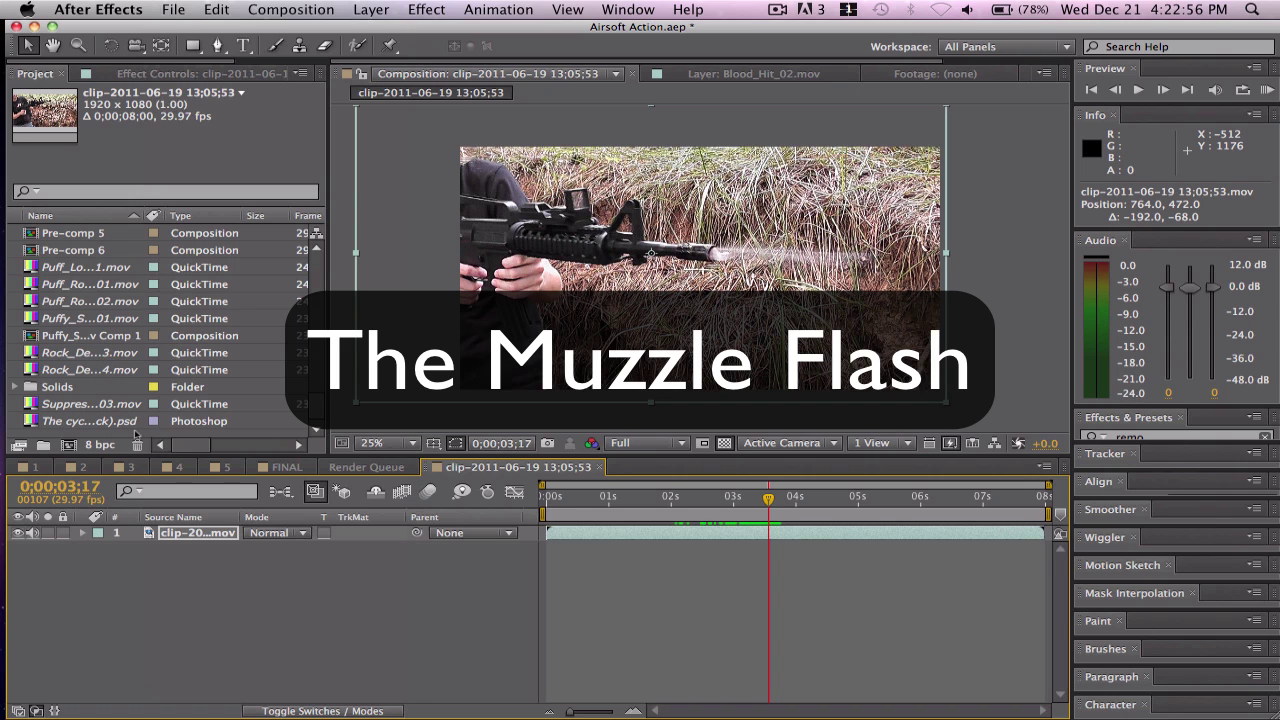
- Preview the clips in the 11. Muzzle_Flashes folder and import Muzzle_Flash_17.mov as footage
{"action": "double_click", "coordinate": [136, 432]}
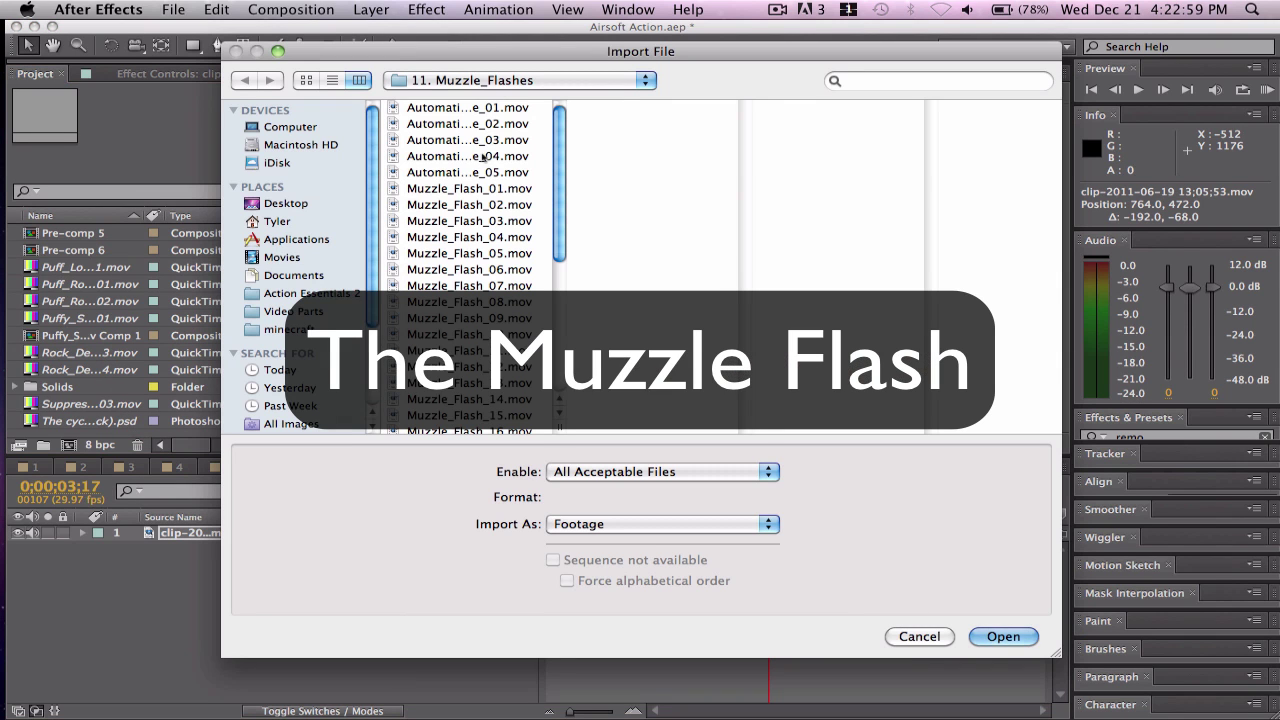
{"action": "left_click", "coordinate": [483, 157]}
{"action": "key", "text": "Down"}
{"action": "key", "text": "Down"}
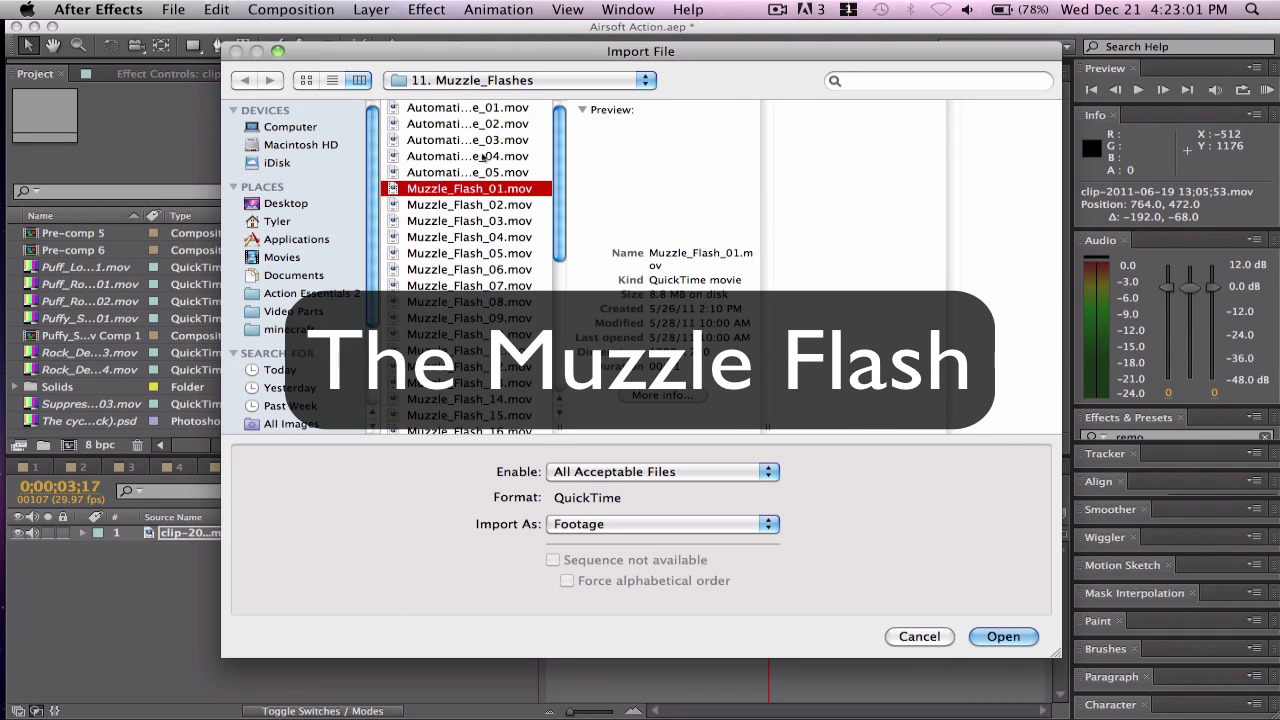
{"action": "key", "text": "Up"}
{"action": "key", "text": "Up"}
{"action": "key", "text": "Up"}
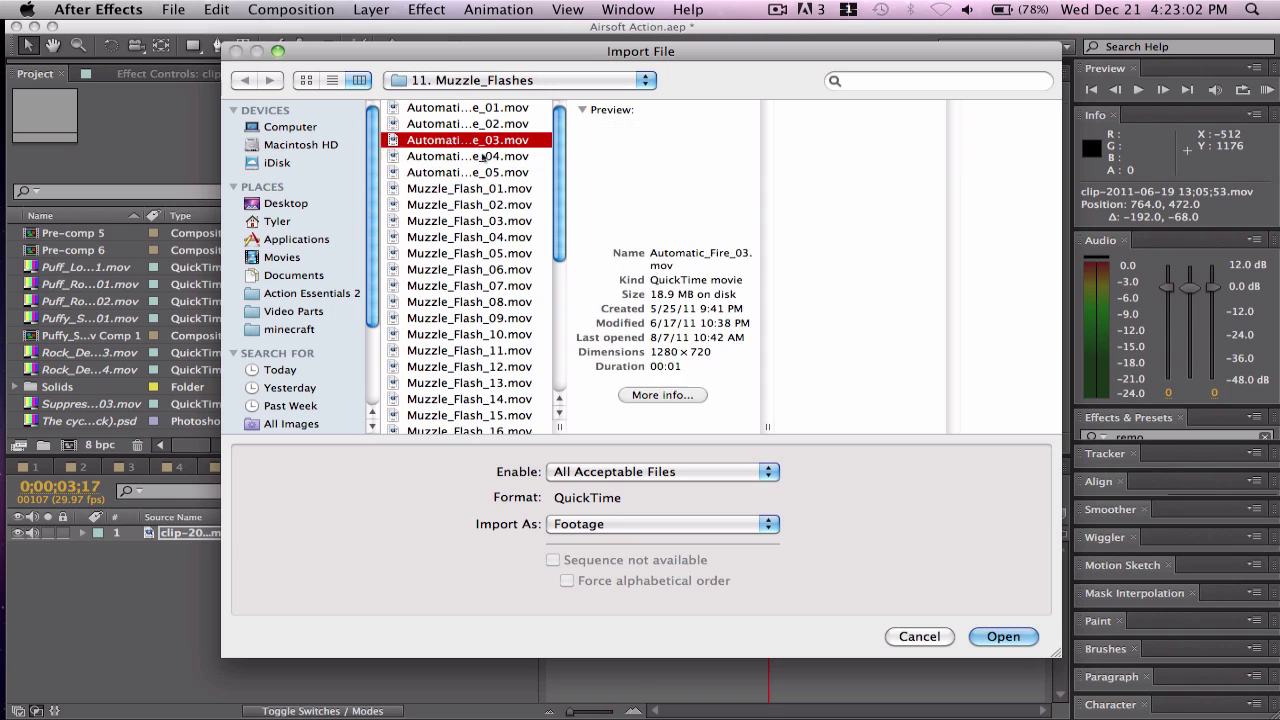
{"action": "key", "text": "Down"}
{"action": "key", "text": "Down"}
{"action": "key", "text": "Down"}
{"action": "key", "text": "Down"}
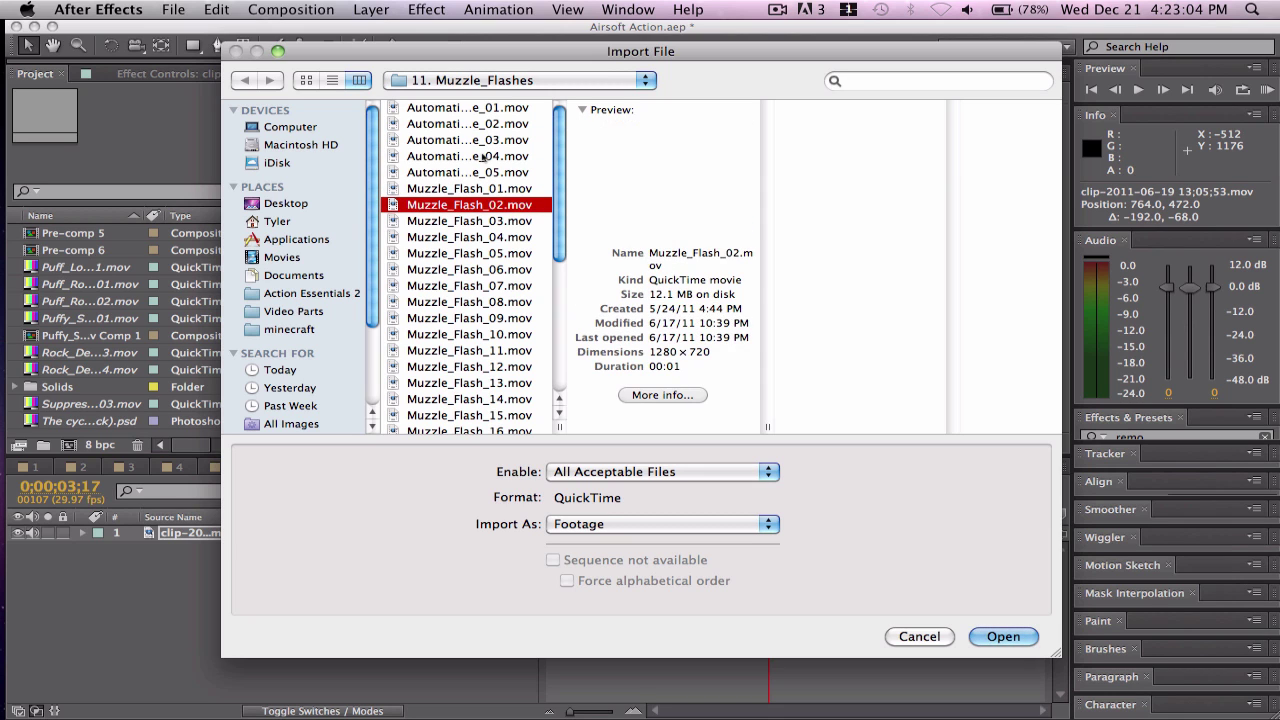
{"action": "key", "text": "Down"}
{"action": "key", "text": "Down"}
{"action": "key", "text": "Down"}
{"action": "key", "text": "Down"}
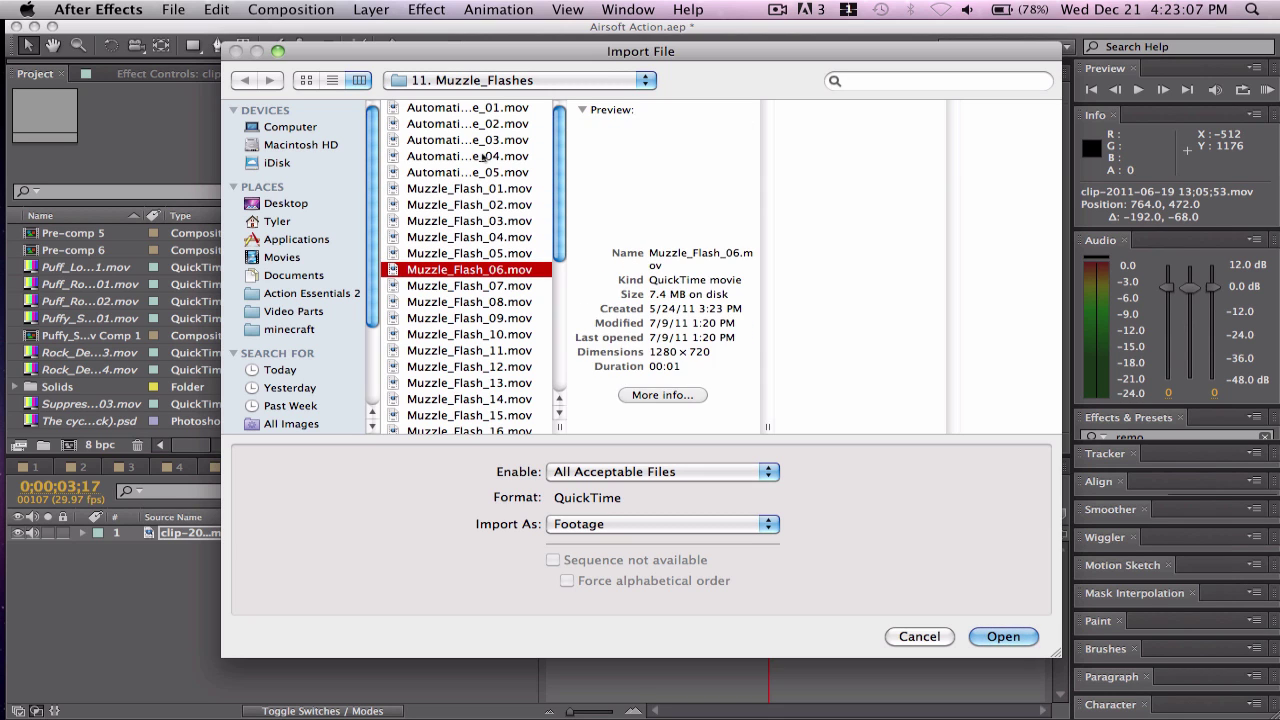
{"action": "key", "text": "Down"}
{"action": "key", "text": "Down"}
{"action": "key", "text": "Down"}
{"action": "key", "text": "Down"}
{"action": "key", "text": "Down"}
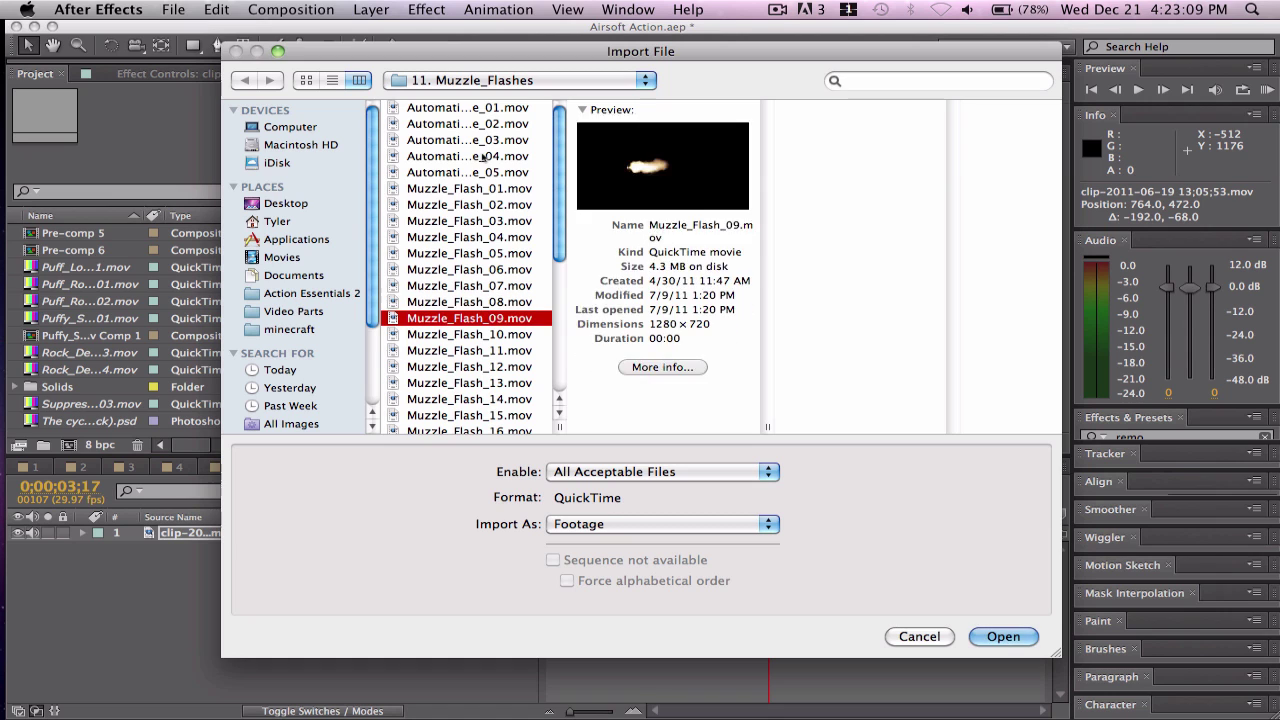
{"action": "key", "text": "Down"}
{"action": "key", "text": "Down"}
{"action": "key", "text": "Down"}
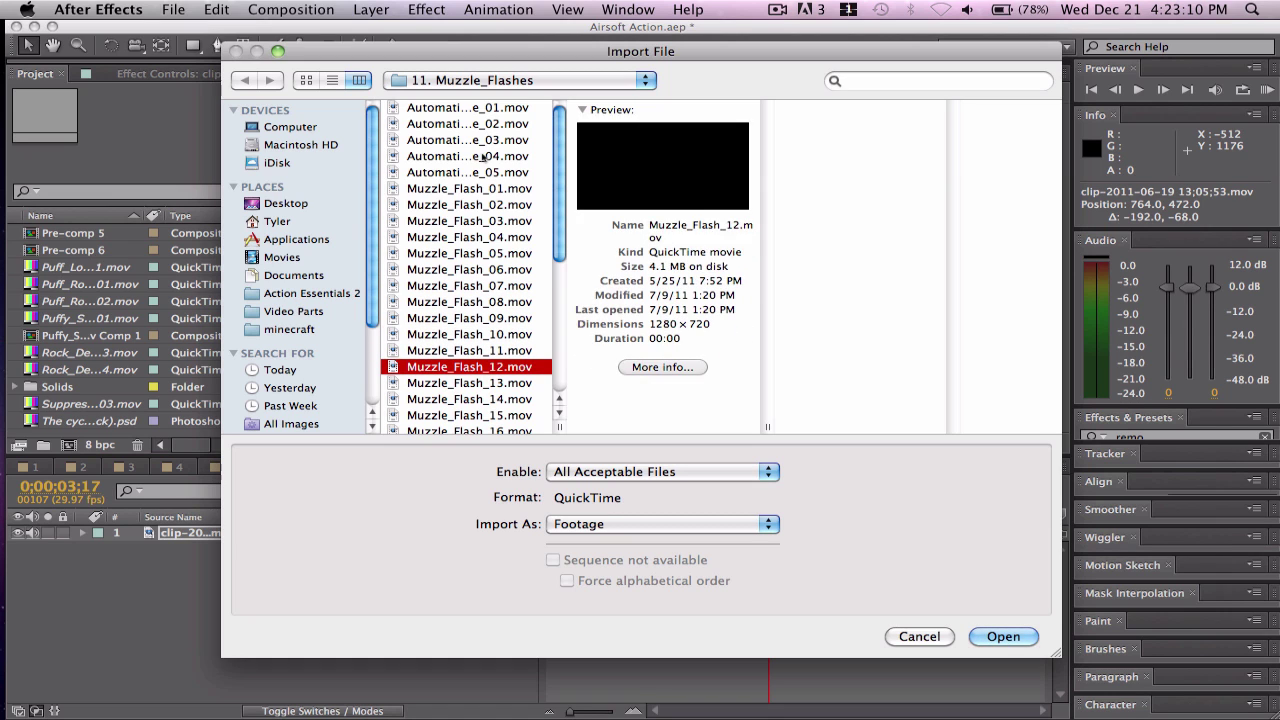
{"action": "key", "text": "Down"}
{"action": "key", "text": "Down"}
{"action": "key", "text": "Down"}
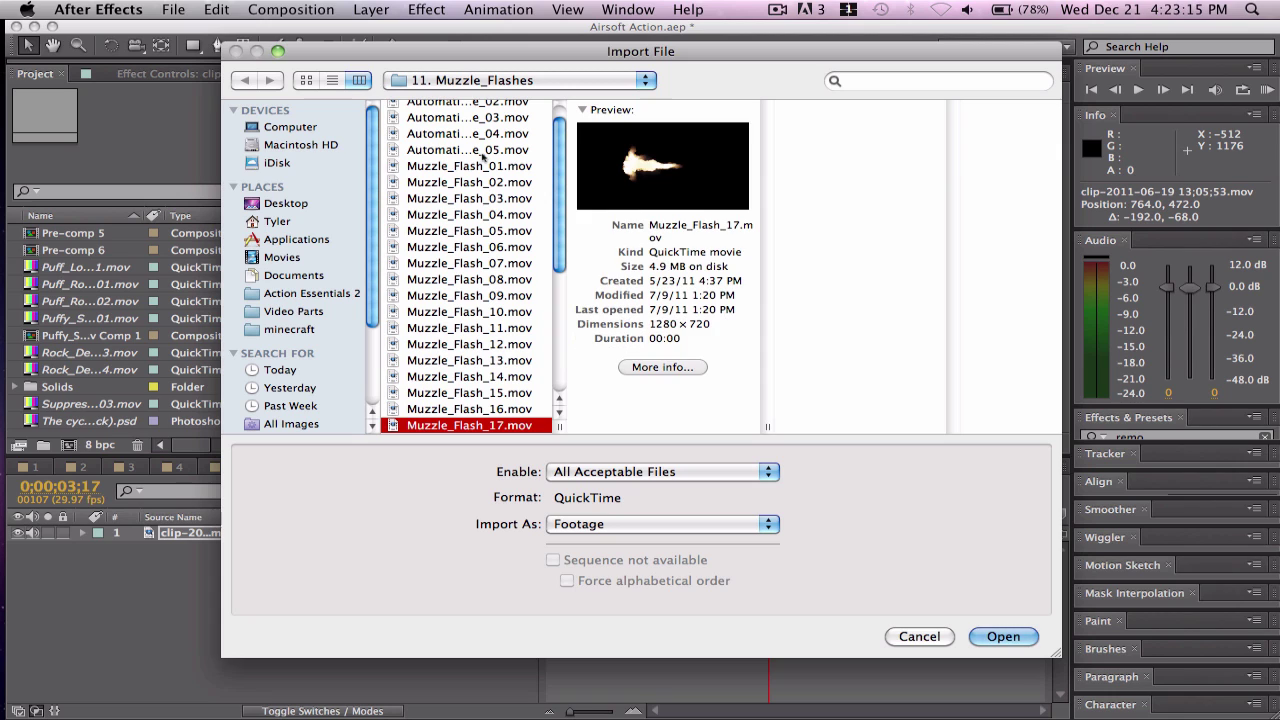
{"action": "key", "text": "Down"}
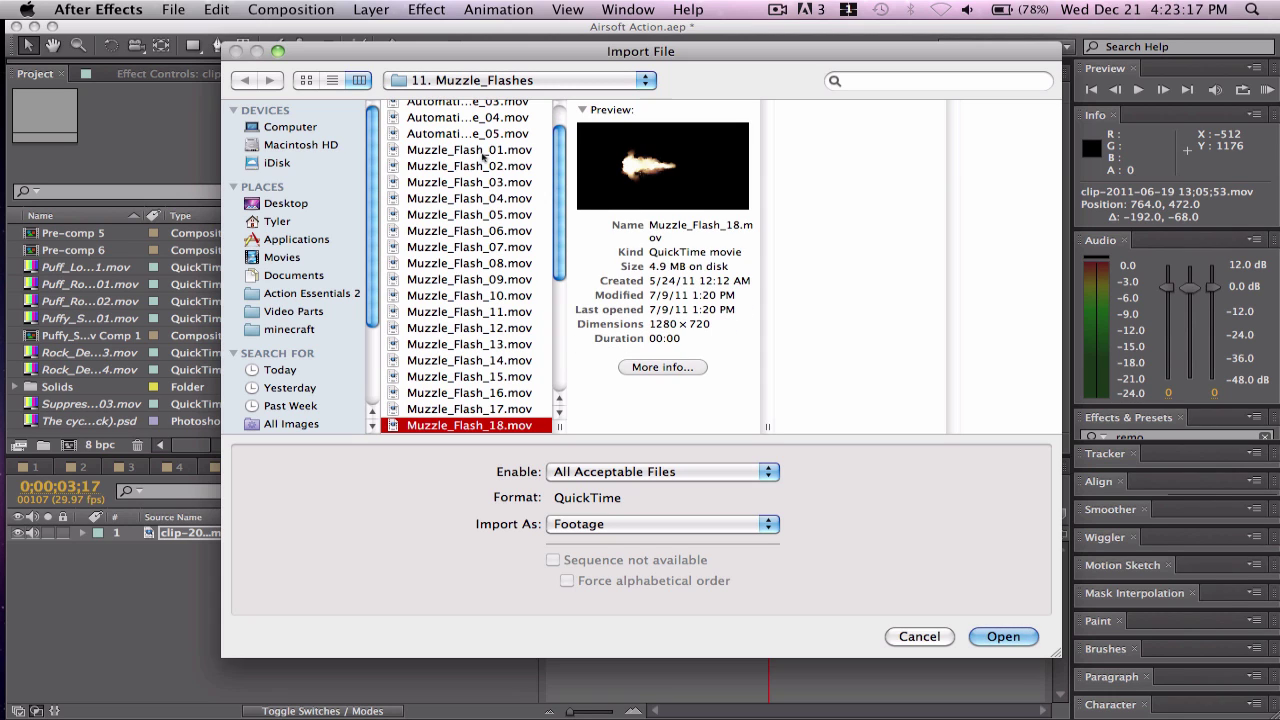
{"action": "key", "text": "Up"}
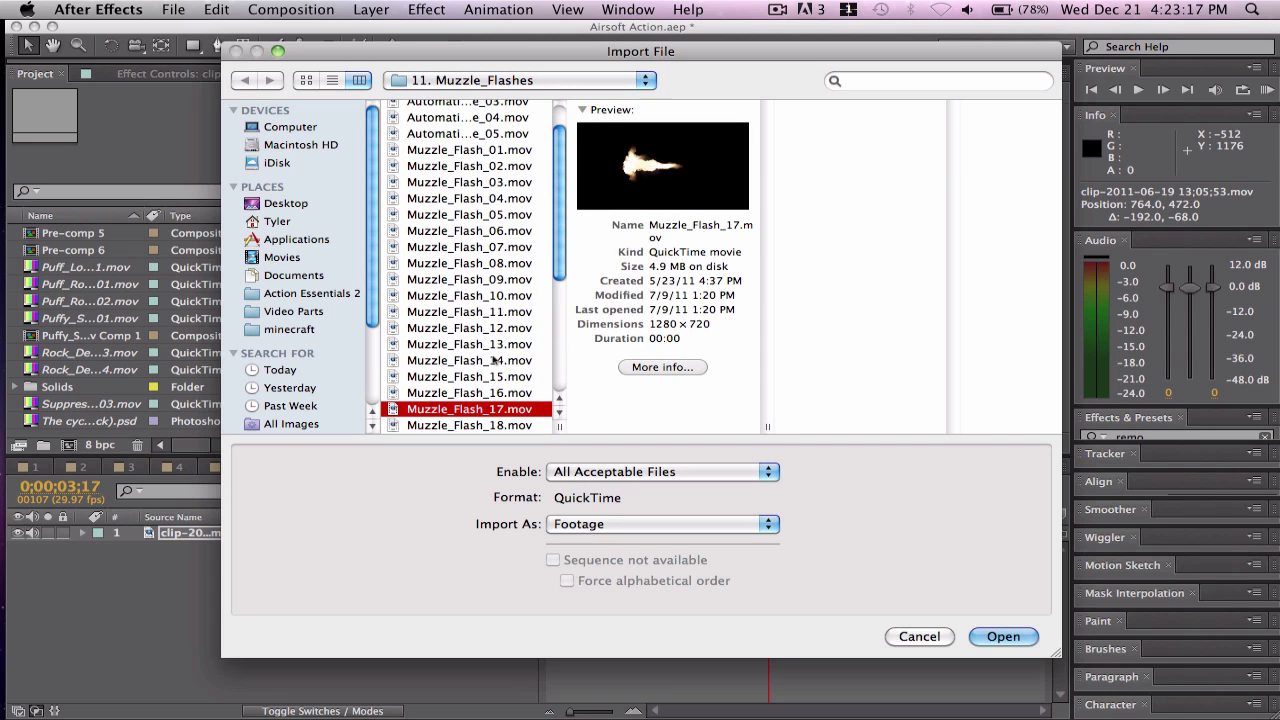
{"action": "double_click", "coordinate": [487, 410]}
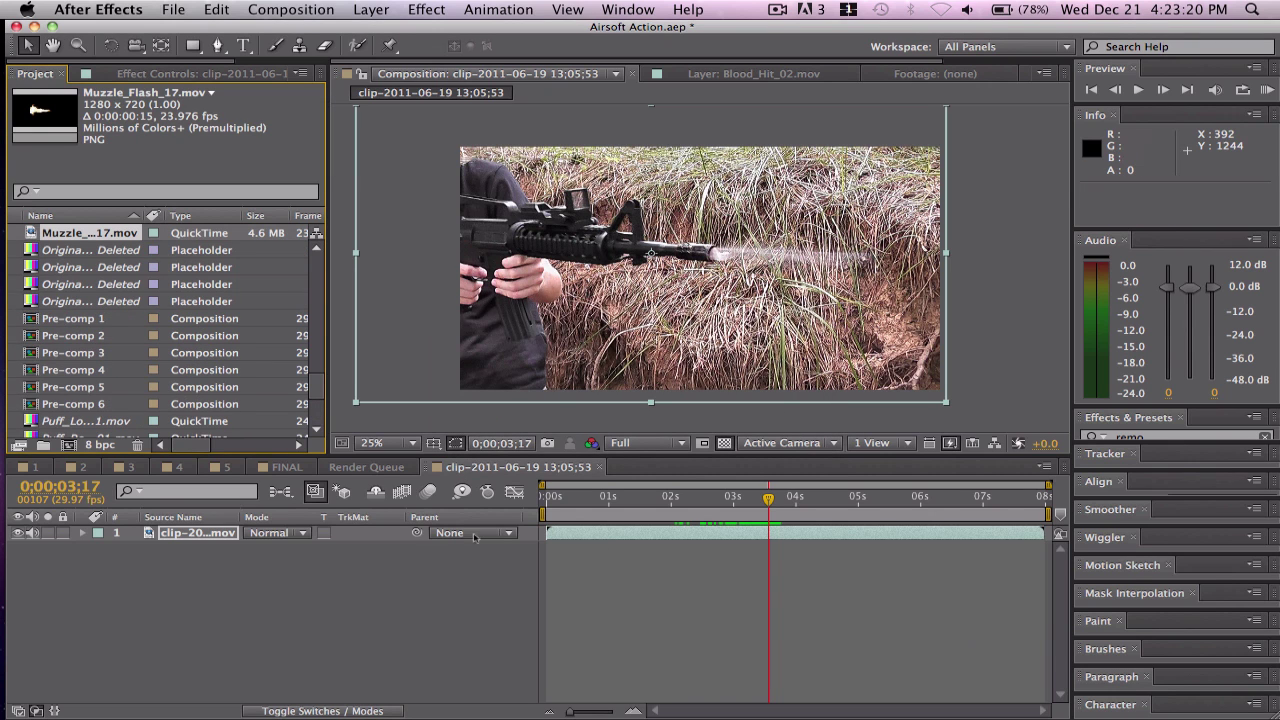
- Add Muzzle_Flash_17.mov to the composition above the rifle clip and start its layer at 0;00;03;17
{"action": "left_click_drag", "start_coordinate": [98, 234], "coordinate": [868, 252]}
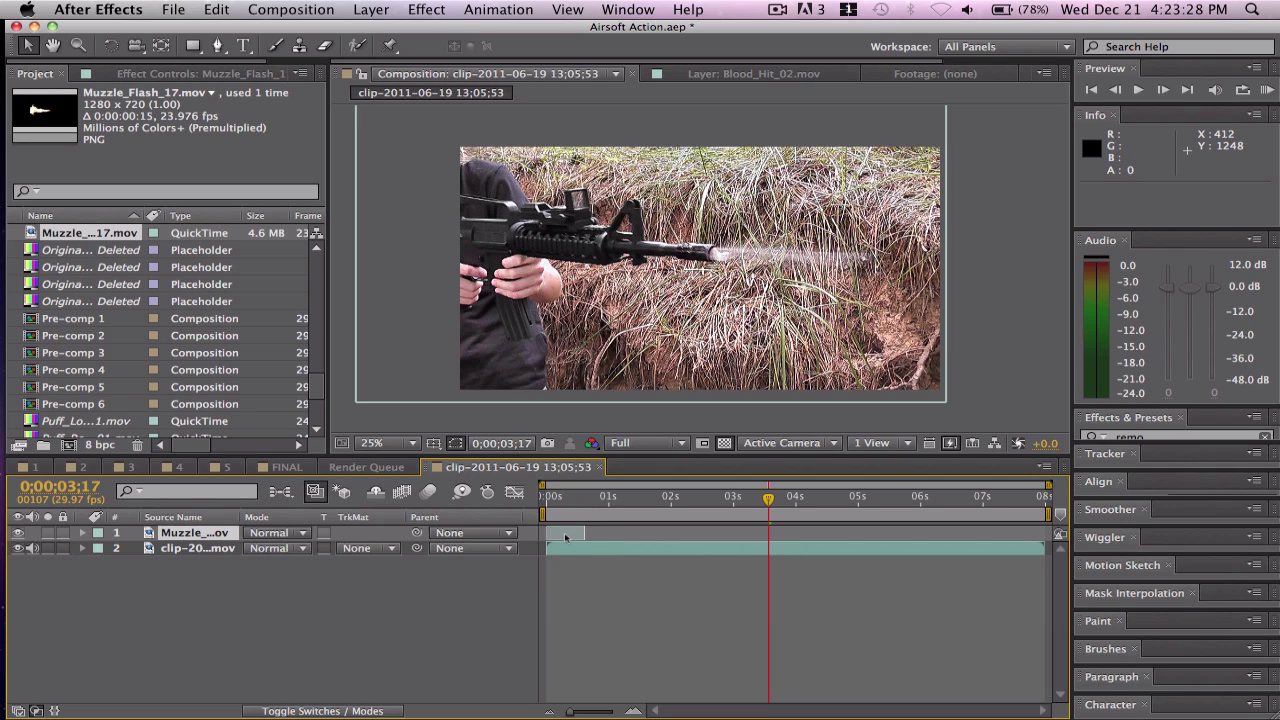
{"action": "left_click", "coordinate": [589, 533]}
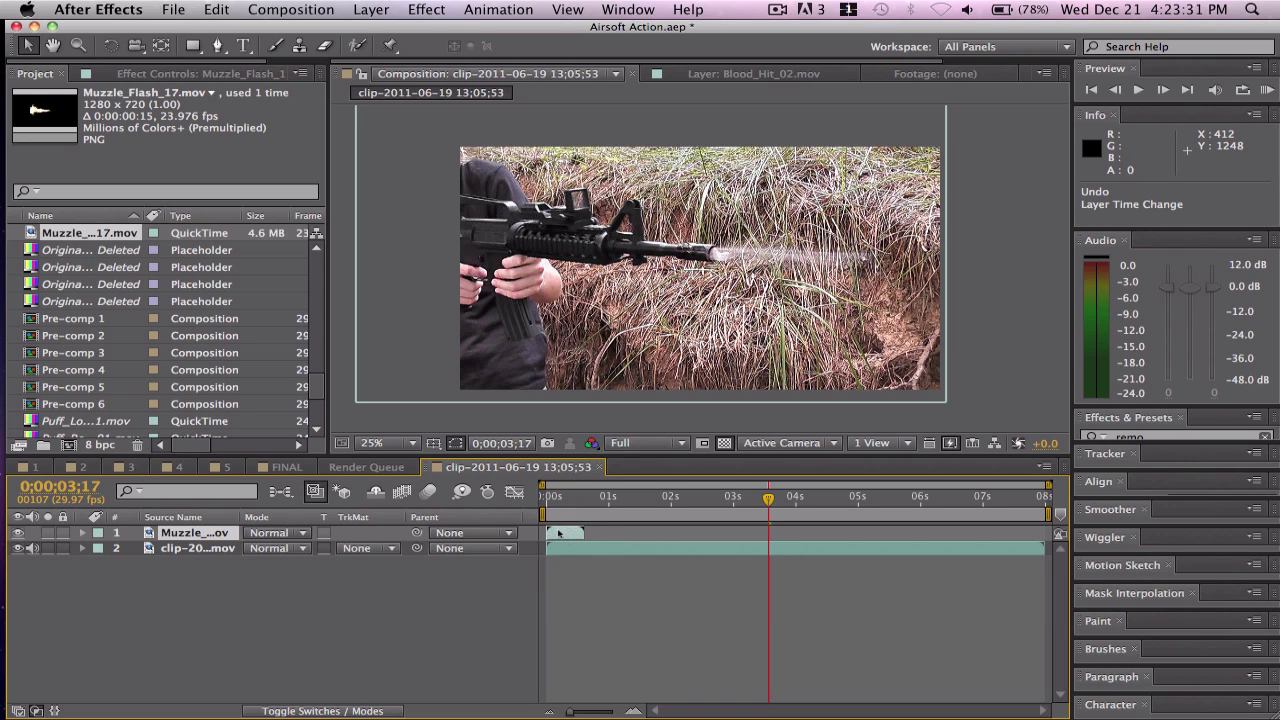
{"action": "left_click_drag", "start_coordinate": [558, 533], "coordinate": [779, 531]}
- Scale the muzzle flash to about 150% and place it at the tip of the rifle barrel, around position 1452, 480
{"action": "left_click_drag", "start_coordinate": [832, 257], "coordinate": [756, 267]}
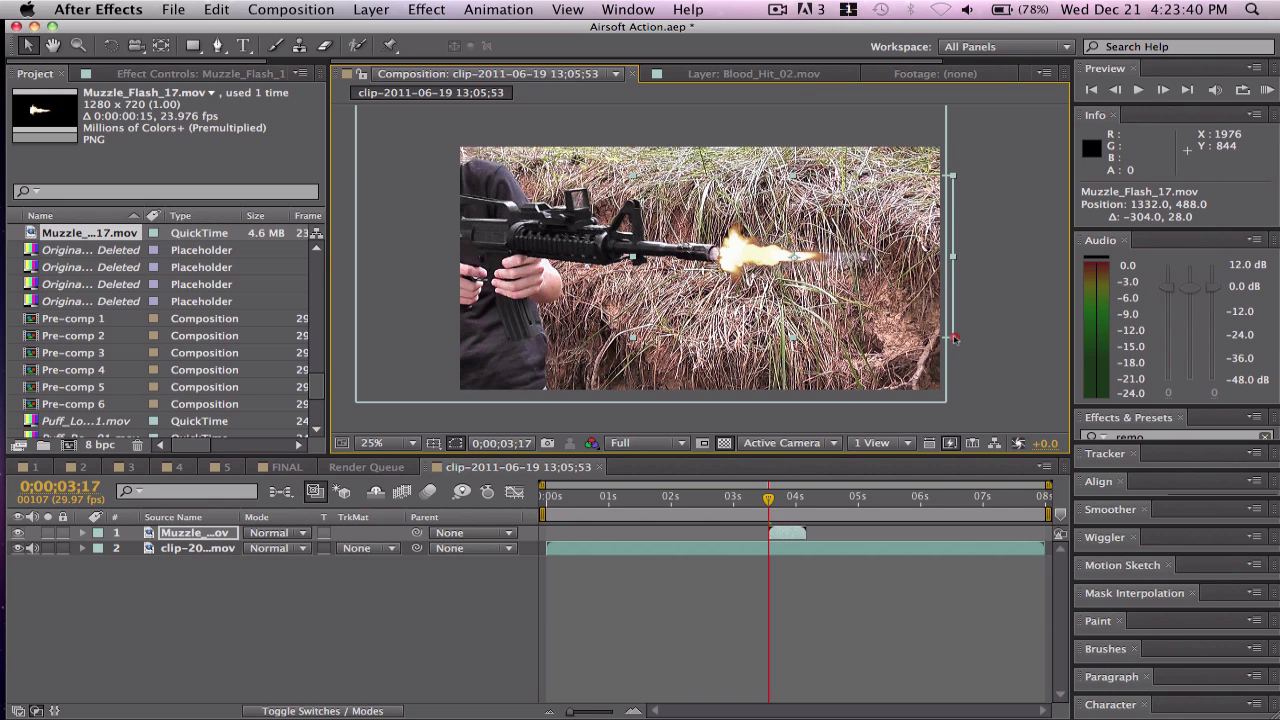
{"action": "left_click_drag", "start_coordinate": [954, 338], "coordinate": [1031, 376]}
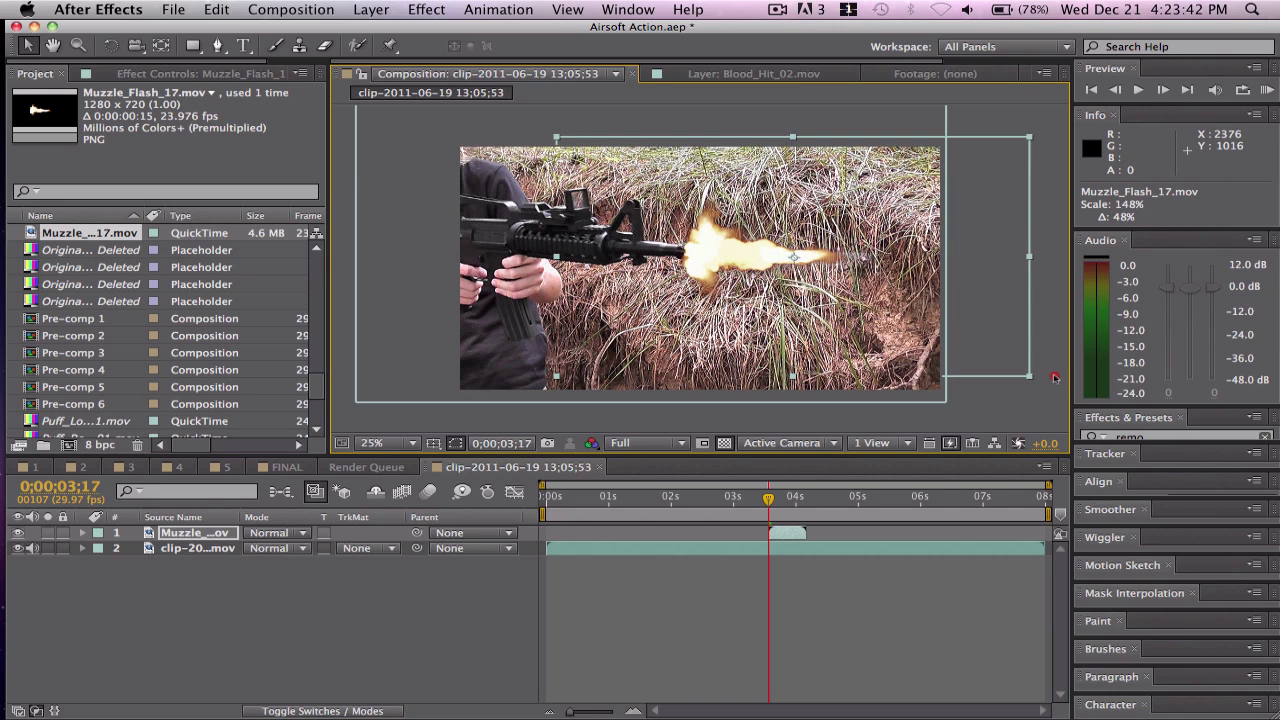
{"action": "left_click_drag", "start_coordinate": [744, 285], "coordinate": [774, 283]}
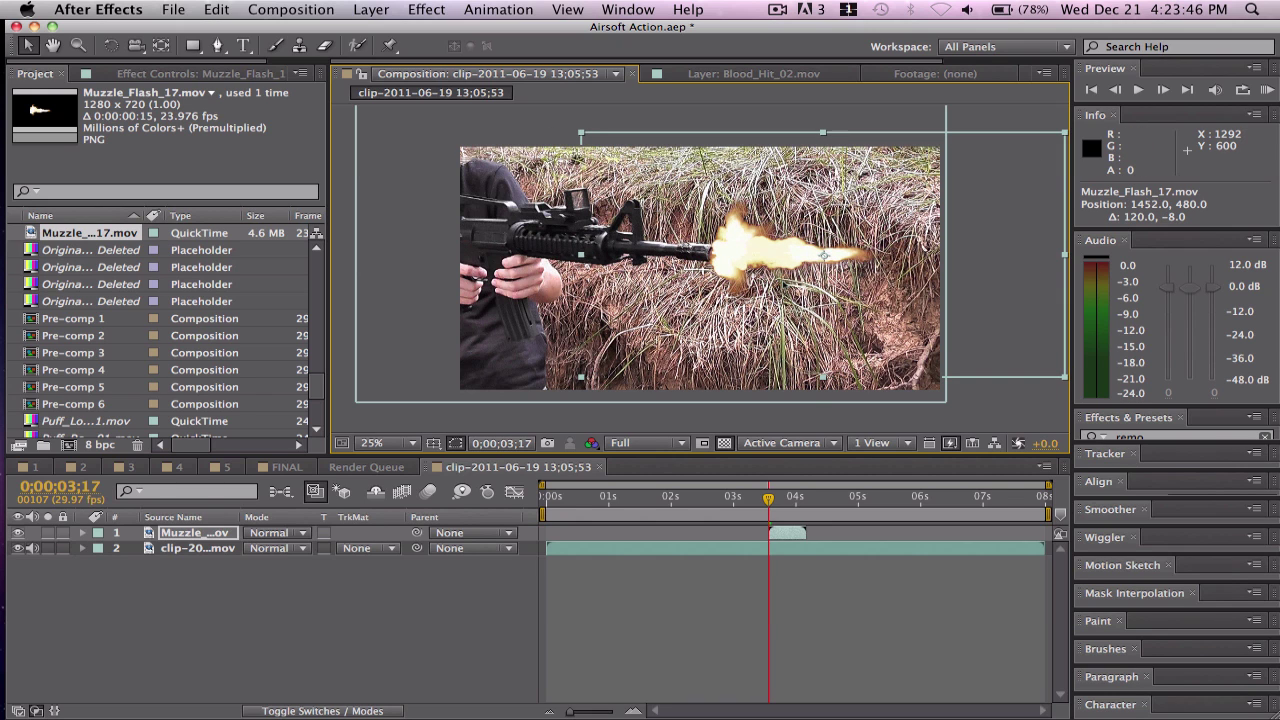
- Rotate the muzzle flash about 3.4° clockwise and realign it with the barrel at about position 1456, 500
{"action": "key", "text": "comma"}
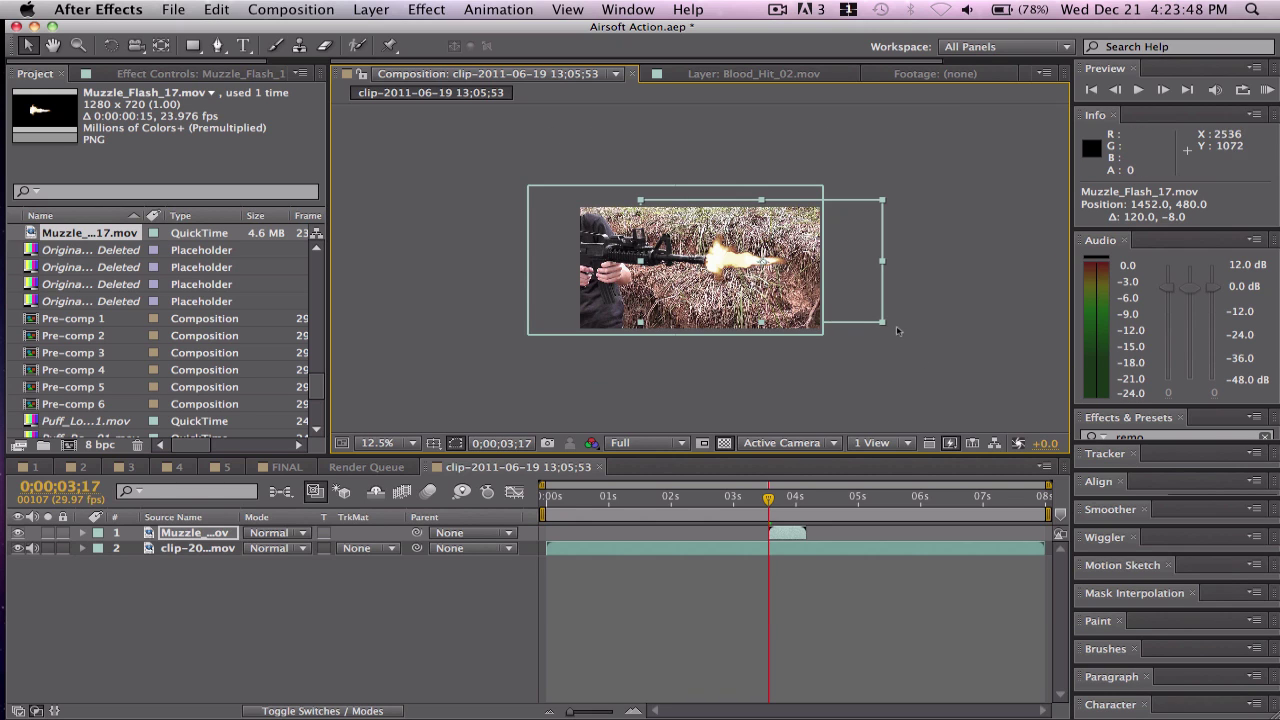
{"action": "key", "text": "w"}
{"action": "left_click", "coordinate": [887, 334]}
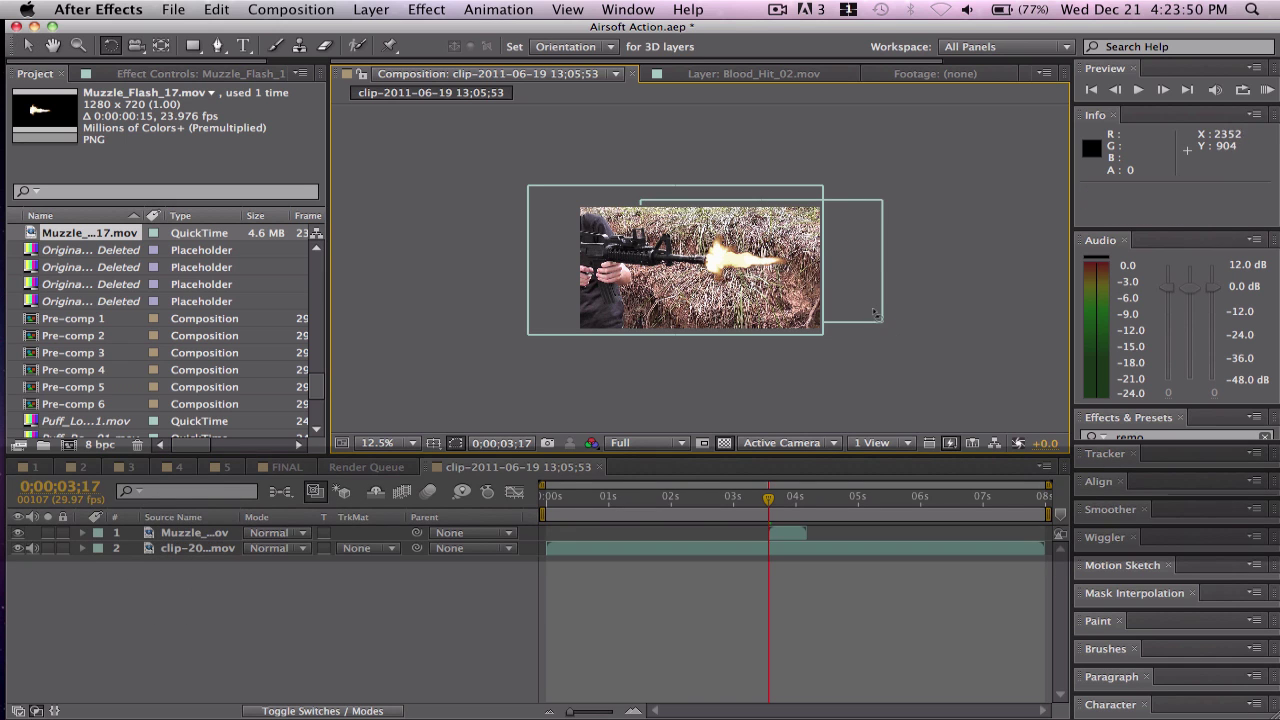
{"action": "mouse_move", "coordinate": [876, 315]}
{"action": "left_mouse_down"}
{"action": "mouse_move", "coordinate": [889, 331]}
{"action": "mouse_move", "coordinate": [878, 331]}
{"action": "left_mouse_up"}
{"action": "key", "text": "period"}
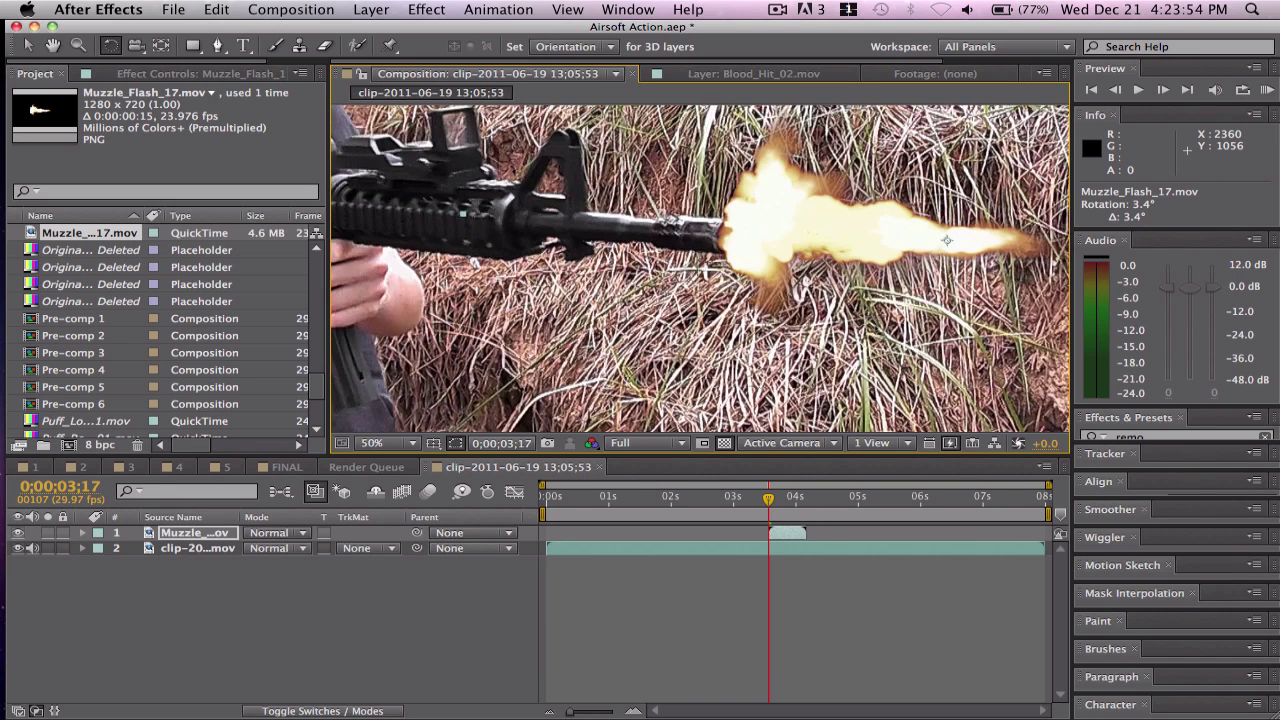
{"action": "key", "text": "v"}
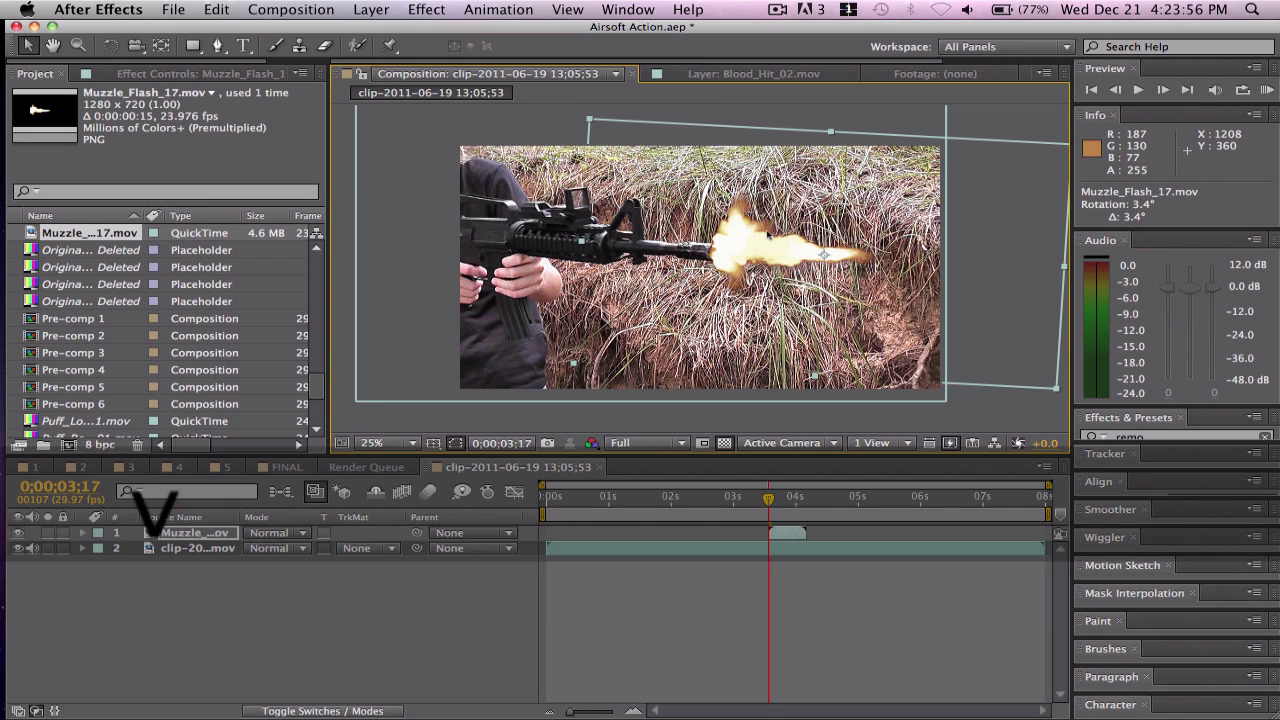
{"action": "left_click_drag", "start_coordinate": [824, 254], "coordinate": [769, 238]}
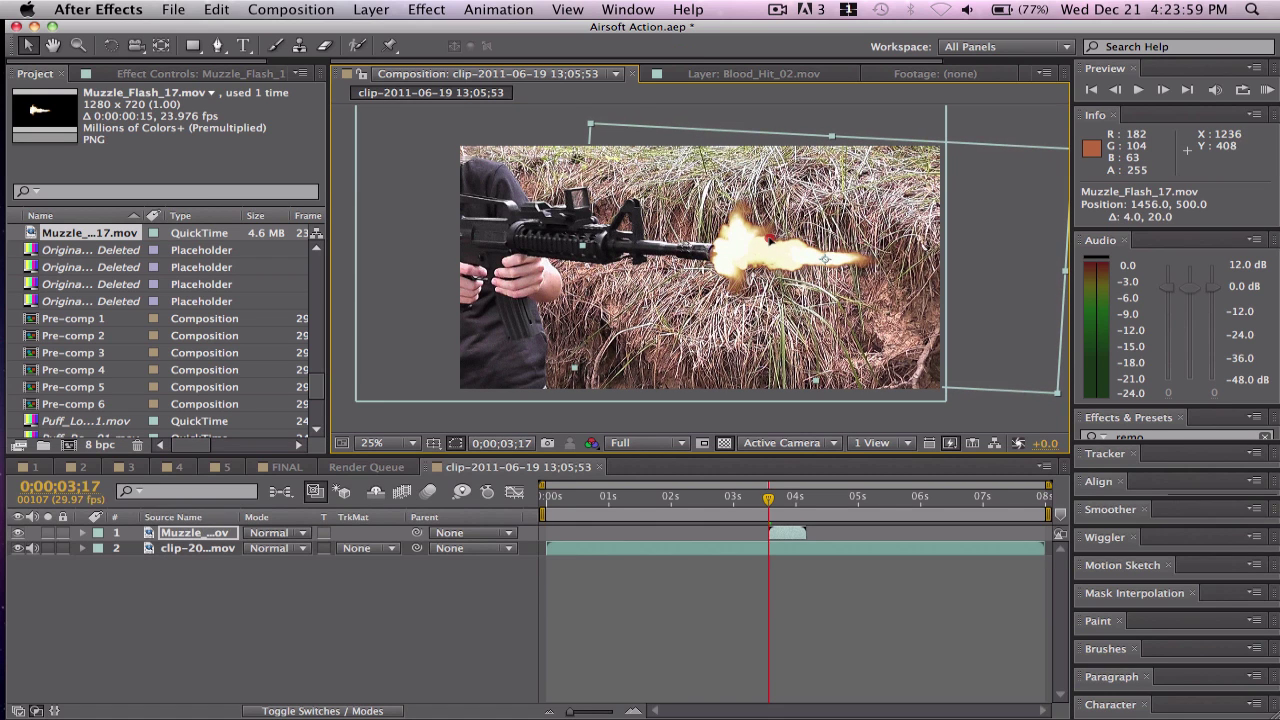
- Set the muzzle flash layer's blending mode to Screen and its opacity to 90%
{"action": "left_click", "coordinate": [284, 535]}
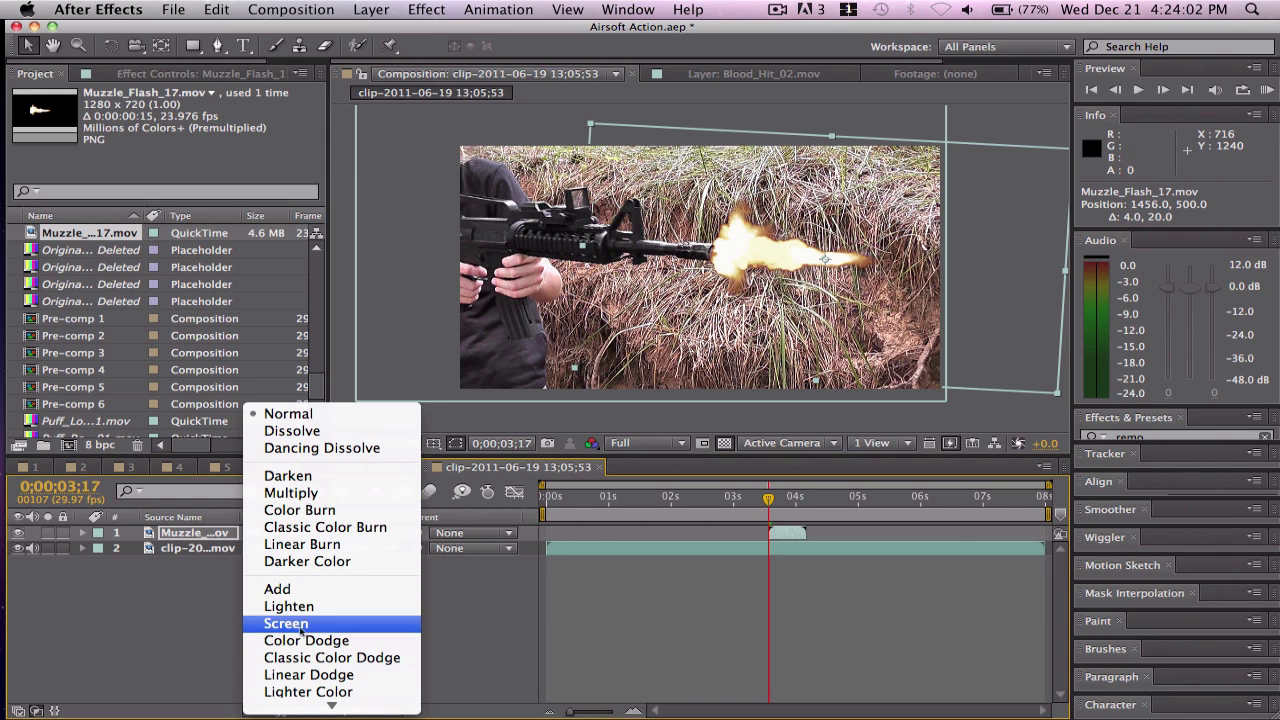
{"action": "left_click", "coordinate": [300, 625]}
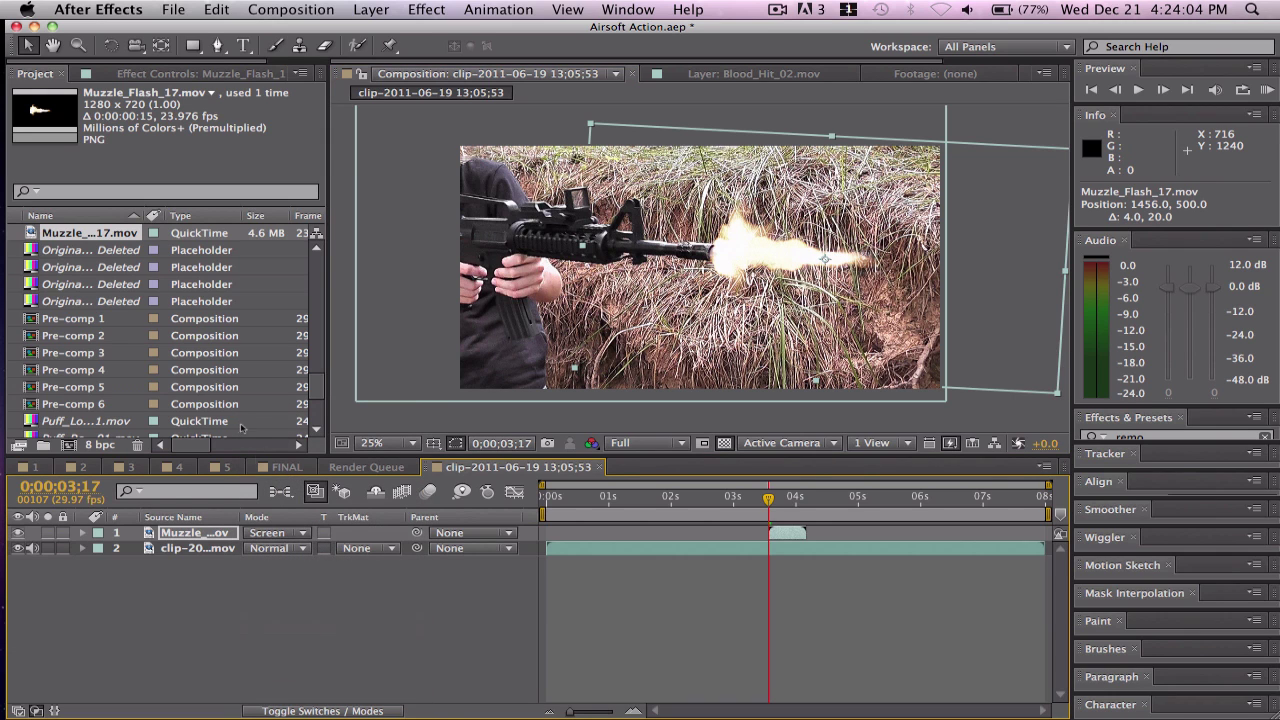
{"action": "key", "text": "s"}
{"action": "key", "text": "s"}
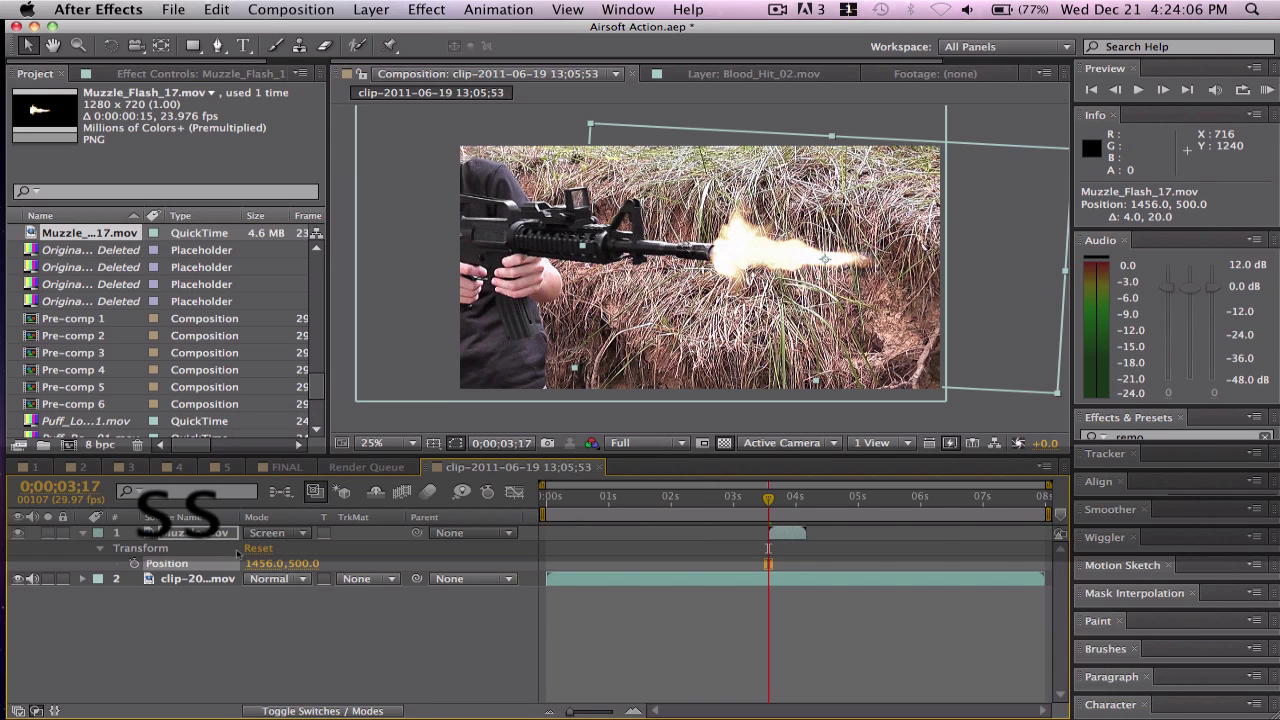
{"action": "key", "text": "t"}
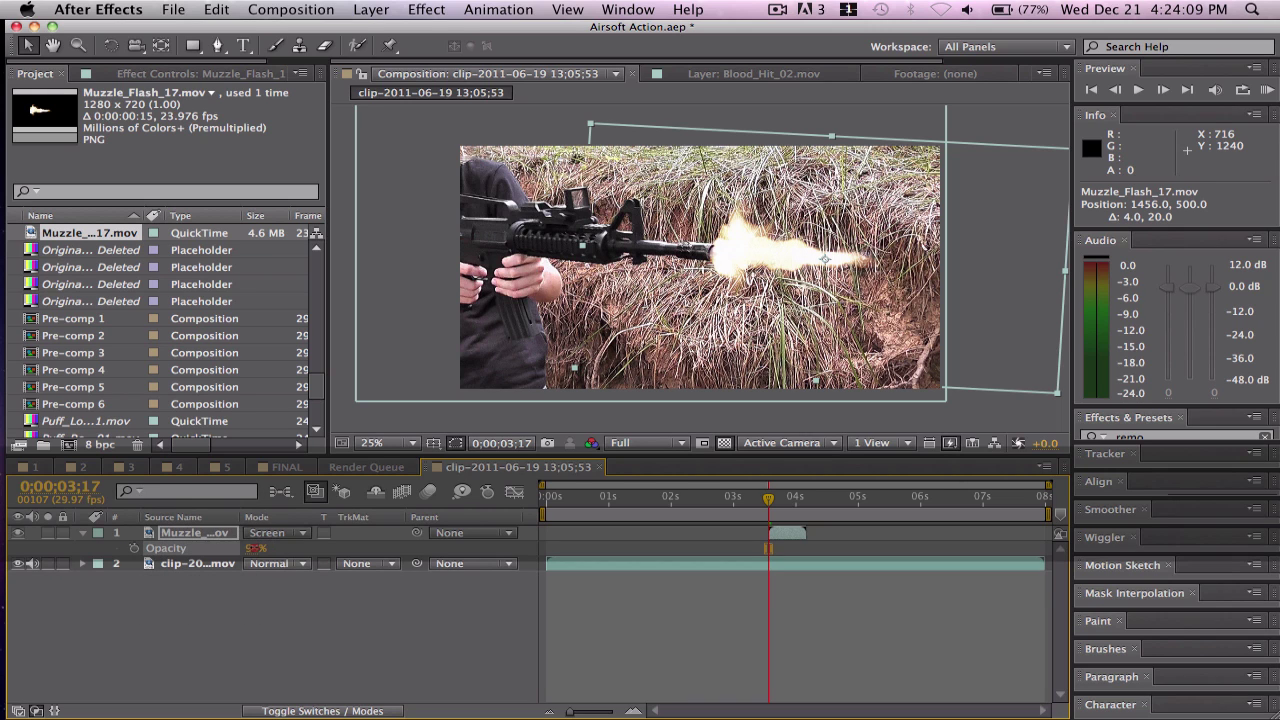
{"action": "left_click_drag", "start_coordinate": [249, 548], "coordinate": [247, 548]}
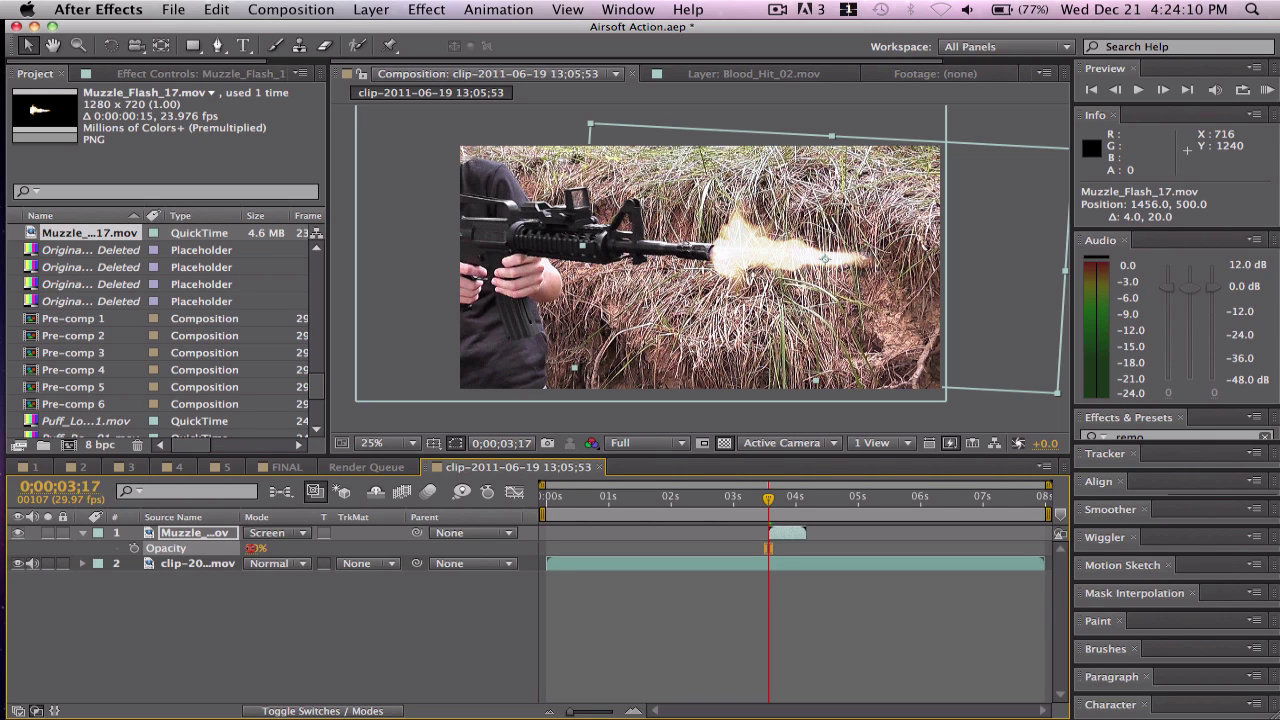
{"action": "left_click", "coordinate": [743, 604]}
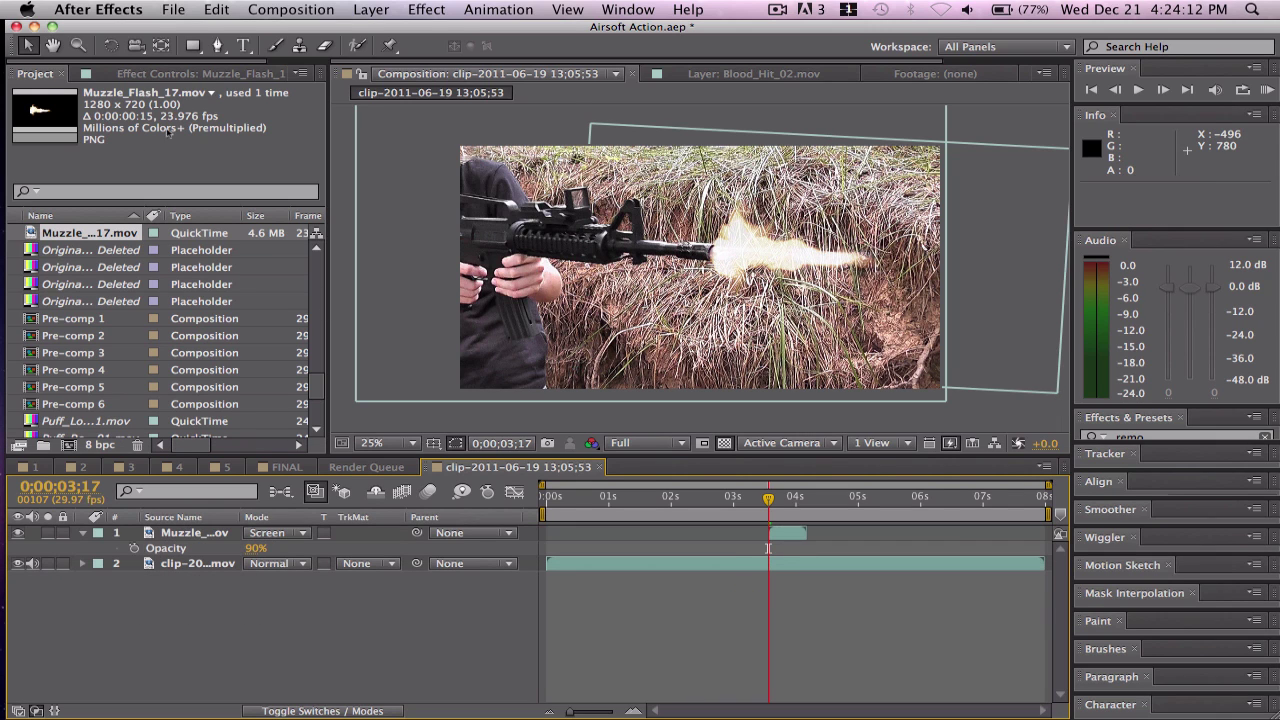
- Open the footage import dialog and examine the previews of the muzzle flash clips in the 11. Muzzle_Flashes folder
{"action": "scroll", "coordinate": [172, 424], "scroll_direction": "down", "scroll_amount": 3}
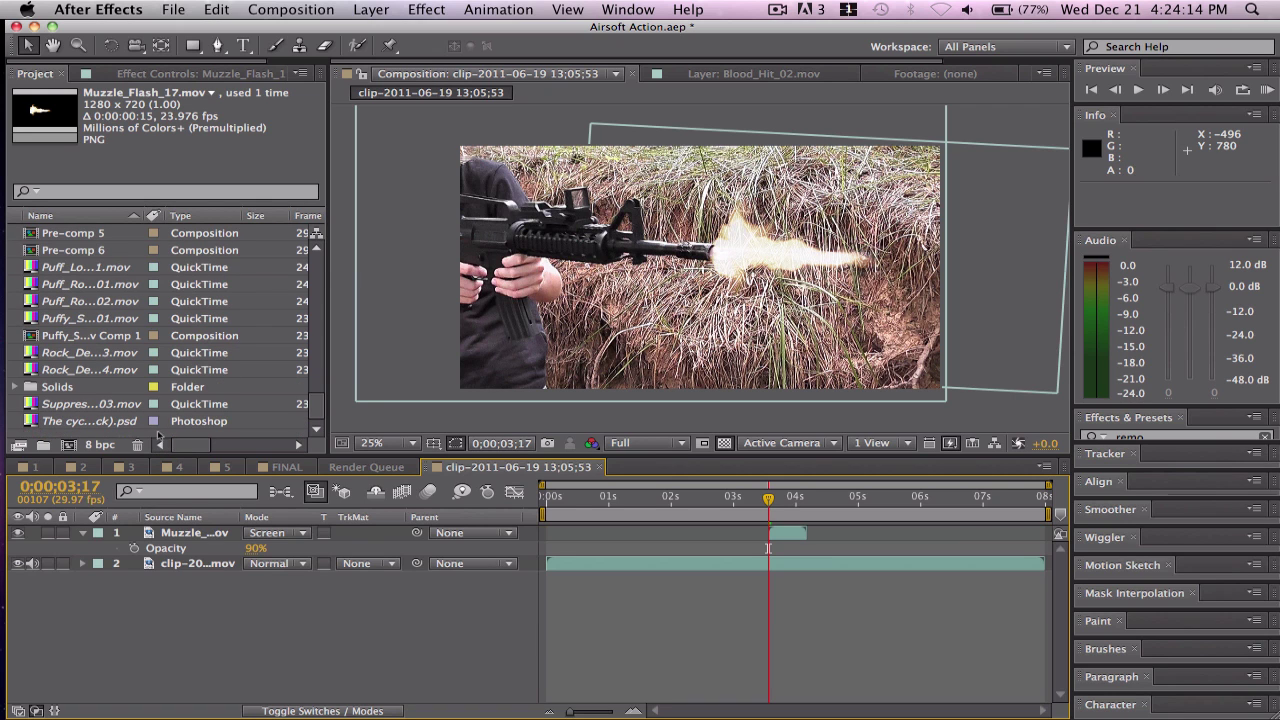
{"action": "double_click", "coordinate": [158, 440]}
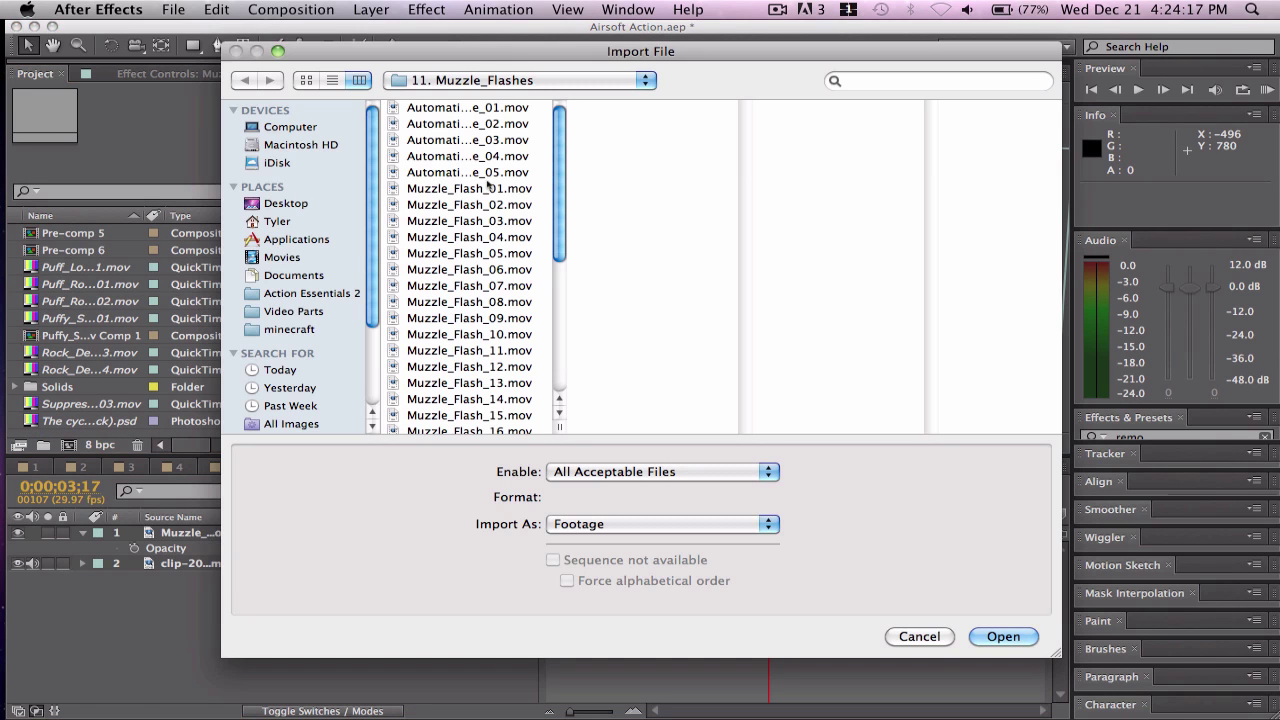
{"action": "left_click", "coordinate": [488, 176]}
{"action": "key", "text": "Down"}
{"action": "key", "text": "Down"}
{"action": "key", "text": "Down"}
{"action": "key", "text": "Down"}
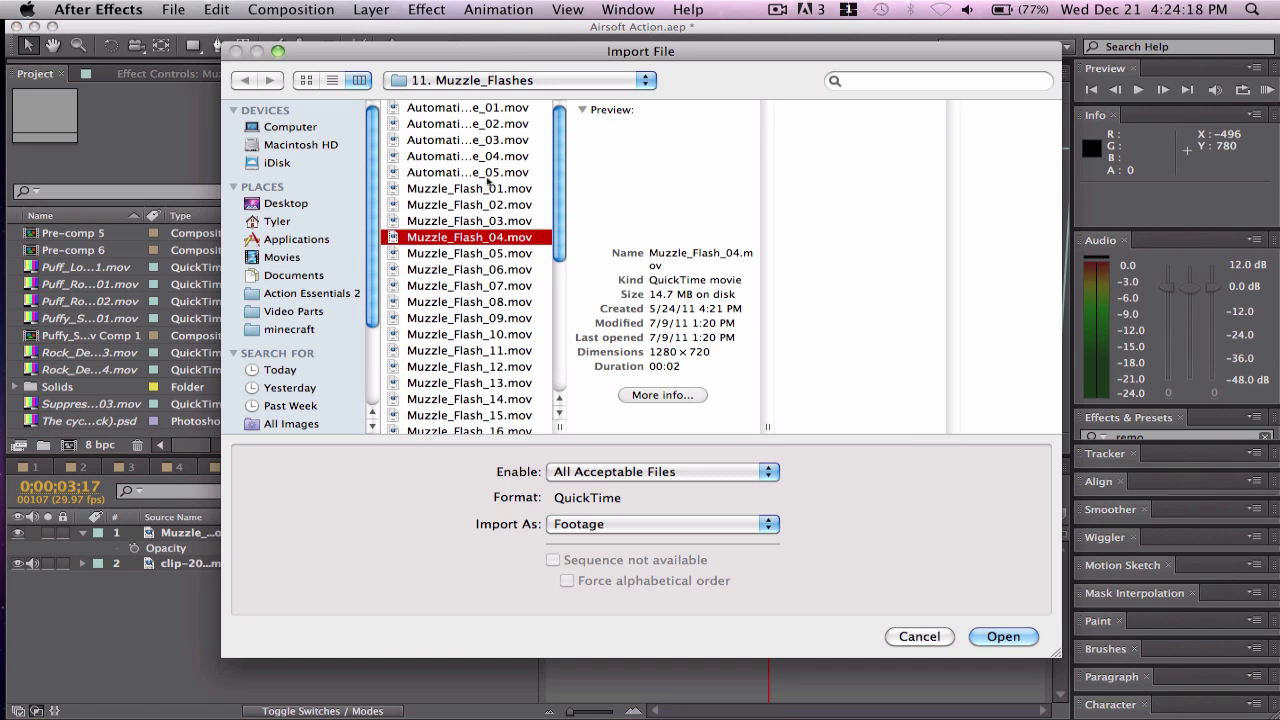
{"action": "key", "text": "Up"}
{"action": "key", "text": "Up"}
{"action": "key", "text": "Up"}
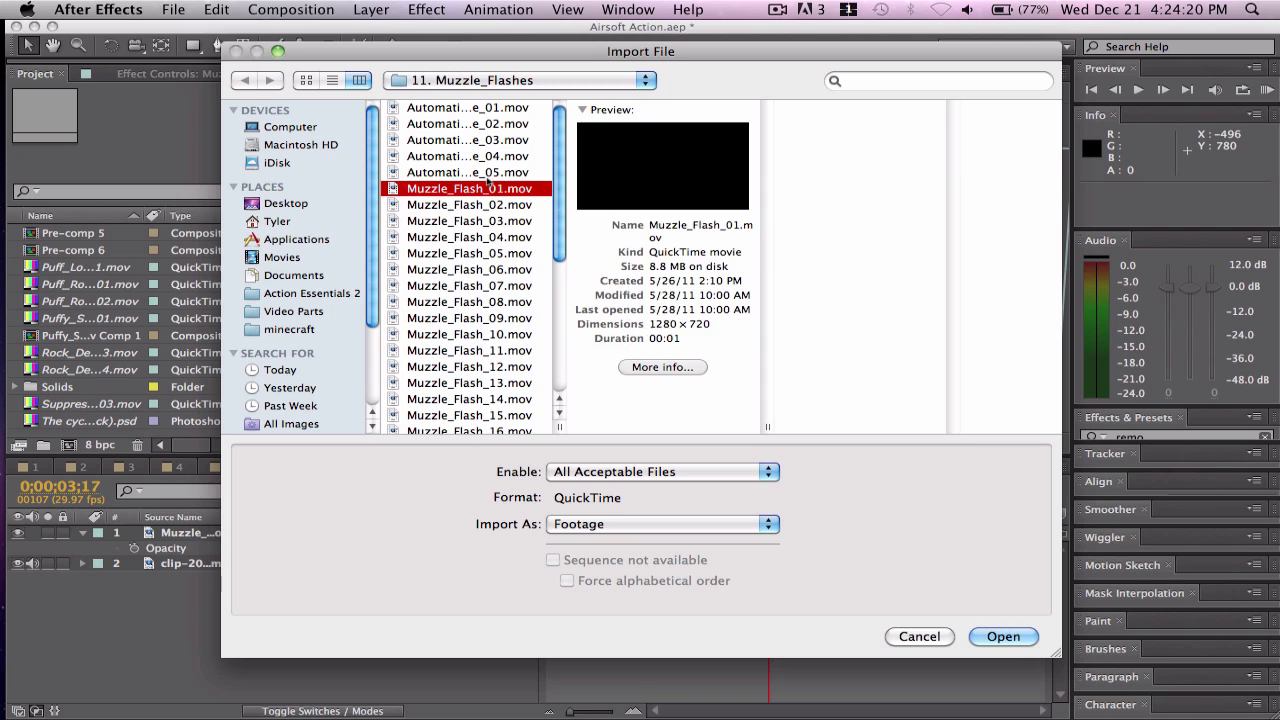
{"action": "key", "text": "Down"}
{"action": "key", "text": "Down"}
{"action": "key", "text": "Down"}
{"action": "key", "text": "Down"}
{"action": "key", "text": "Down"}
{"action": "key", "text": "Down"}
{"action": "key", "text": "Down"}
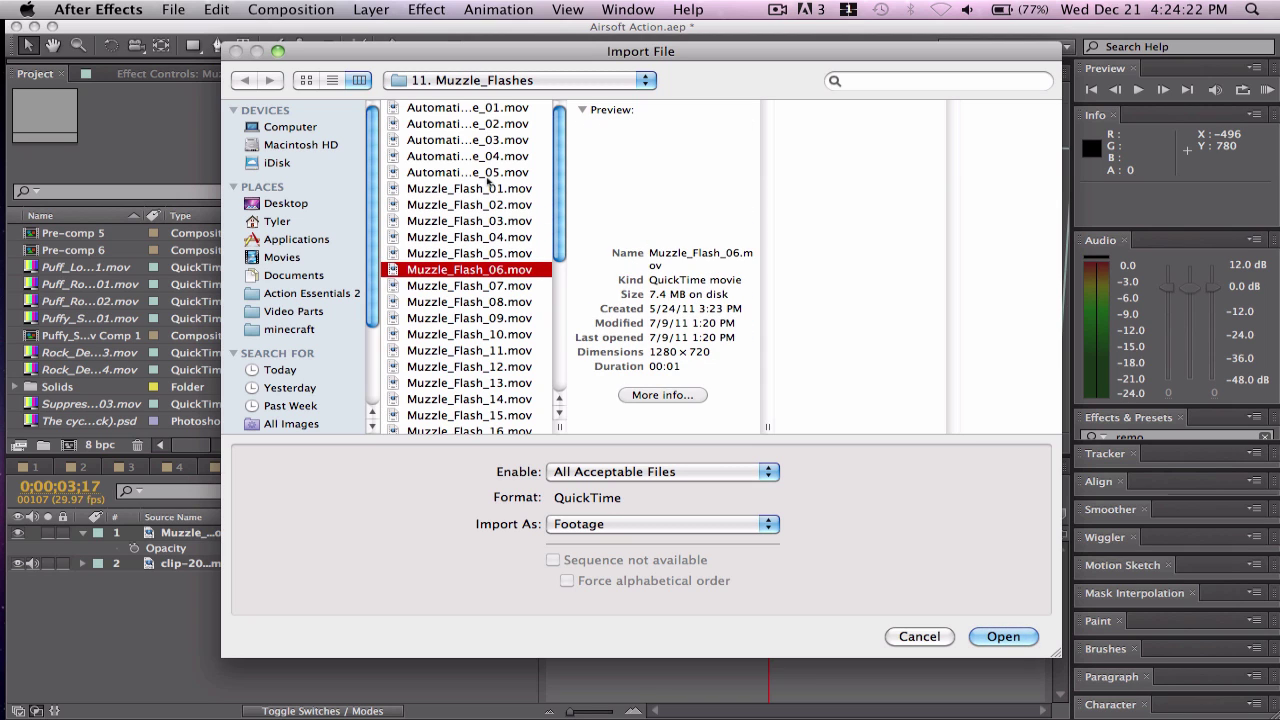
{"action": "key", "text": "Down"}
{"action": "key", "text": "Down"}
{"action": "key", "text": "Down"}
{"action": "key", "text": "Down"}
{"action": "key", "text": "Down"}
{"action": "key", "text": "Down"}
{"action": "key", "text": "Down"}
{"action": "key", "text": "Down"}
{"action": "key", "text": "Down"}
{"action": "key", "text": "Down"}
{"action": "key", "text": "Down"}
{"action": "key", "text": "Down"}
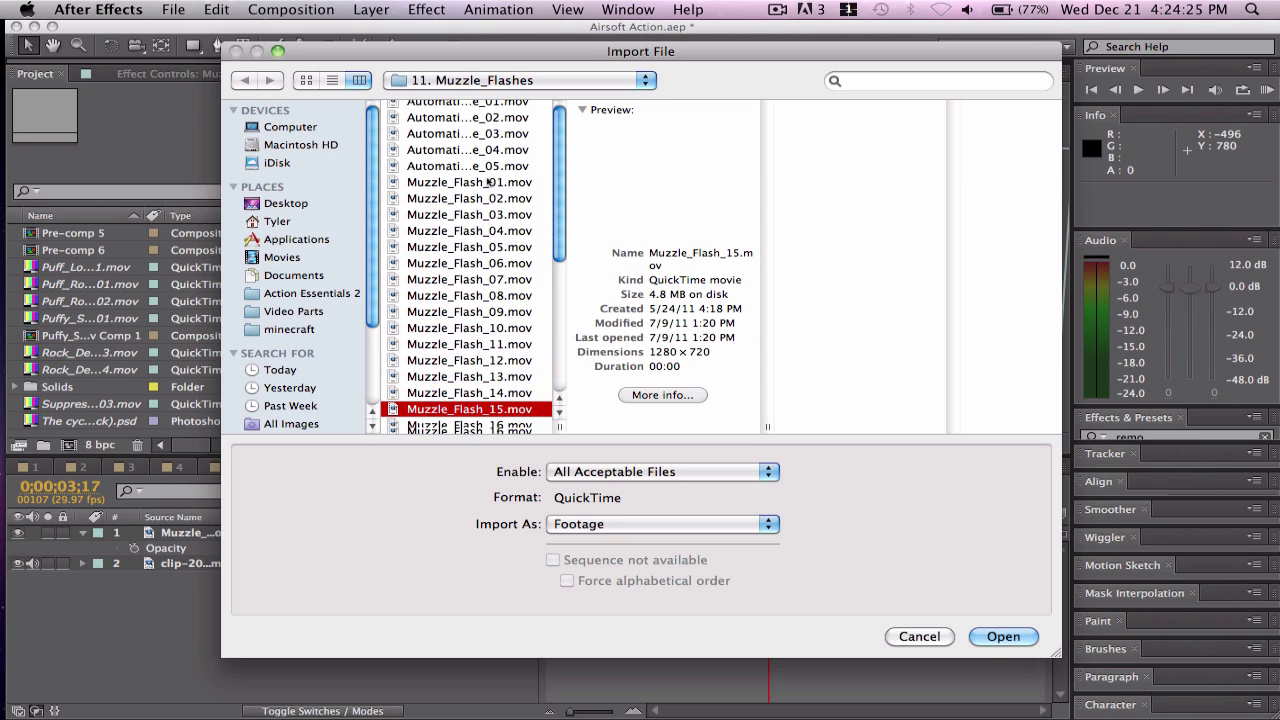
{"action": "key", "text": "Down"}
{"action": "key", "text": "Down"}
{"action": "key", "text": "Down"}
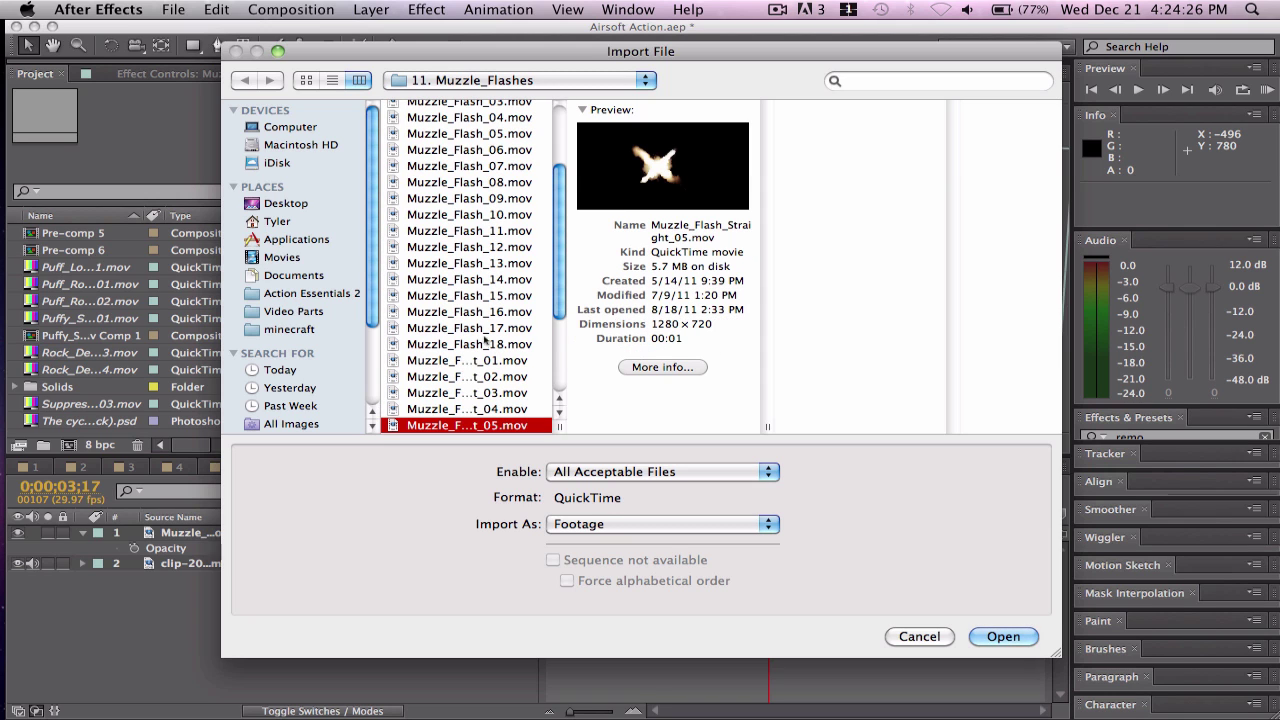
- Compare the neighbouring straight muzzle flash clips and import Muzzle_Flash_Straight_07.mov as footage
{"action": "key", "text": "Up"}
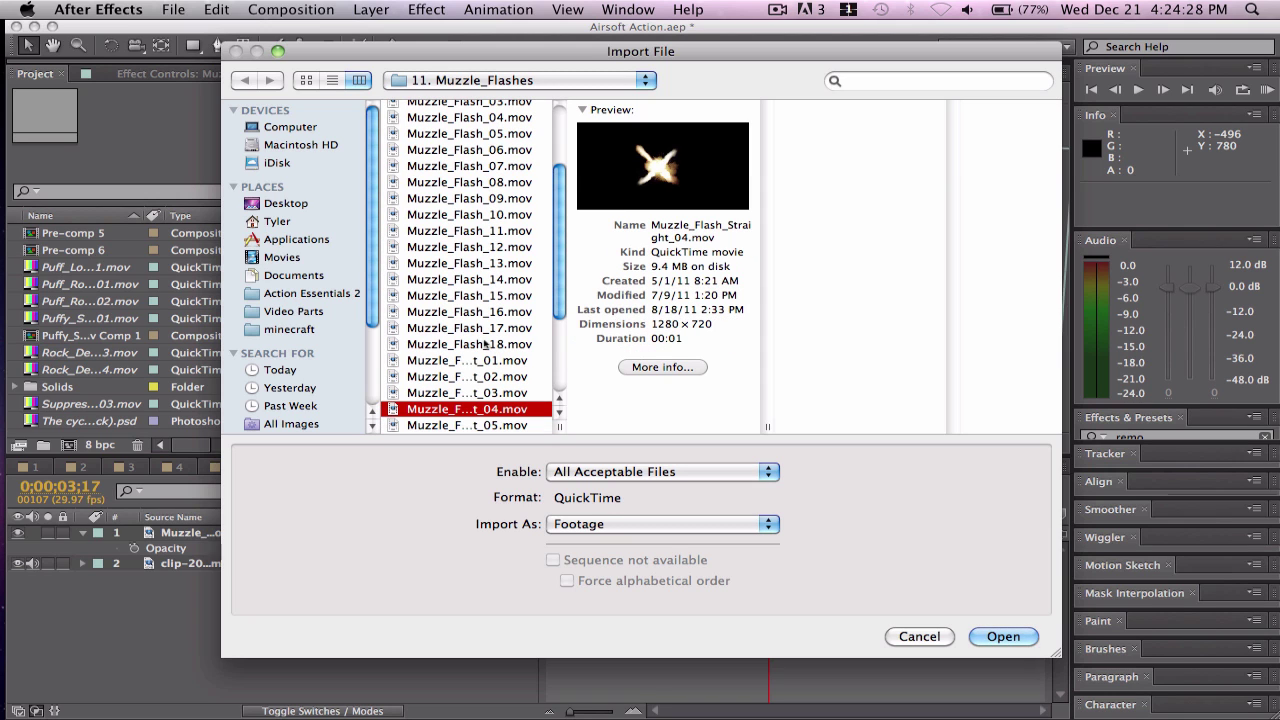
{"action": "key", "text": "Up"}
{"action": "key", "text": "Down"}
{"action": "key", "text": "Down"}
{"action": "key", "text": "Down"}
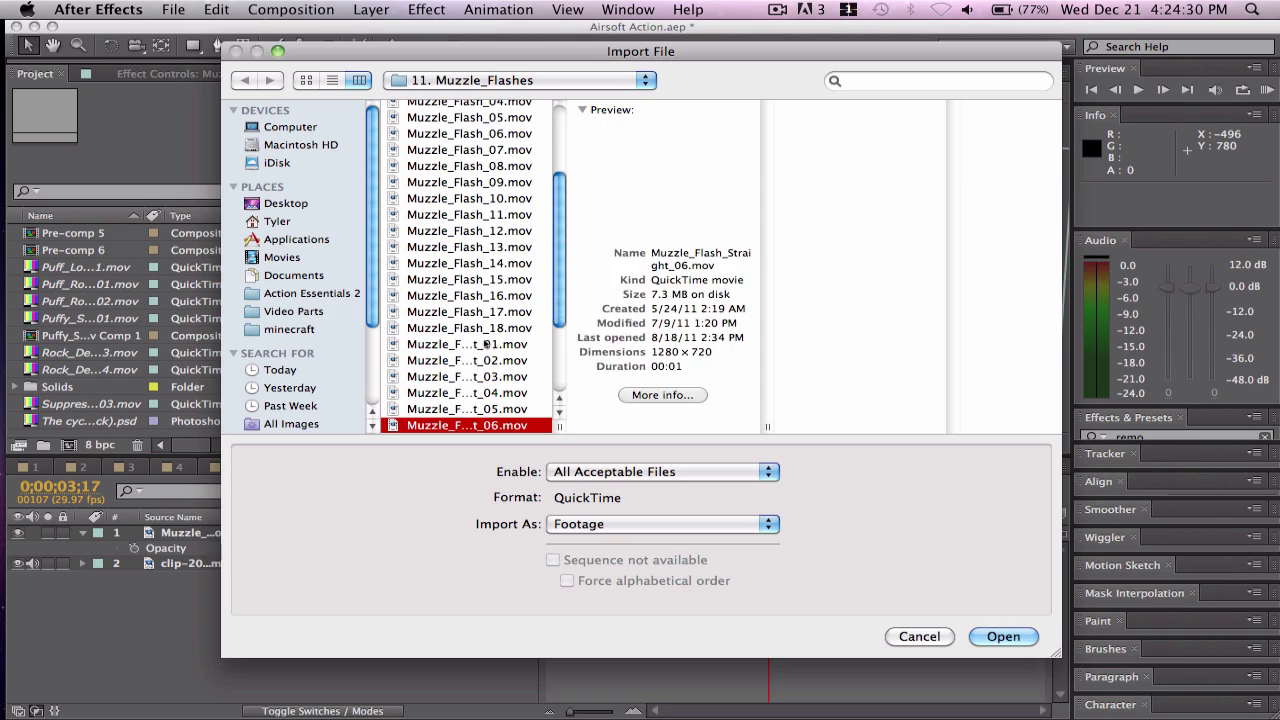
{"action": "key", "text": "Down"}
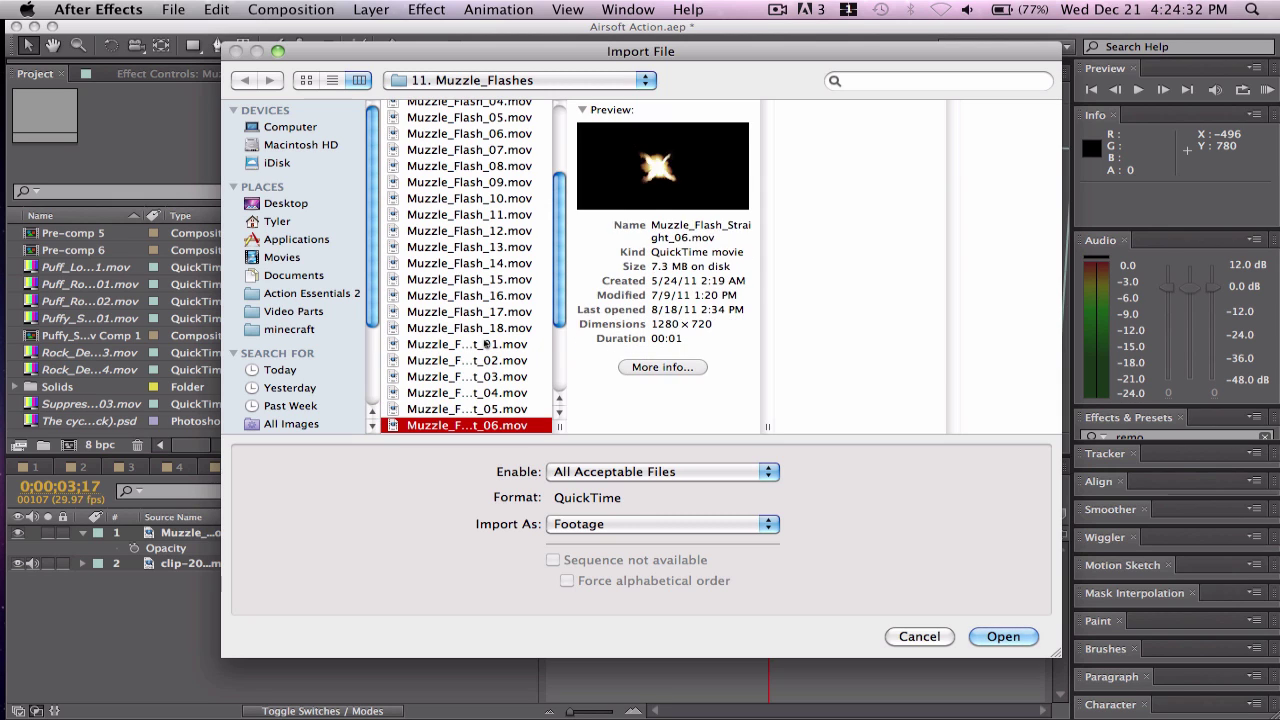
{"action": "left_click", "coordinate": [1013, 646]}
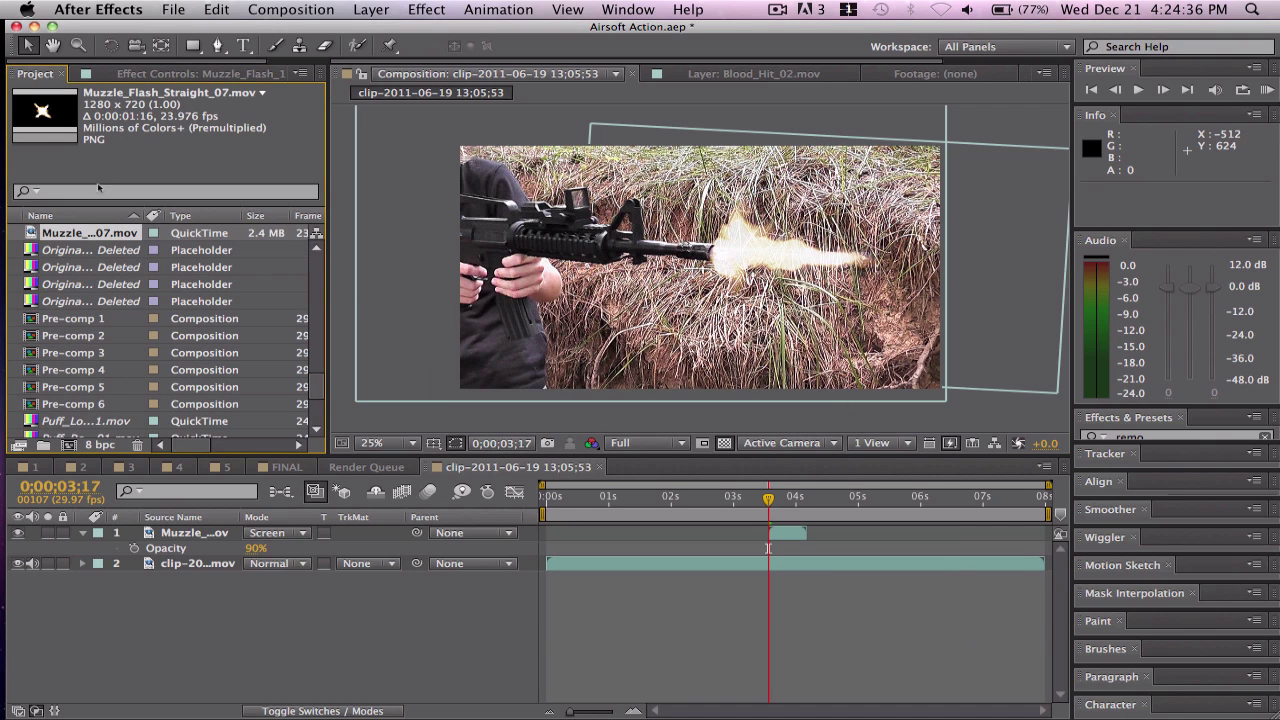
- Add Muzzle_Flash_Straight_07.mov to the composition above the other layers and start its layer at 0;00;03;17
{"action": "left_click_drag", "start_coordinate": [84, 243], "coordinate": [759, 279]}
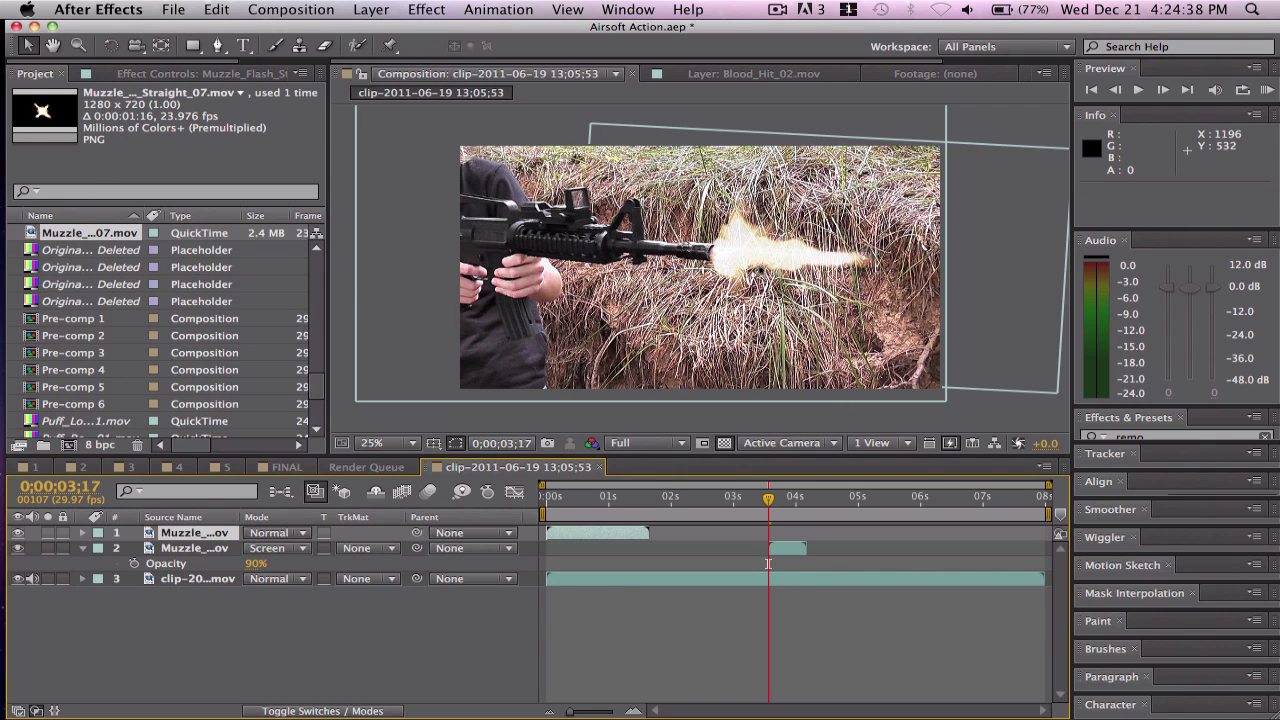
{"action": "left_click", "coordinate": [595, 532]}
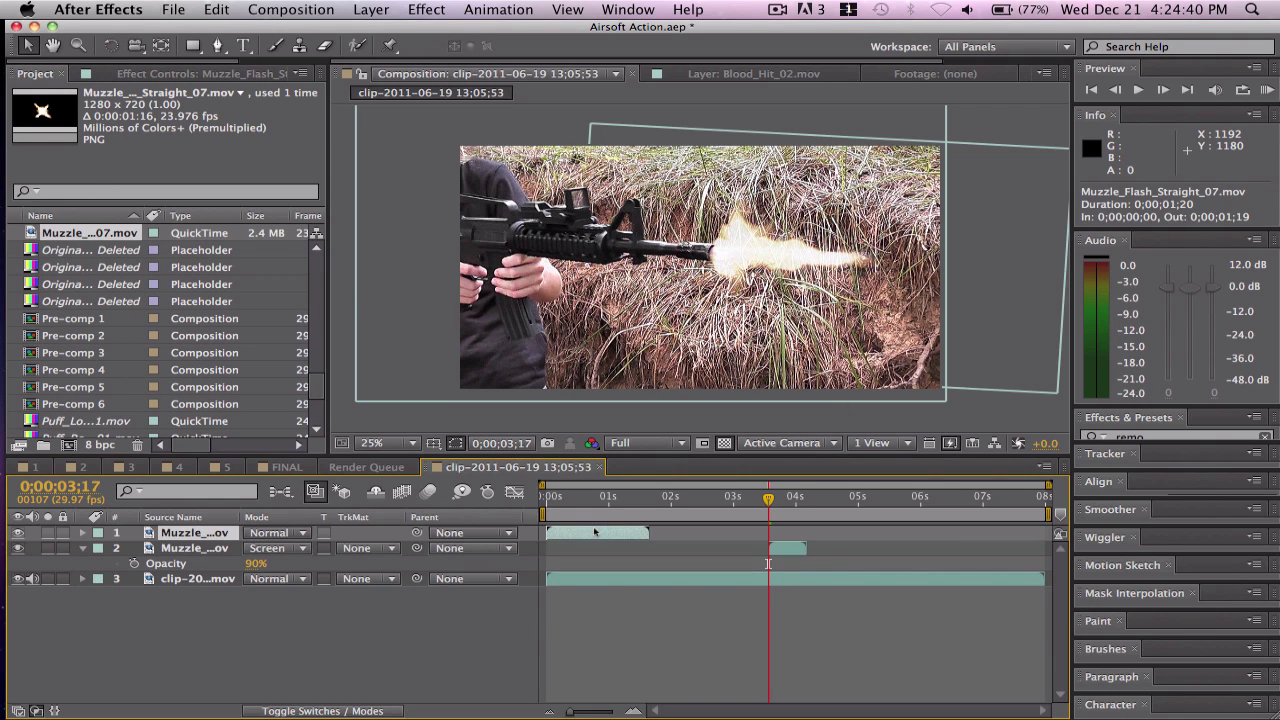
{"action": "key", "text": "bracketleft"}
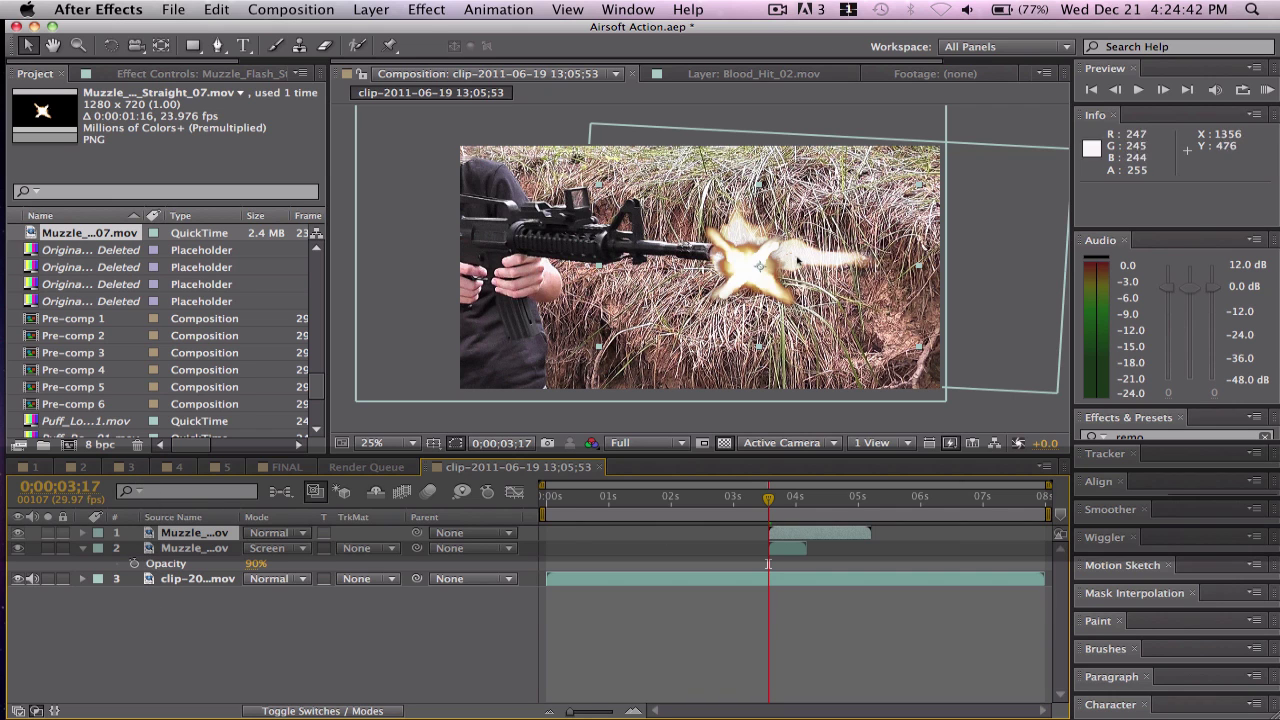
- Enlarge the straight muzzle flash, place it at about position 1136, 476 near the barrel tip, and set its blending mode to Screen
{"action": "left_click_drag", "start_coordinate": [757, 275], "coordinate": [720, 229]}
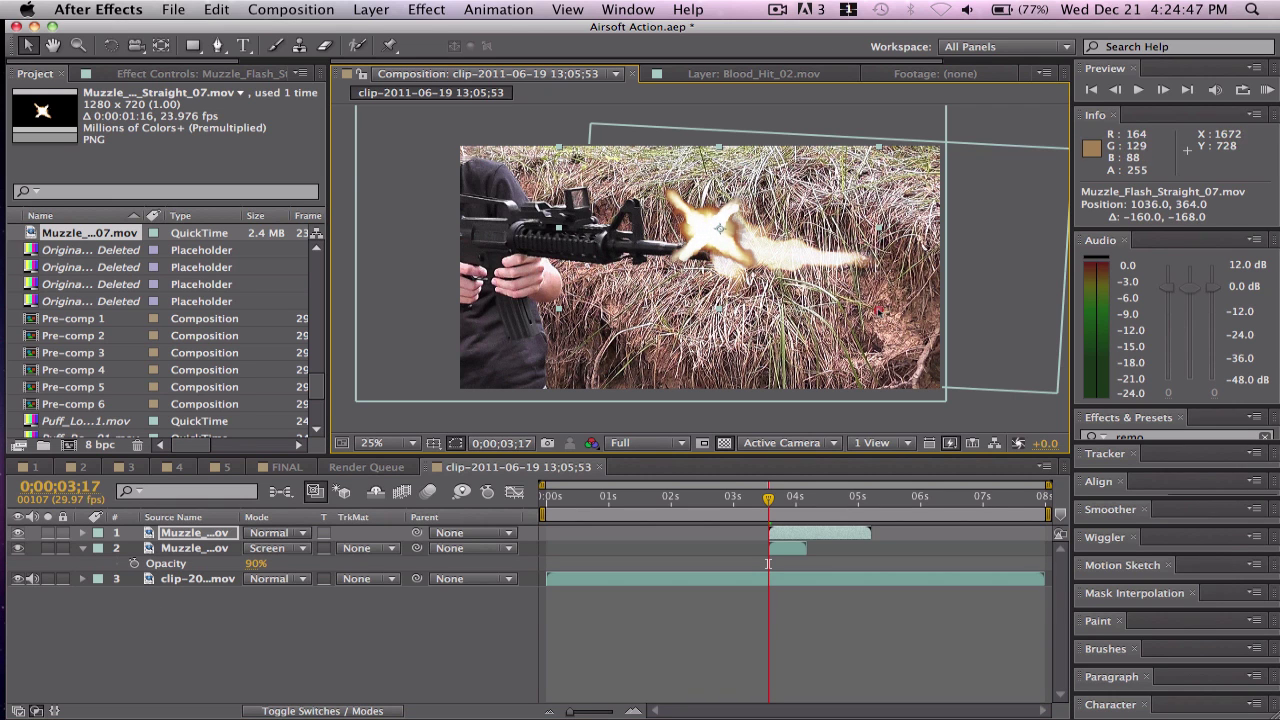
{"action": "left_click_drag", "start_coordinate": [878, 313], "coordinate": [972, 372]}
{"action": "left_click_drag", "start_coordinate": [726, 259], "coordinate": [751, 287]}
{"action": "left_click", "coordinate": [273, 533]}
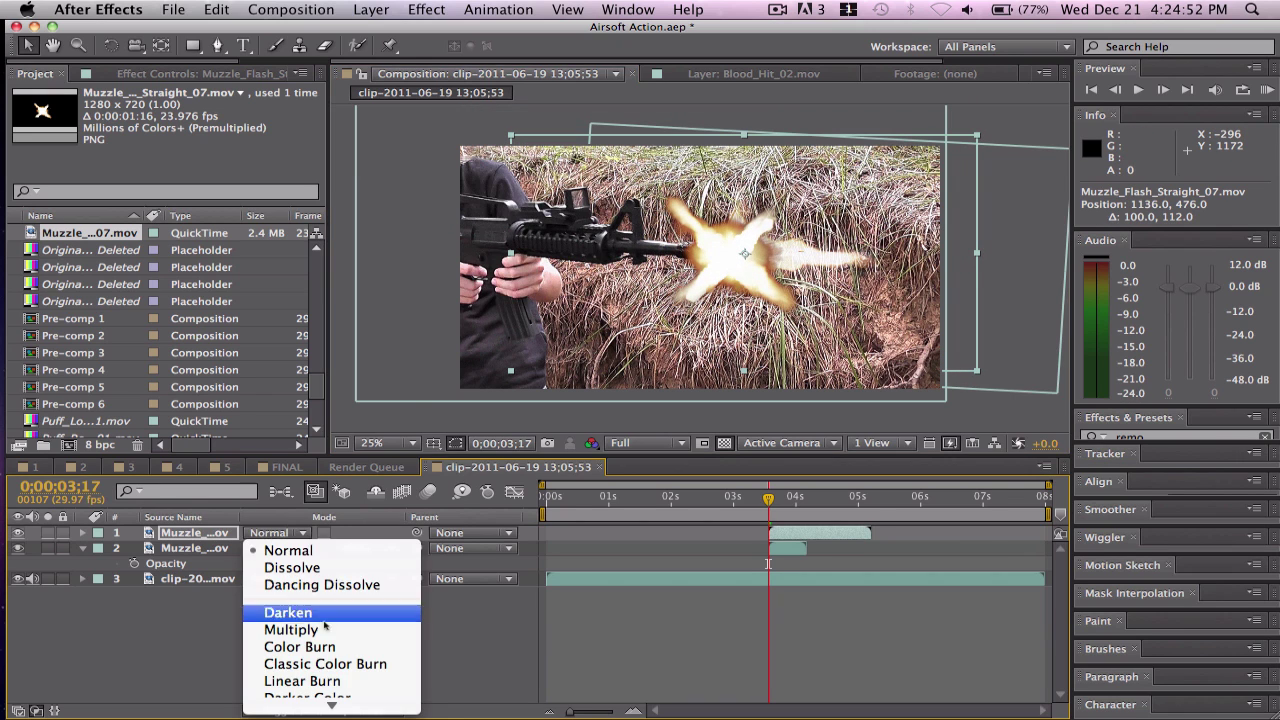
{"action": "left_click", "coordinate": [285, 590]}
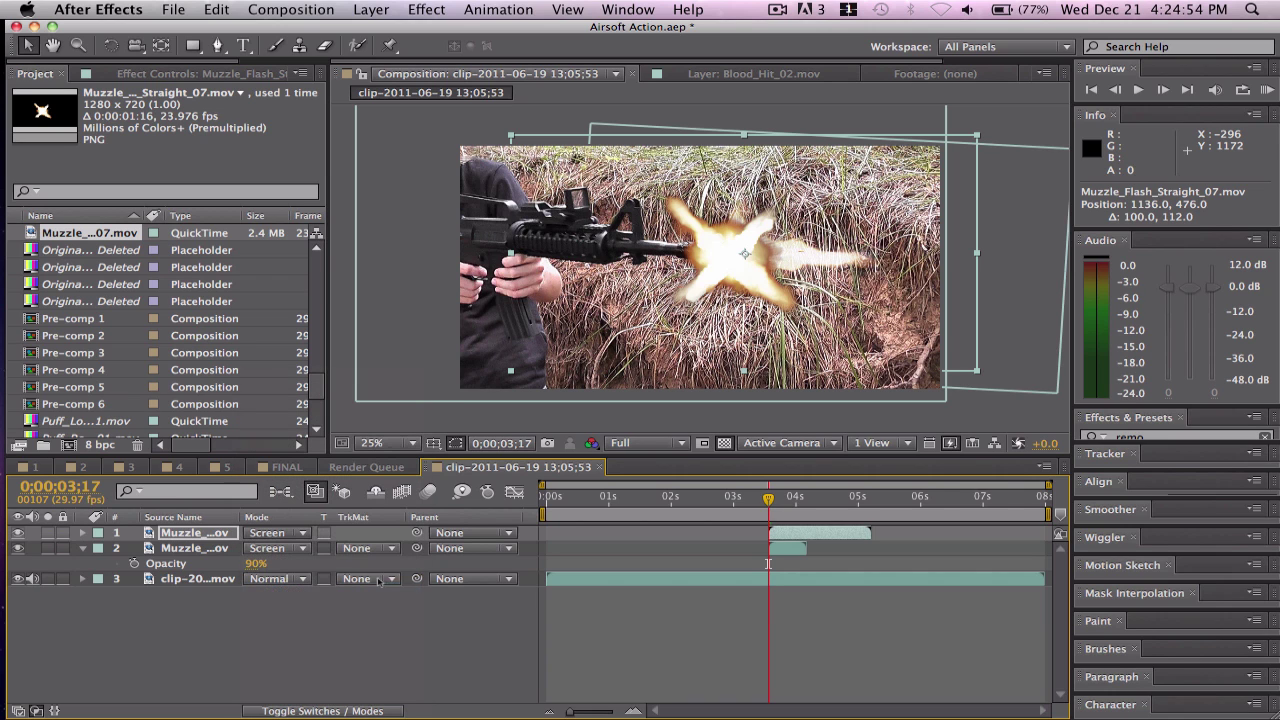
- Make the straight muzzle flash a 3D layer and rotate it about its Y axis to an orientation of about 320°
{"action": "left_click", "coordinate": [370, 711]}
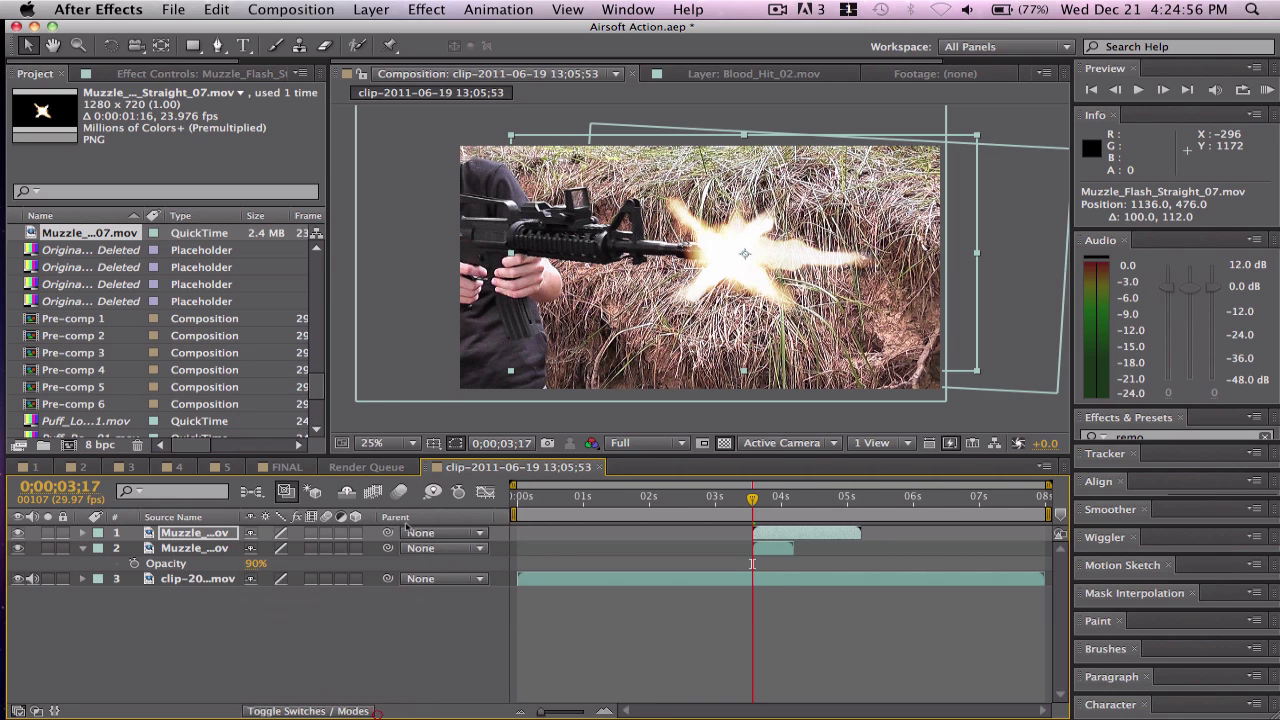
{"action": "left_click", "coordinate": [356, 532]}
{"action": "key", "text": "w"}
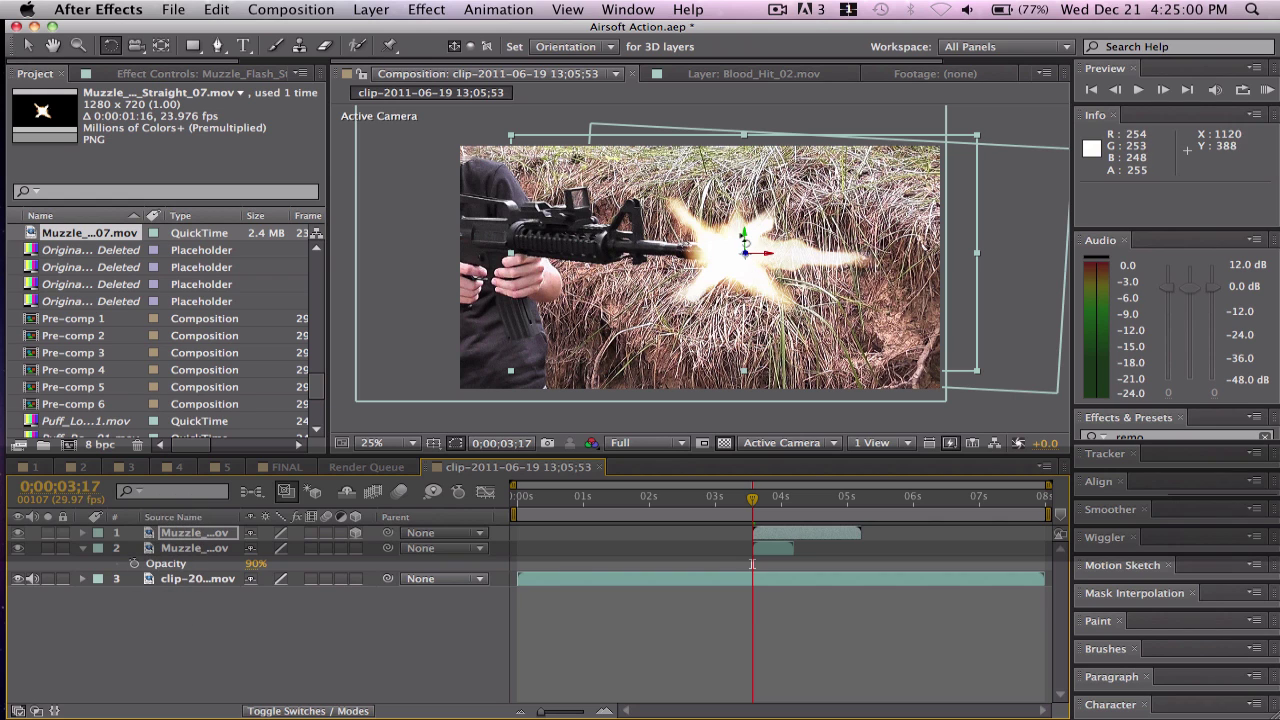
{"action": "left_click_drag", "start_coordinate": [740, 243], "coordinate": [754, 235]}
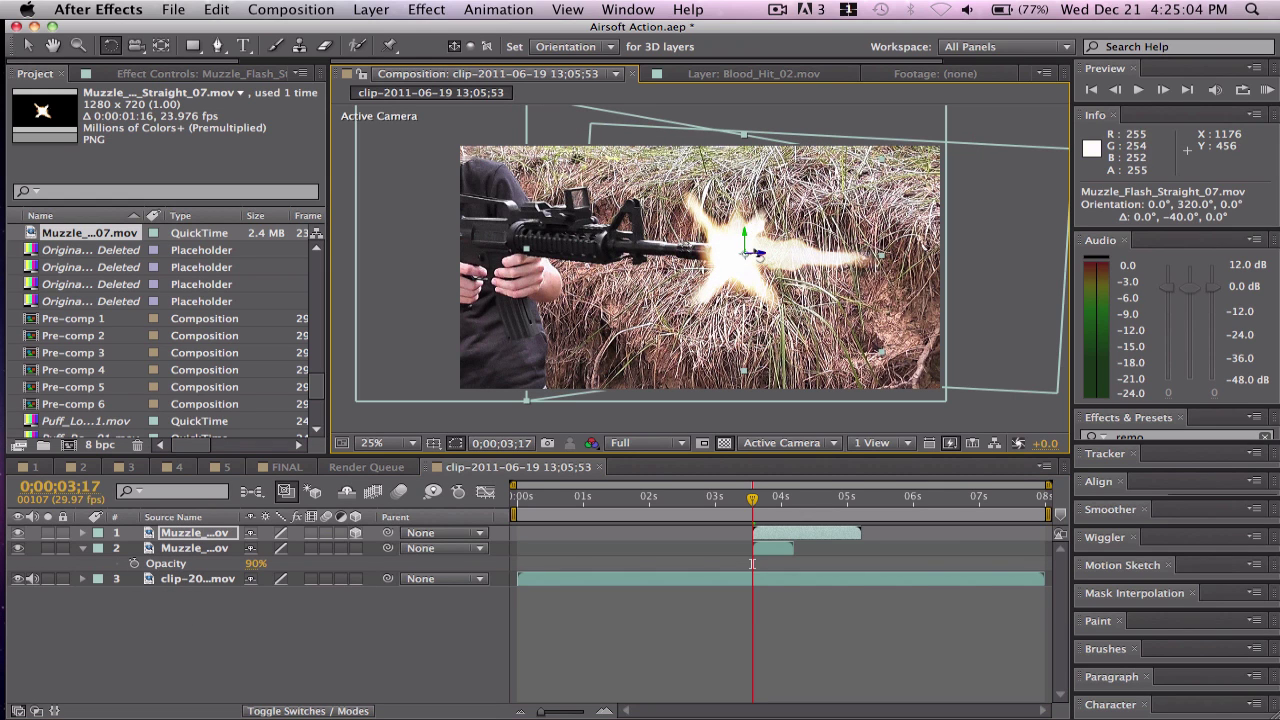
{"action": "left_click_drag", "start_coordinate": [752, 253], "coordinate": [753, 263]}
{"action": "key", "text": "super+z"}
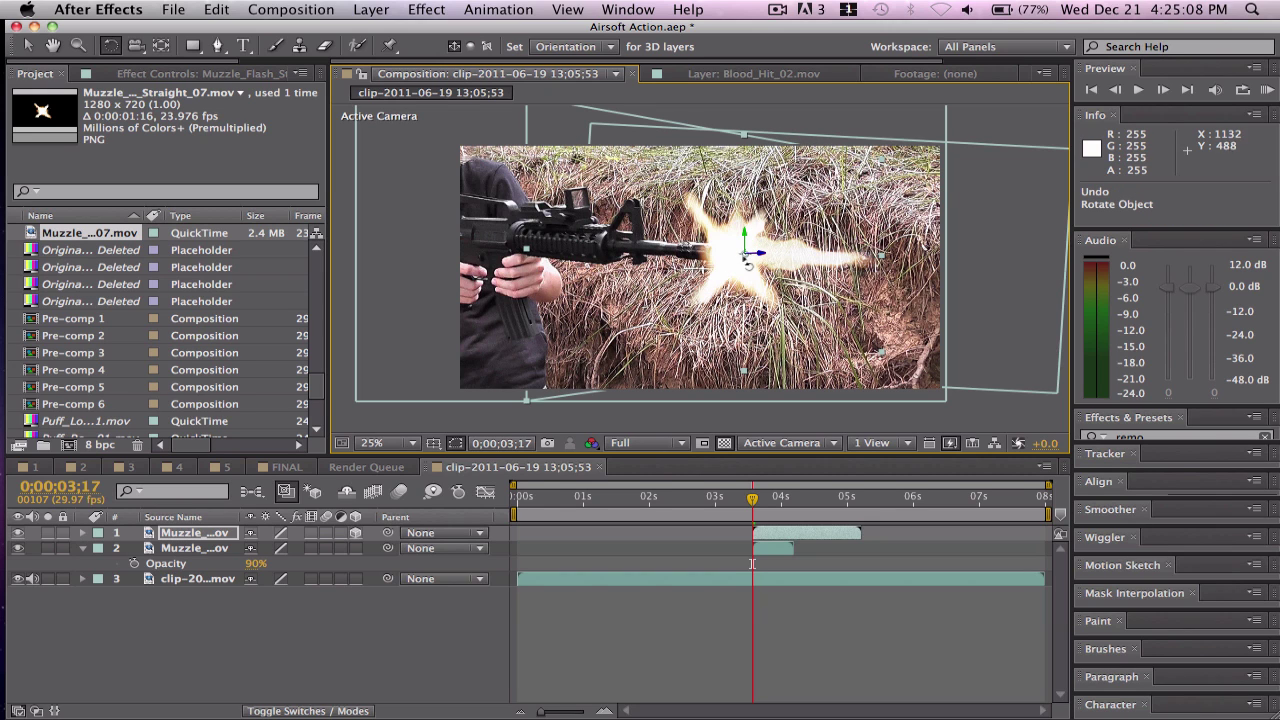
{"action": "left_click_drag", "start_coordinate": [744, 253], "coordinate": [737, 268]}
{"action": "key", "text": "super+z"}
- Tilt the straight muzzle flash to align it with the barrel at about position 1151.9, 440.3, and set its opacity to 73%
{"action": "mouse_move", "coordinate": [752, 262]}
{"action": "left_mouse_down"}
{"action": "mouse_move", "coordinate": [739, 289]}
{"action": "mouse_move", "coordinate": [810, 282]}
{"action": "mouse_move", "coordinate": [743, 270]}
{"action": "left_mouse_up"}
{"action": "key", "text": "v"}
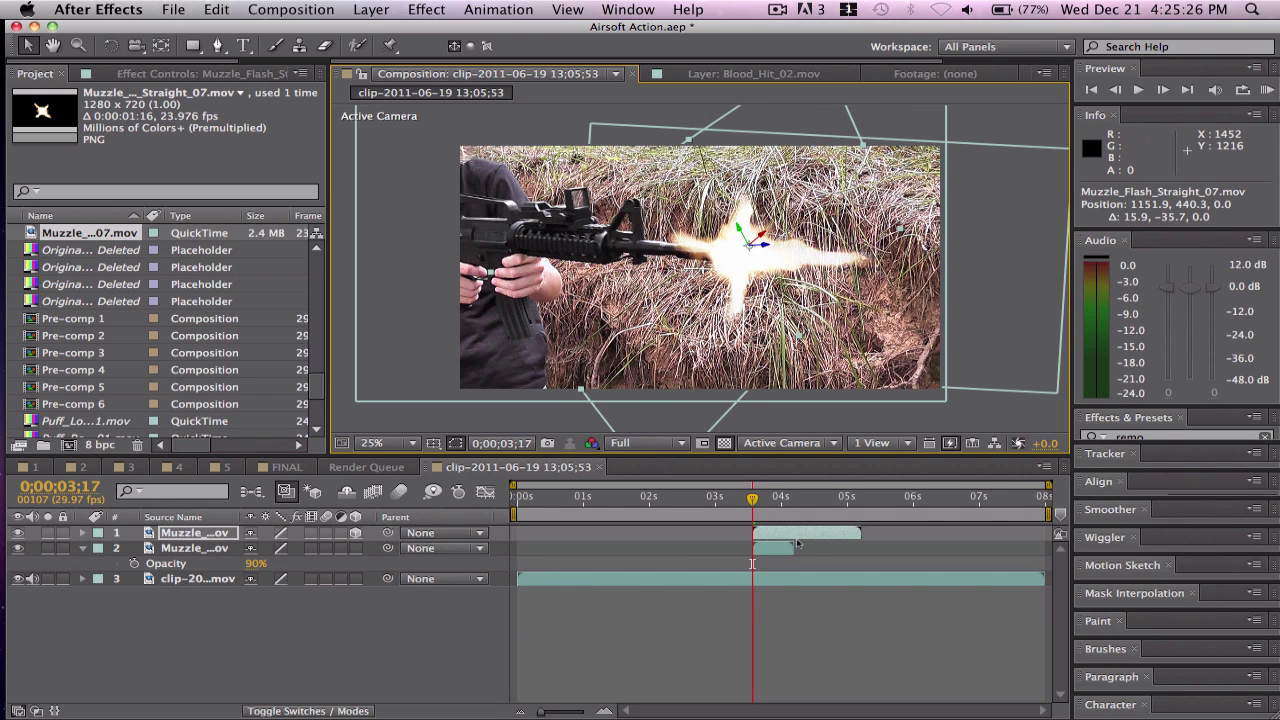
{"action": "key", "text": "t"}
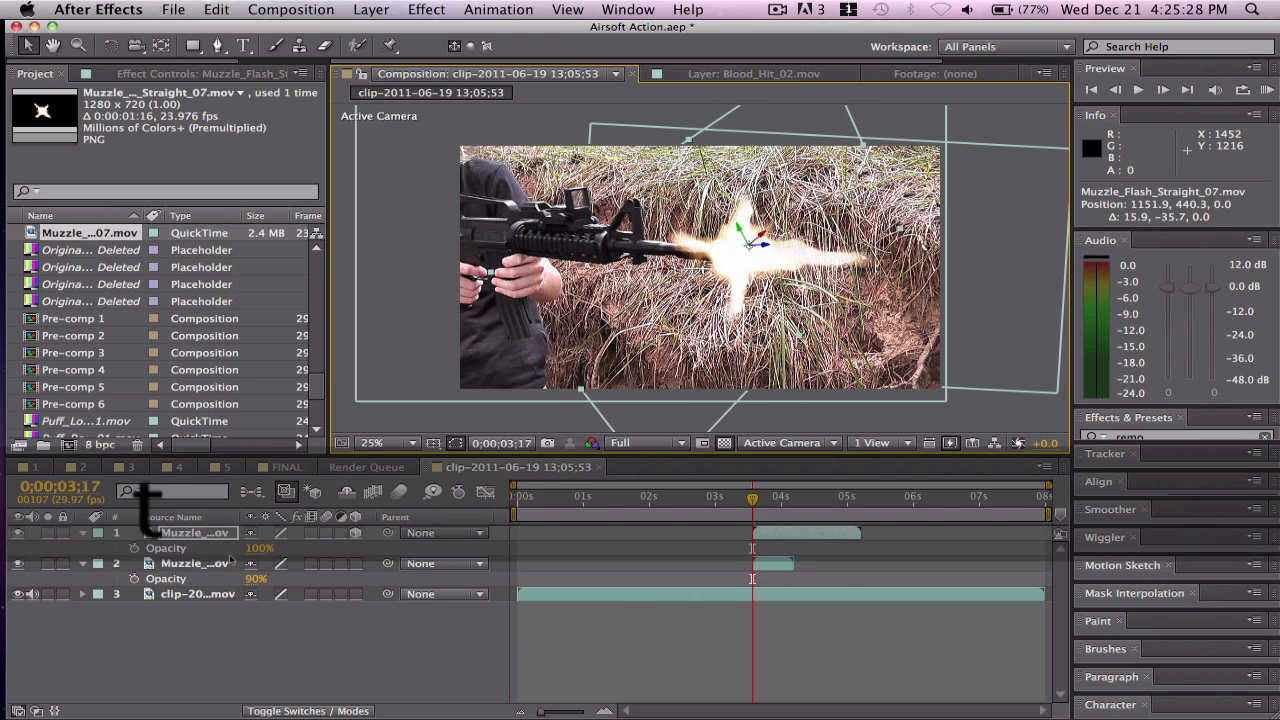
{"action": "left_click_drag", "start_coordinate": [263, 549], "coordinate": [217, 548]}
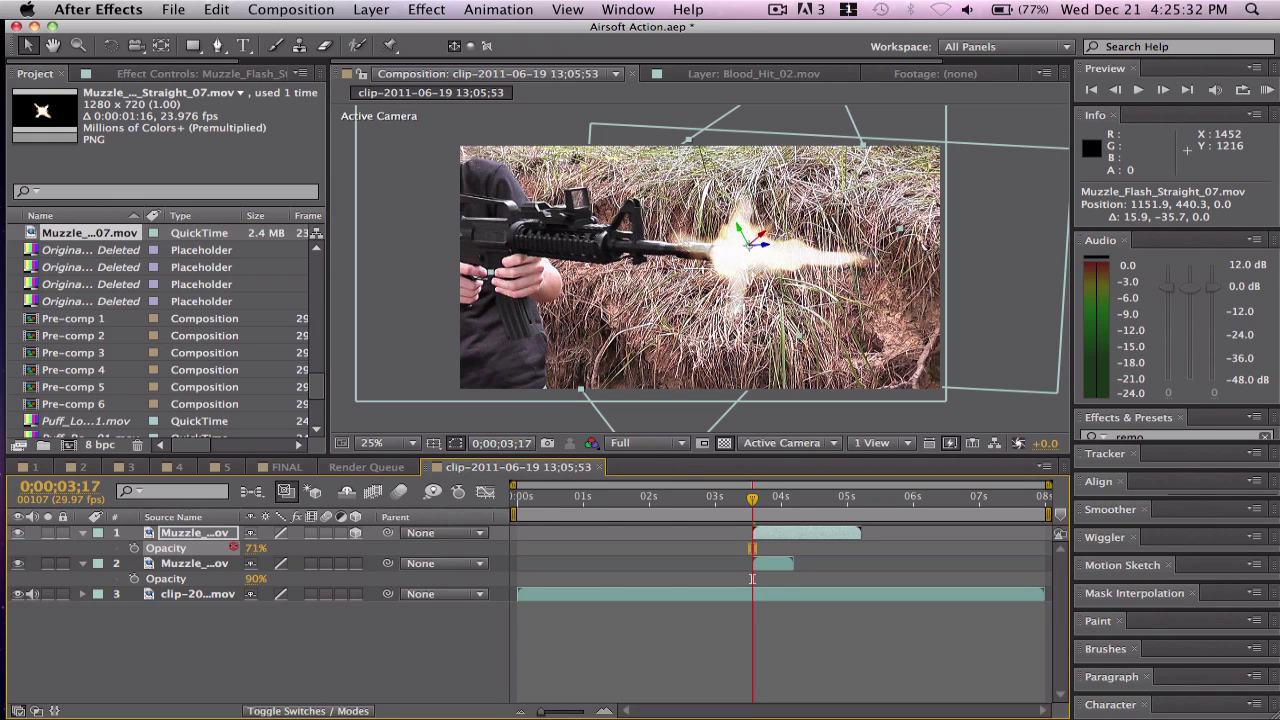
- Rotate the Muzzle_Flash_17 layer to about 5.7° and realign it with the barrel at about position 1452, 508
{"action": "left_click", "coordinate": [193, 564]}
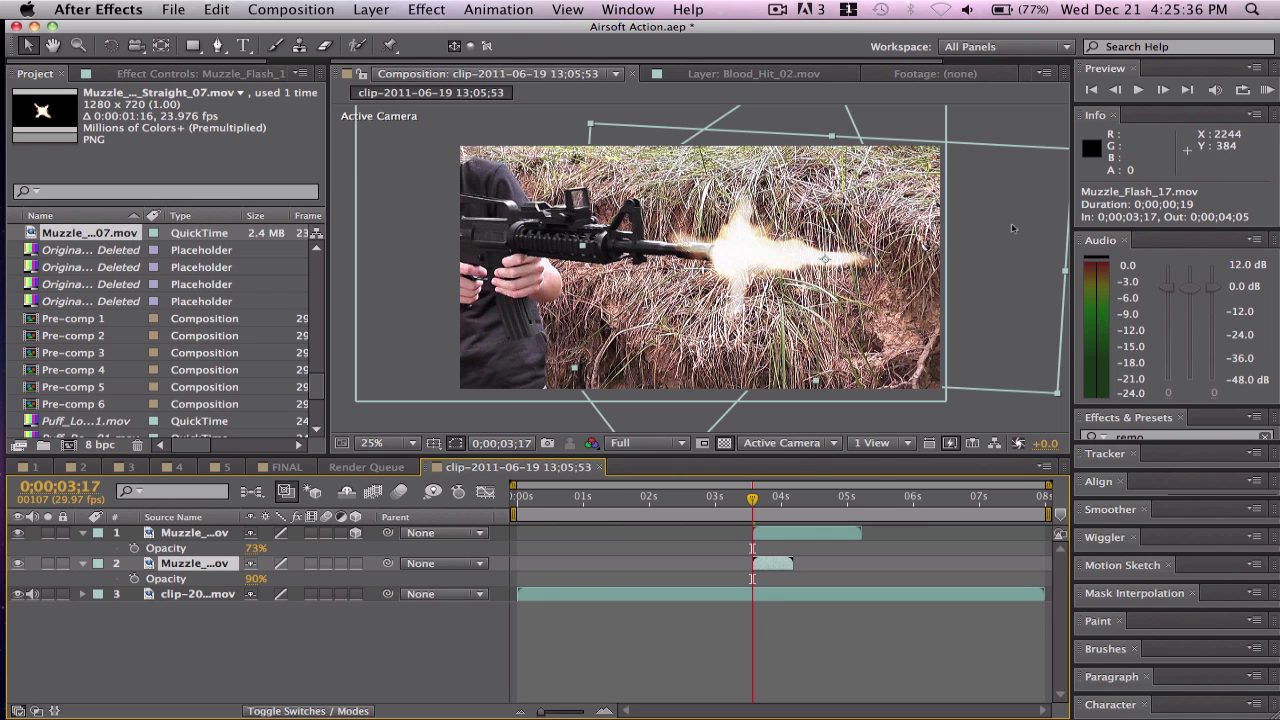
{"action": "key", "text": "w"}
{"action": "left_click", "coordinate": [588, 127]}
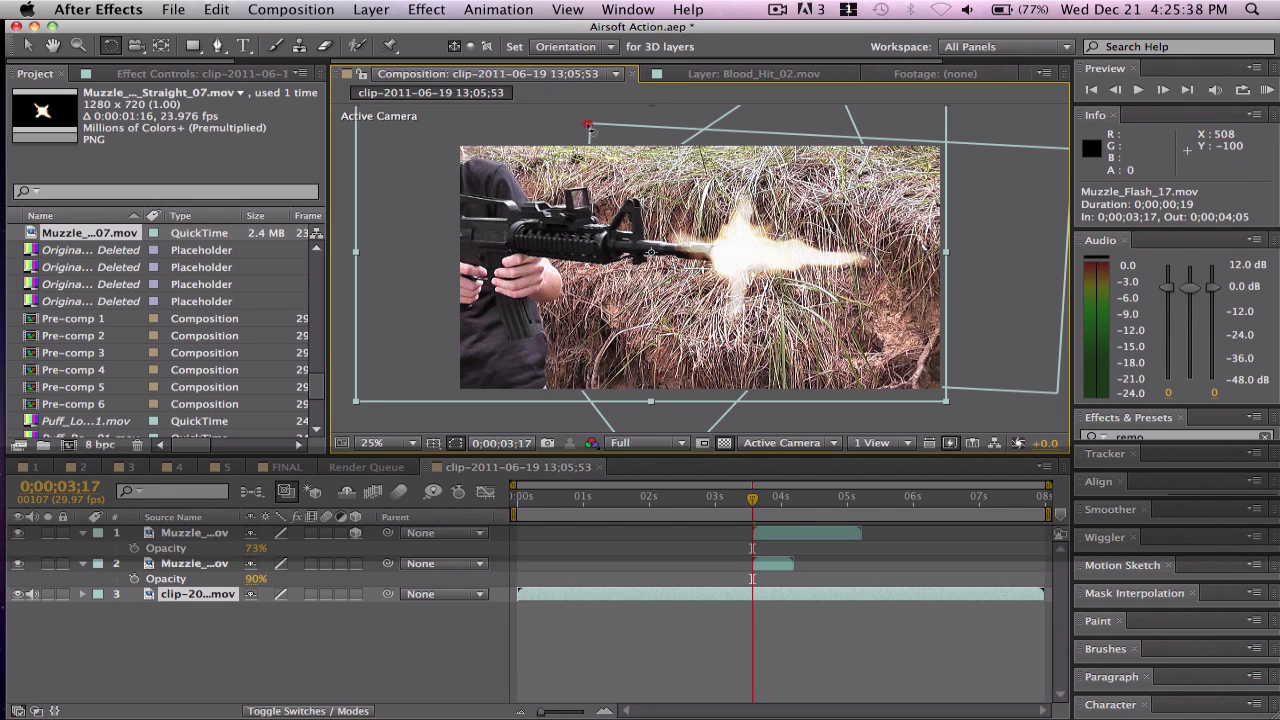
{"action": "left_click_drag", "start_coordinate": [588, 127], "coordinate": [589, 118]}
{"action": "key", "text": "super+z"}
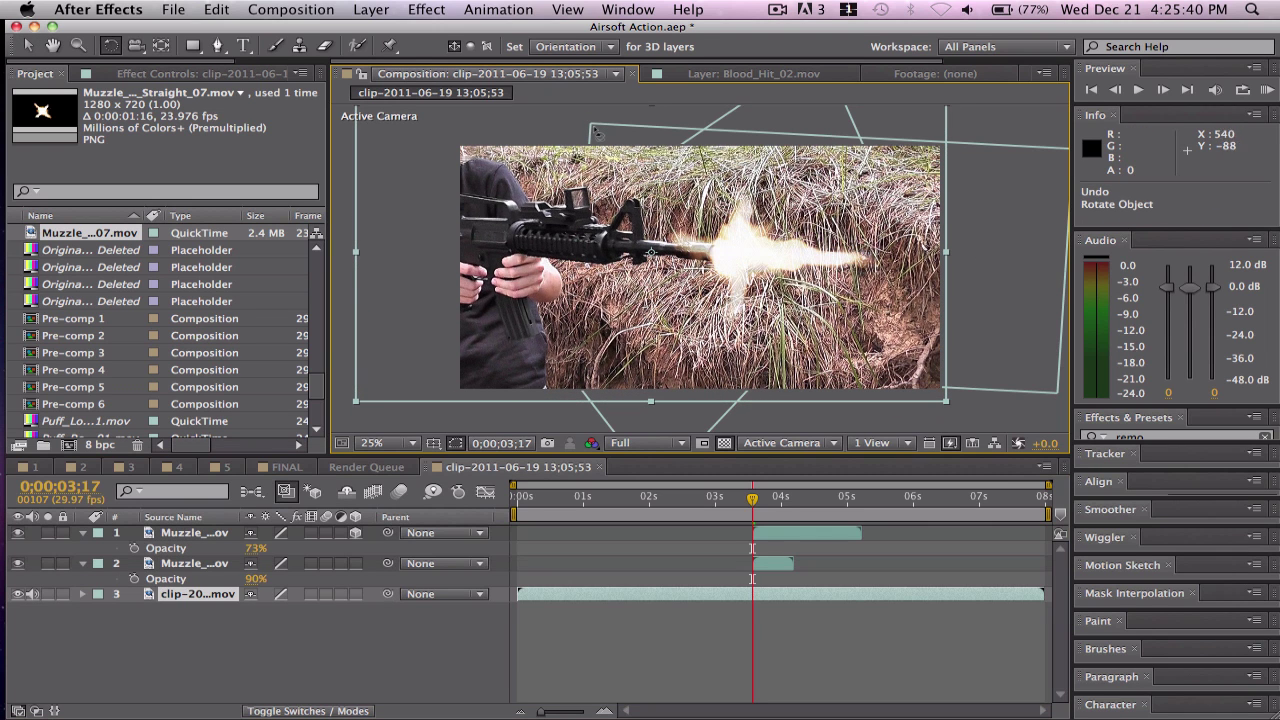
{"action": "left_click", "coordinate": [184, 566]}
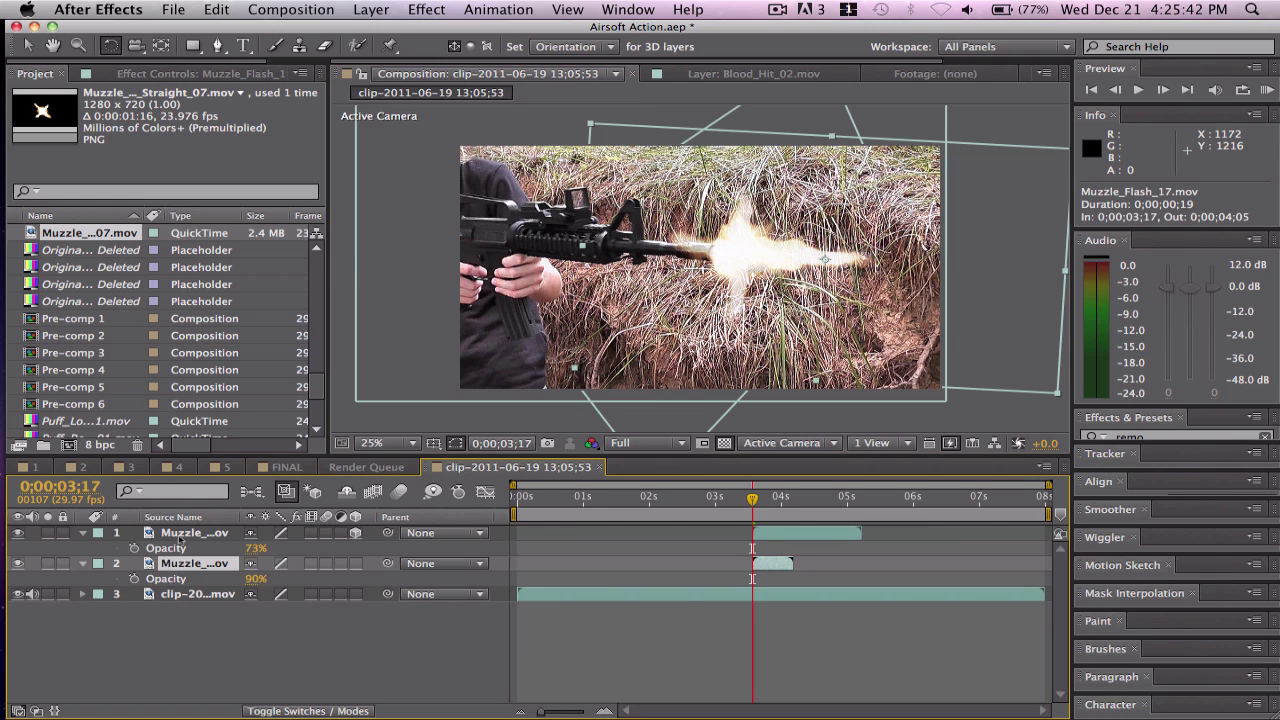
{"action": "left_click", "coordinate": [176, 533]}
{"action": "left_click", "coordinate": [186, 564]}
{"action": "left_click_drag", "start_coordinate": [592, 124], "coordinate": [595, 109]}
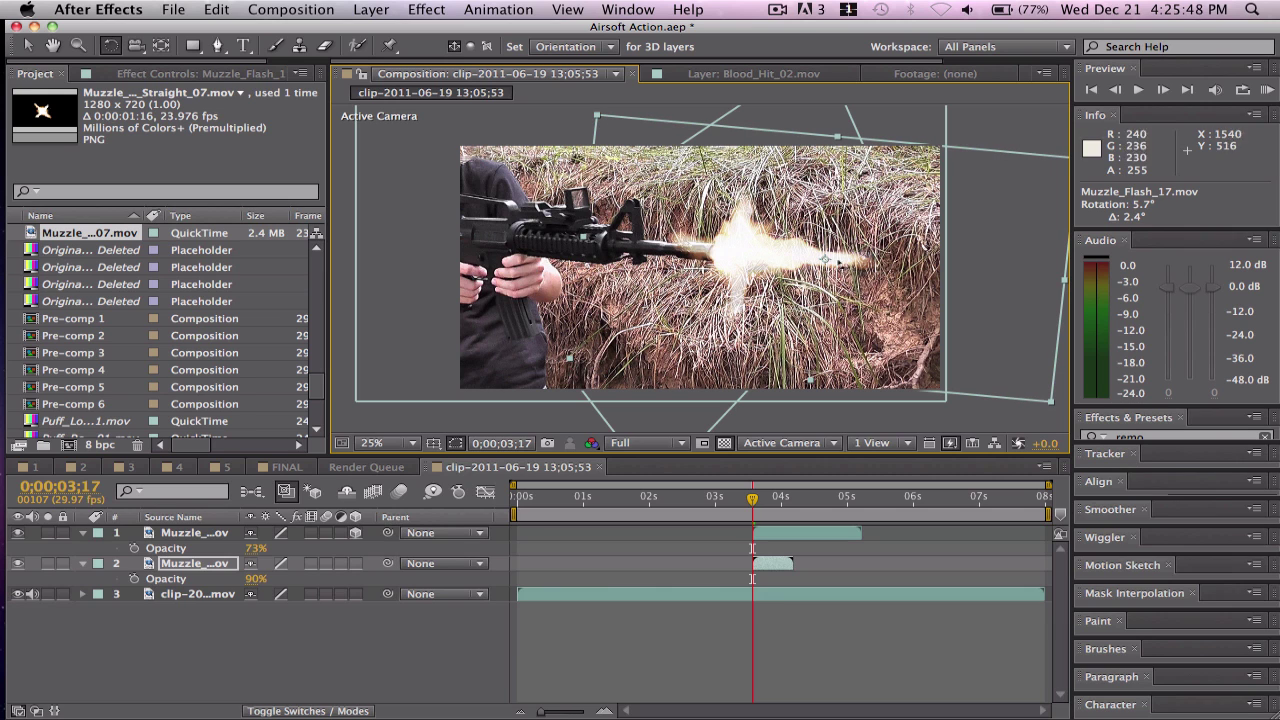
{"action": "key", "text": "v"}
{"action": "left_click_drag", "start_coordinate": [797, 239], "coordinate": [796, 248]}
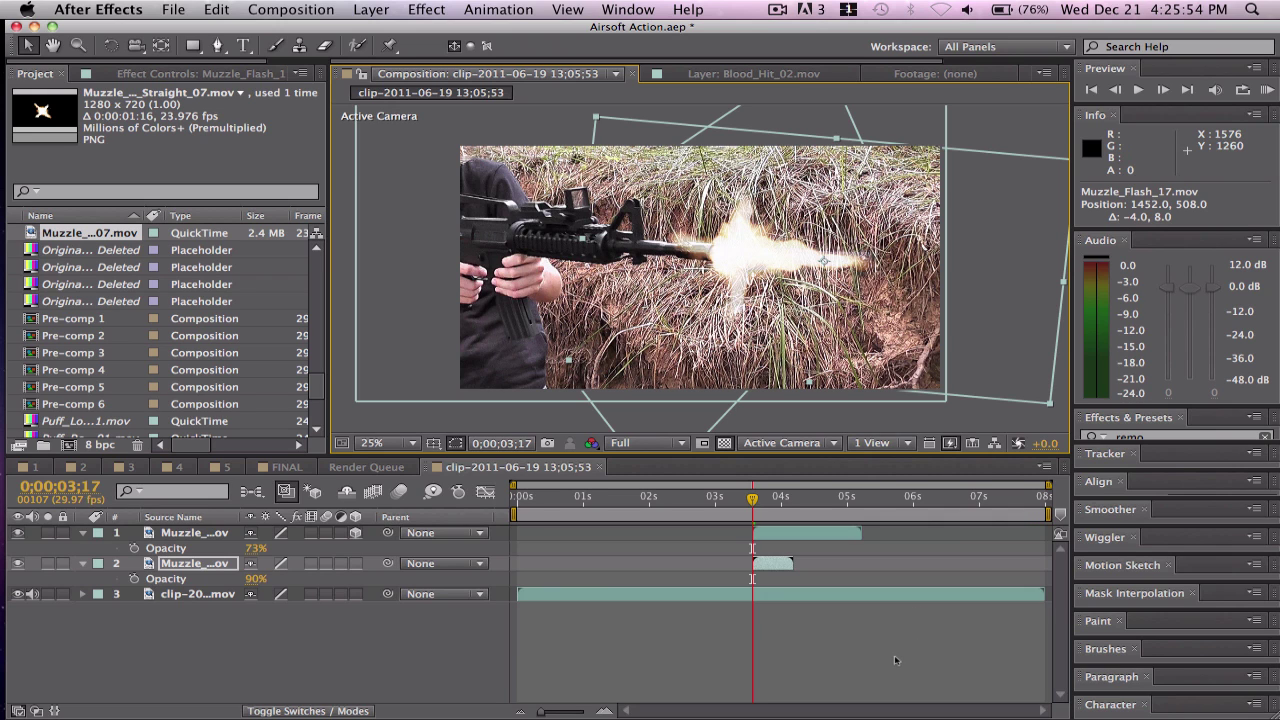
- Trim the start of both muzzle flash layers to 0;00;03;18
{"action": "left_click_drag", "start_coordinate": [752, 500], "coordinate": [759, 499]}
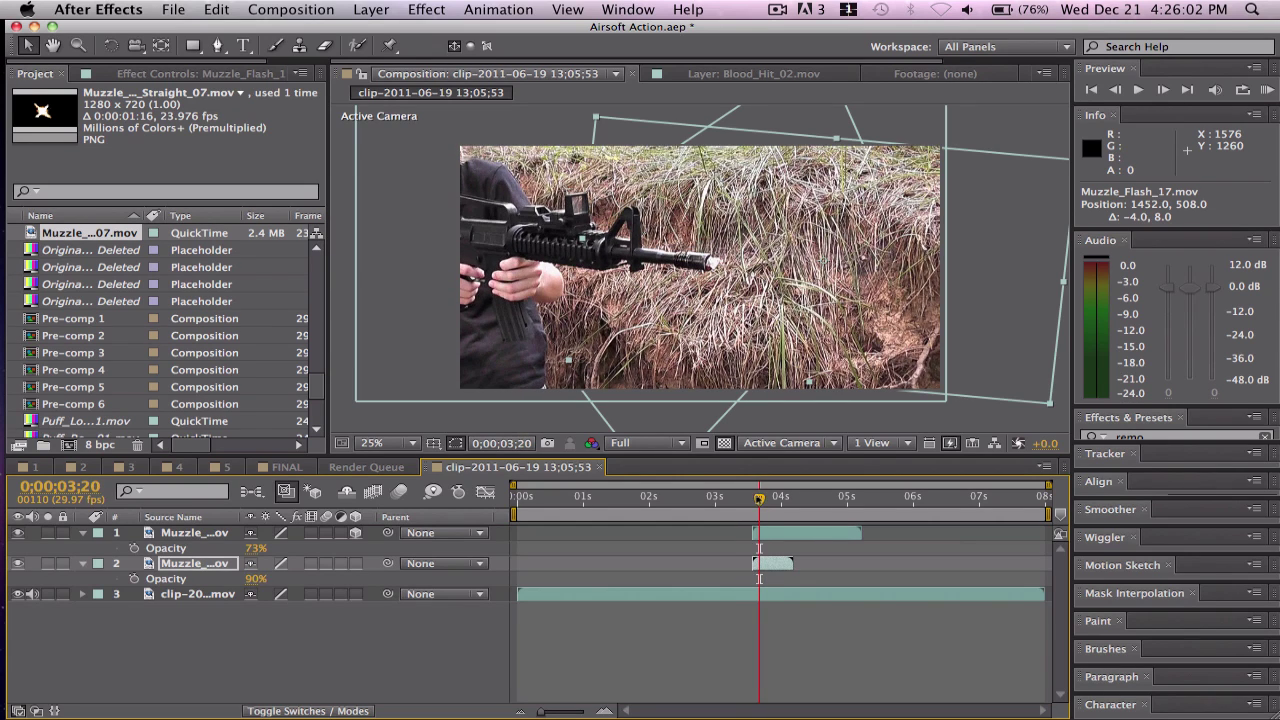
{"action": "left_click", "coordinate": [603, 711]}
{"action": "left_click", "coordinate": [603, 711]}
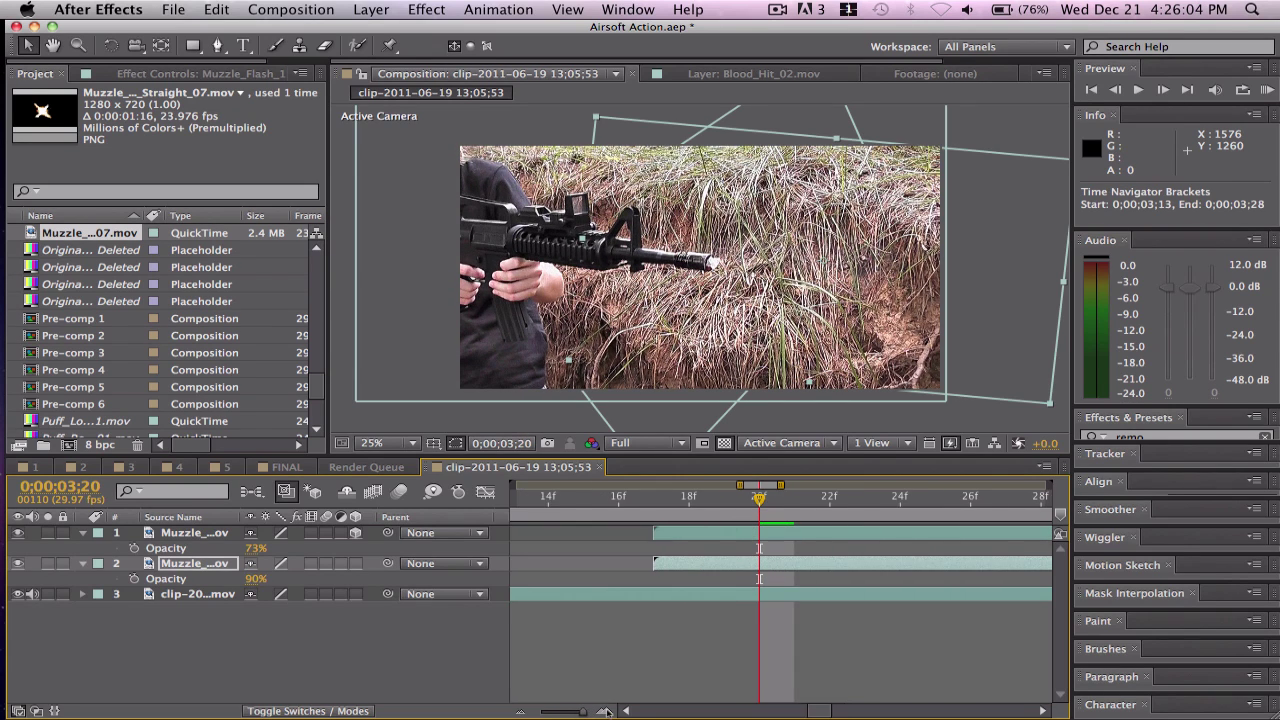
{"action": "left_click_drag", "start_coordinate": [707, 502], "coordinate": [663, 501]}
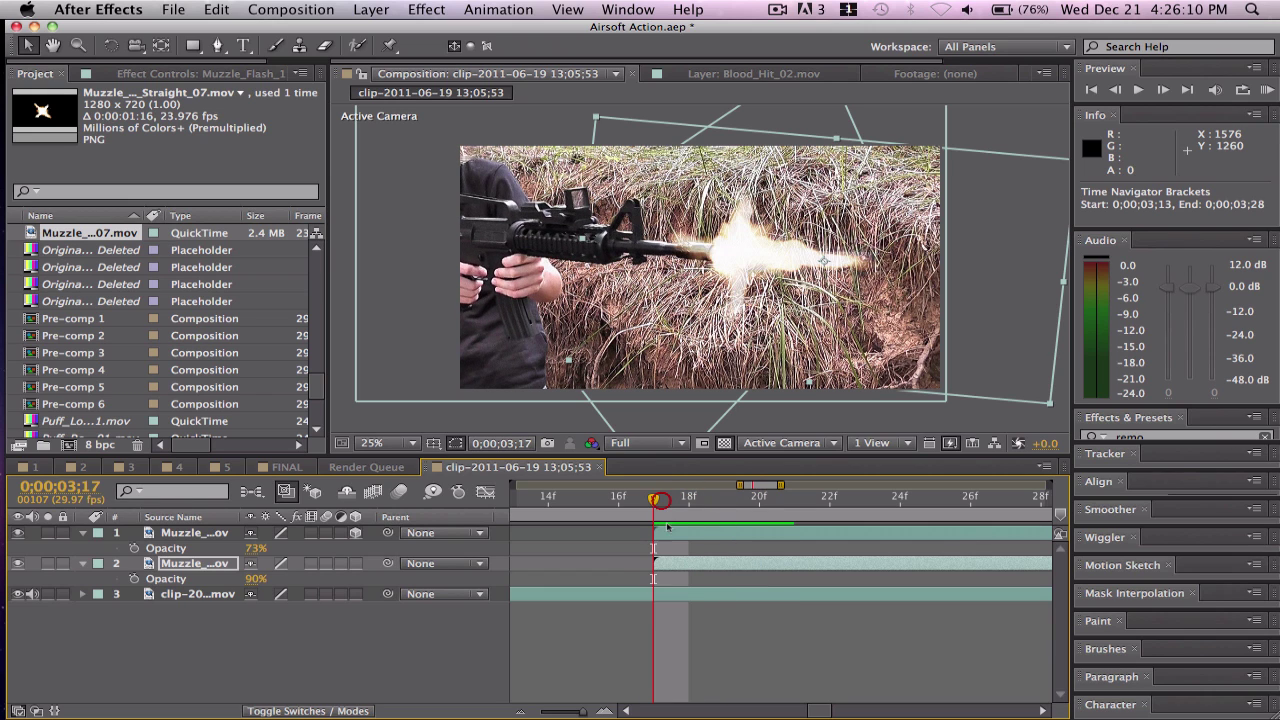
{"action": "key", "text": "Page_Down"}
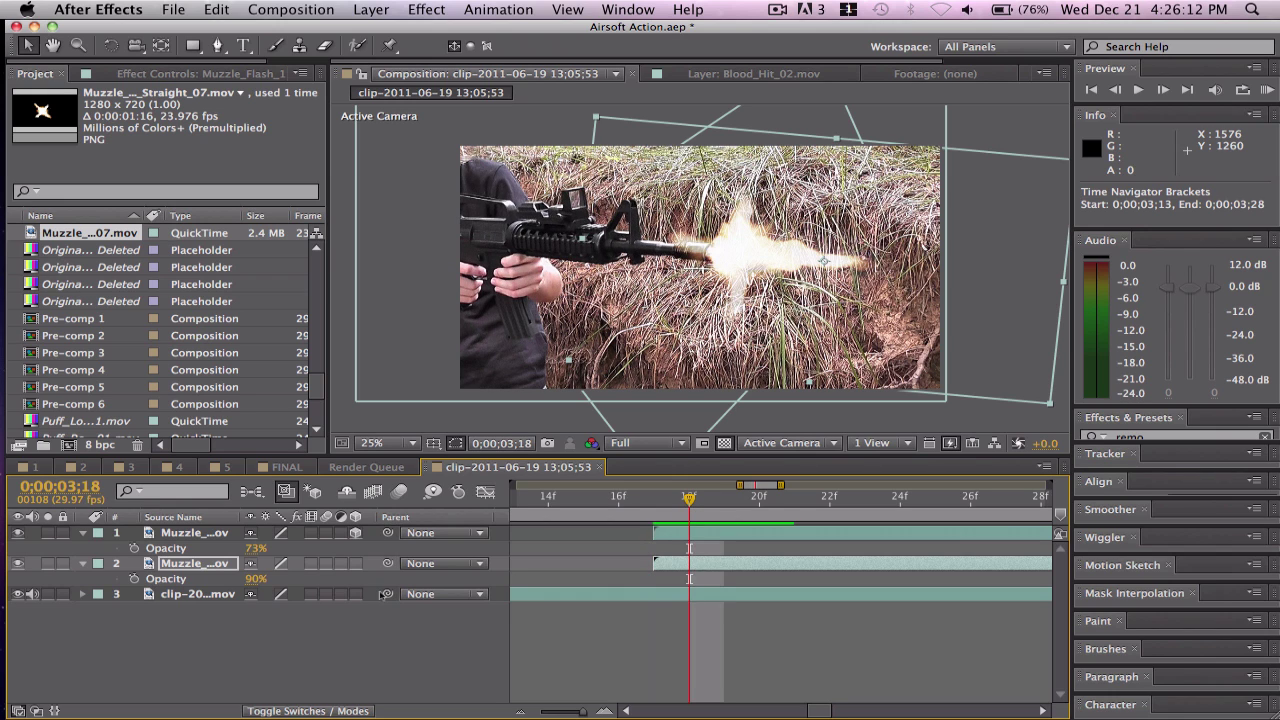
{"action": "left_click", "coordinate": [229, 534], "text": "shift"}
{"action": "key", "text": "alt+bracketleft"}
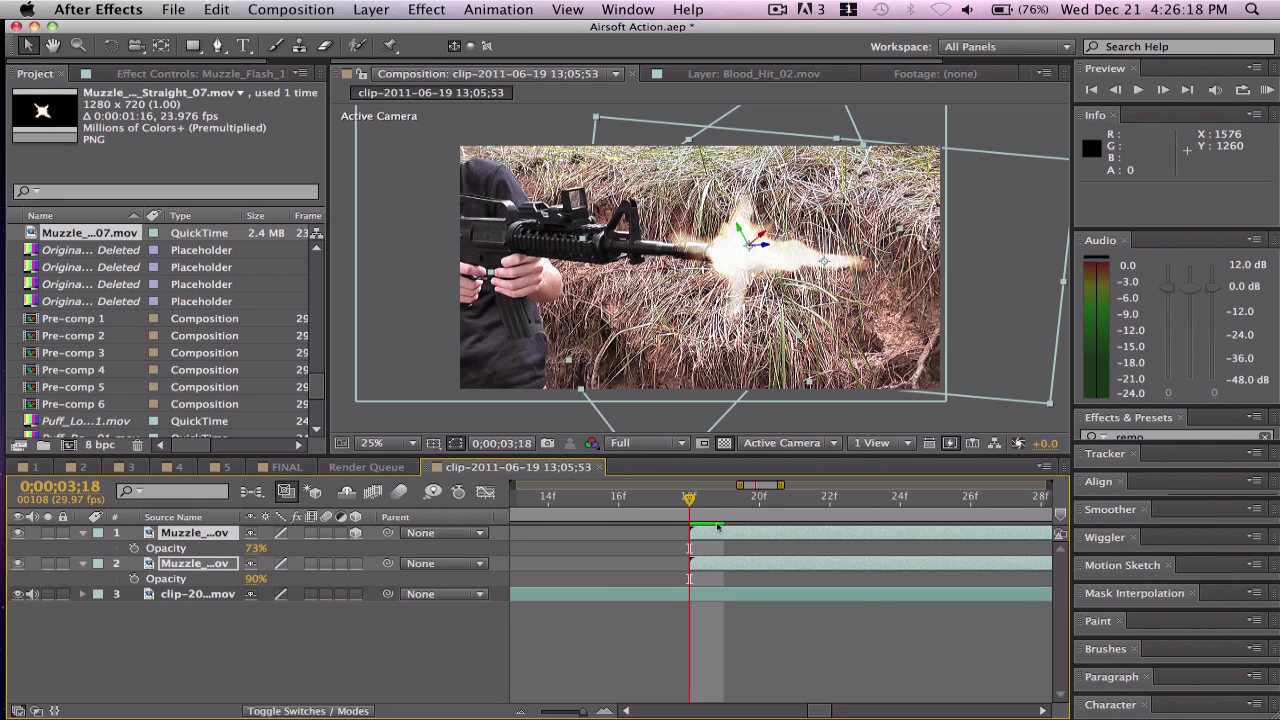
- Shift both muzzle flash layers to start at 0;00;03;16, and trim their beginnings to 0;00;03;17
{"action": "key", "text": "alt+Page_Up"}
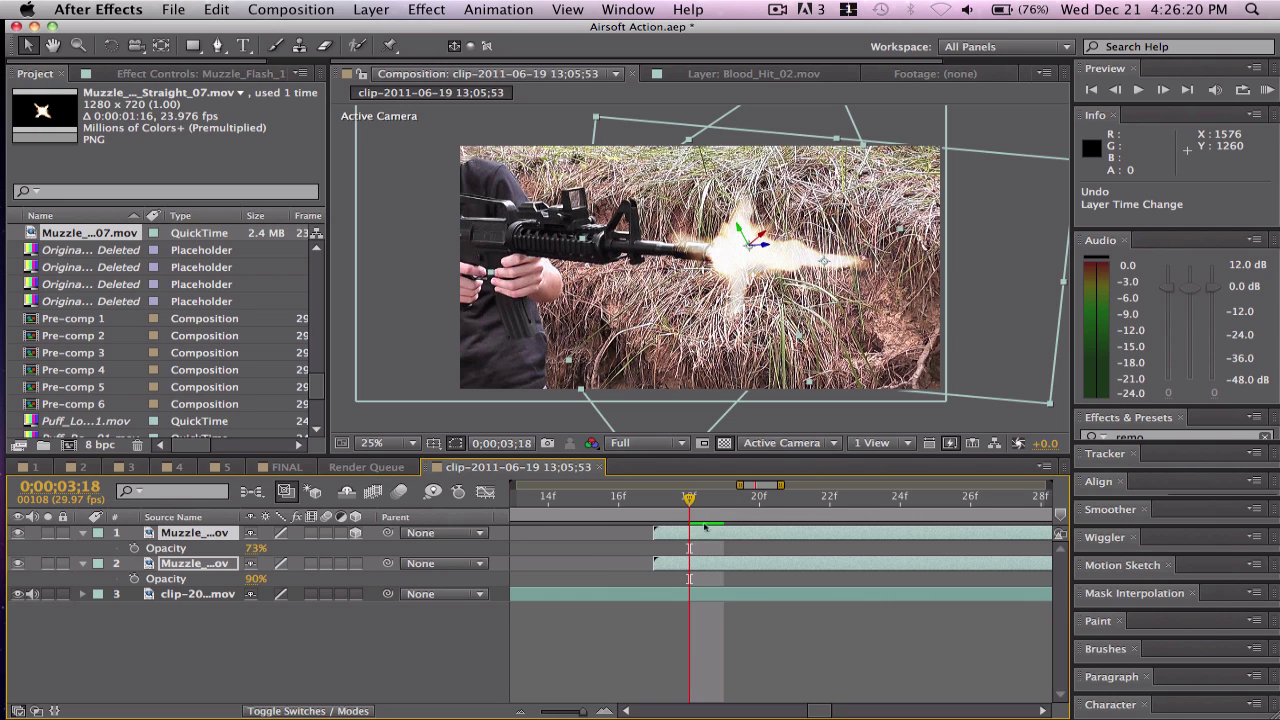
{"action": "left_click", "coordinate": [618, 497]}
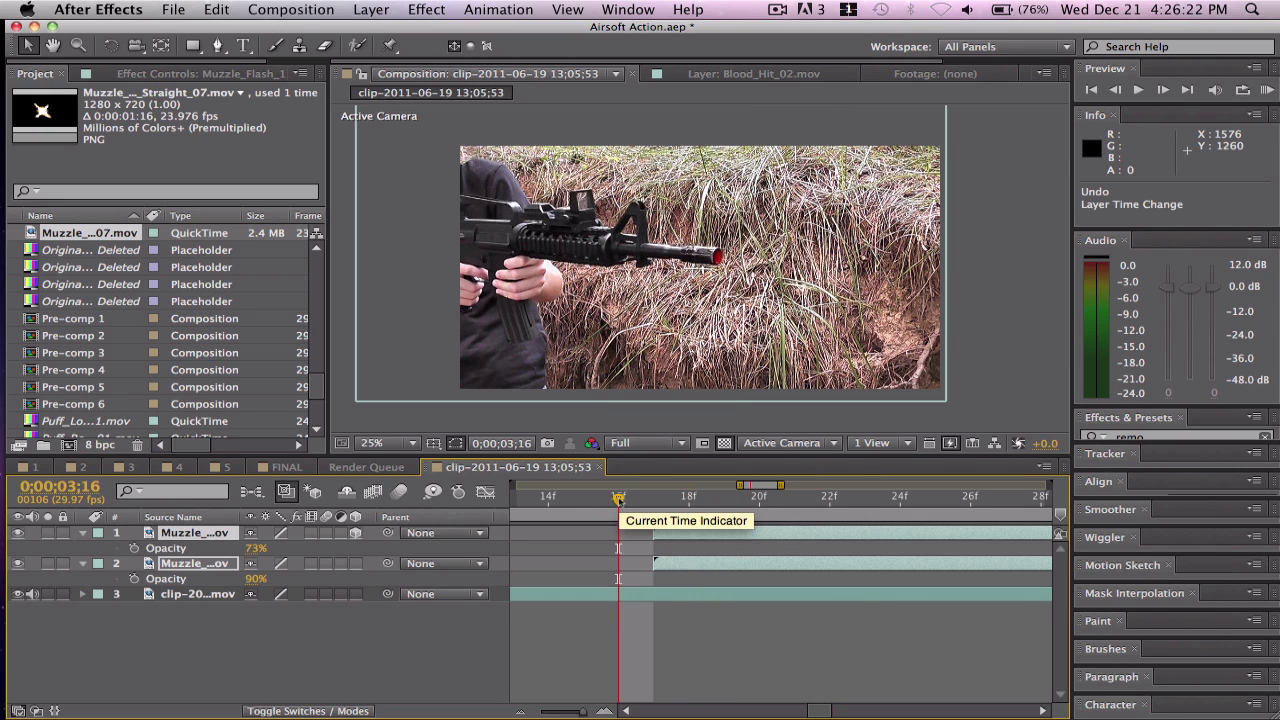
{"action": "key", "text": "bracketleft"}
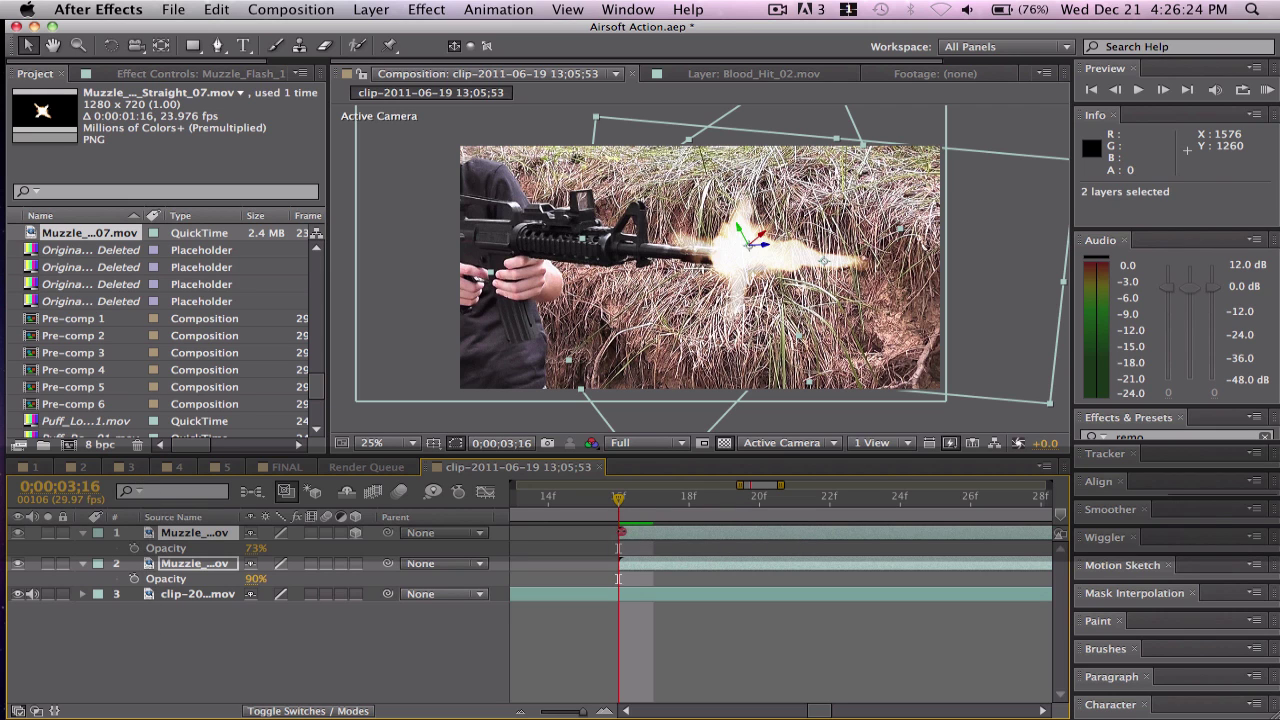
{"action": "left_click_drag", "start_coordinate": [621, 532], "coordinate": [652, 532]}
{"action": "left_click", "coordinate": [685, 645]}
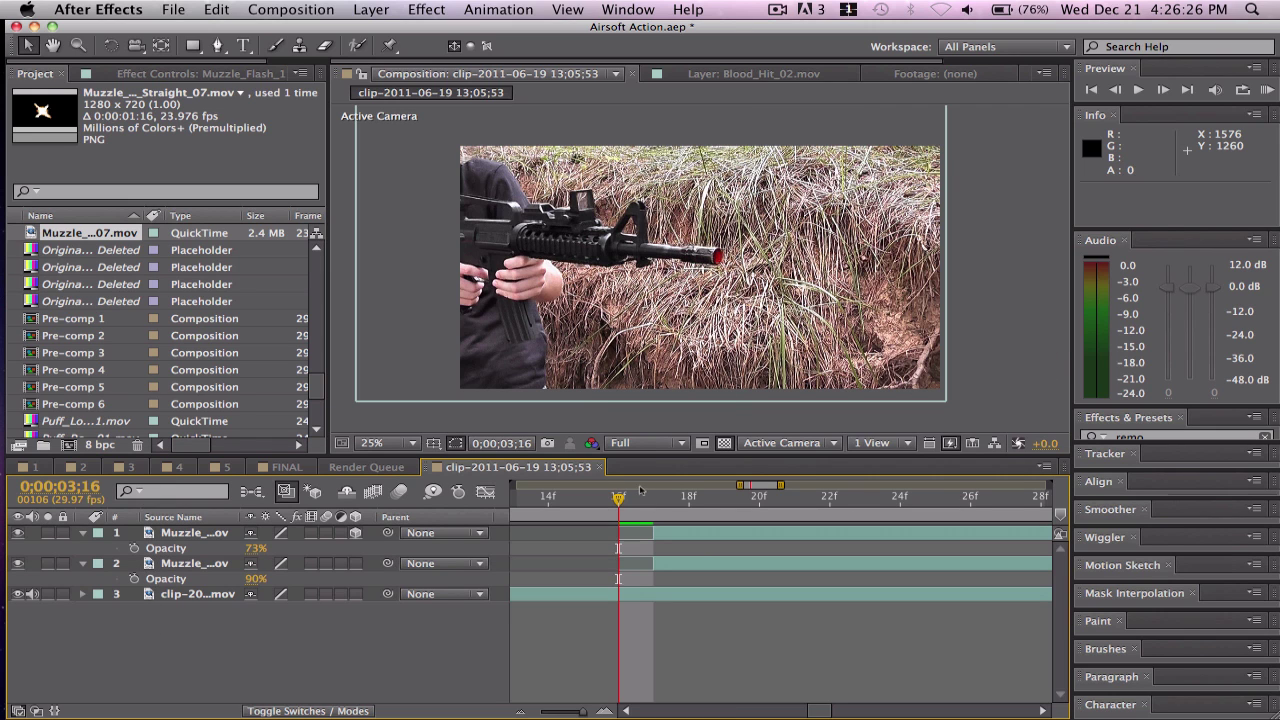
{"action": "left_click", "coordinate": [652, 498]}
{"action": "mouse_move", "coordinate": [652, 503]}
{"action": "left_mouse_down"}
{"action": "mouse_move", "coordinate": [862, 507]}
{"action": "mouse_move", "coordinate": [617, 505]}
{"action": "mouse_move", "coordinate": [794, 506]}
{"action": "mouse_move", "coordinate": [655, 513]}
{"action": "left_mouse_up"}
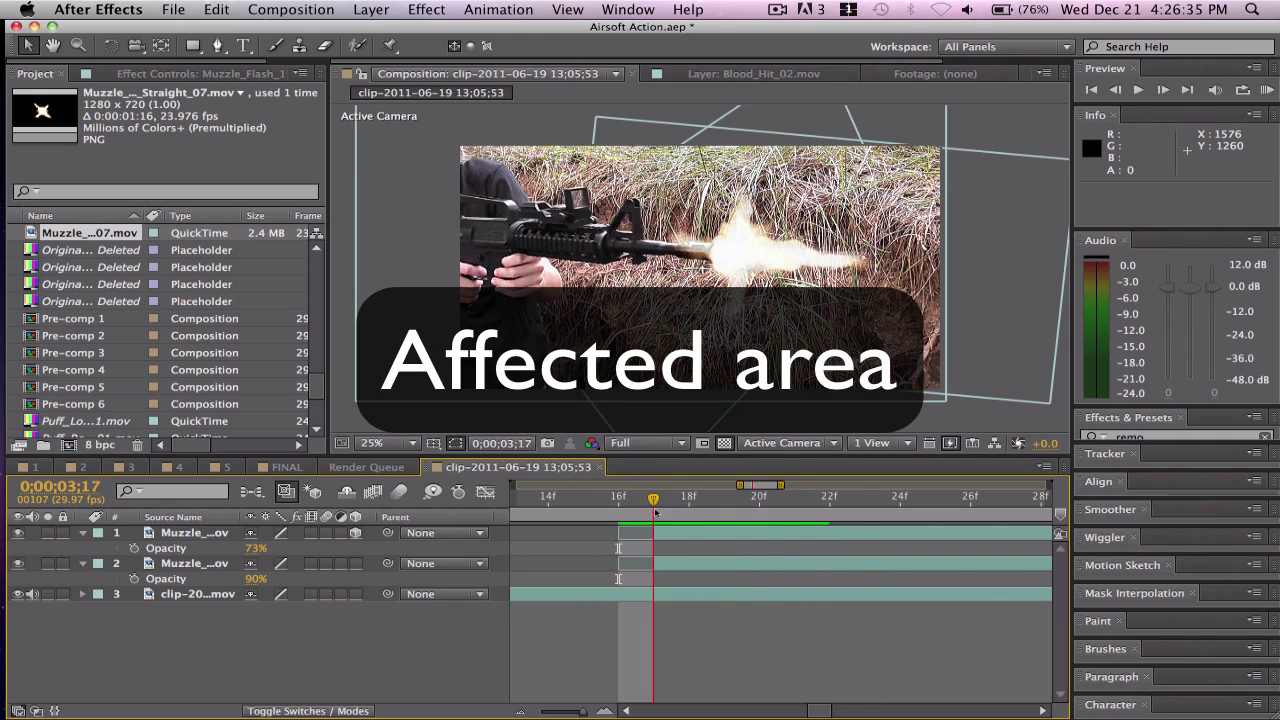
- Duplicate the rifle clip layer, set the upper copy's blending mode to Add, and hide it
{"action": "left_click", "coordinate": [180, 598]}
{"action": "key", "text": "ctrl+d"}
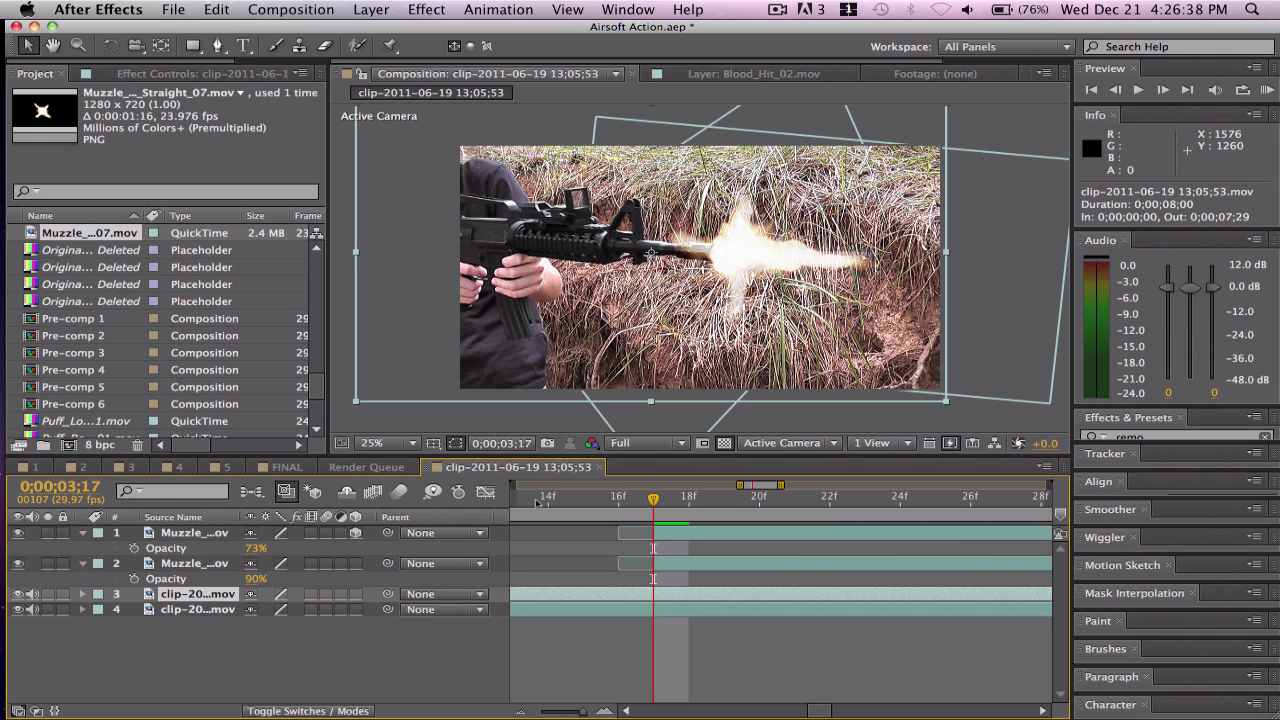
{"action": "left_click", "coordinate": [310, 712]}
{"action": "left_click", "coordinate": [298, 594]}
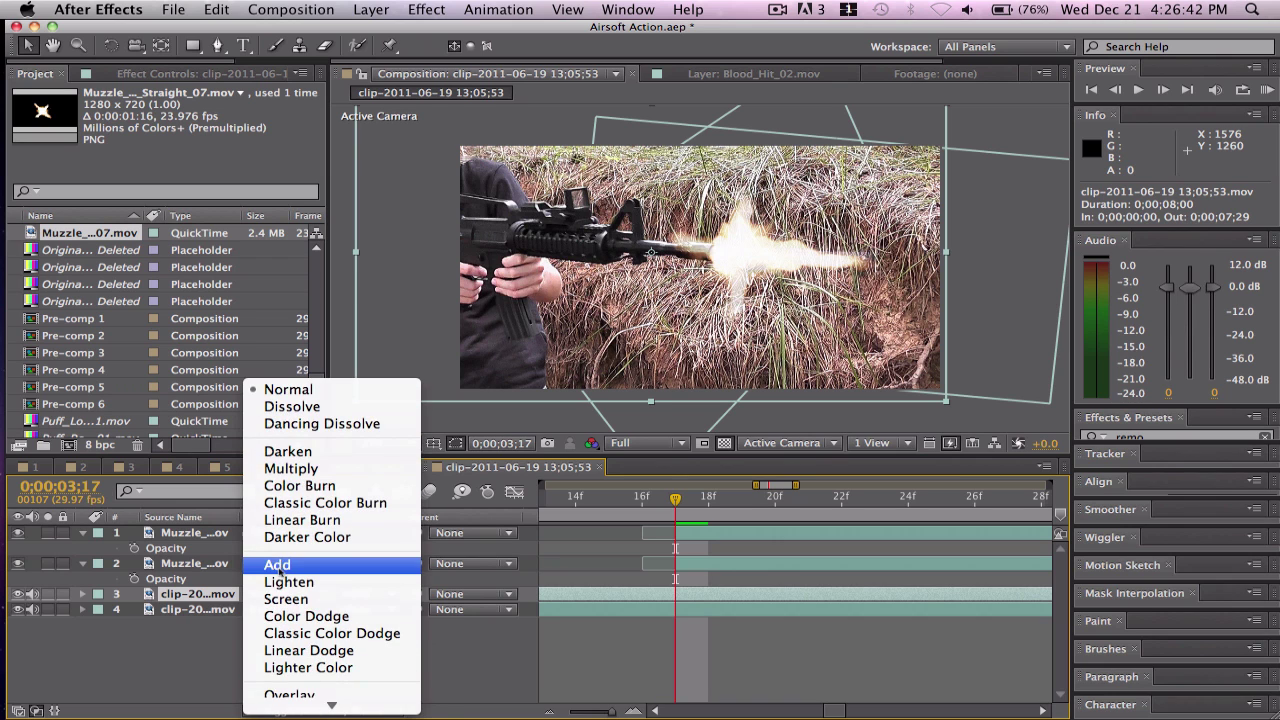
{"action": "left_click", "coordinate": [280, 566]}
{"action": "left_click", "coordinate": [18, 594]}
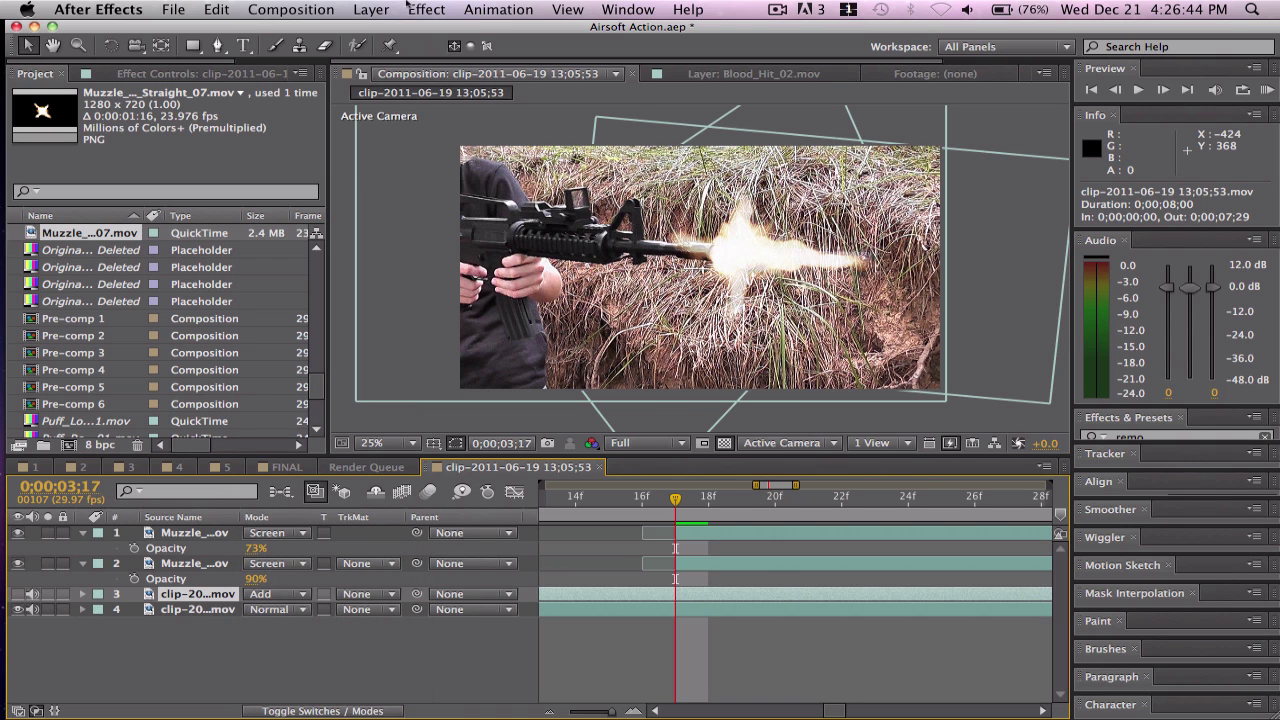
- Draw a closed Pen tool mask on the duplicated clip around the grass above the barrel and muzzle flash
{"action": "left_click", "coordinate": [218, 45]}
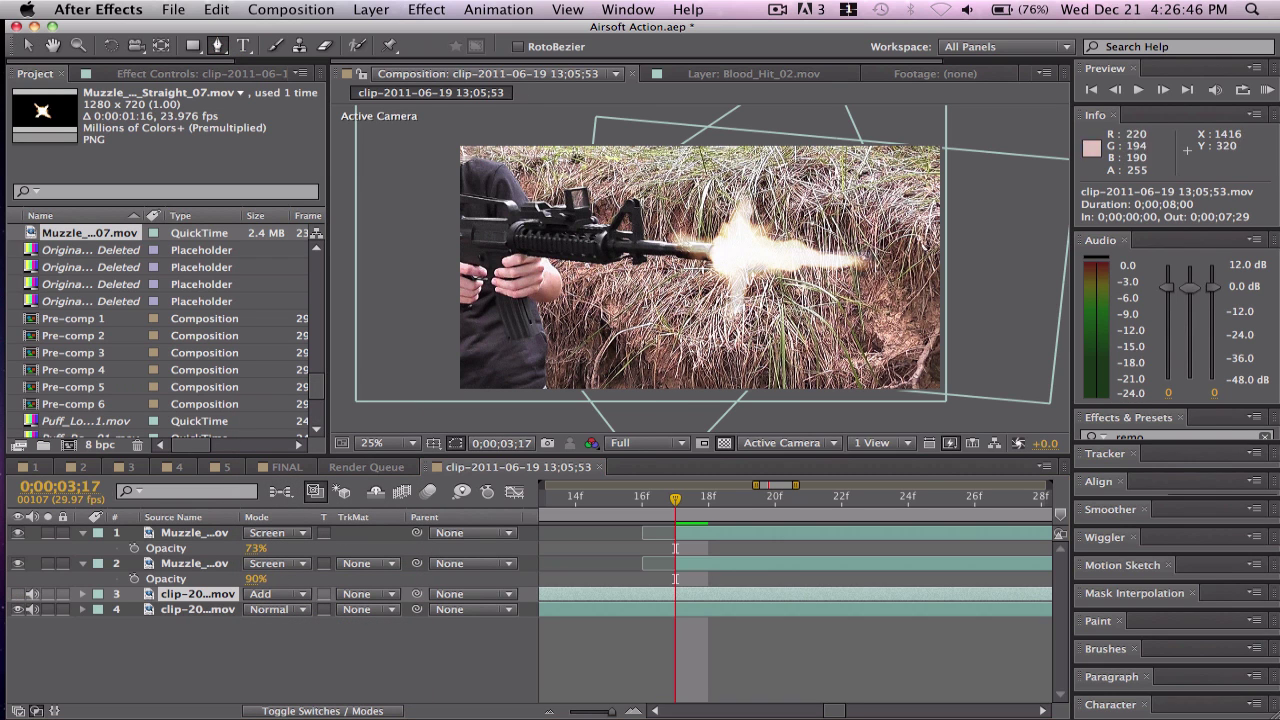
{"action": "left_click", "coordinate": [766, 190]}
{"action": "left_click", "coordinate": [902, 238]}
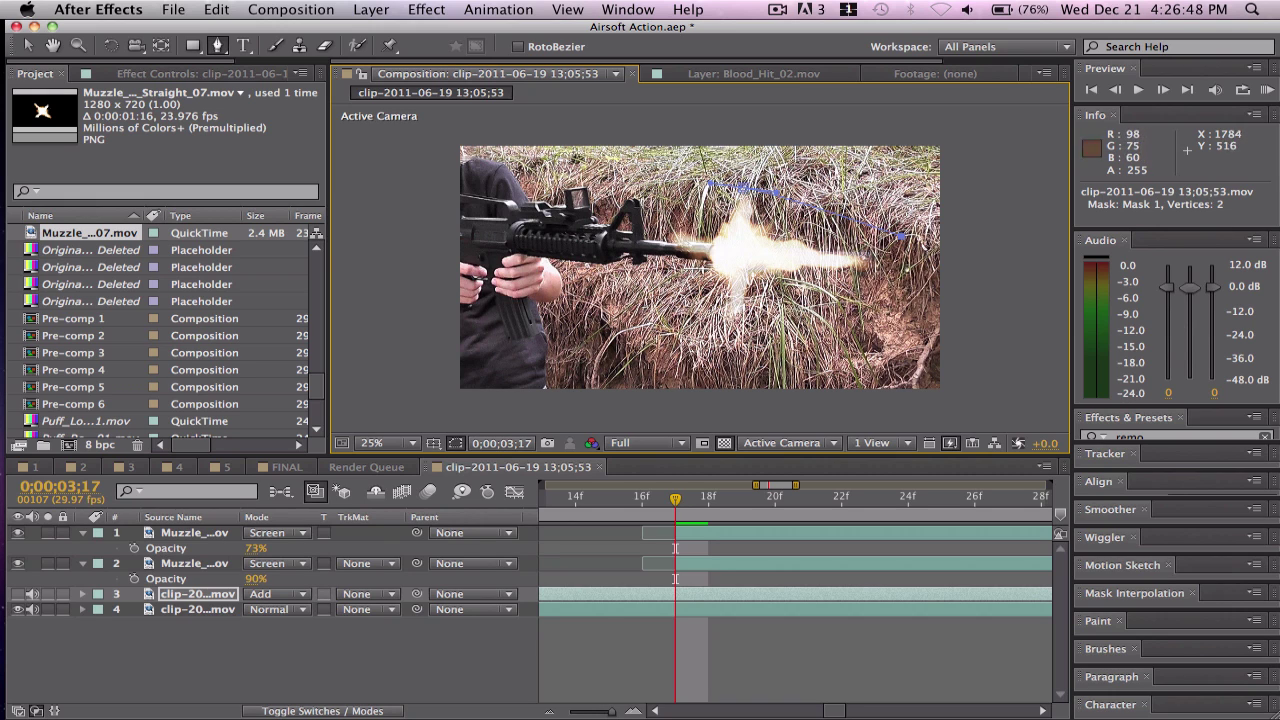
{"action": "left_click", "coordinate": [911, 277]}
{"action": "left_click_drag", "start_coordinate": [792, 249], "coordinate": [755, 244]}
{"action": "left_click", "coordinate": [678, 231]}
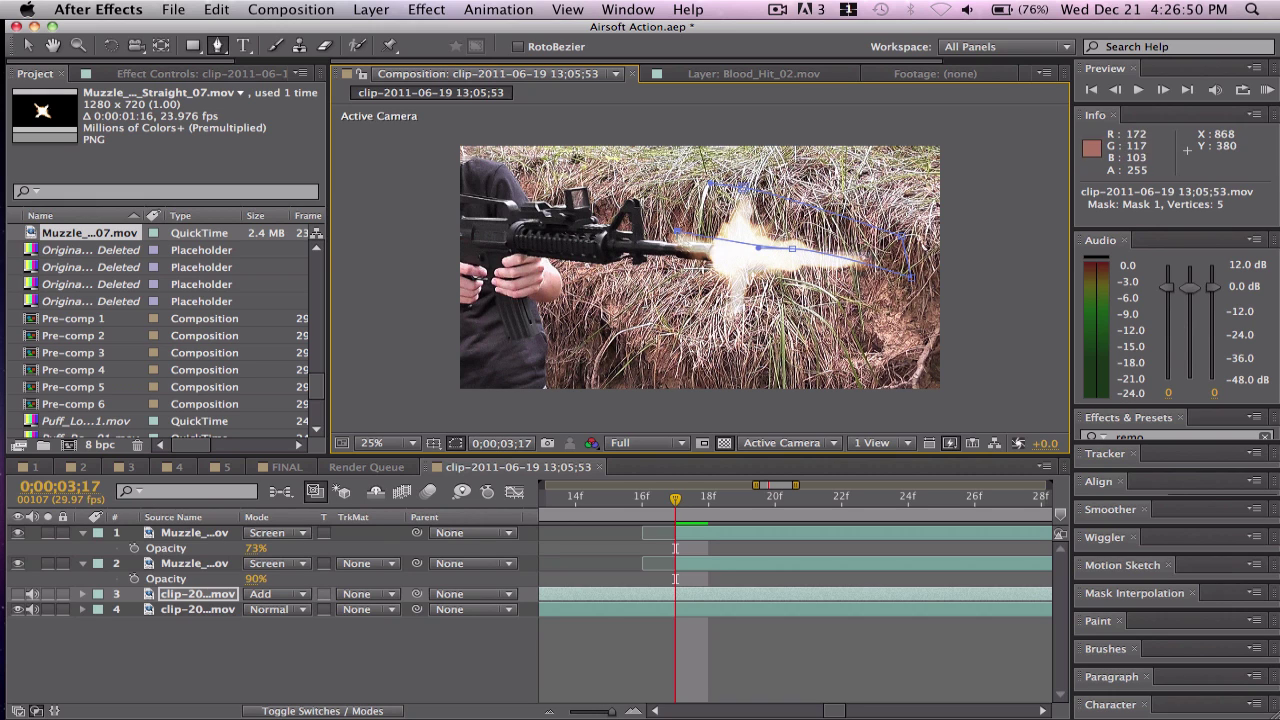
{"action": "left_click", "coordinate": [607, 183]}
{"action": "left_click", "coordinate": [667, 180]}
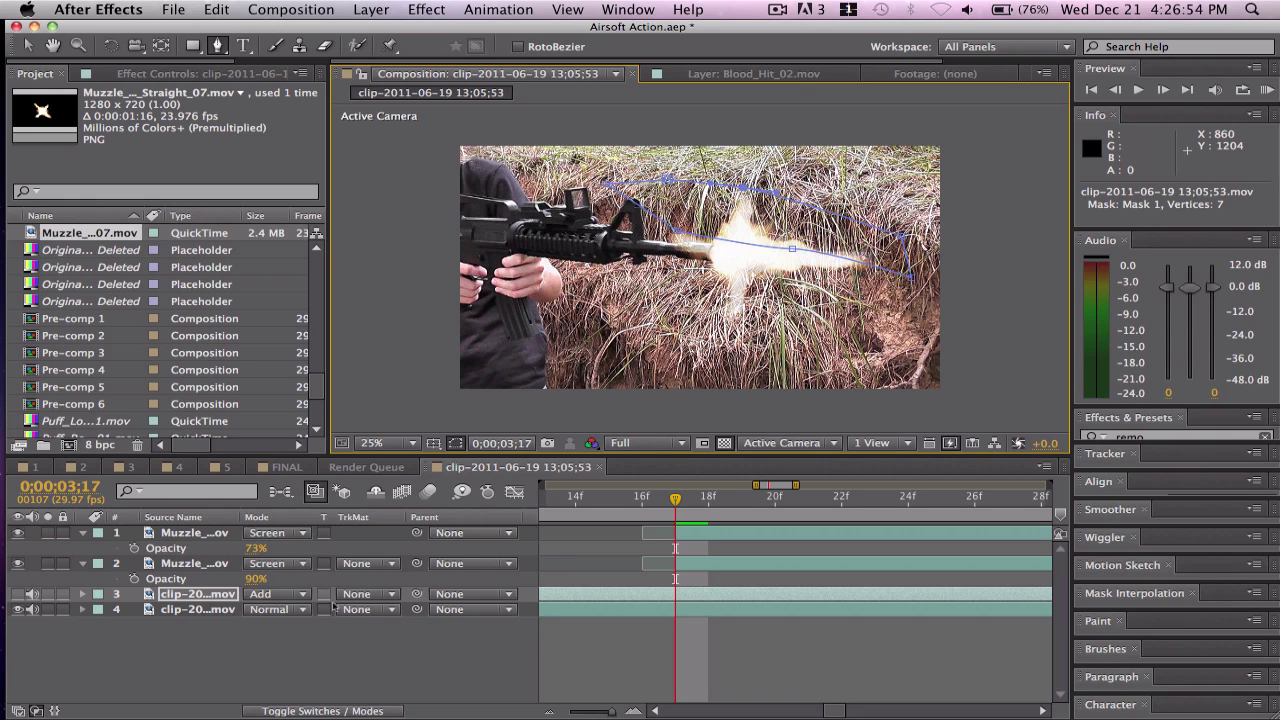
- Draw a second closed mask on the duplicated clip around the grass below the barrel and muzzle flash
{"action": "left_click", "coordinate": [884, 315]}
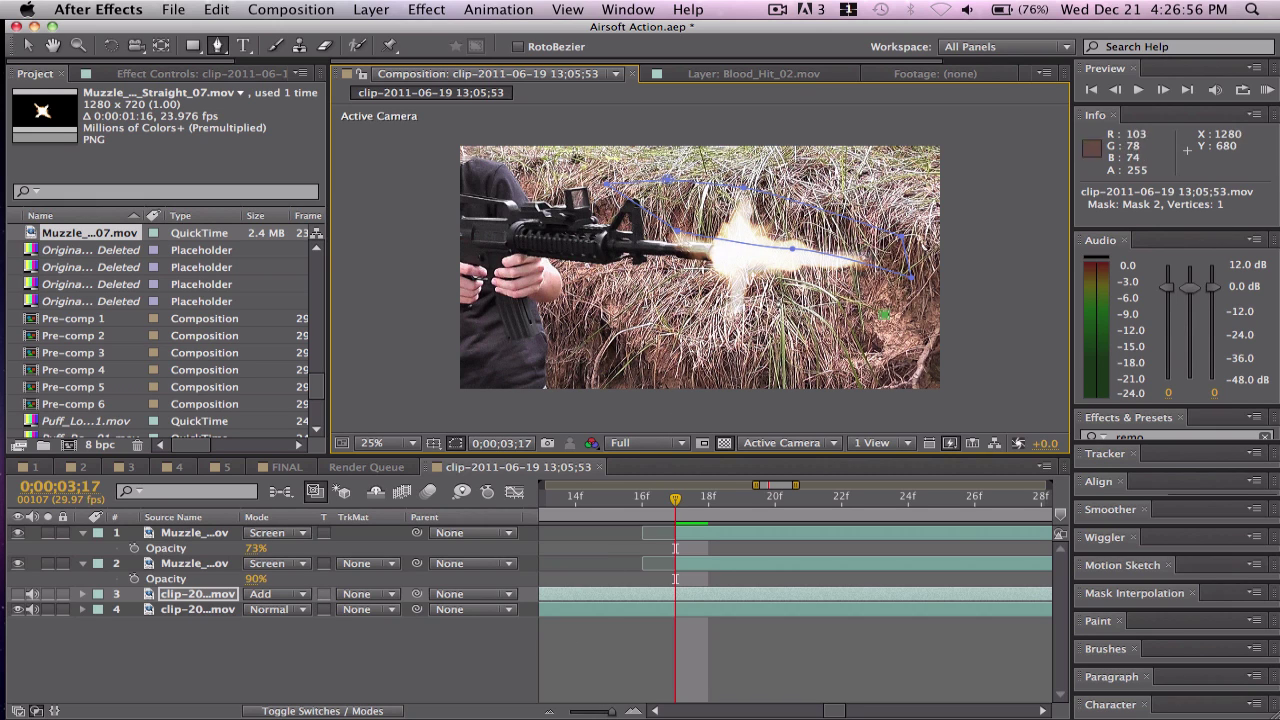
{"action": "left_click", "coordinate": [776, 298]}
{"action": "left_click", "coordinate": [690, 279]}
{"action": "left_click", "coordinate": [629, 277]}
{"action": "left_click", "coordinate": [603, 280]}
{"action": "left_click", "coordinate": [658, 325]}
{"action": "left_click", "coordinate": [686, 348]}
{"action": "left_click", "coordinate": [739, 348]}
{"action": "left_click", "coordinate": [806, 348]}
{"action": "left_click", "coordinate": [854, 354]}
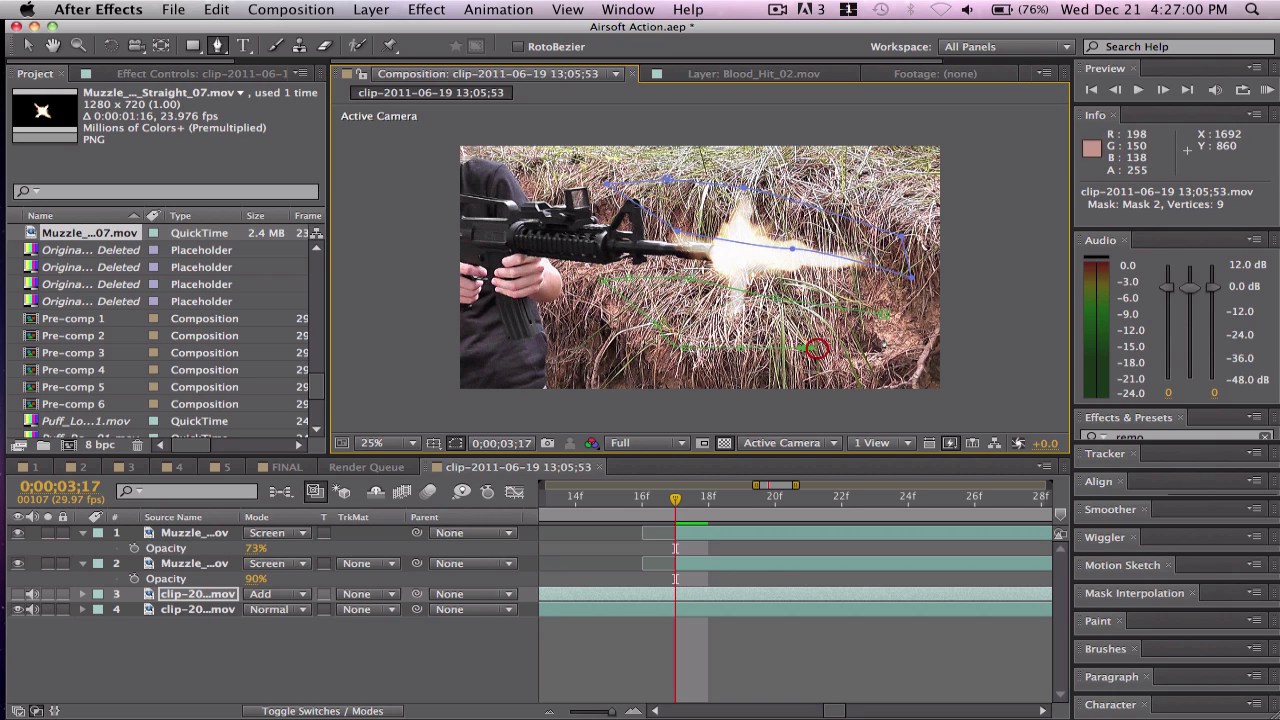
{"action": "left_click", "coordinate": [886, 343]}
{"action": "left_click", "coordinate": [883, 316]}
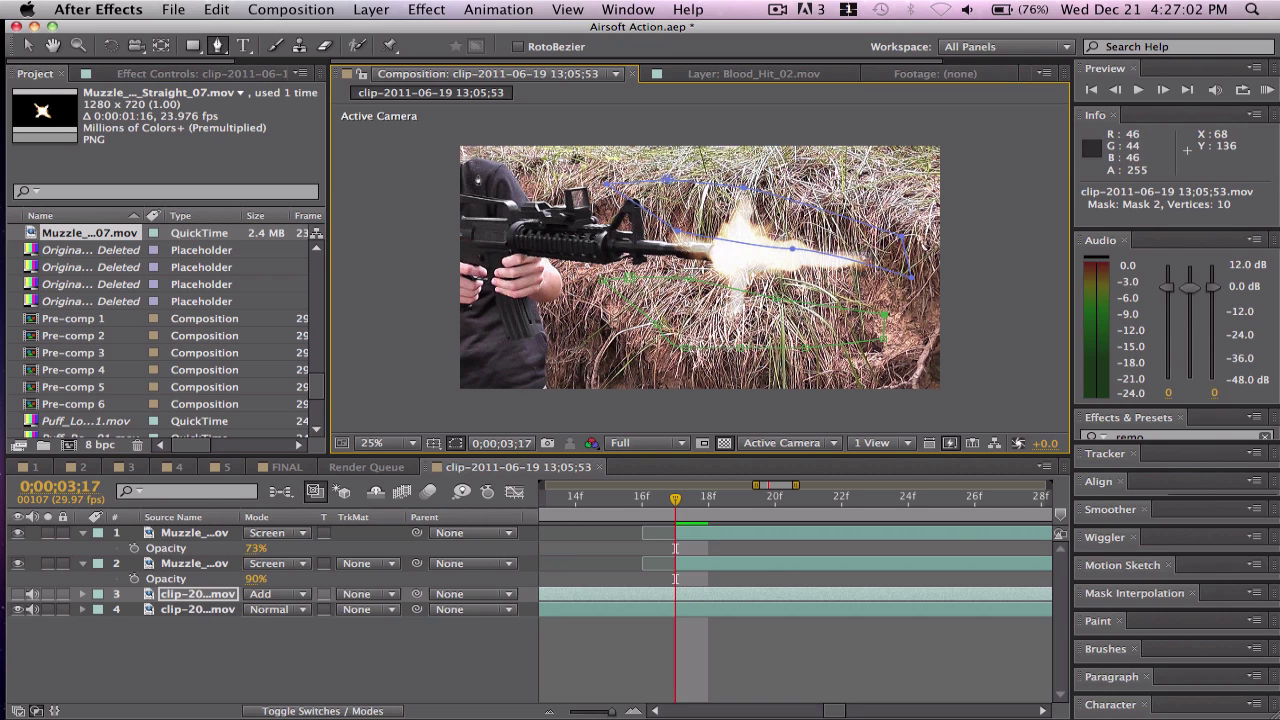
- Draw a third closed mask along the rifle's upper edge and the shooter's shoulder, and make the duplicated clip visible again
{"action": "left_click", "coordinate": [487, 166]}
{"action": "left_click", "coordinate": [490, 192]}
{"action": "left_click", "coordinate": [505, 208]}
{"action": "left_click", "coordinate": [540, 224]}
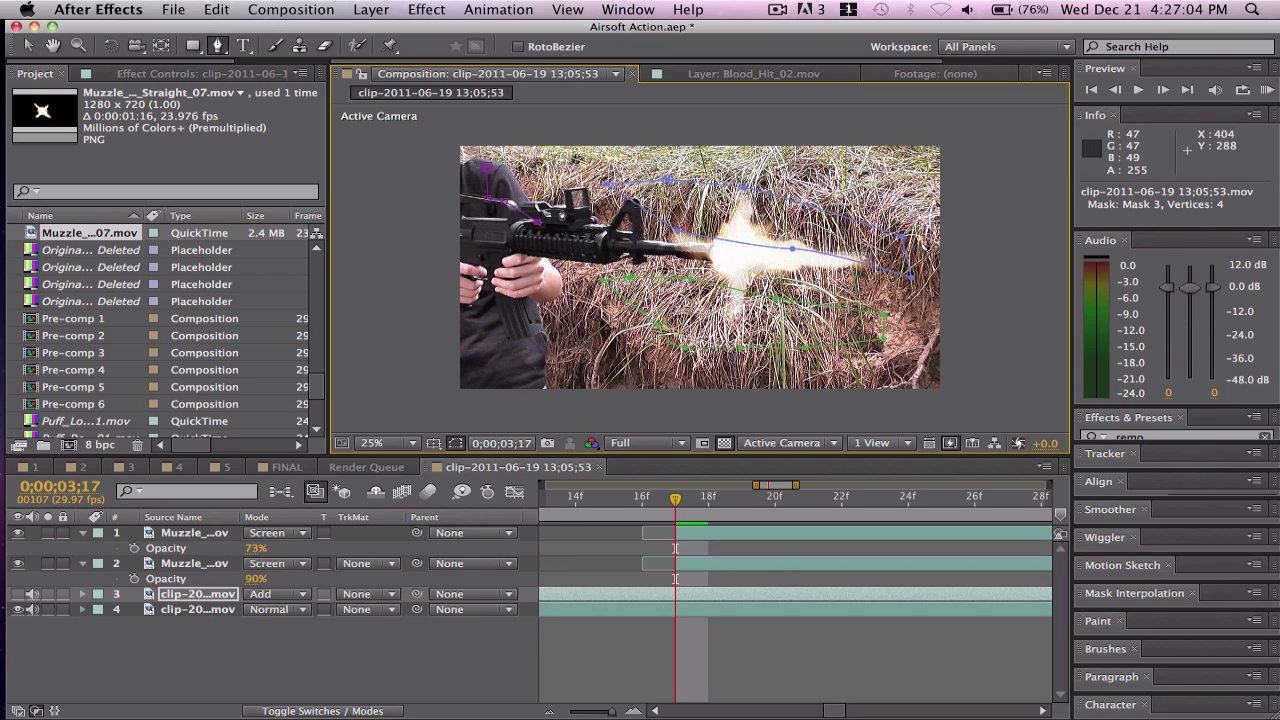
{"action": "left_click", "coordinate": [633, 250]}
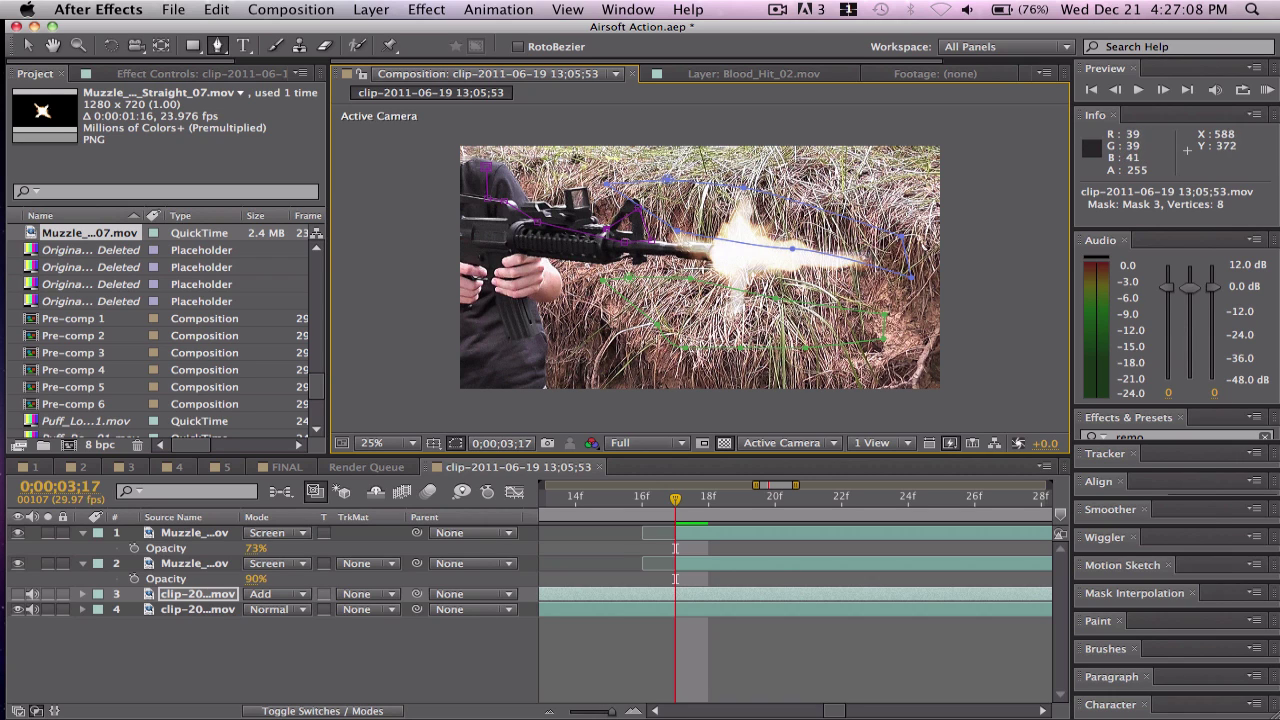
{"action": "left_click", "coordinate": [571, 209]}
{"action": "left_click", "coordinate": [545, 207]}
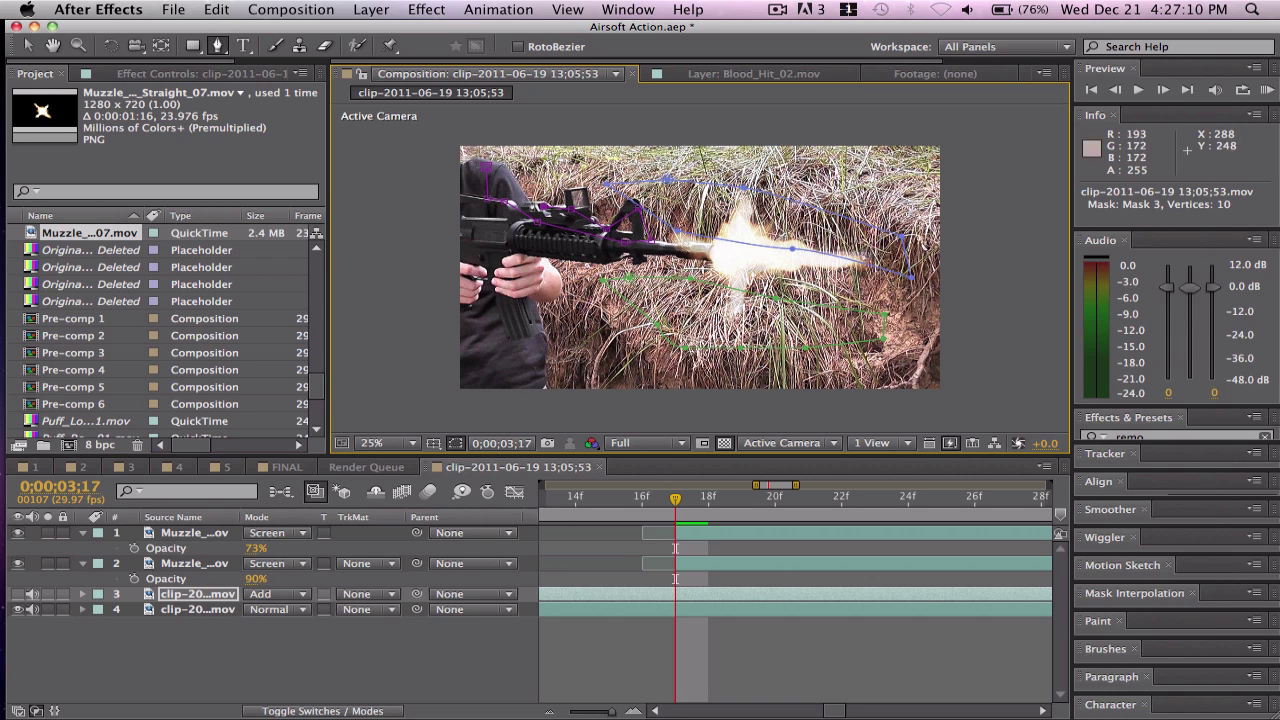
{"action": "left_click", "coordinate": [530, 201]}
{"action": "left_click", "coordinate": [493, 166]}
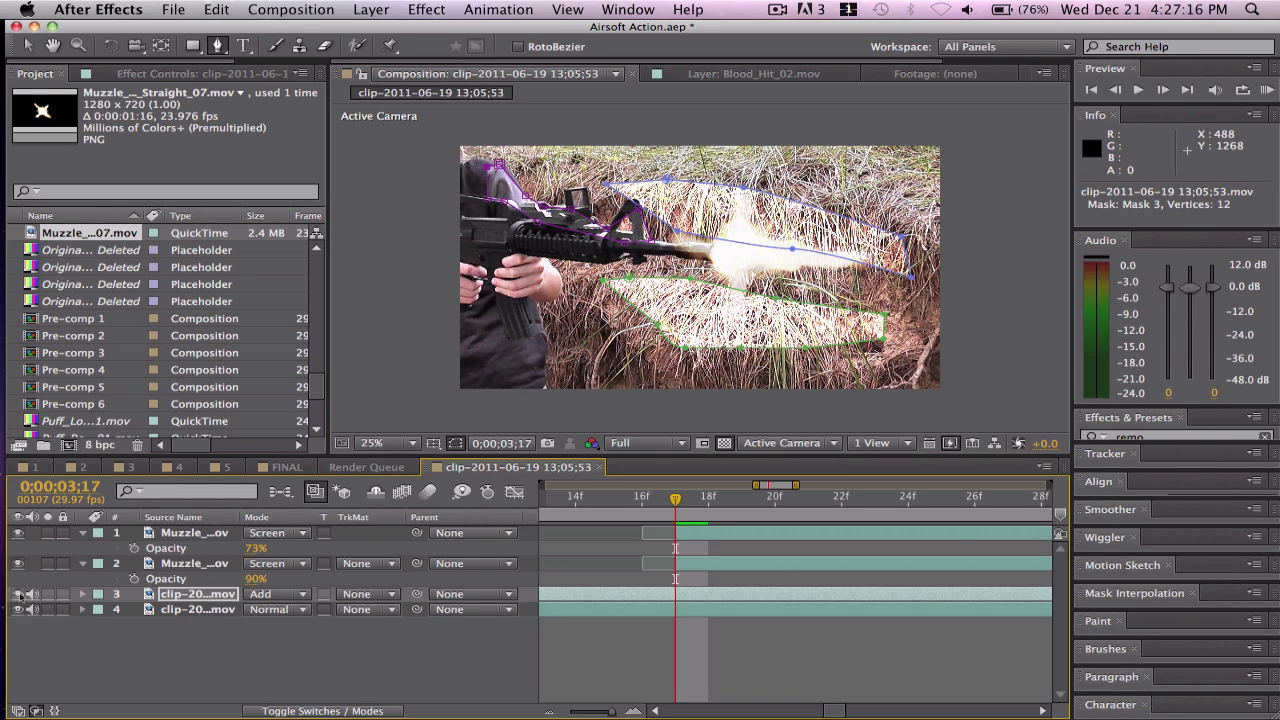
- Feather the duplicated clip's masks: 17 pixels for Mask 3, 202 pixels for Mask 2 and 162 pixels for Mask 1
{"action": "key", "text": "f"}
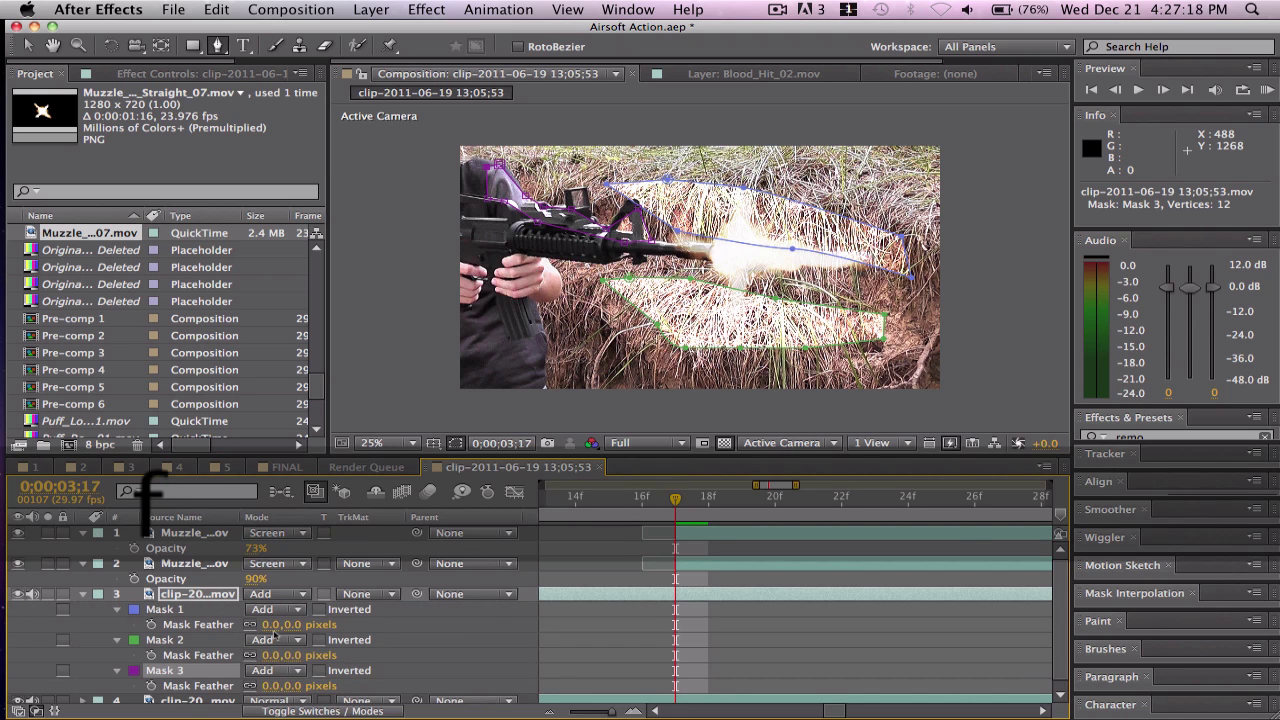
{"action": "scroll", "coordinate": [268, 616], "scroll_direction": "down", "scroll_amount": 1}
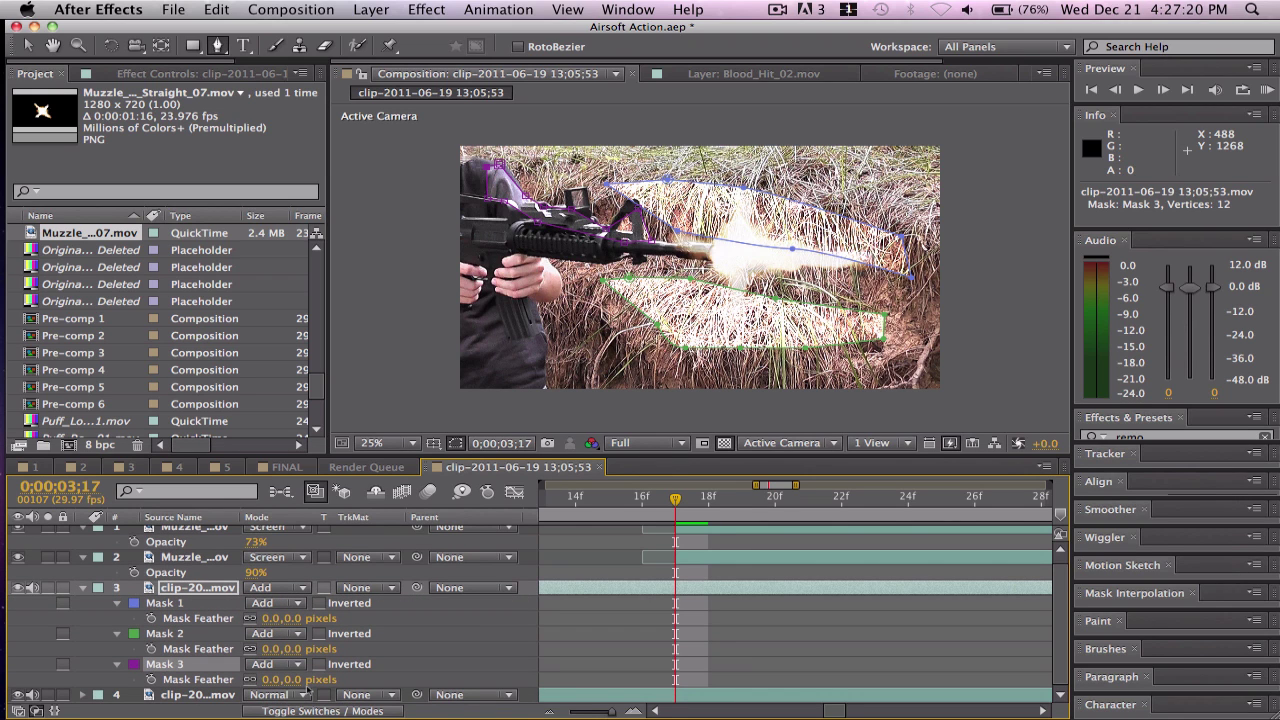
{"action": "left_click_drag", "start_coordinate": [292, 679], "coordinate": [498, 648]}
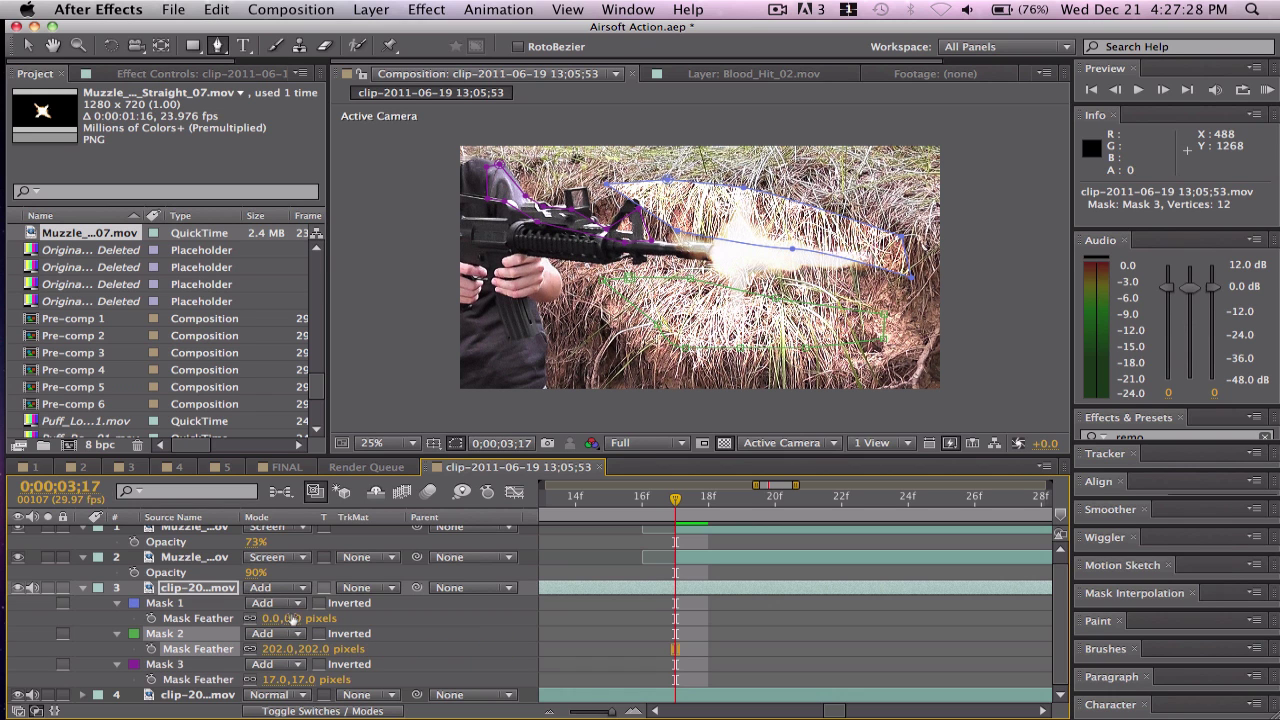
{"action": "left_click_drag", "start_coordinate": [293, 618], "coordinate": [455, 618]}
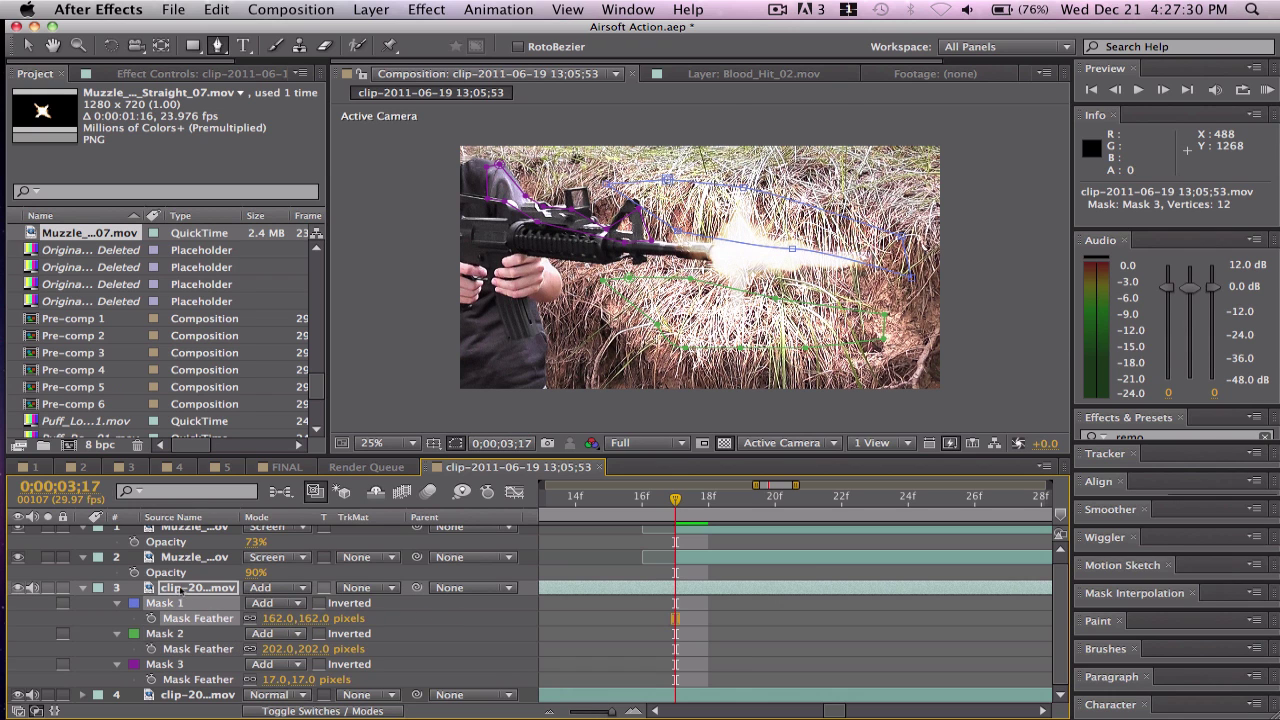
- Set the duplicated clip layer's opacity to 55%
{"action": "left_click", "coordinate": [180, 590]}
{"action": "key", "text": "t"}
{"action": "left_click_drag", "start_coordinate": [256, 611], "coordinate": [206, 604]}
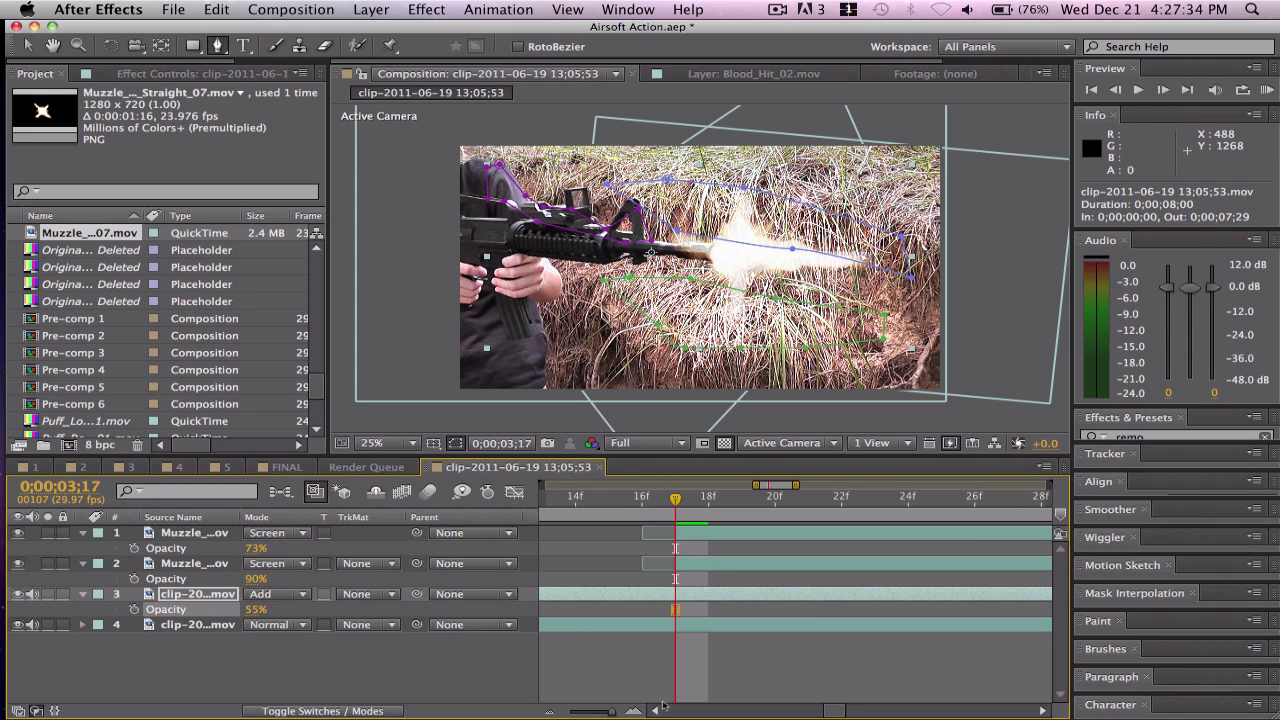
- Apply the Tint effect to the duplicated clip and map white to the orange color E8A647
{"action": "left_click", "coordinate": [426, 9]}
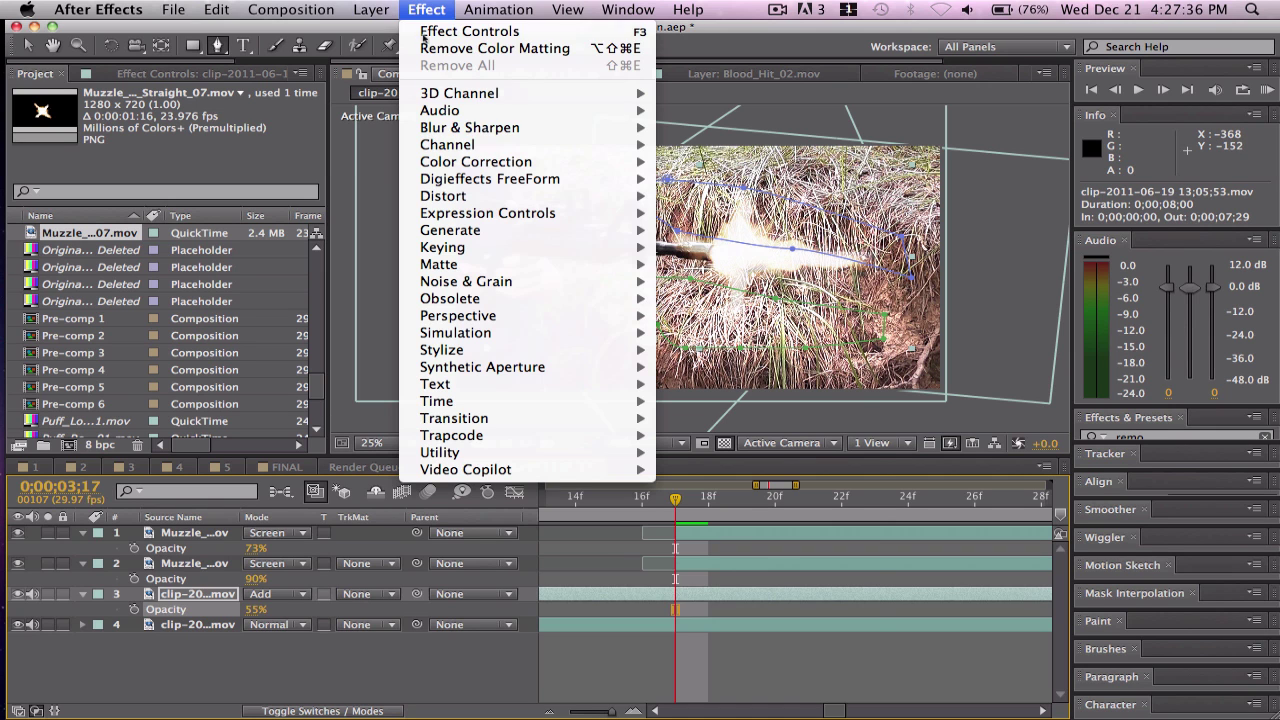
{"action": "mouse_move", "coordinate": [476, 161]}
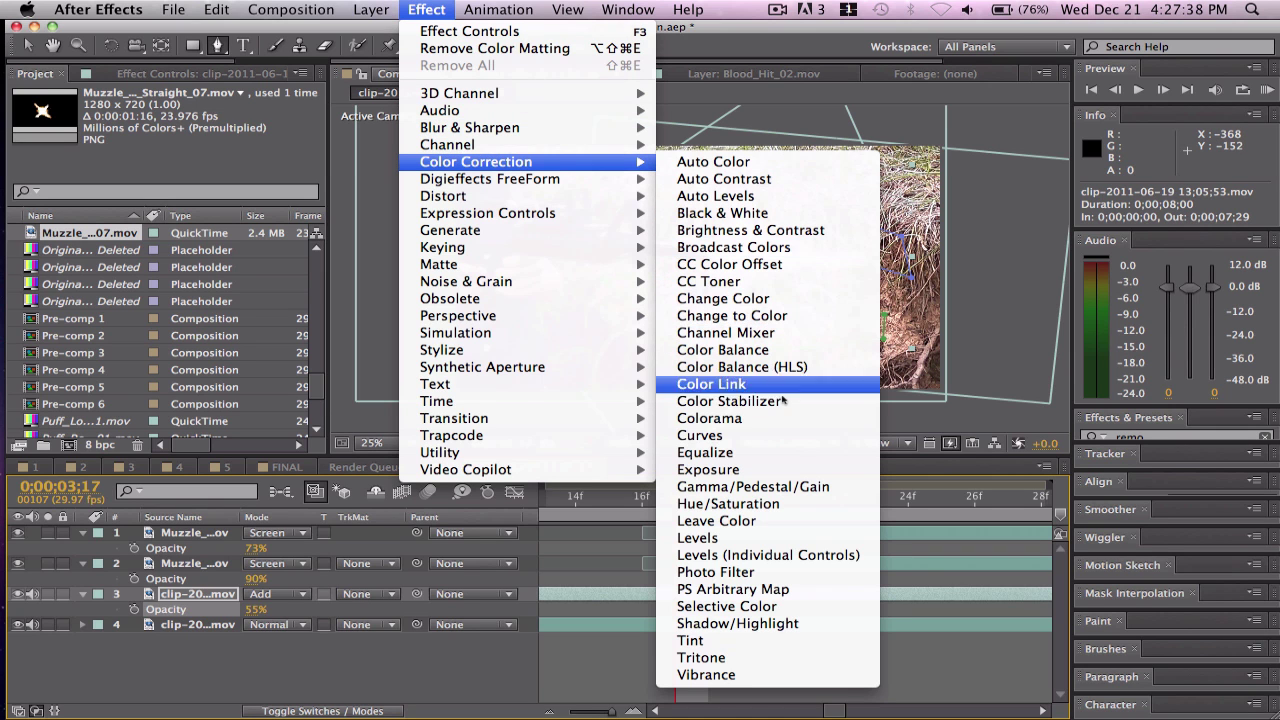
{"action": "left_click", "coordinate": [790, 637]}
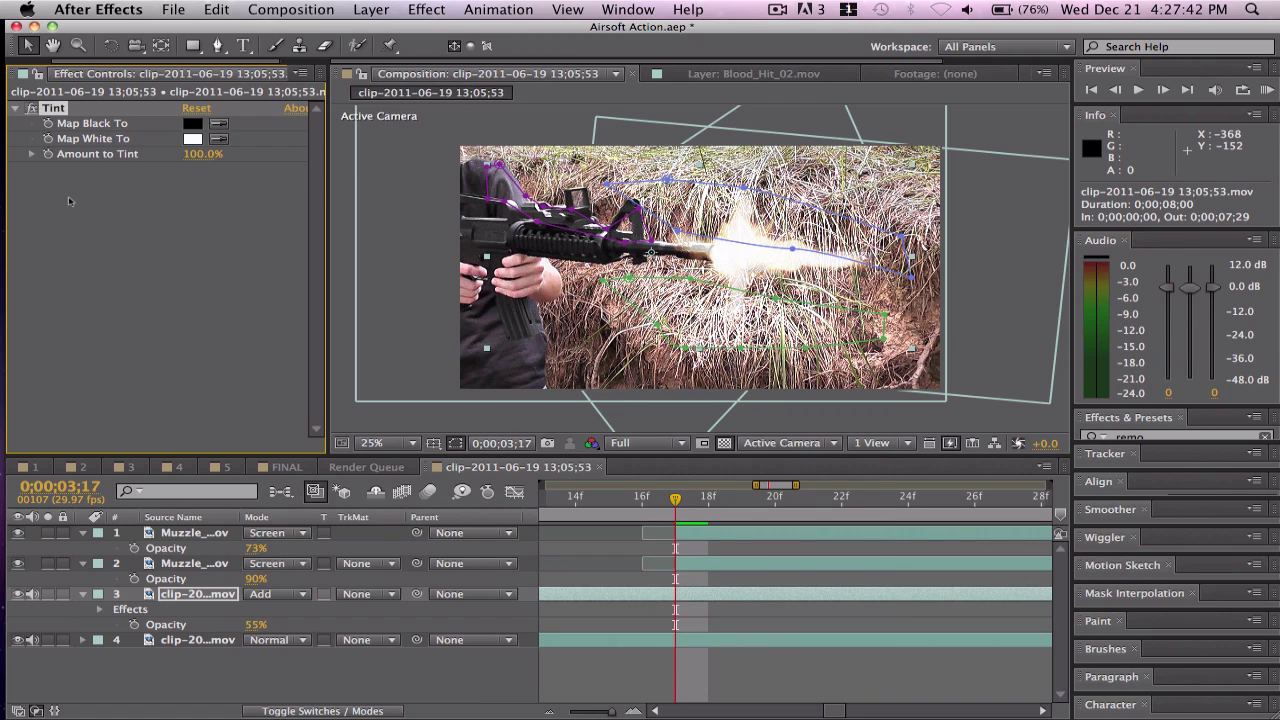
{"action": "left_click", "coordinate": [192, 139]}
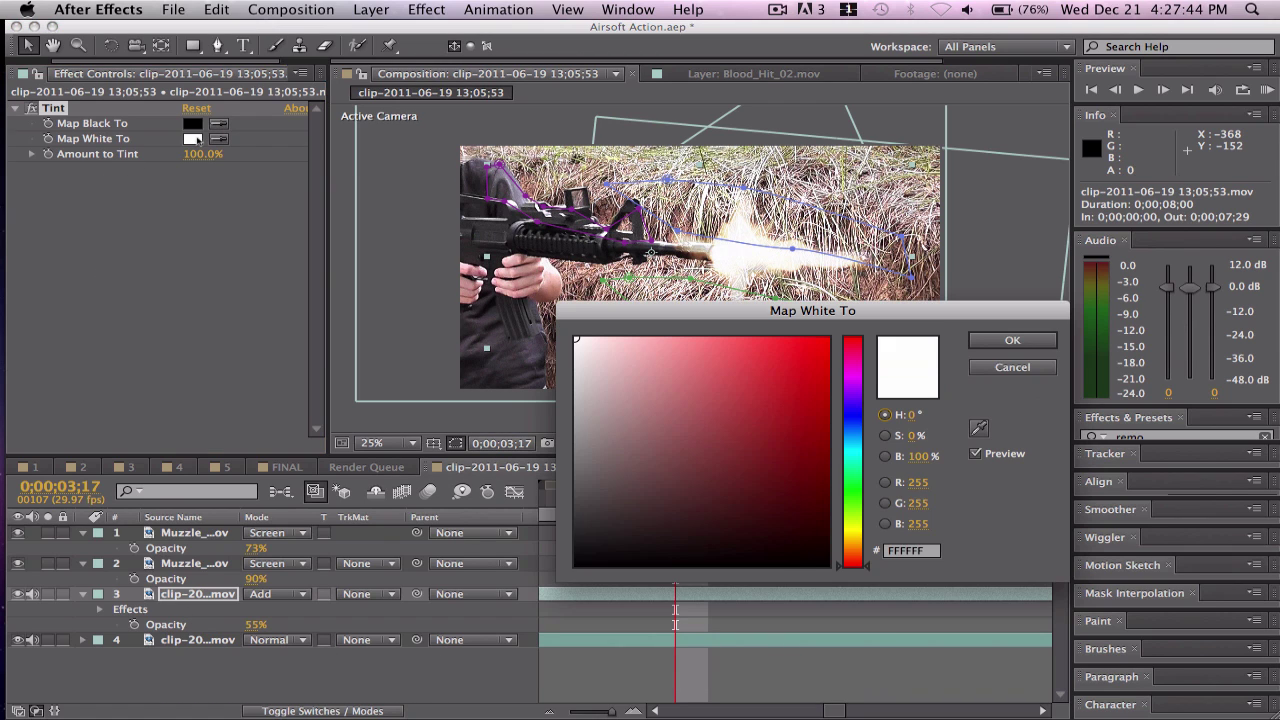
{"action": "mouse_move", "coordinate": [694, 408]}
{"action": "left_mouse_down"}
{"action": "mouse_move", "coordinate": [766, 380]}
{"action": "mouse_move", "coordinate": [769, 429]}
{"action": "mouse_move", "coordinate": [689, 380]}
{"action": "mouse_move", "coordinate": [709, 399]}
{"action": "left_mouse_up"}
{"action": "left_click_drag", "start_coordinate": [847, 526], "coordinate": [849, 545]}
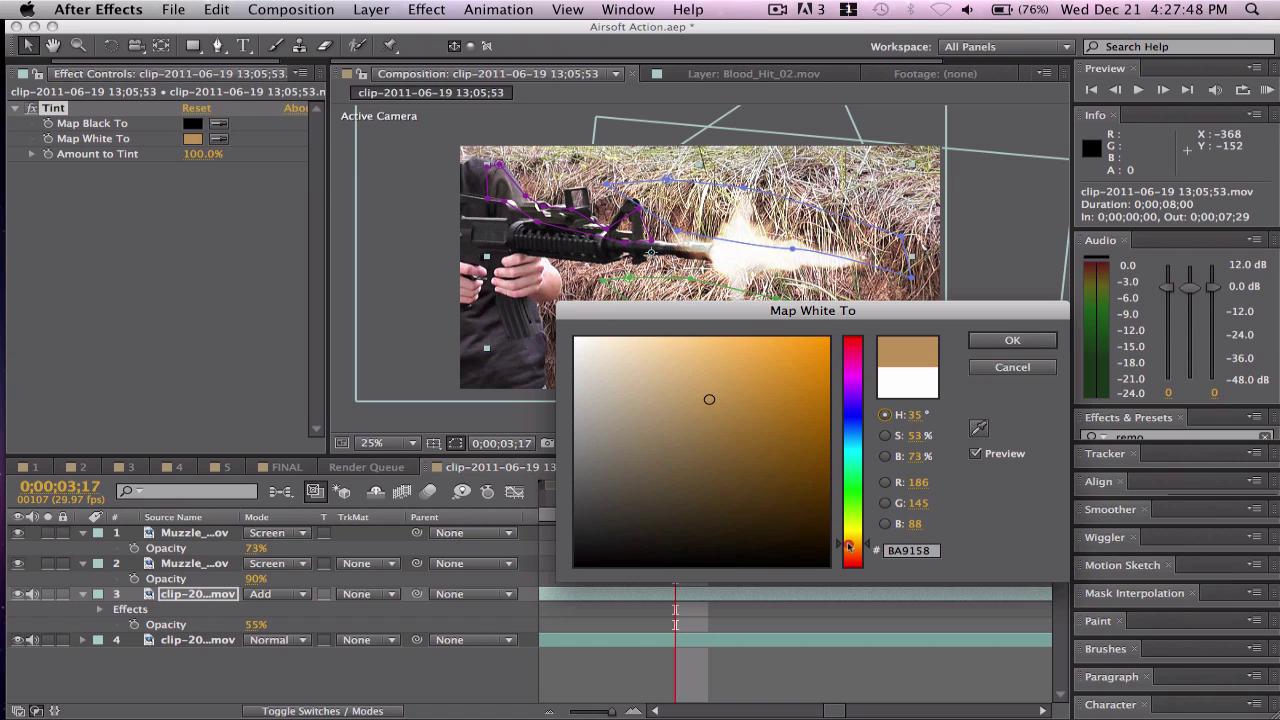
{"action": "mouse_move", "coordinate": [709, 399]}
{"action": "left_mouse_down"}
{"action": "mouse_move", "coordinate": [852, 316]}
{"action": "mouse_move", "coordinate": [800, 352]}
{"action": "mouse_move", "coordinate": [752, 357]}
{"action": "left_mouse_up"}
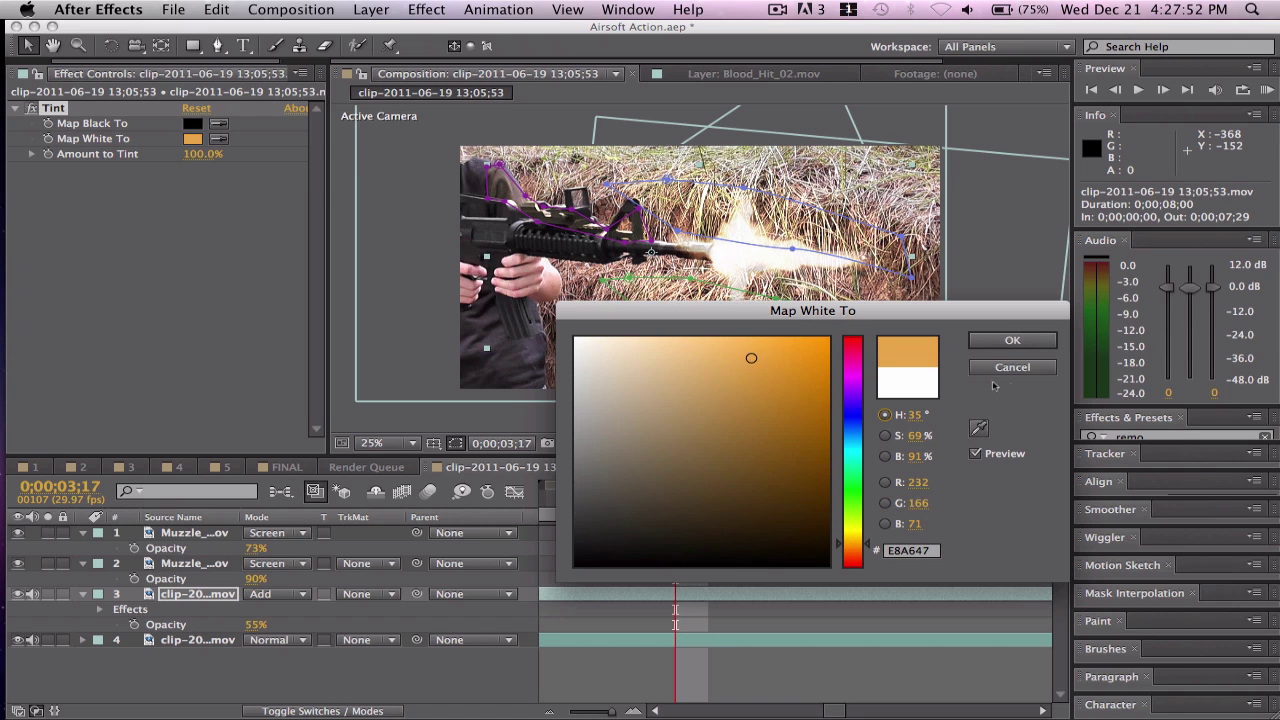
{"action": "left_click", "coordinate": [1010, 340]}
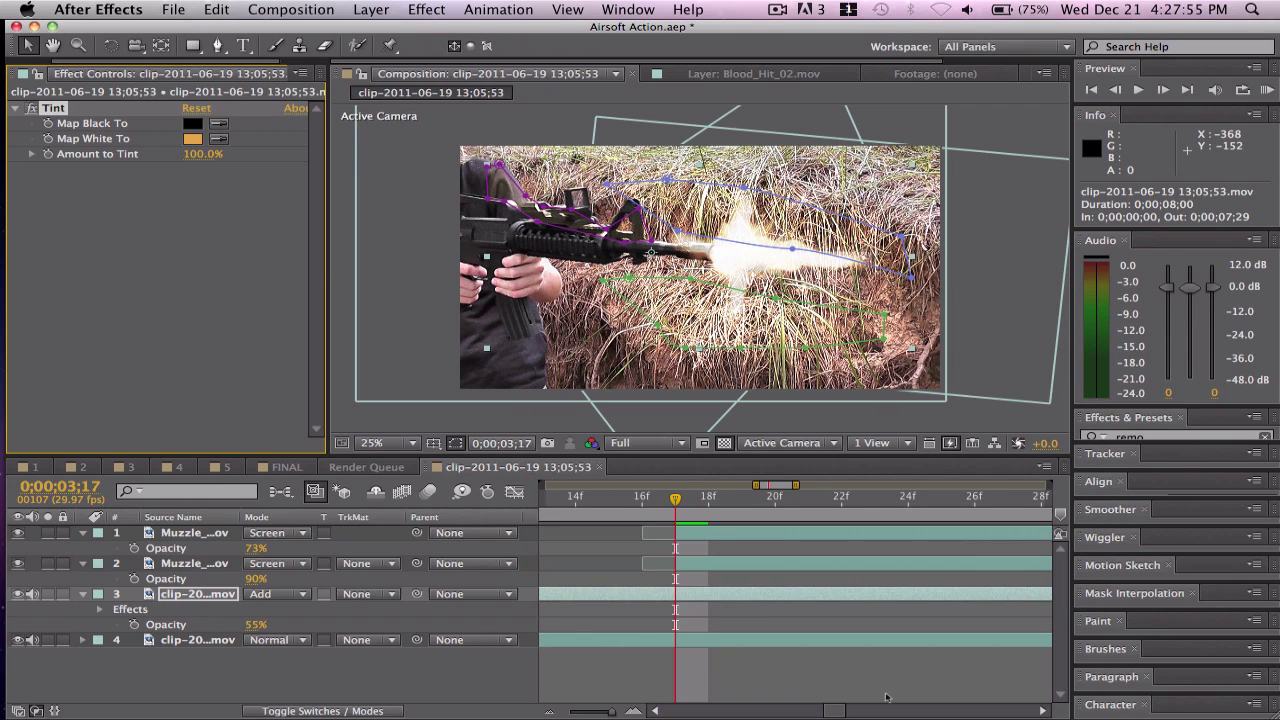
- Trim the duplicated clip layer to start at 0;00;03;17 and end at 0;00;03;18
{"action": "left_click", "coordinate": [885, 695]}
{"action": "mouse_move", "coordinate": [670, 500]}
{"action": "left_mouse_down"}
{"action": "mouse_move", "coordinate": [648, 500]}
{"action": "mouse_move", "coordinate": [663, 500]}
{"action": "left_mouse_up"}
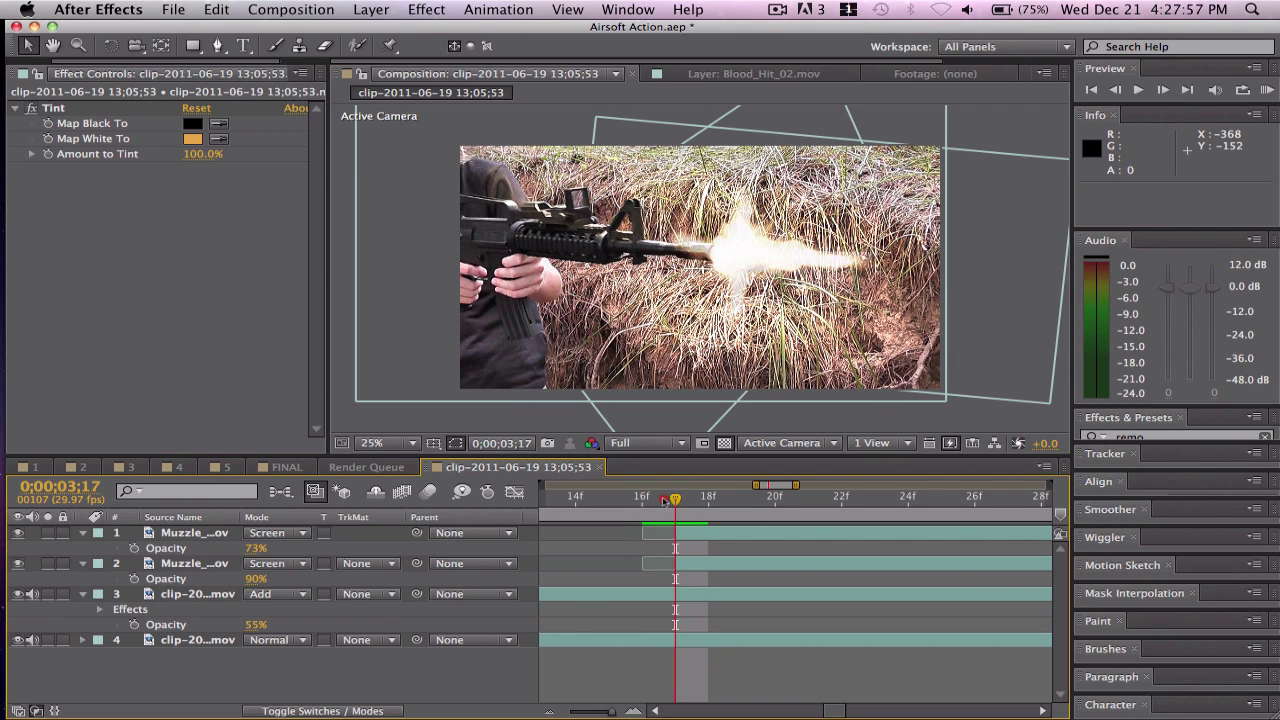
{"action": "left_click", "coordinate": [691, 598]}
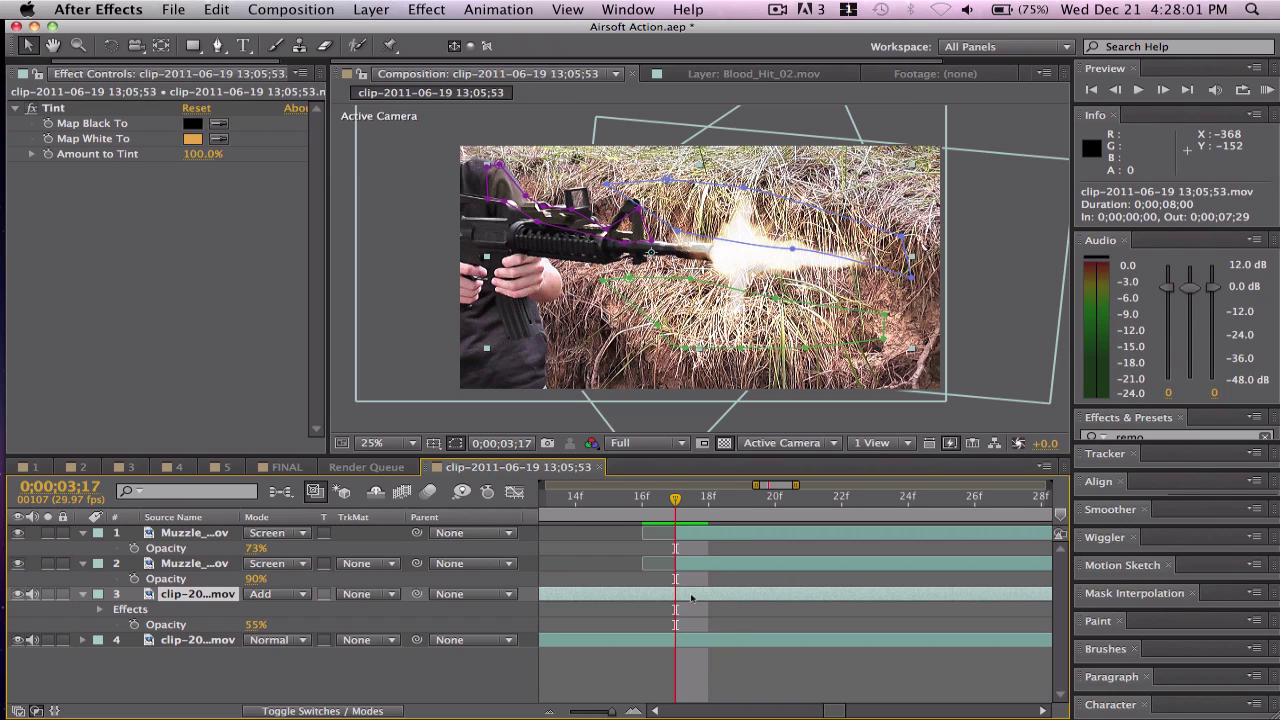
{"action": "left_click", "coordinate": [708, 502]}
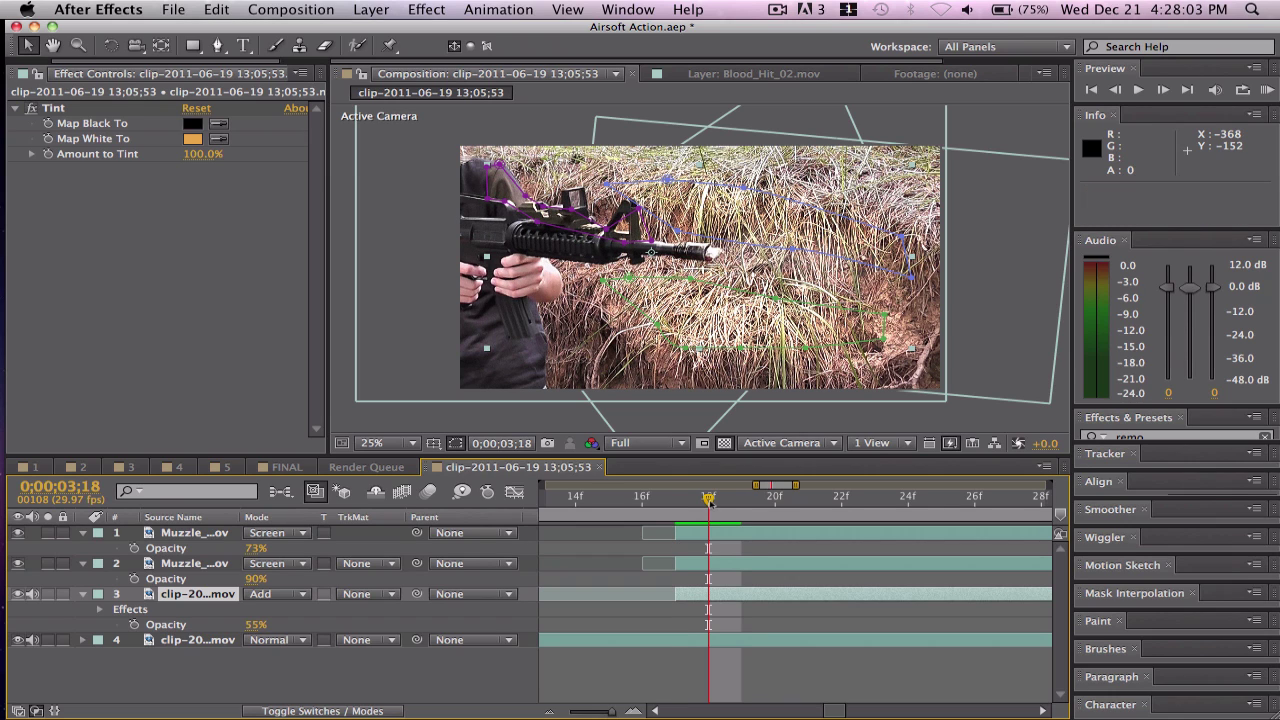
{"action": "key", "text": "alt+]"}
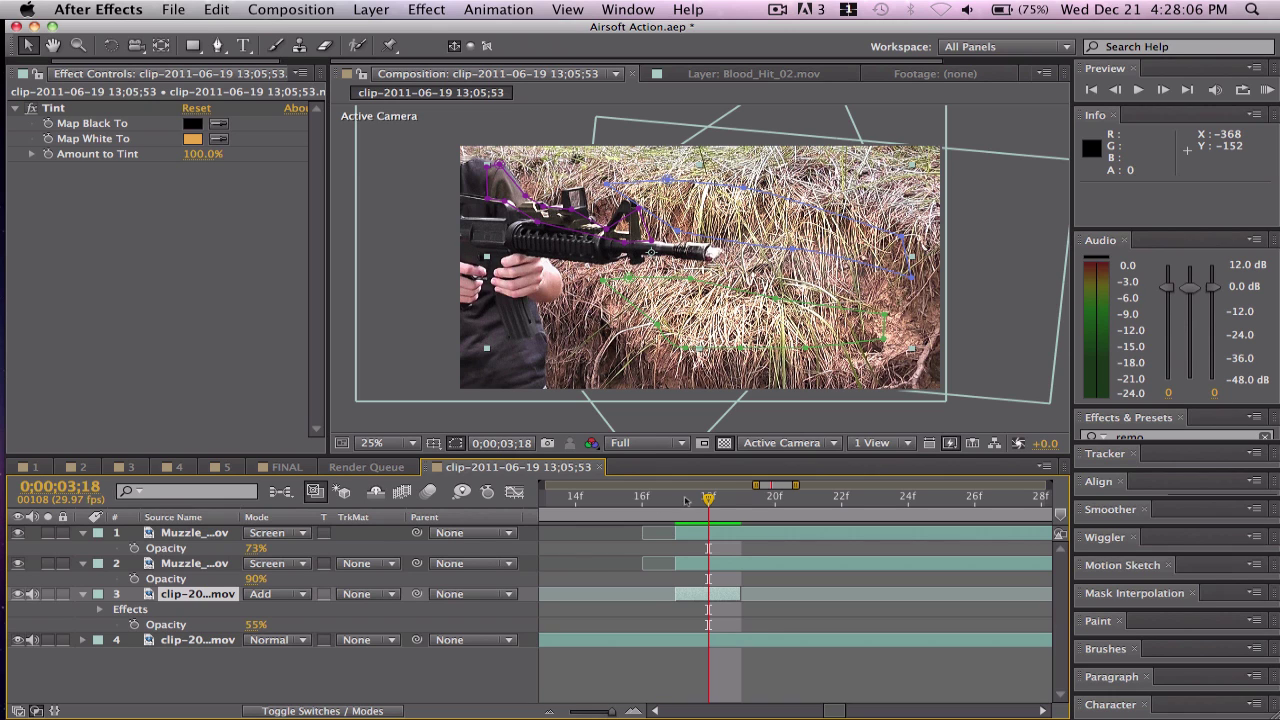
- Keyframe the duplicated clip's opacity at 55% on 0;00;03;17 and reduce it to almost nothing at 0;00;03;19
{"action": "left_click", "coordinate": [686, 500]}
{"action": "left_click", "coordinate": [133, 624]}
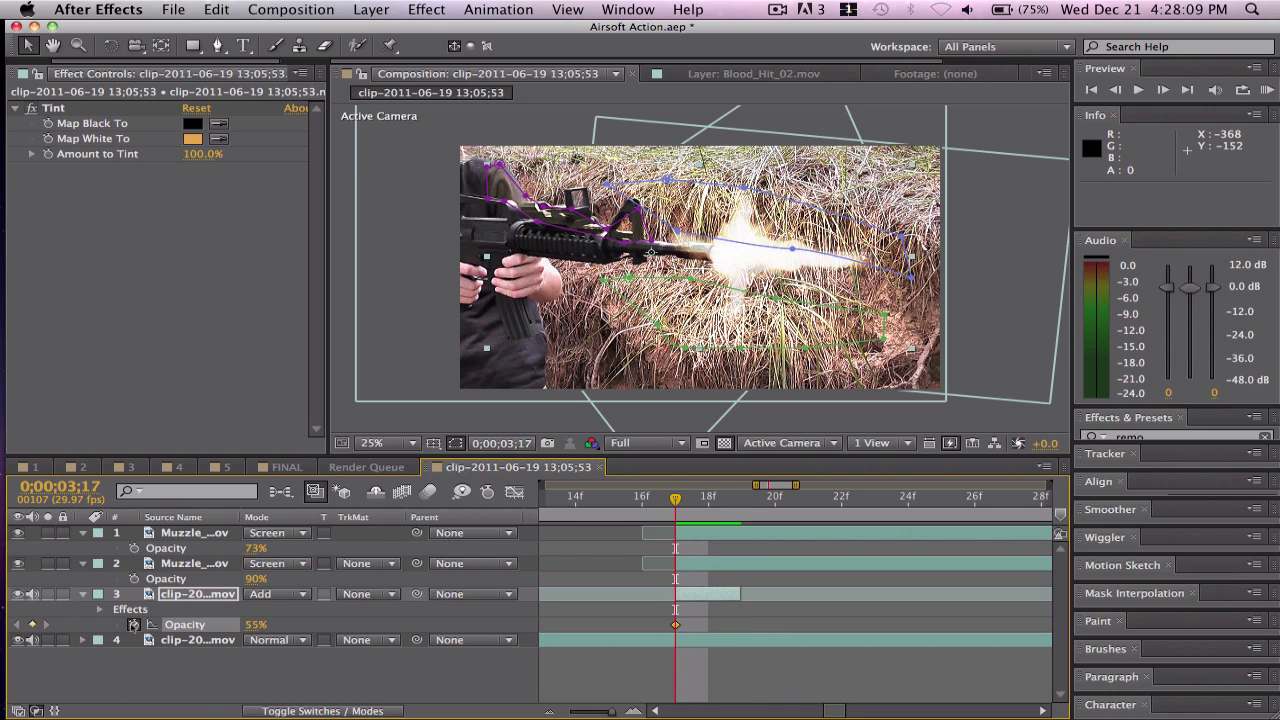
{"action": "left_click", "coordinate": [741, 500]}
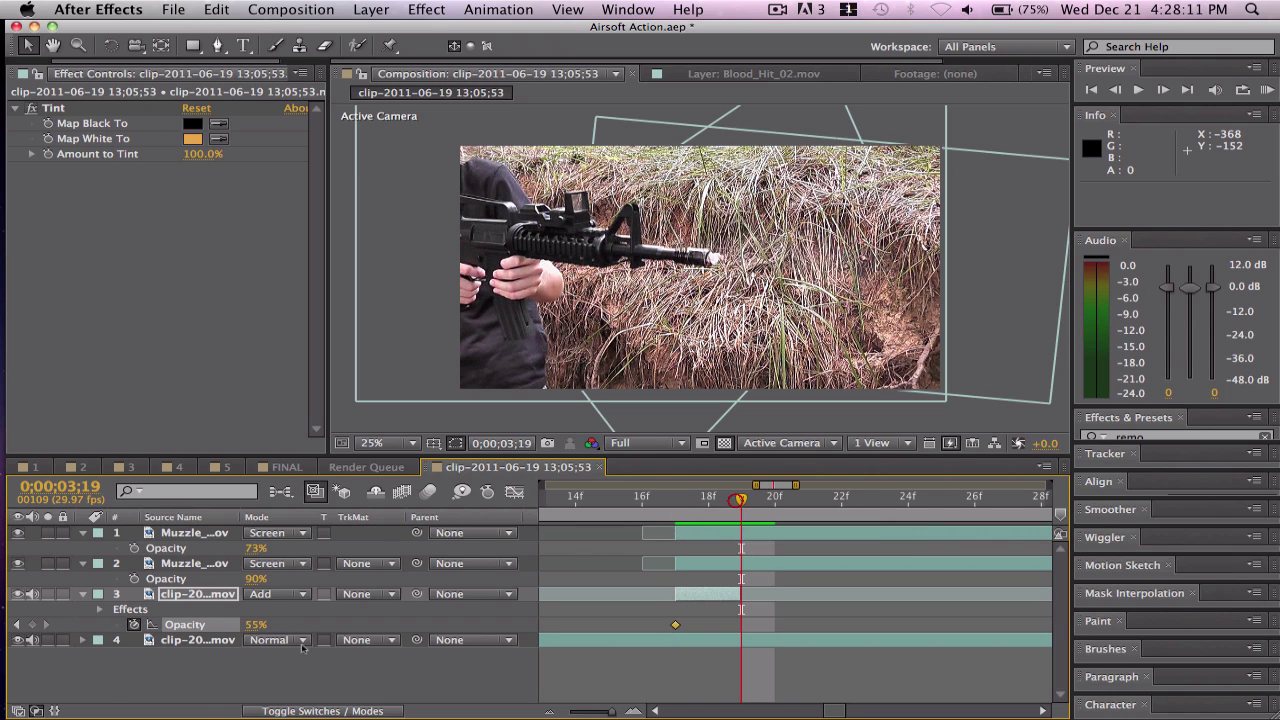
{"action": "left_click_drag", "start_coordinate": [252, 626], "coordinate": [202, 662]}
{"action": "left_click_drag", "start_coordinate": [244, 625], "coordinate": [209, 626]}
{"action": "left_click", "coordinate": [708, 500]}
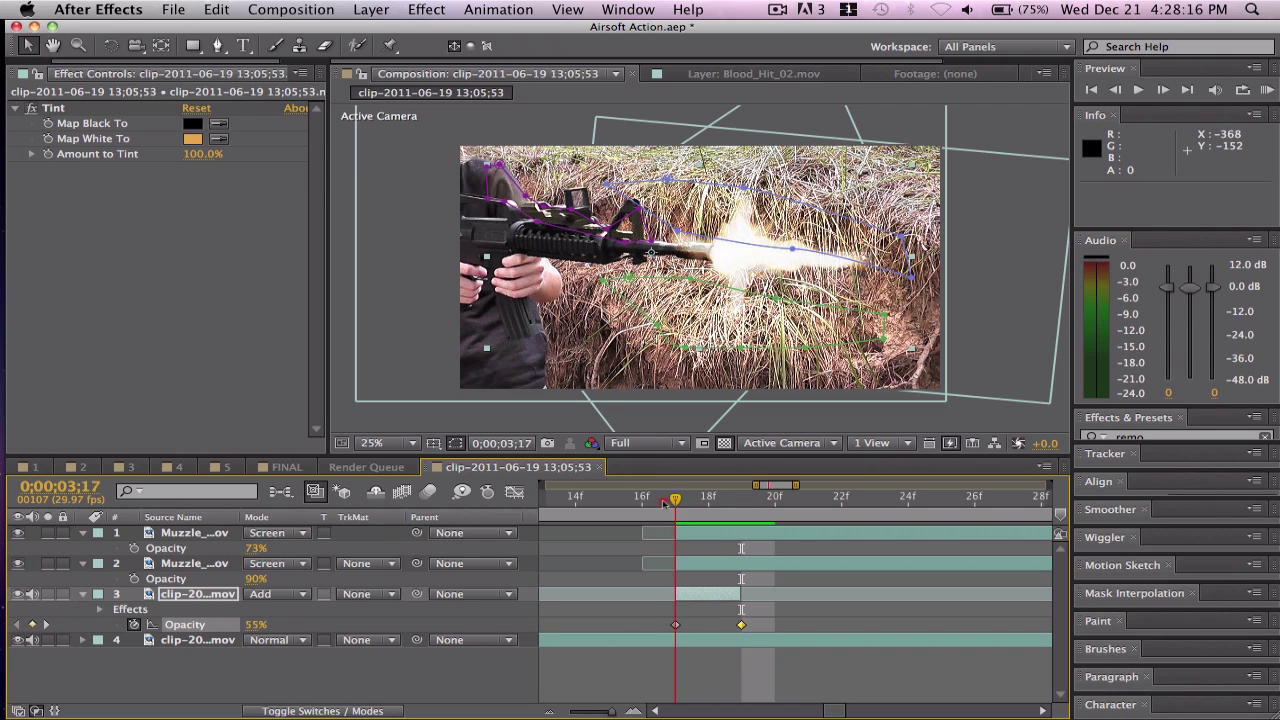
{"action": "mouse_move", "coordinate": [708, 502]}
{"action": "left_mouse_down"}
{"action": "mouse_move", "coordinate": [667, 500]}
{"action": "mouse_move", "coordinate": [766, 497]}
{"action": "mouse_move", "coordinate": [708, 498]}
{"action": "left_mouse_up"}
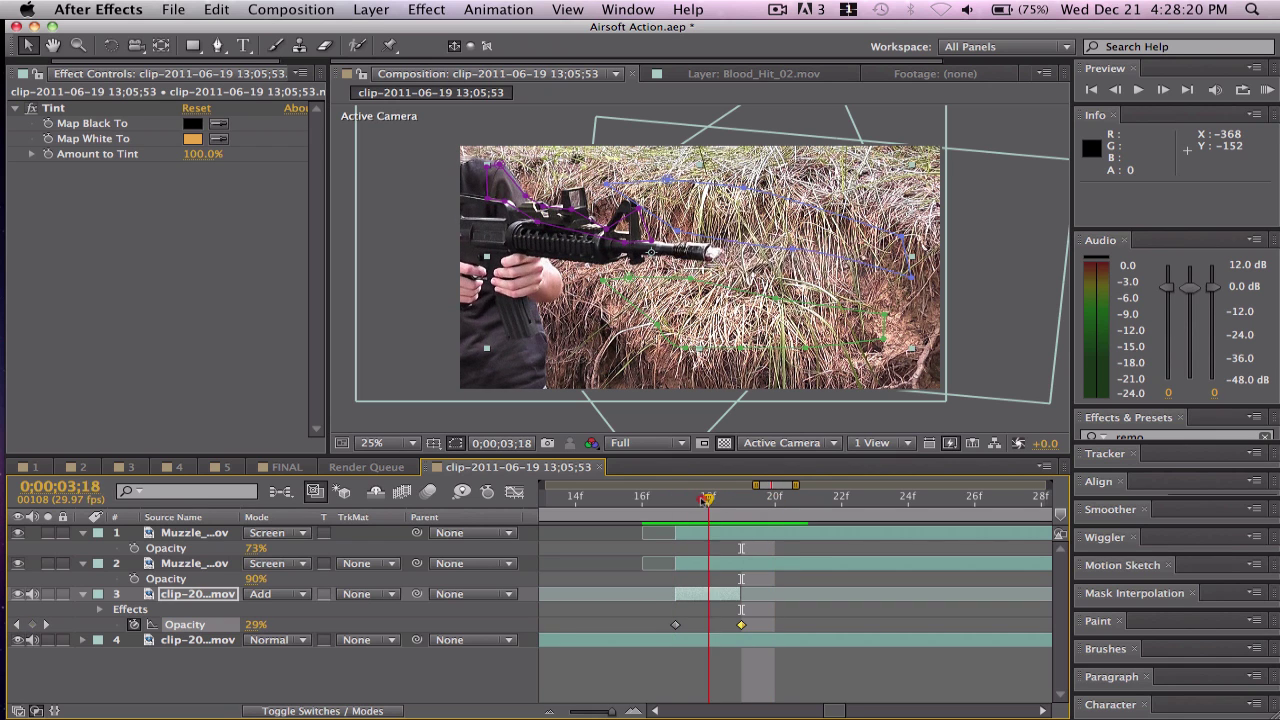
{"action": "left_click", "coordinate": [730, 672]}
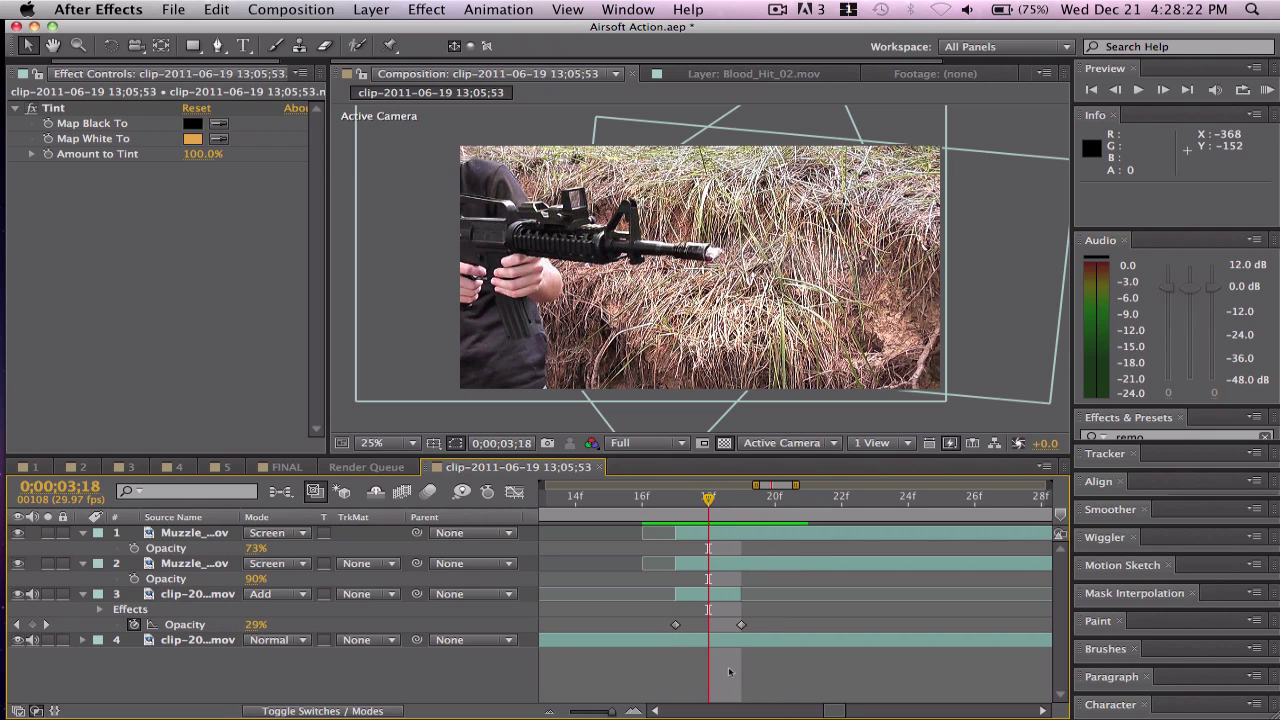
- Try an opacity of 91% on the duplicated clip's keyframe at 0;00;03;17
{"action": "left_click_drag", "start_coordinate": [705, 516], "coordinate": [675, 516]}
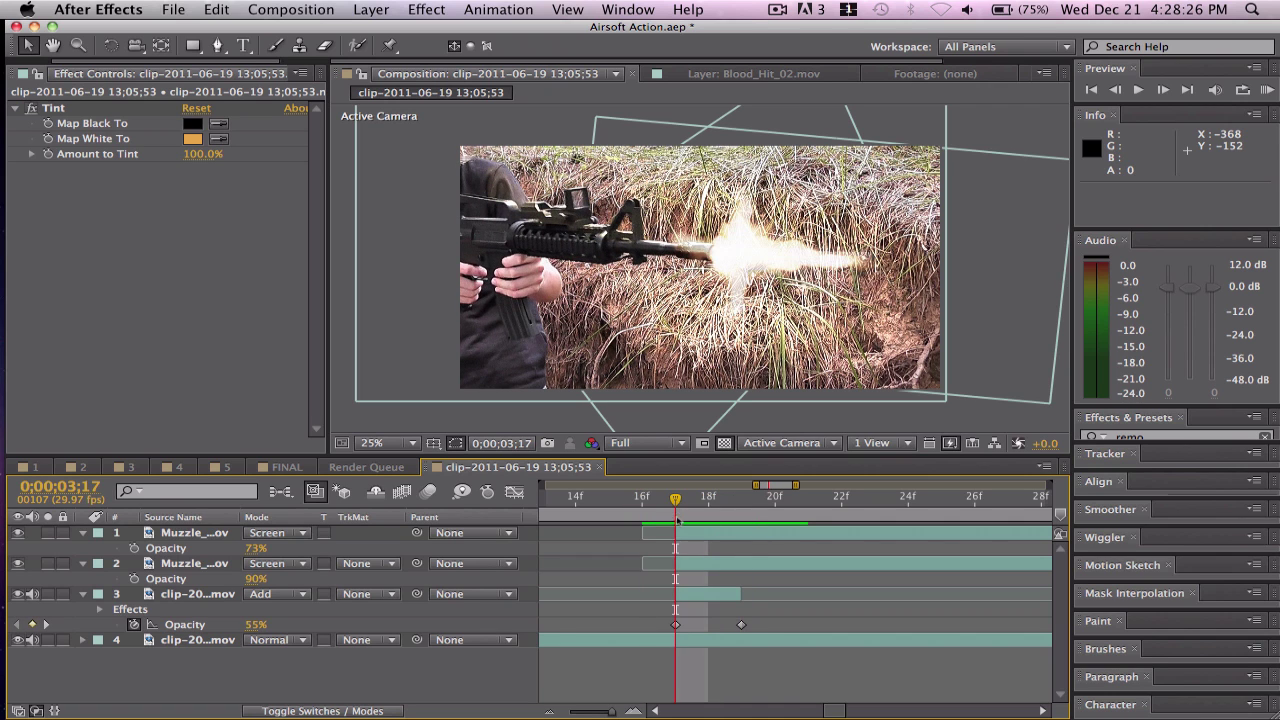
{"action": "left_click_drag", "start_coordinate": [257, 627], "coordinate": [288, 625]}
{"action": "left_click", "coordinate": [607, 684]}
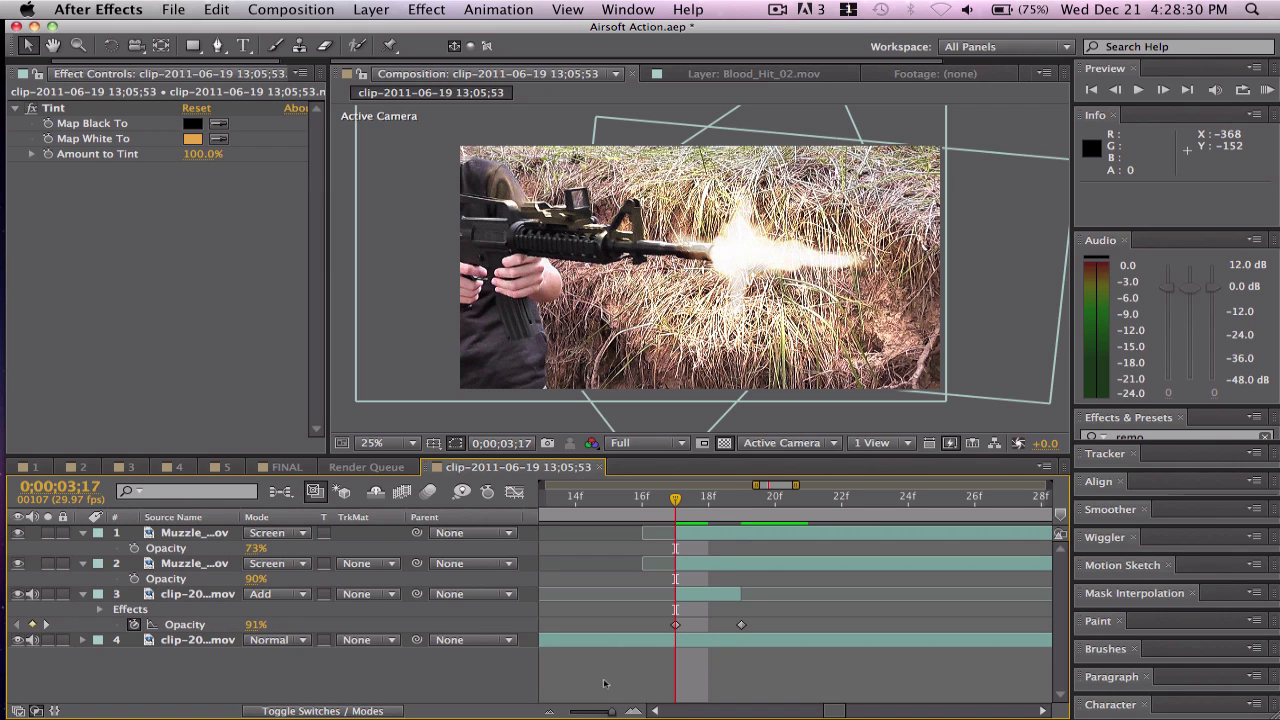
- Lower the Amount to Tint to 40% and set the duplicated clip's opacity keyframe at 0;00;03;17 to 66%
{"action": "left_click_drag", "start_coordinate": [193, 156], "coordinate": [127, 147]}
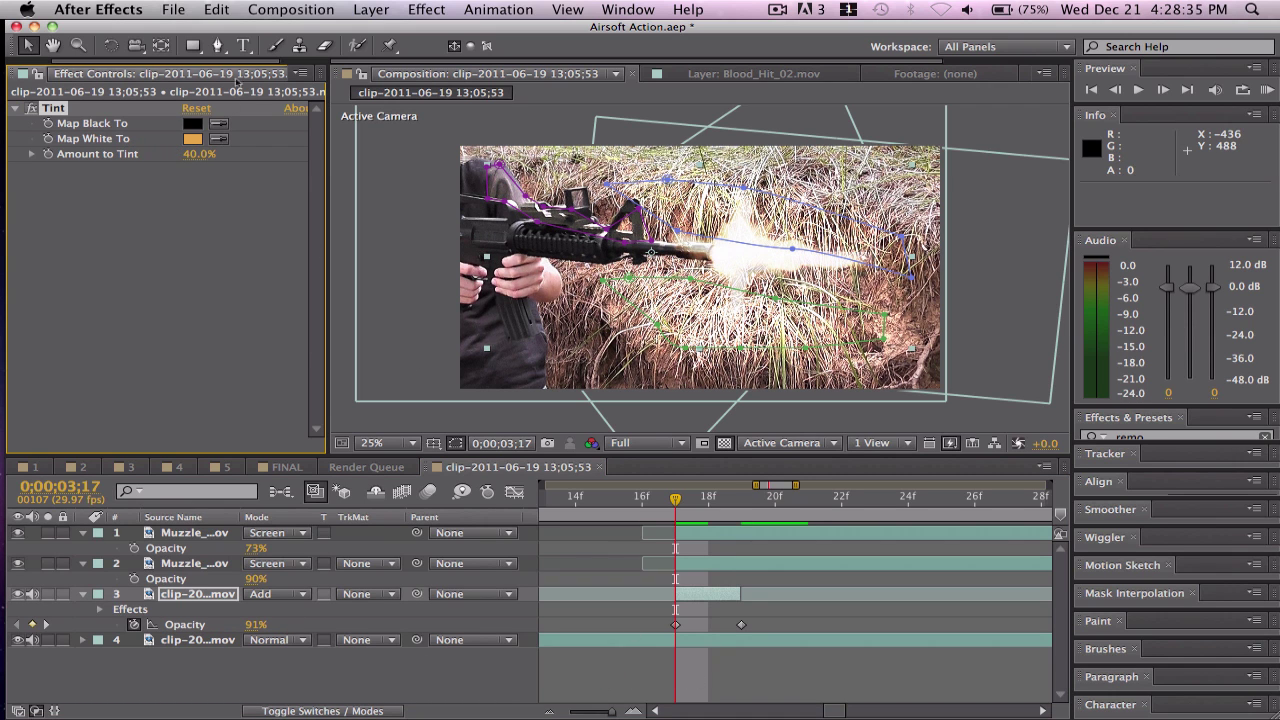
{"action": "left_click", "coordinate": [767, 666]}
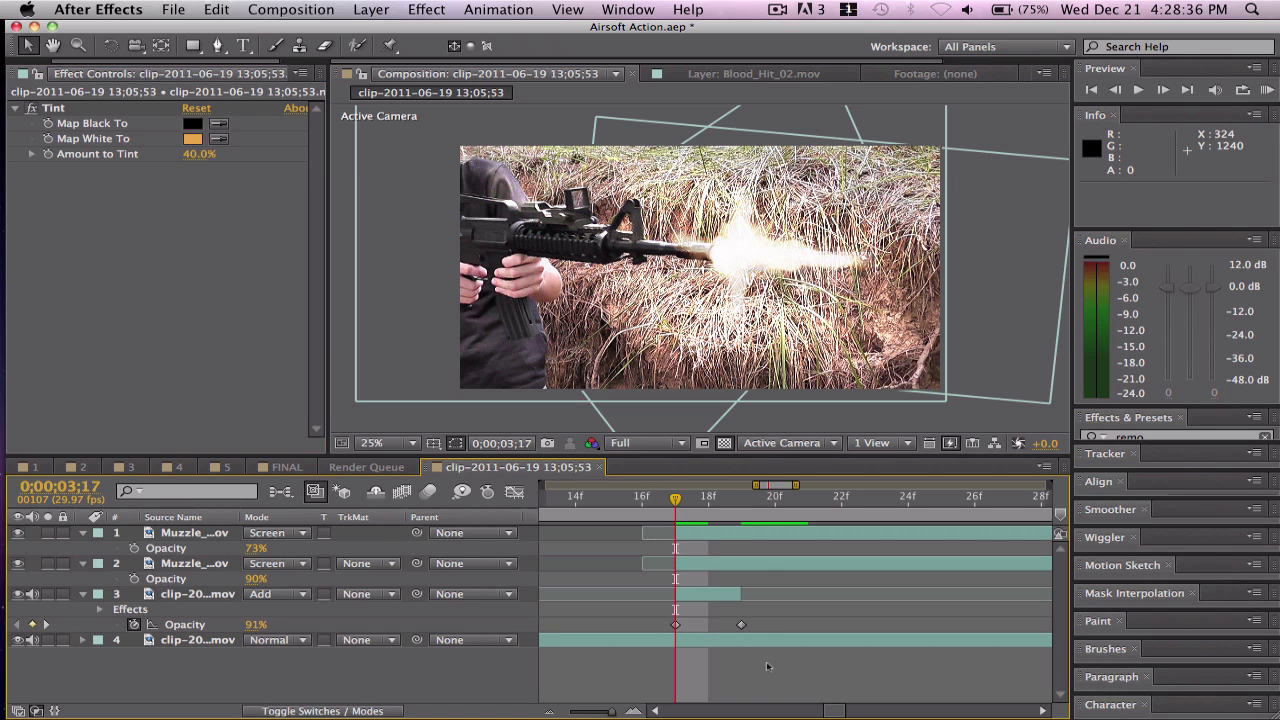
{"action": "mouse_move", "coordinate": [672, 507]}
{"action": "left_mouse_down"}
{"action": "mouse_move", "coordinate": [645, 507]}
{"action": "mouse_move", "coordinate": [669, 506]}
{"action": "left_mouse_up"}
{"action": "left_click", "coordinate": [238, 624]}
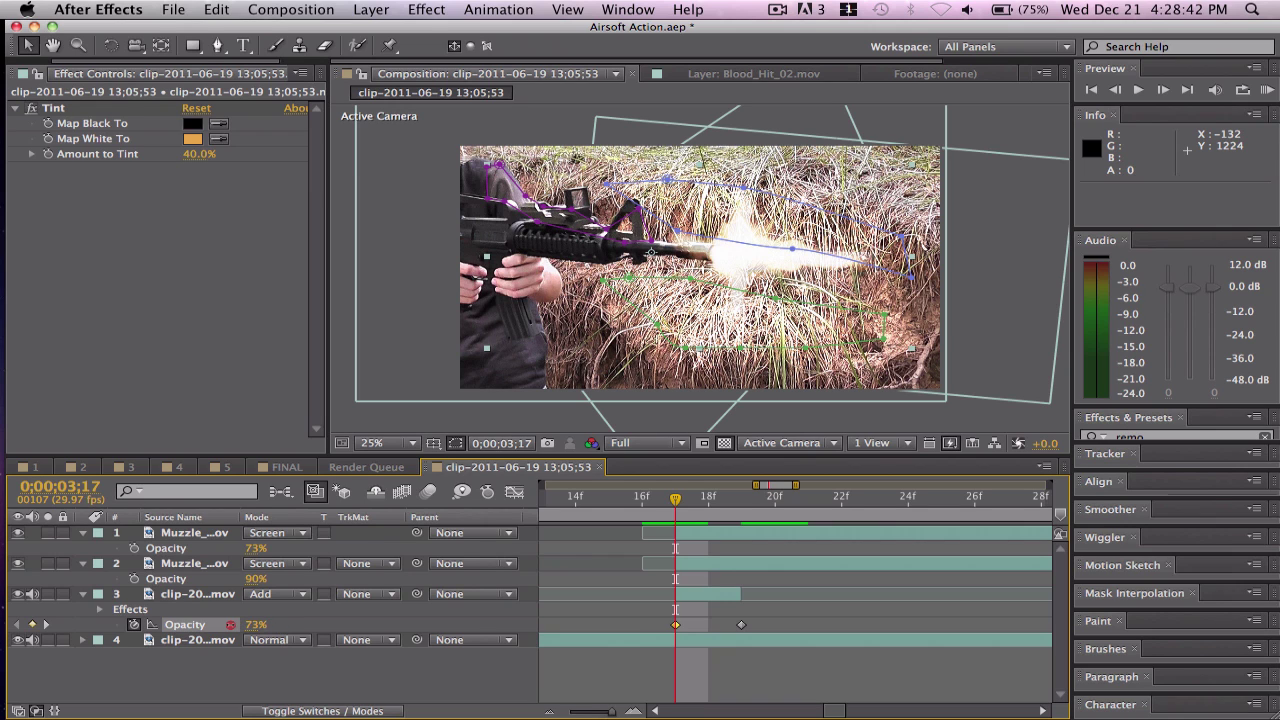
{"action": "left_click", "coordinate": [863, 664]}
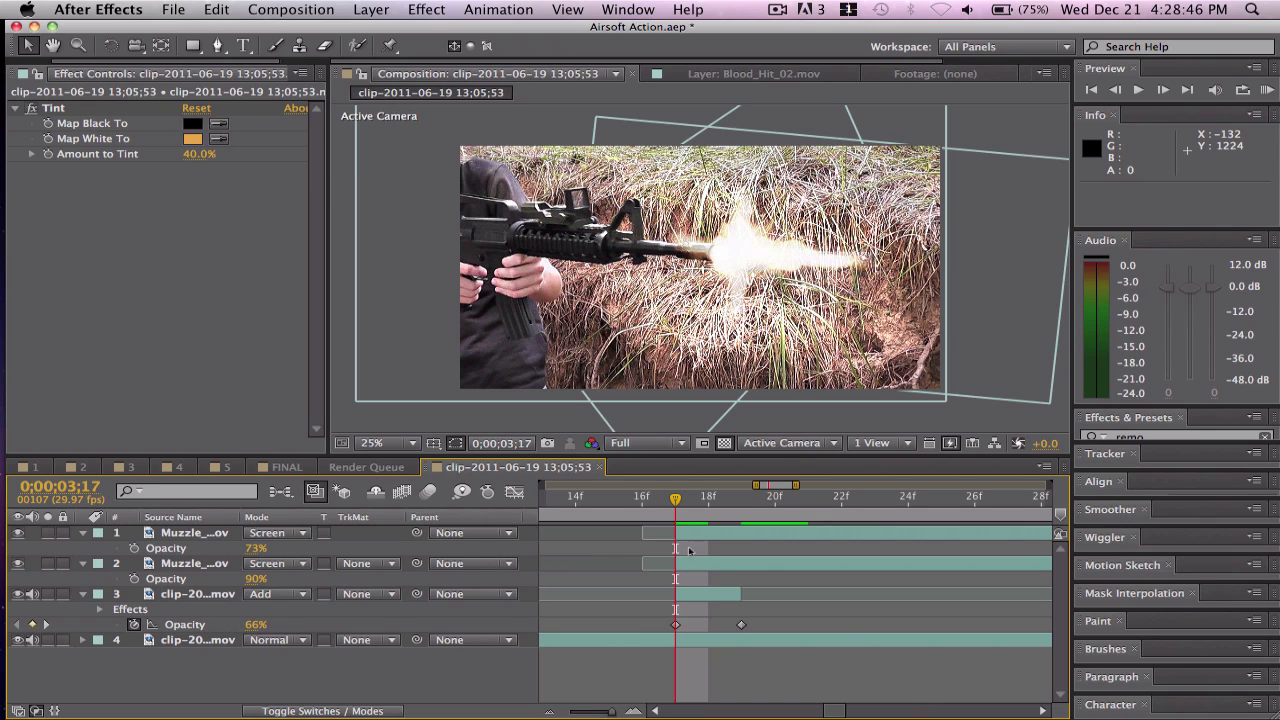
{"action": "key", "text": "Page_Up"}
{"action": "mouse_move", "coordinate": [670, 508]}
{"action": "left_mouse_down"}
{"action": "mouse_move", "coordinate": [737, 500]}
{"action": "mouse_move", "coordinate": [603, 500]}
{"action": "mouse_move", "coordinate": [786, 500]}
{"action": "mouse_move", "coordinate": [677, 502]}
{"action": "left_mouse_up"}
- Import Gun_Smoke_02.mov as footage from the 22. Gun_Smoke folder of Action_Essentials_720p
{"action": "key", "text": "super+0"}
{"action": "scroll", "coordinate": [210, 284], "scroll_direction": "down", "scroll_amount": 5}
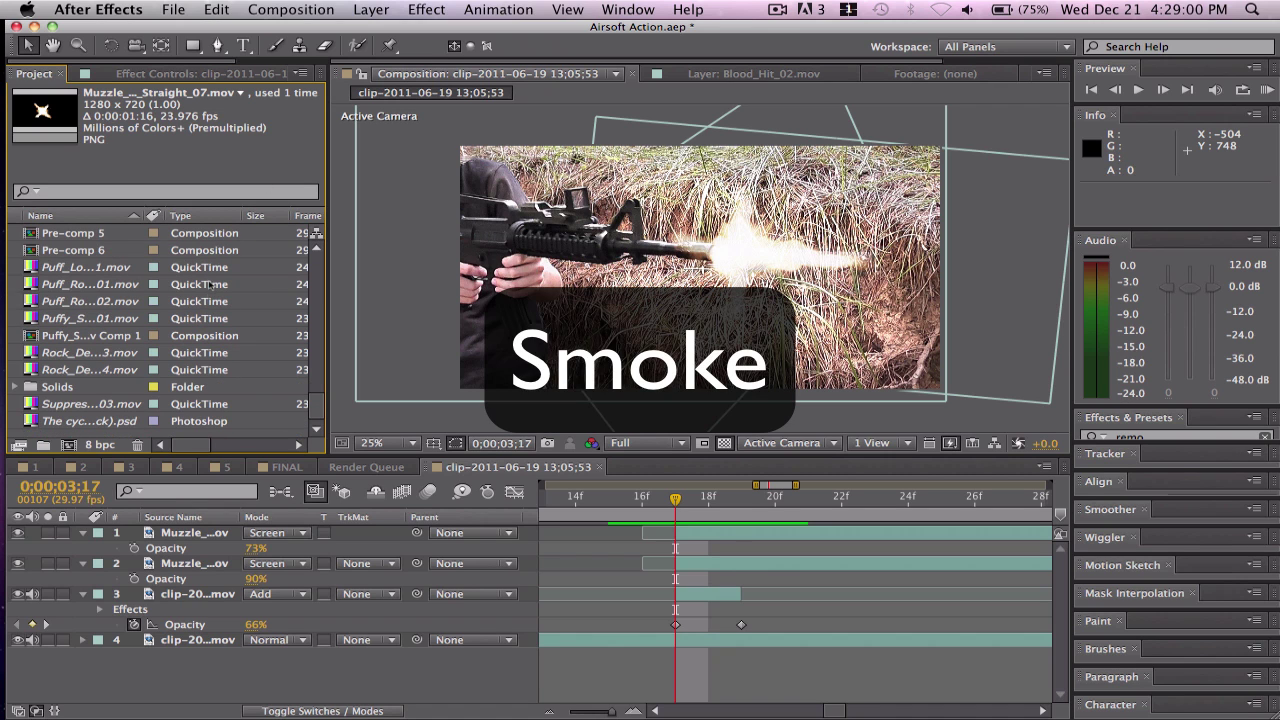
{"action": "double_click", "coordinate": [159, 434]}
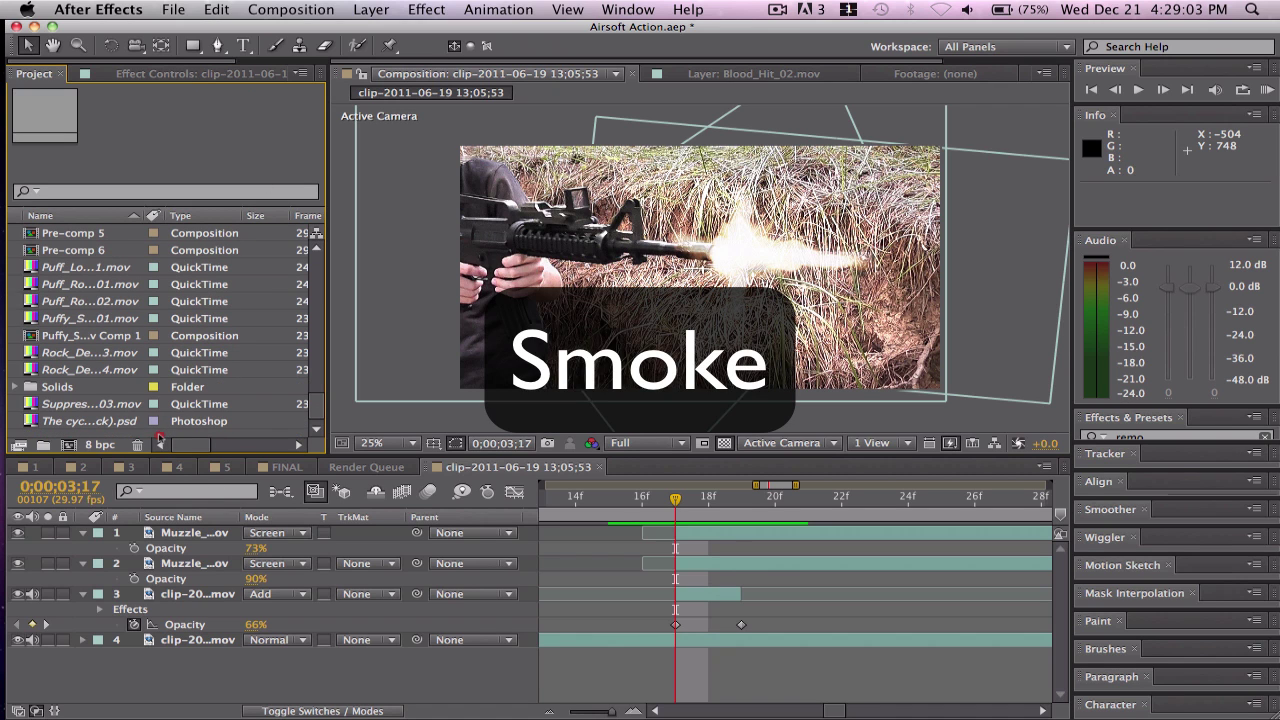
{"action": "scroll", "coordinate": [377, 206], "scroll_direction": "down", "scroll_amount": 3}
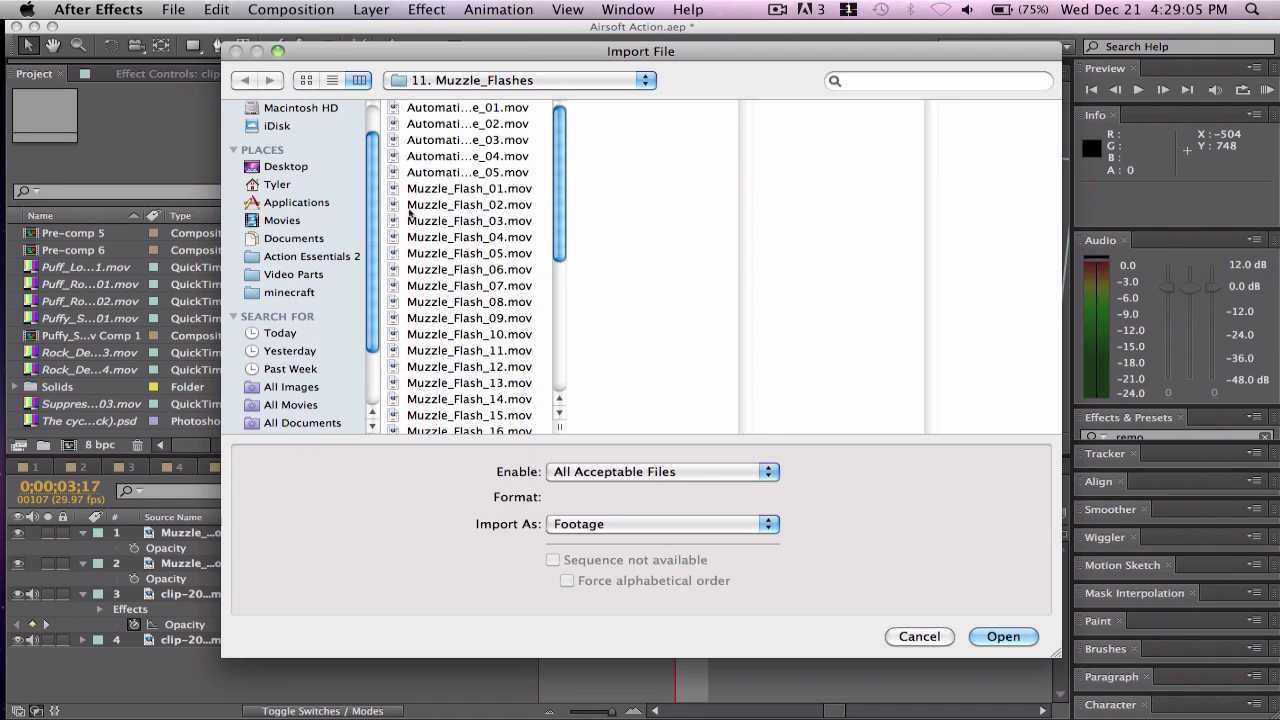
{"action": "scroll", "coordinate": [410, 212], "scroll_direction": "down", "scroll_amount": 3}
{"action": "scroll", "coordinate": [410, 212], "scroll_direction": "up", "scroll_amount": 3}
{"action": "scroll", "coordinate": [310, 200], "scroll_direction": "up", "scroll_amount": 1}
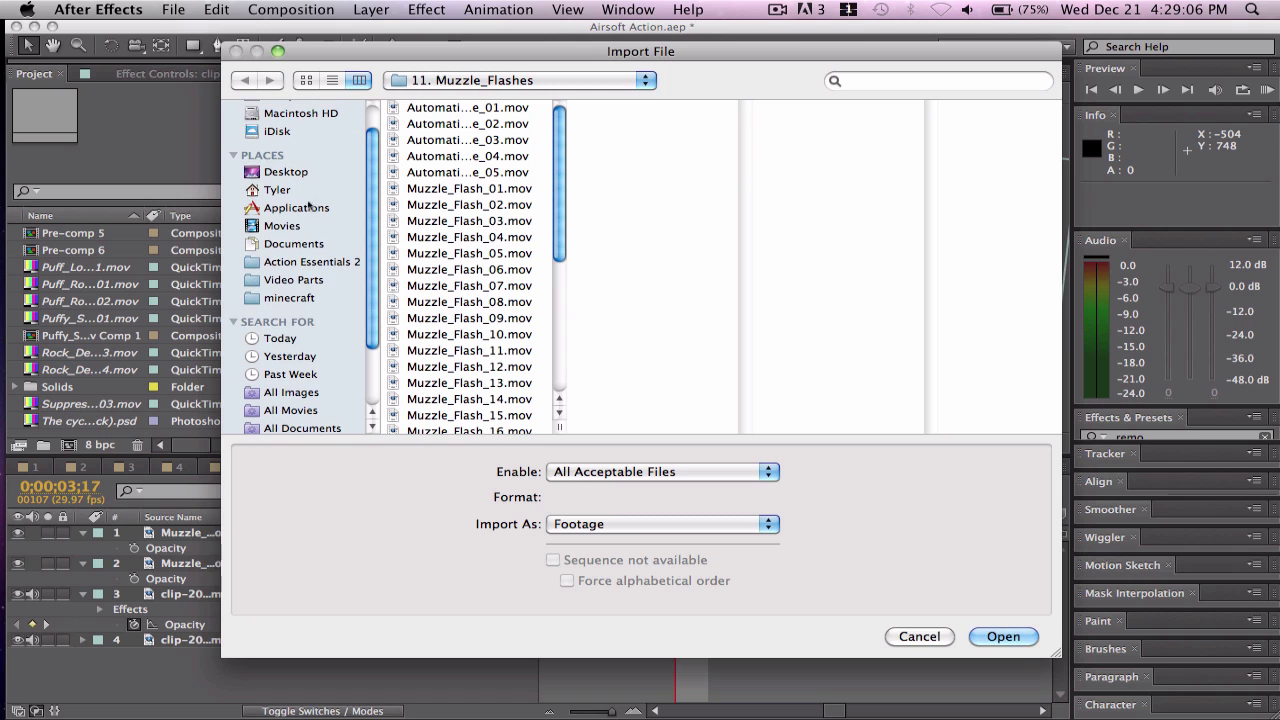
{"action": "left_click", "coordinate": [305, 261]}
{"action": "left_click", "coordinate": [450, 107]}
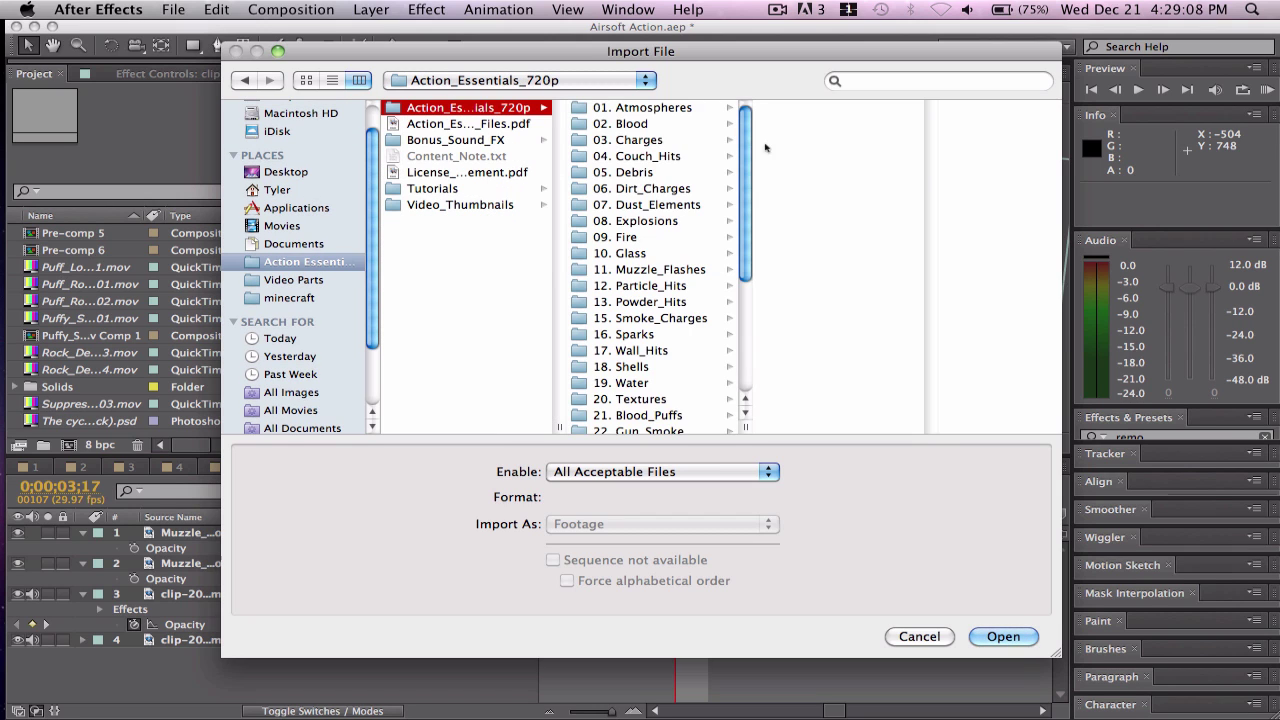
{"action": "scroll", "coordinate": [715, 165], "scroll_direction": "down", "scroll_amount": 4}
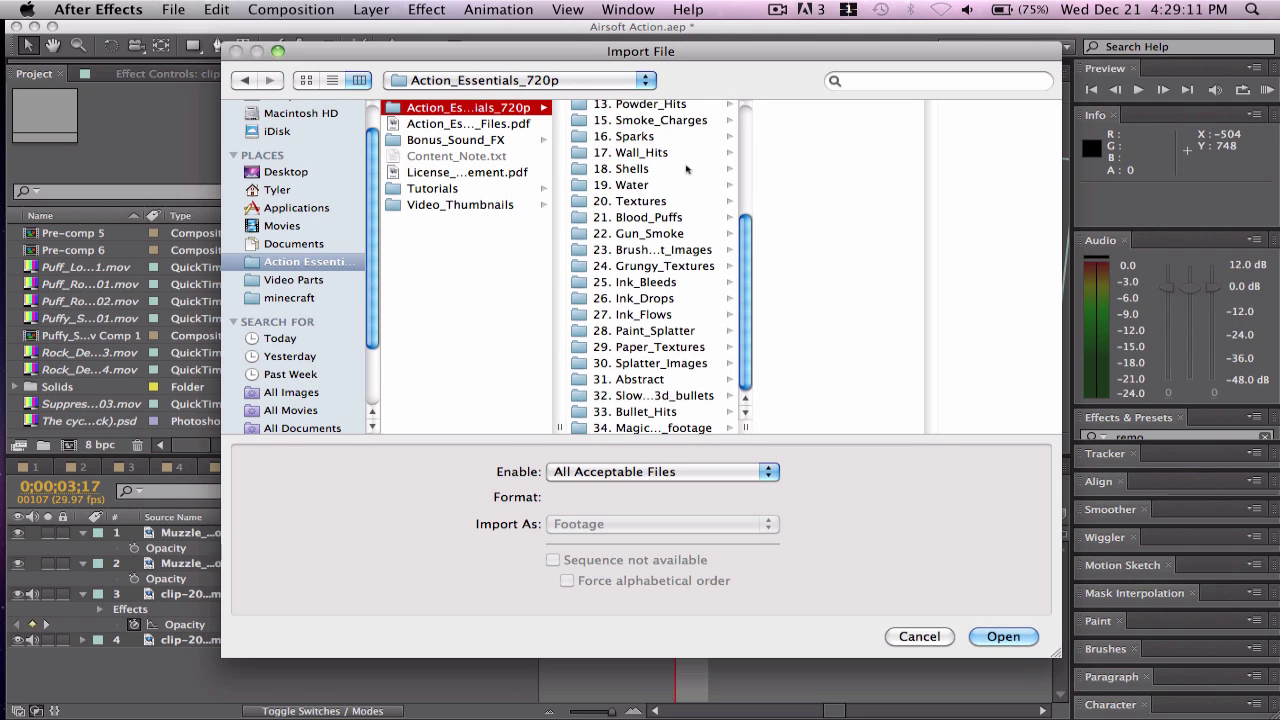
{"action": "left_click", "coordinate": [683, 229]}
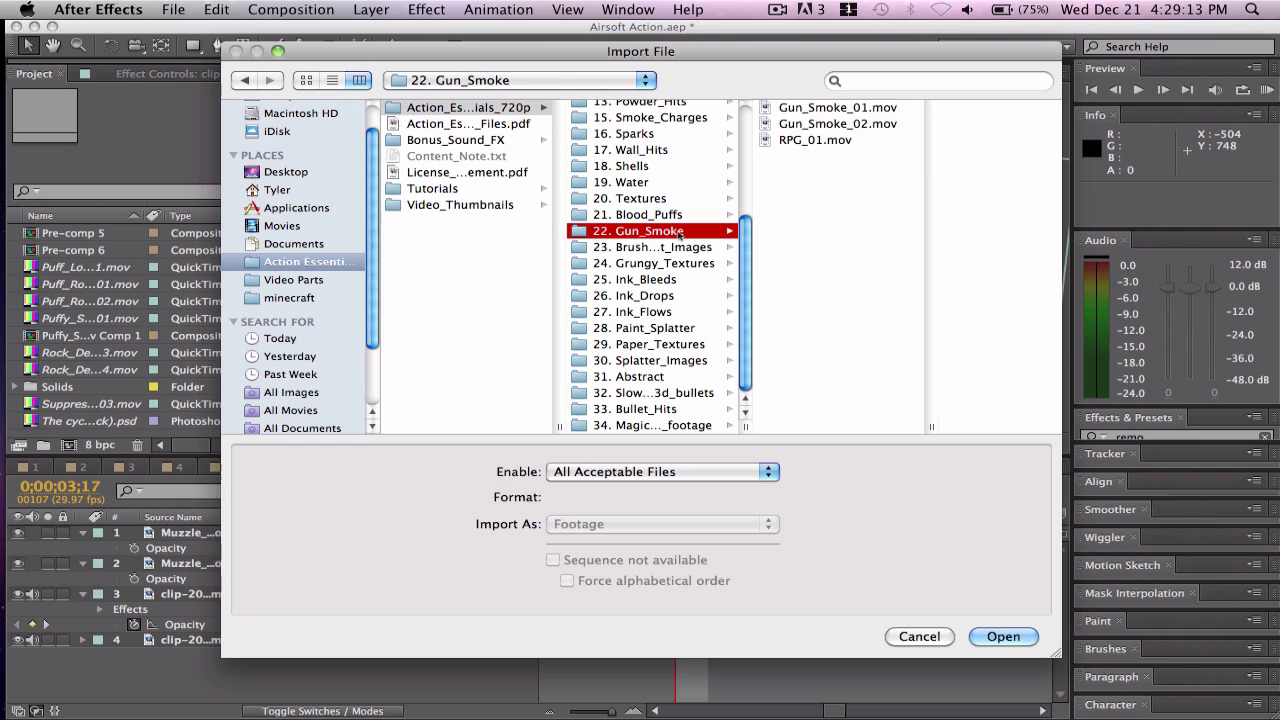
{"action": "left_click", "coordinate": [824, 124]}
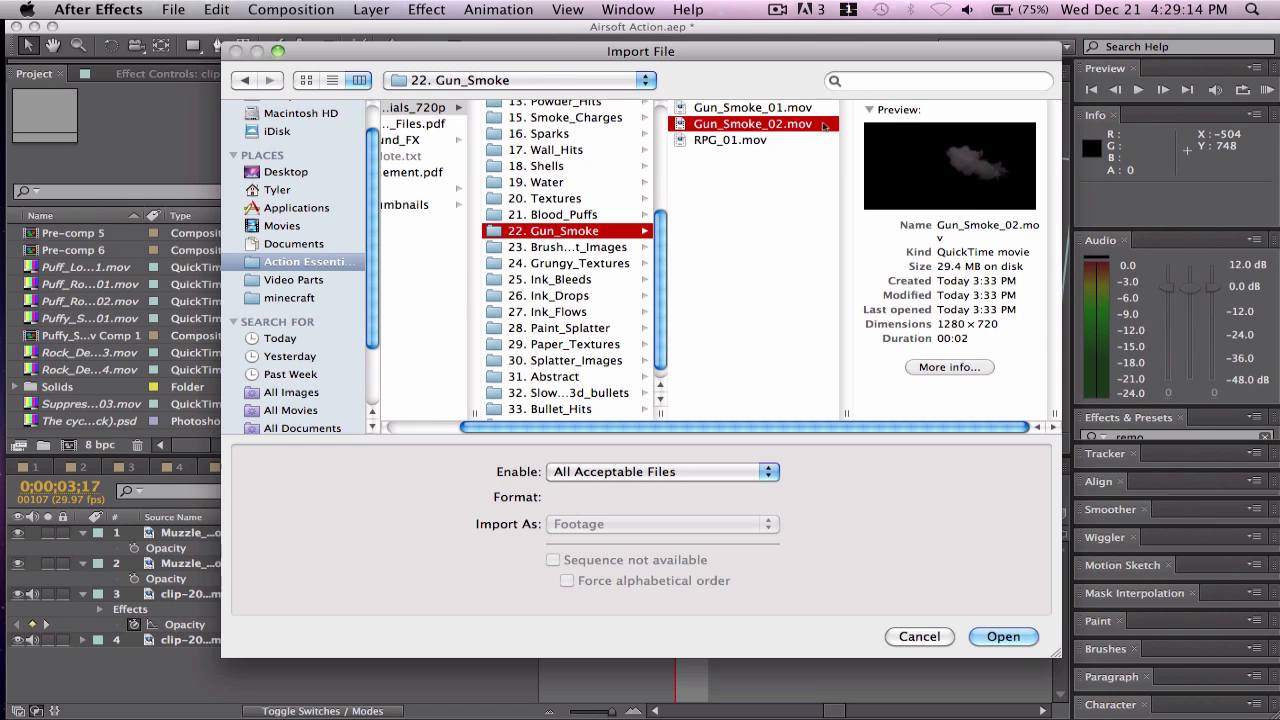
{"action": "left_click", "coordinate": [1004, 637]}
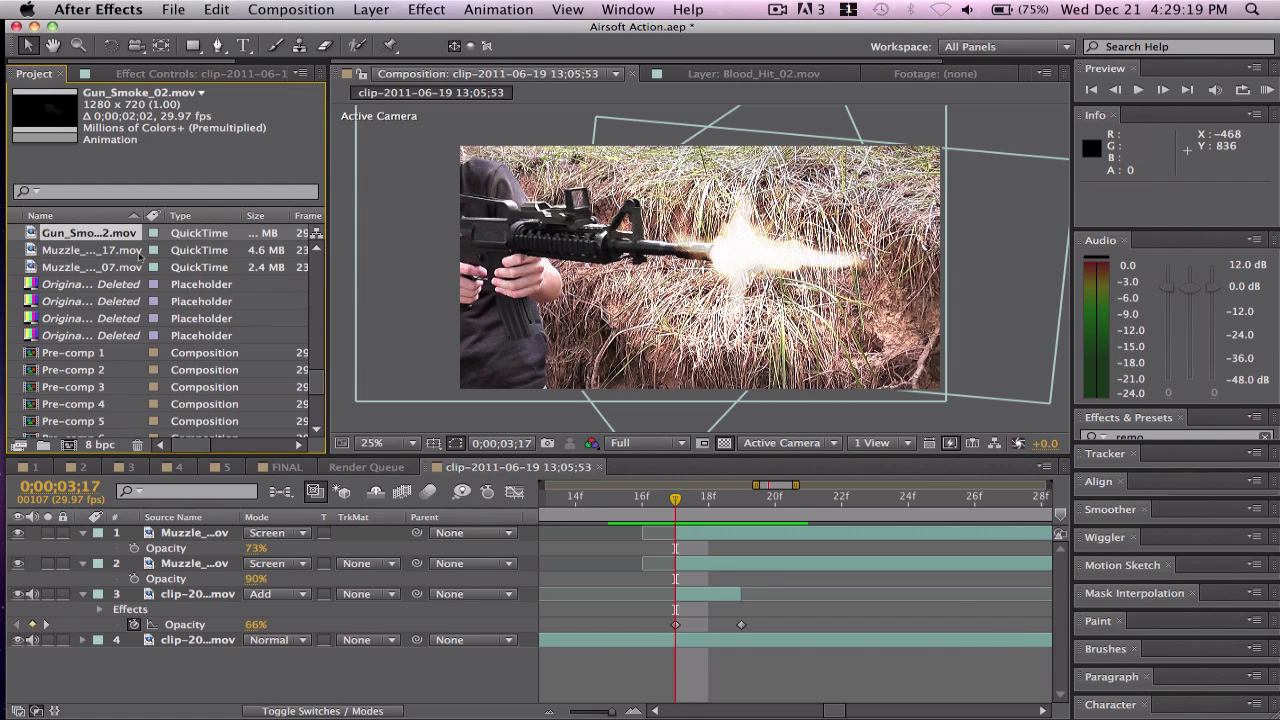
- Add Gun_Smoke_02.mov as the top layer starting at 0;00;03;17 and move it to about 1336, 520 over the flash
{"action": "left_click_drag", "start_coordinate": [115, 232], "coordinate": [812, 535]}
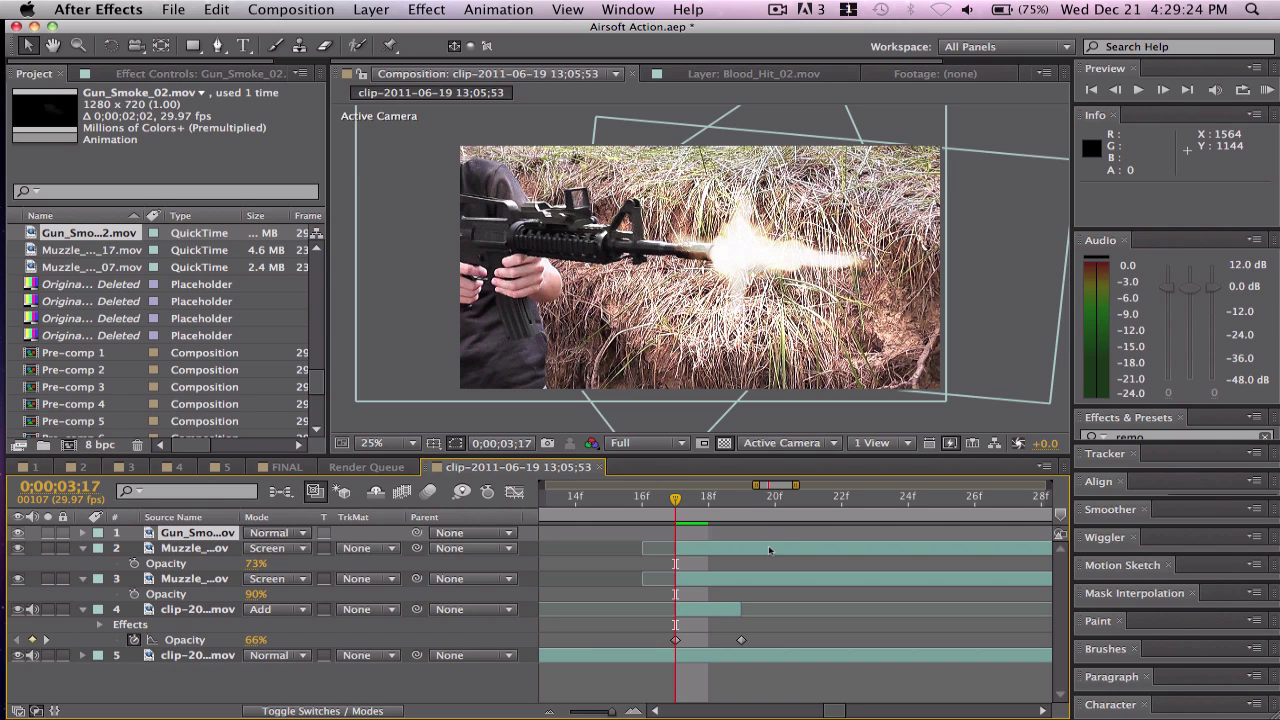
{"action": "key", "text": "bracketleft"}
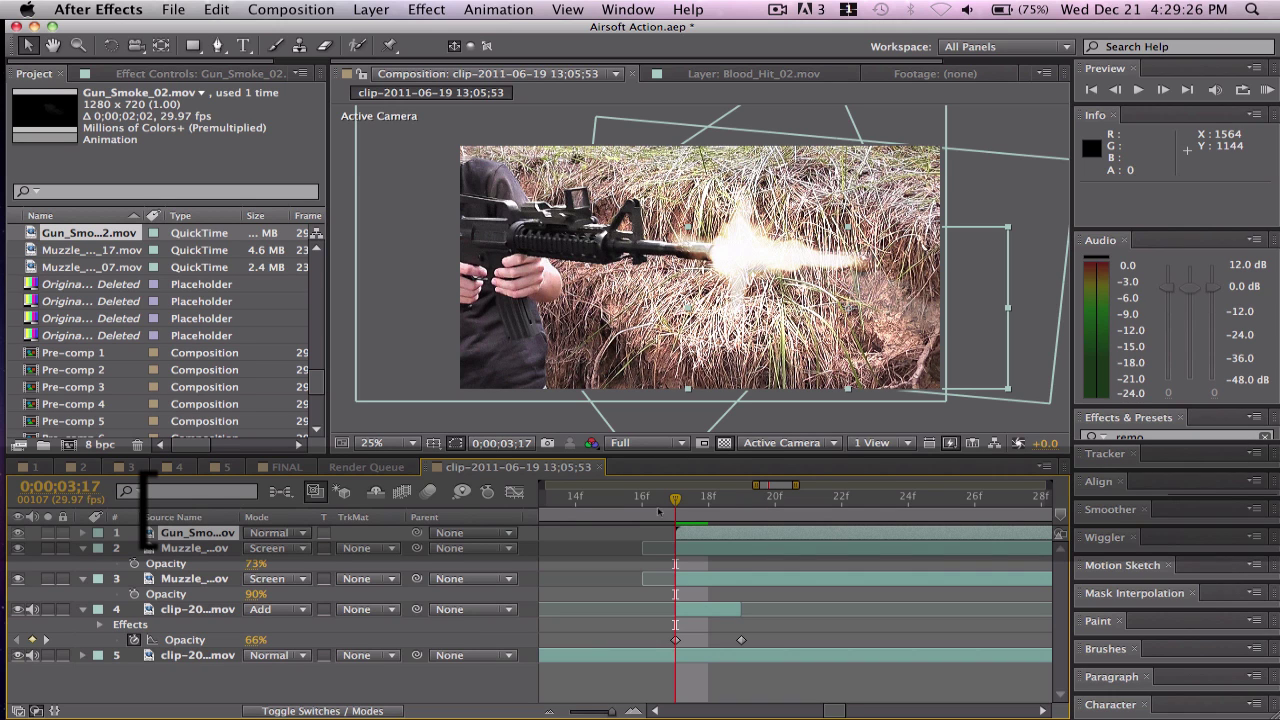
{"action": "left_click_drag", "start_coordinate": [780, 284], "coordinate": [720, 220]}
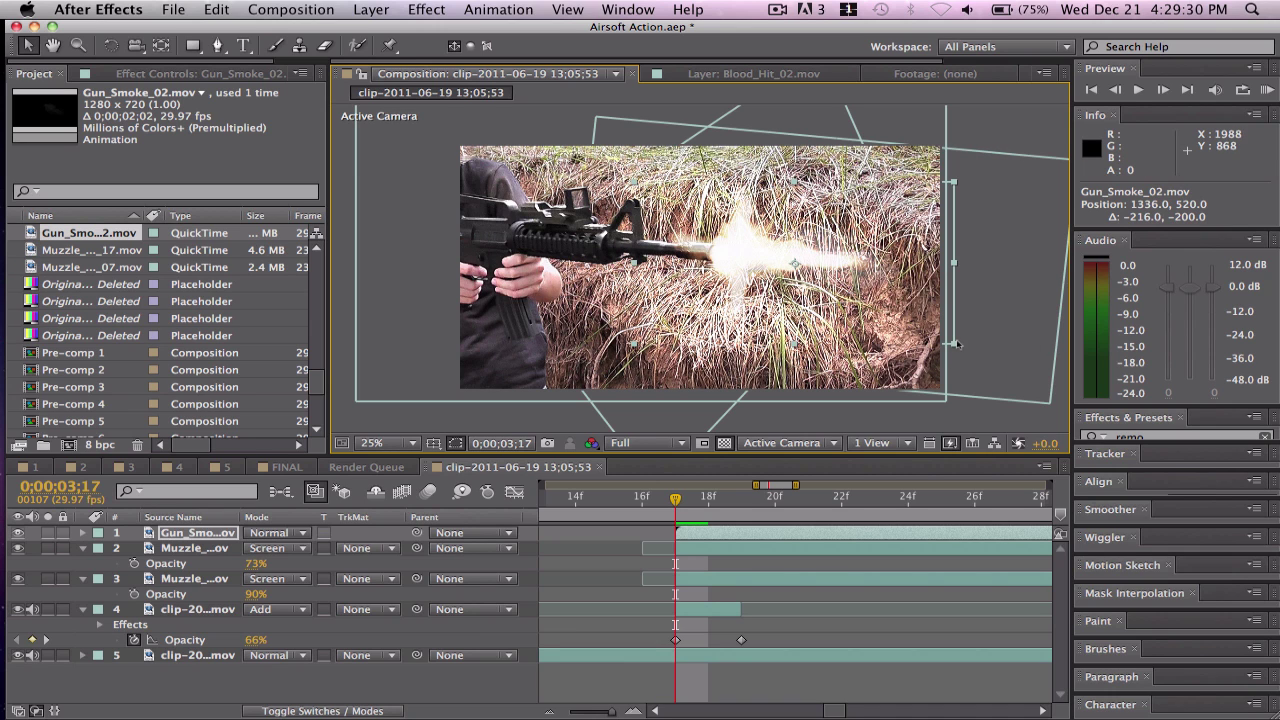
- Try rotating the gun smoke layer freehand and undo the rotation
{"action": "key", "text": "w"}
{"action": "left_click_drag", "start_coordinate": [957, 352], "coordinate": [875, 382]}
{"action": "key", "text": "super+z"}
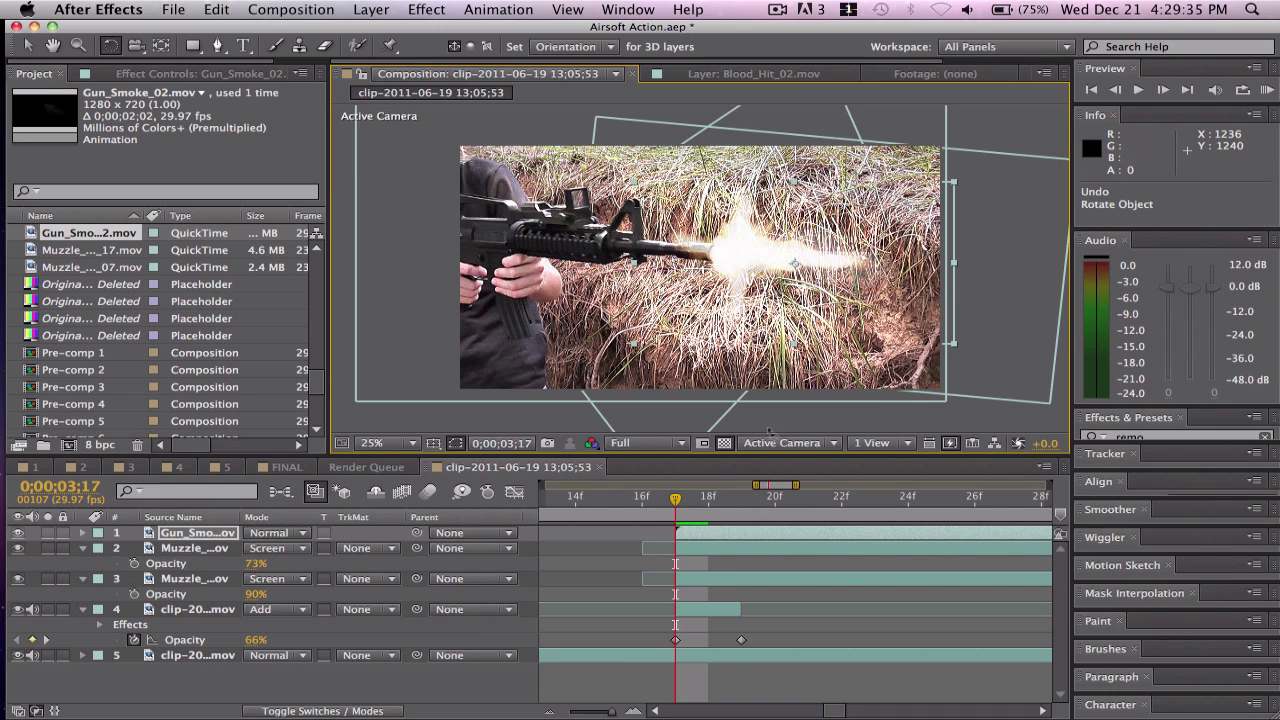
- Flip the gun smoke layer horizontally
{"action": "right_click", "coordinate": [722, 543]}
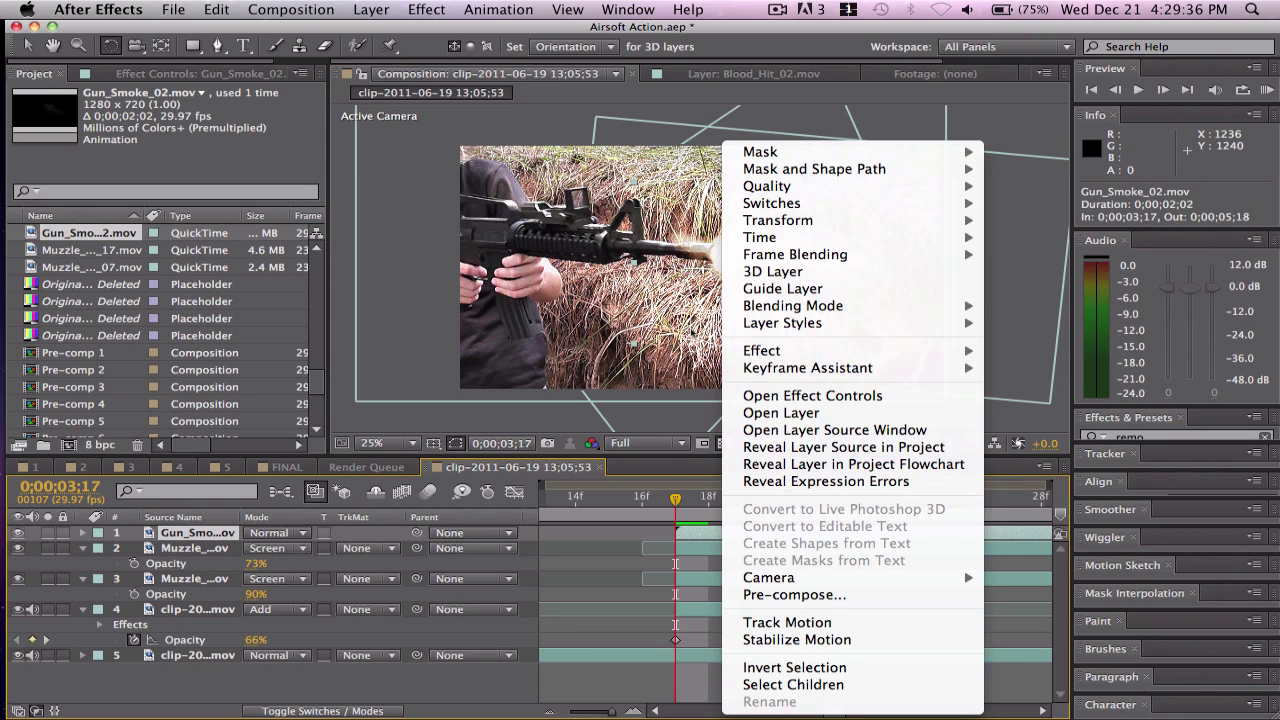
{"action": "mouse_move", "coordinate": [757, 222]}
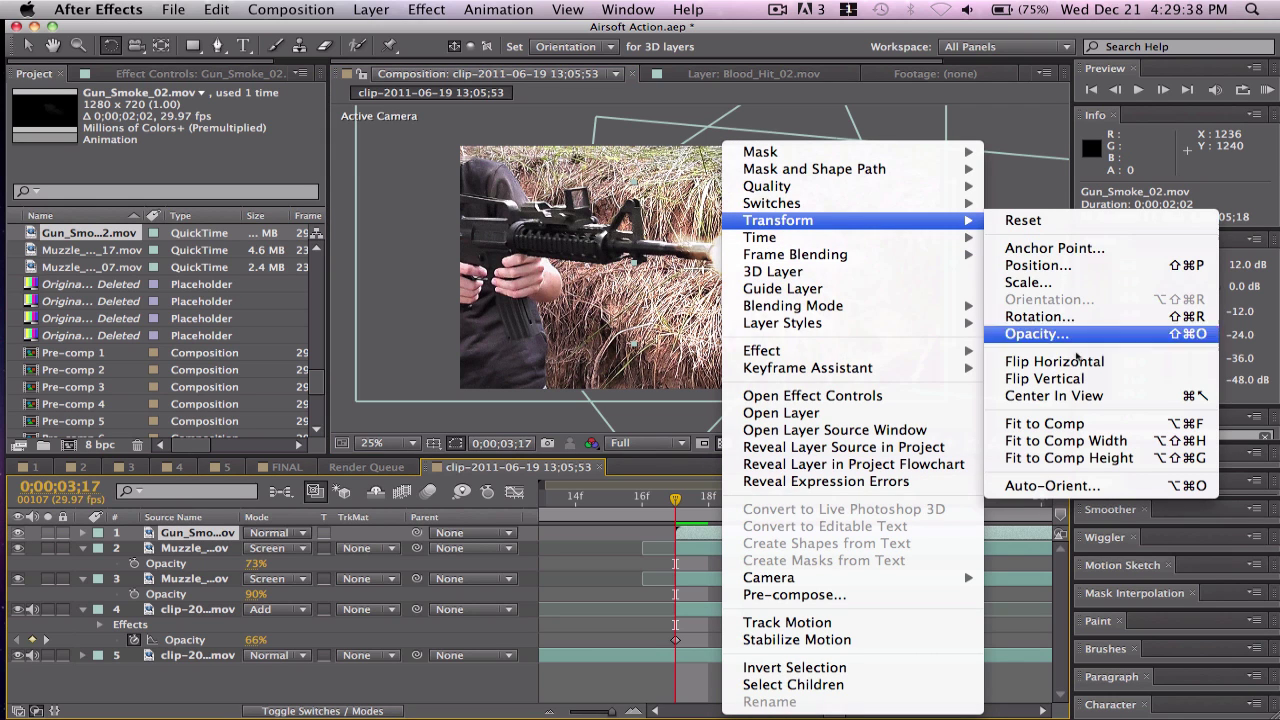
{"action": "left_click", "coordinate": [1068, 362]}
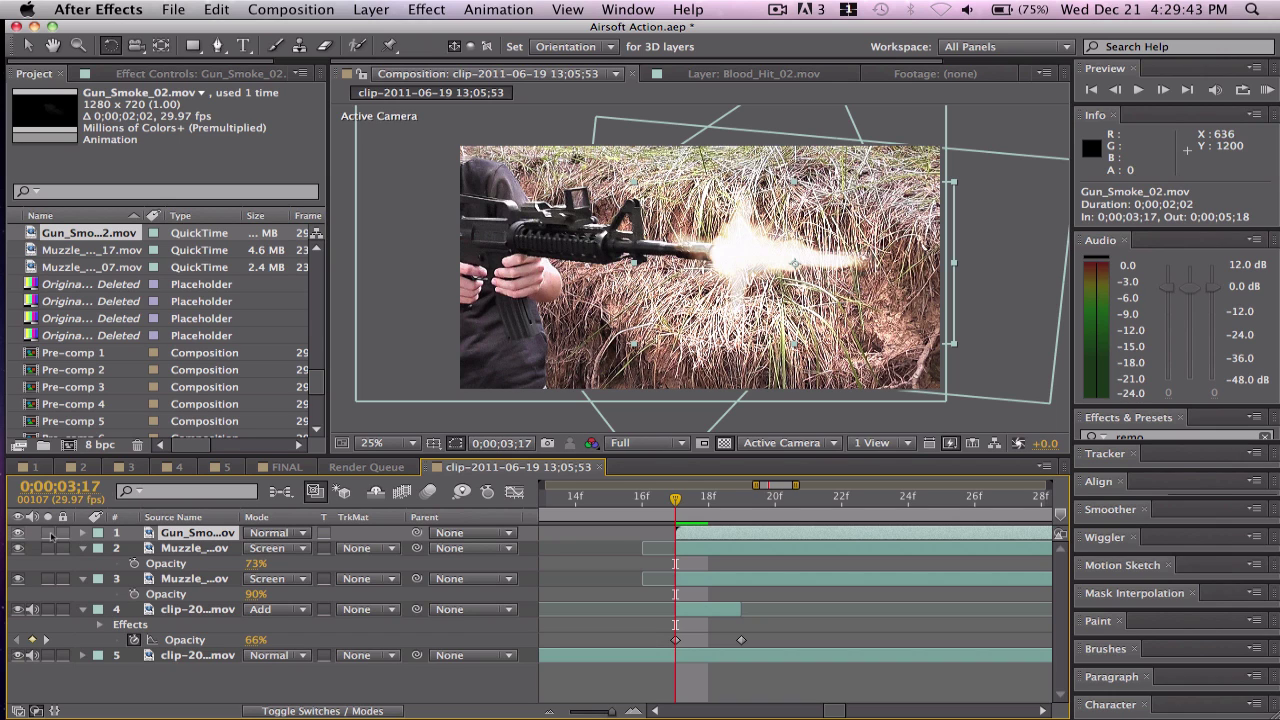
- Solo the gun smoke layer and both muzzle flash layers, and show them without the transparency grid
{"action": "left_click", "coordinate": [50, 534]}
{"action": "left_click", "coordinate": [46, 550]}
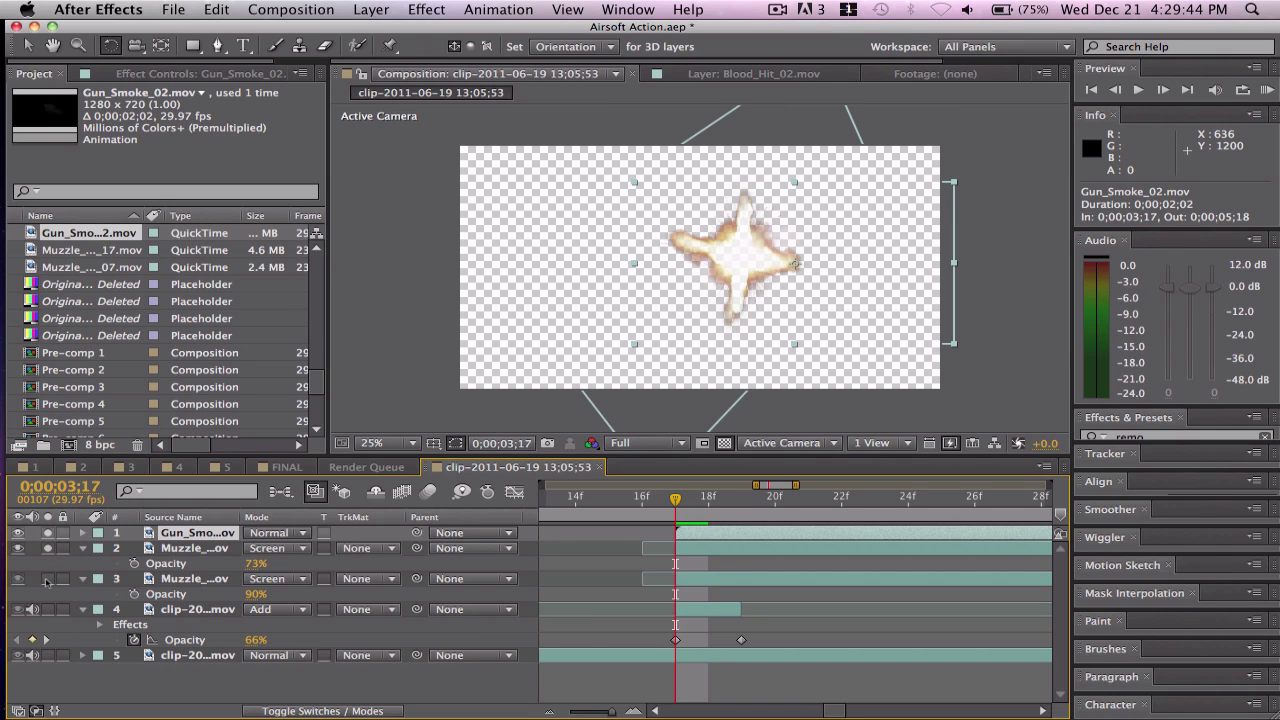
{"action": "left_click", "coordinate": [47, 581]}
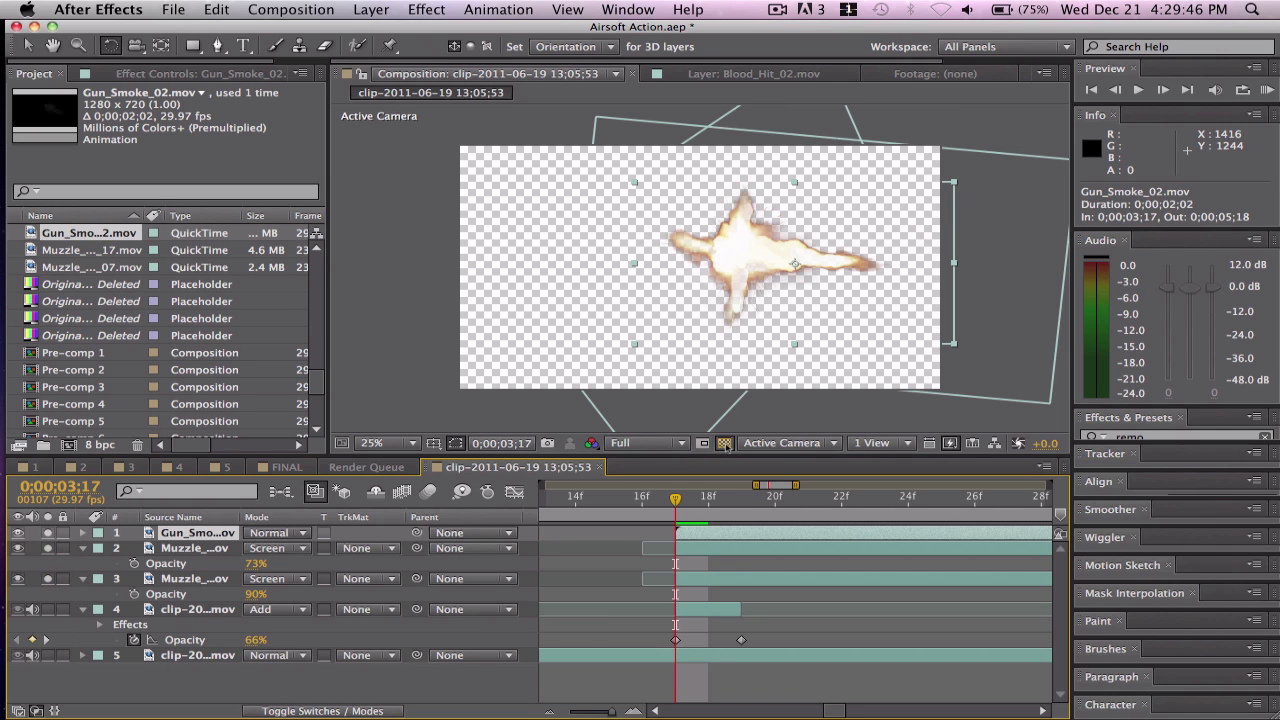
{"action": "left_click", "coordinate": [724, 443]}
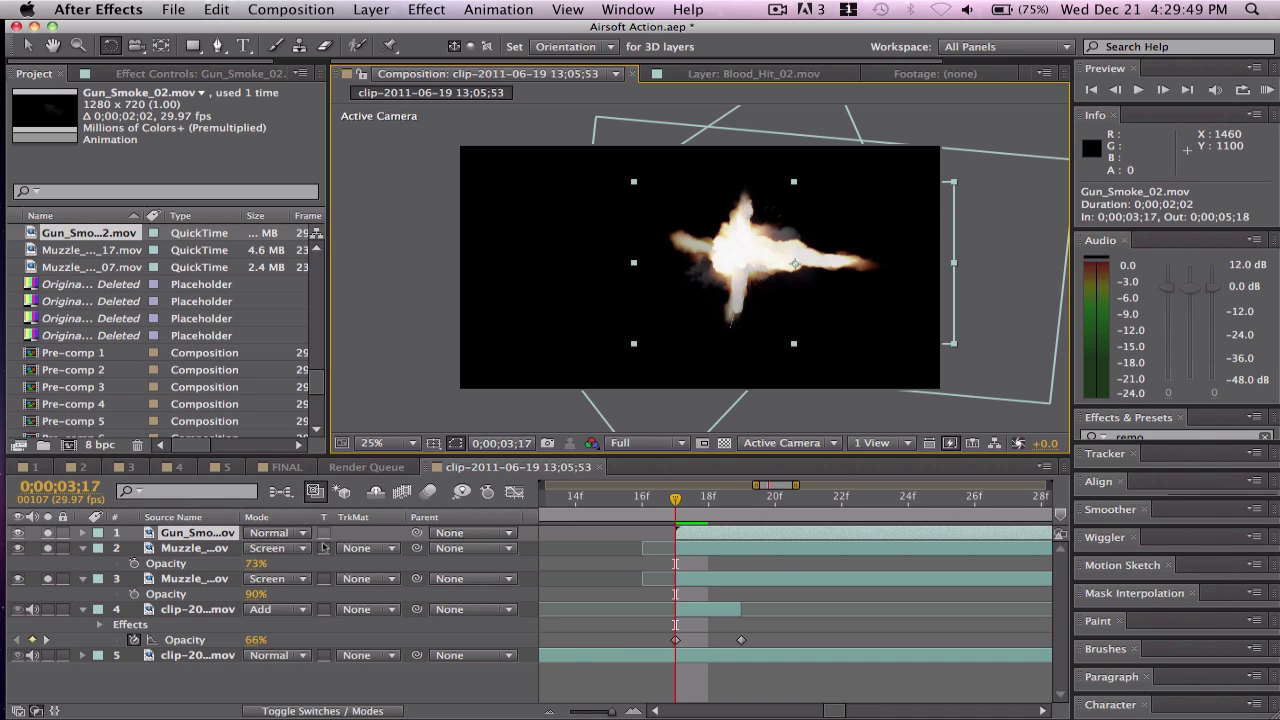
- Enlarge the gun smoke layer to roughly three times its size and reposition it to about 2332, 356
{"action": "key", "text": "v"}
{"action": "left_click_drag", "start_coordinate": [794, 263], "coordinate": [844, 272]}
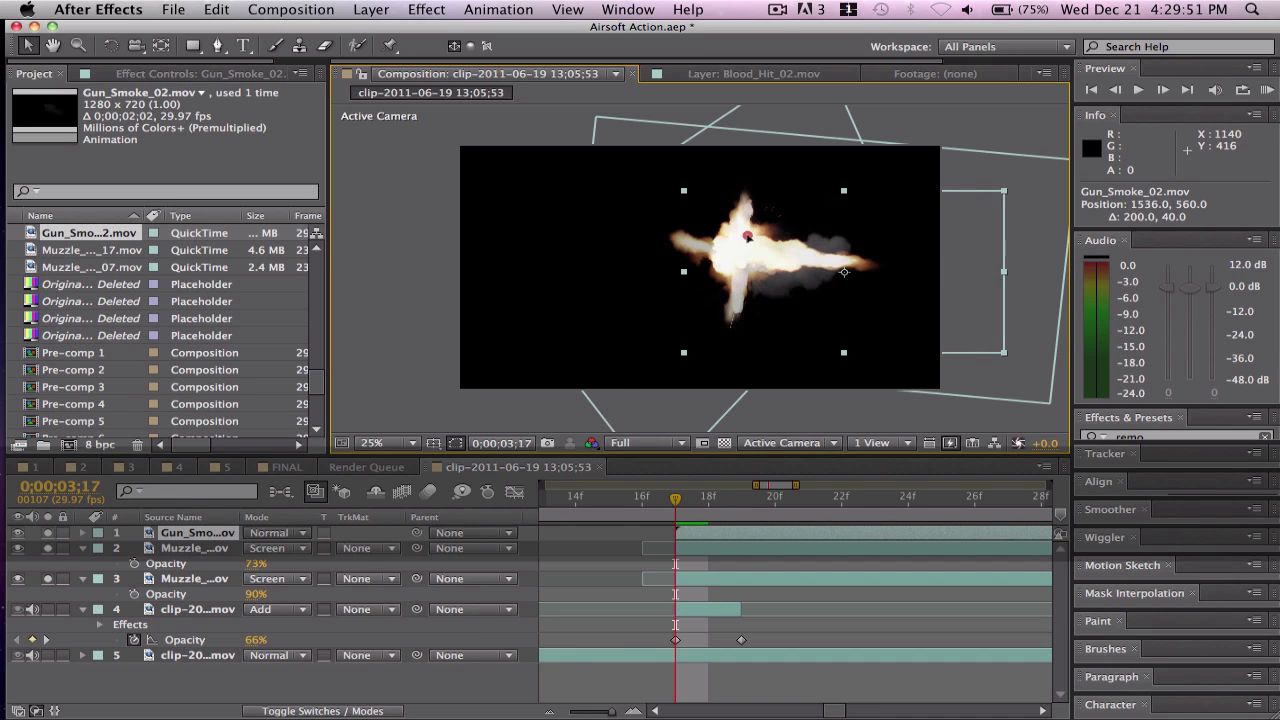
{"action": "left_click_drag", "start_coordinate": [747, 236], "coordinate": [733, 204]}
{"action": "key", "text": "comma"}
{"action": "key", "text": "comma"}
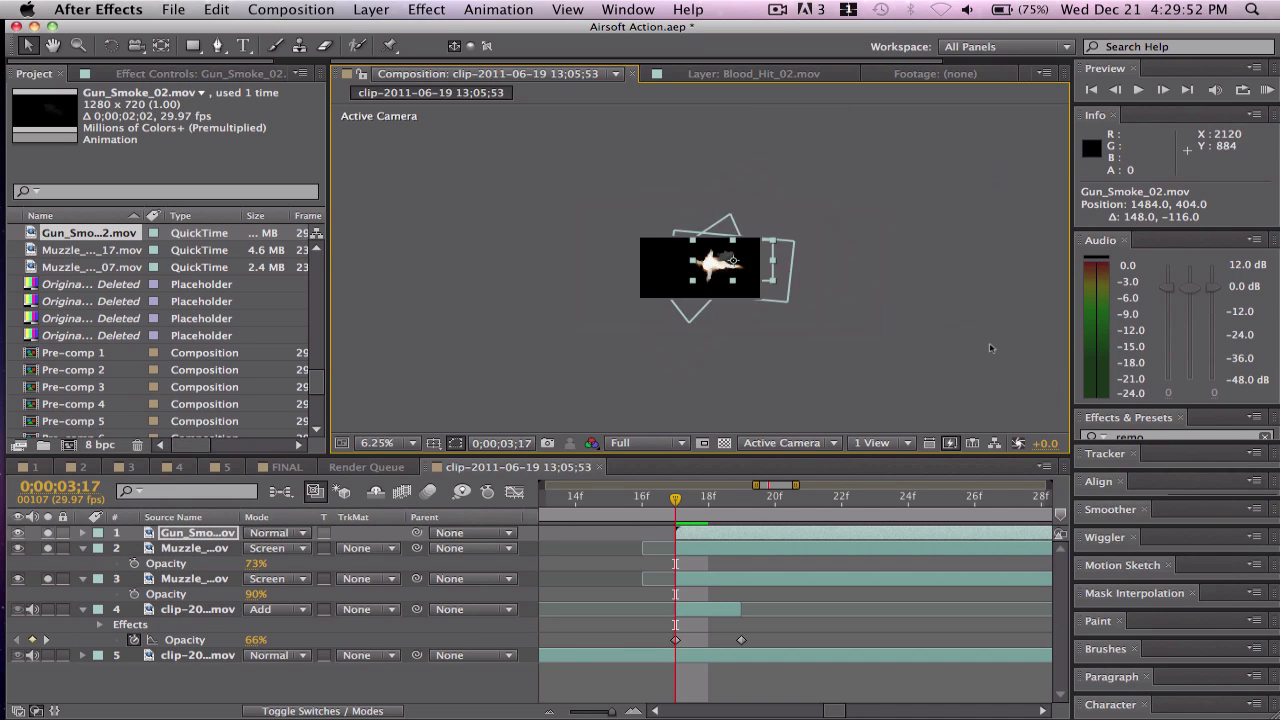
{"action": "left_click", "coordinate": [773, 281]}
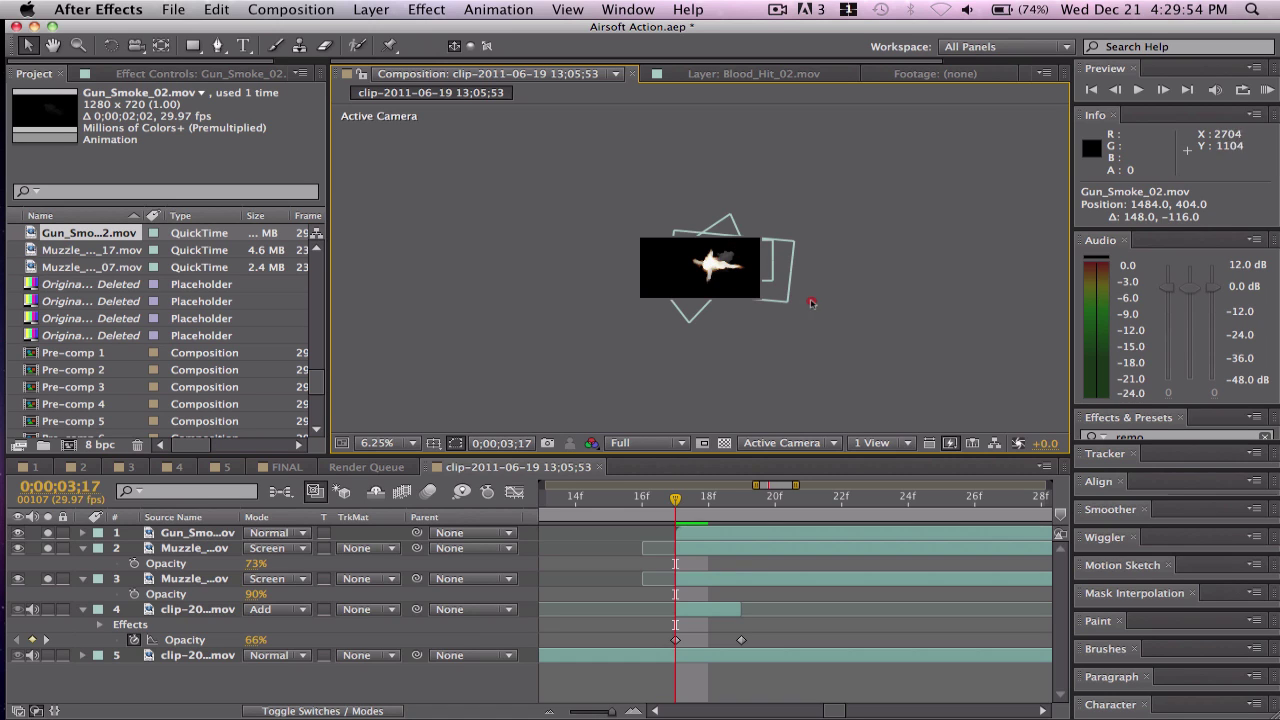
{"action": "left_click", "coordinate": [762, 261]}
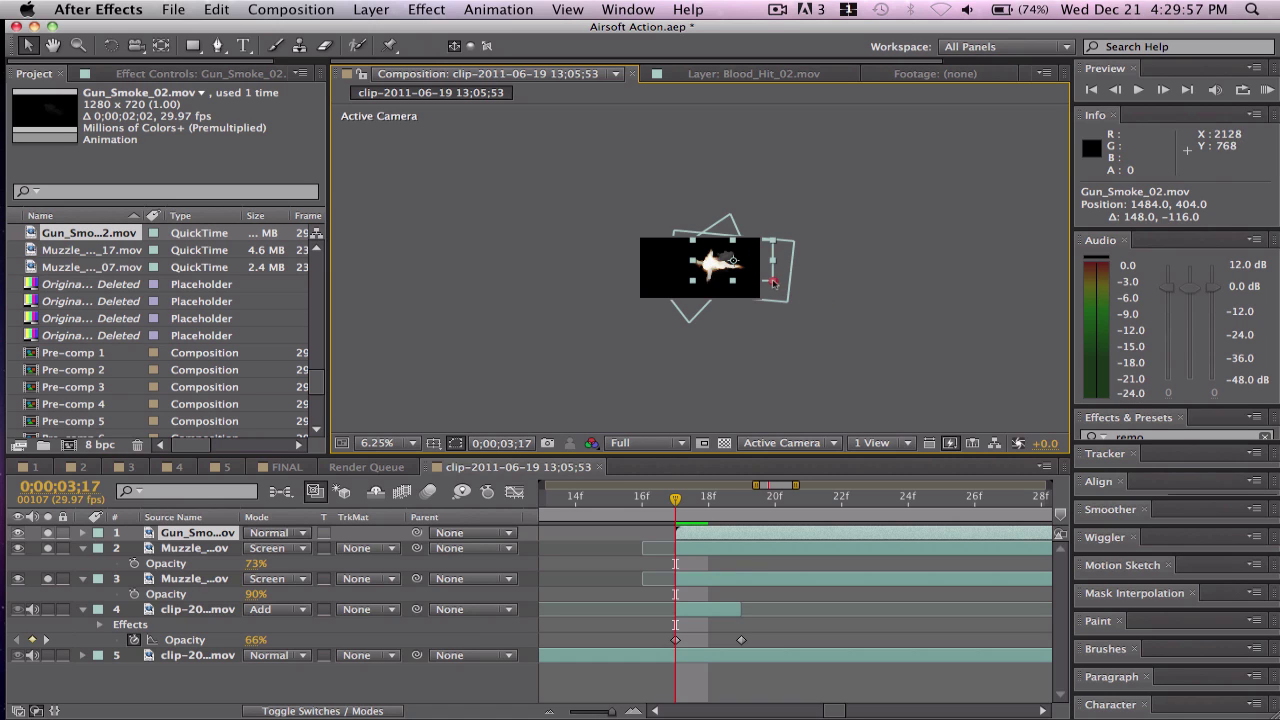
{"action": "left_click_drag", "start_coordinate": [773, 283], "coordinate": [910, 289]}
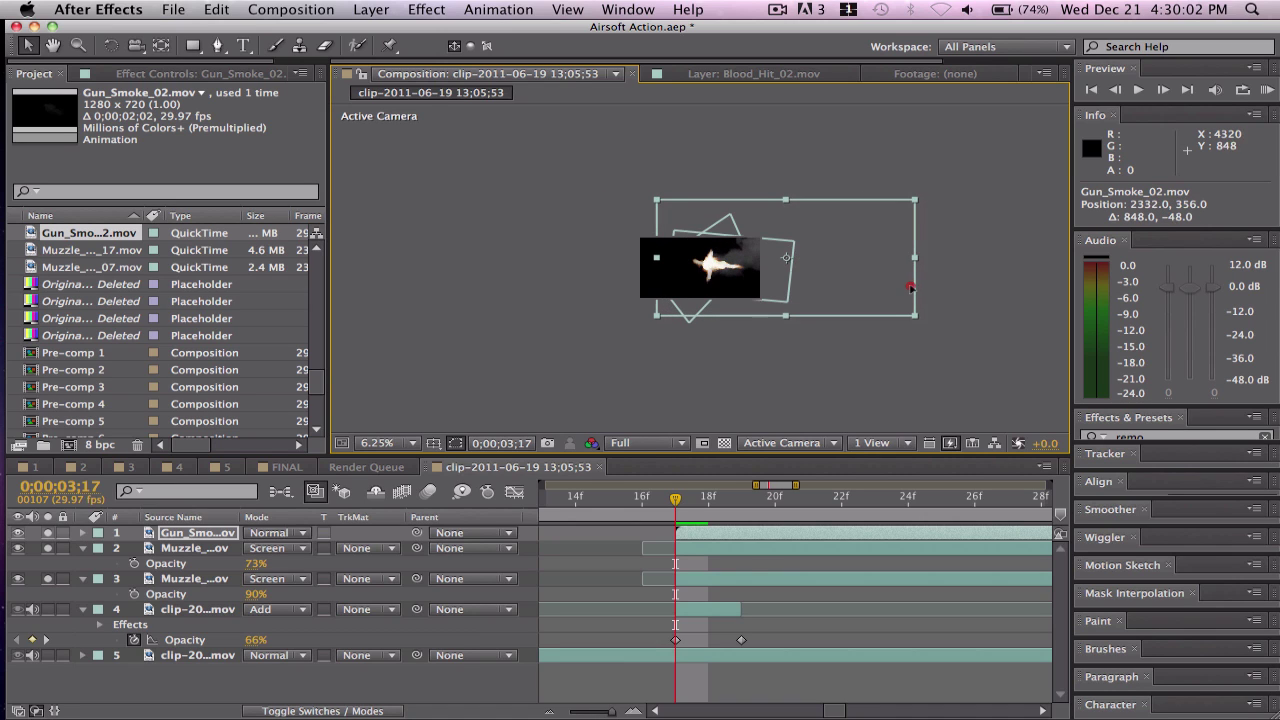
- Set the gun smoke layer's rotation to 10° and reposition it to about 2460, 536 beside the muzzle flash
{"action": "key", "text": "period"}
{"action": "key", "text": "period"}
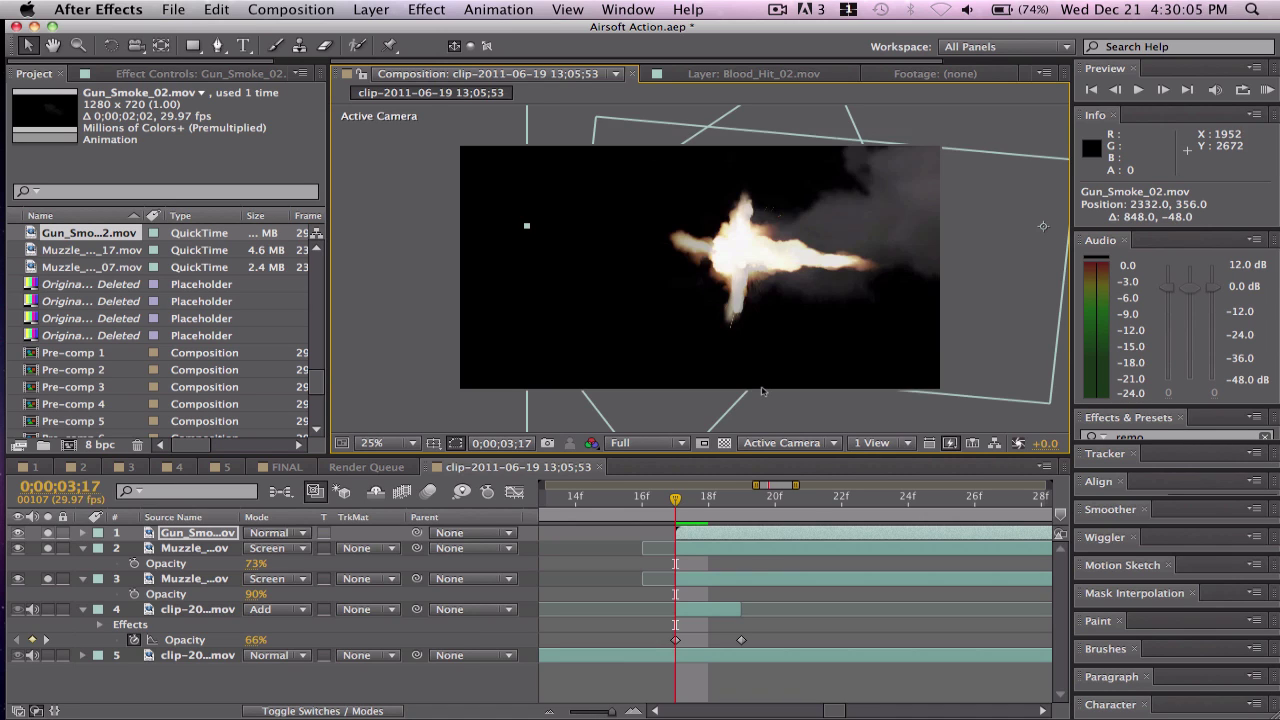
{"action": "mouse_move", "coordinate": [678, 497]}
{"action": "left_mouse_down"}
{"action": "mouse_move", "coordinate": [971, 487]}
{"action": "mouse_move", "coordinate": [645, 491]}
{"action": "mouse_move", "coordinate": [814, 493]}
{"action": "mouse_move", "coordinate": [689, 496]}
{"action": "left_mouse_up"}
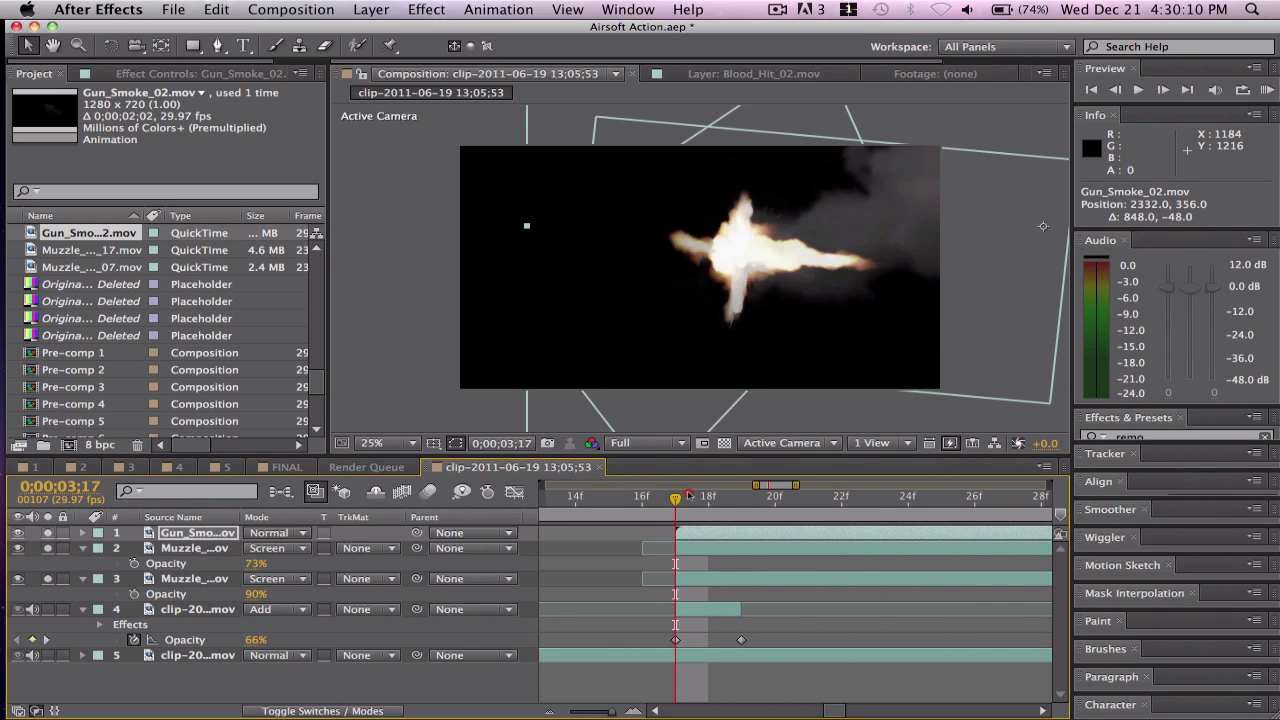
{"action": "left_click", "coordinate": [1010, 264]}
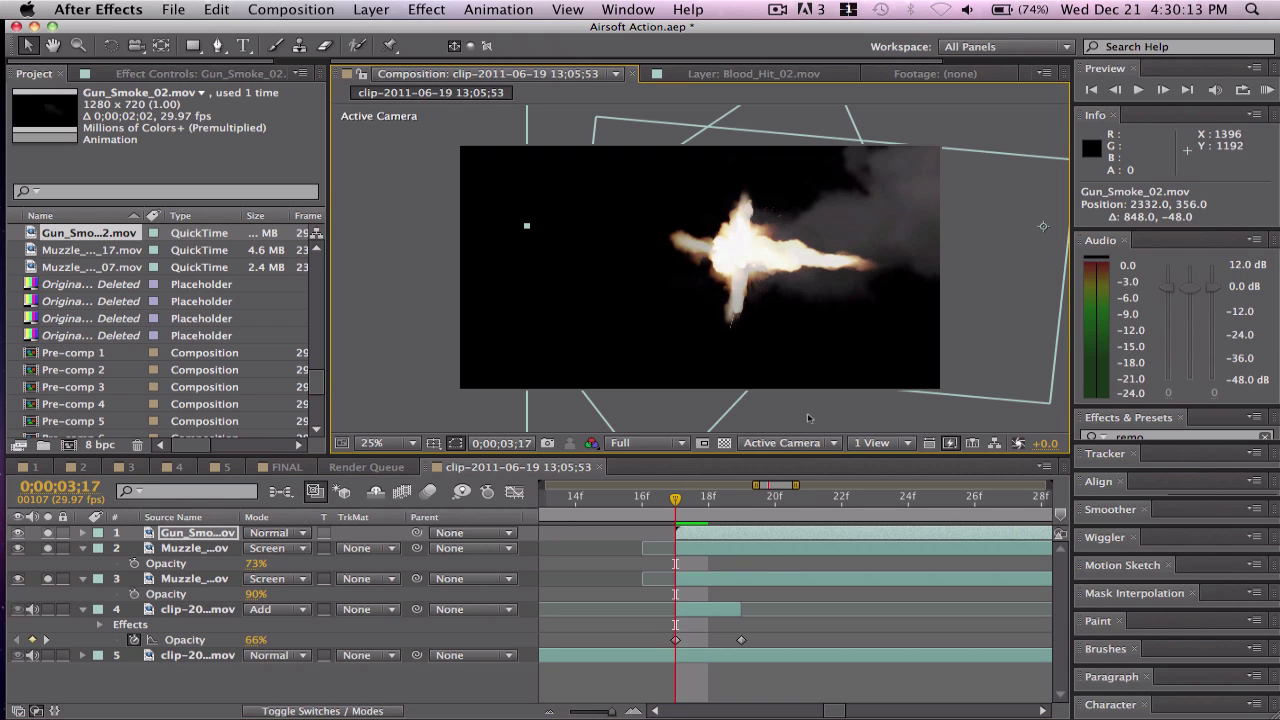
{"action": "key", "text": "r"}
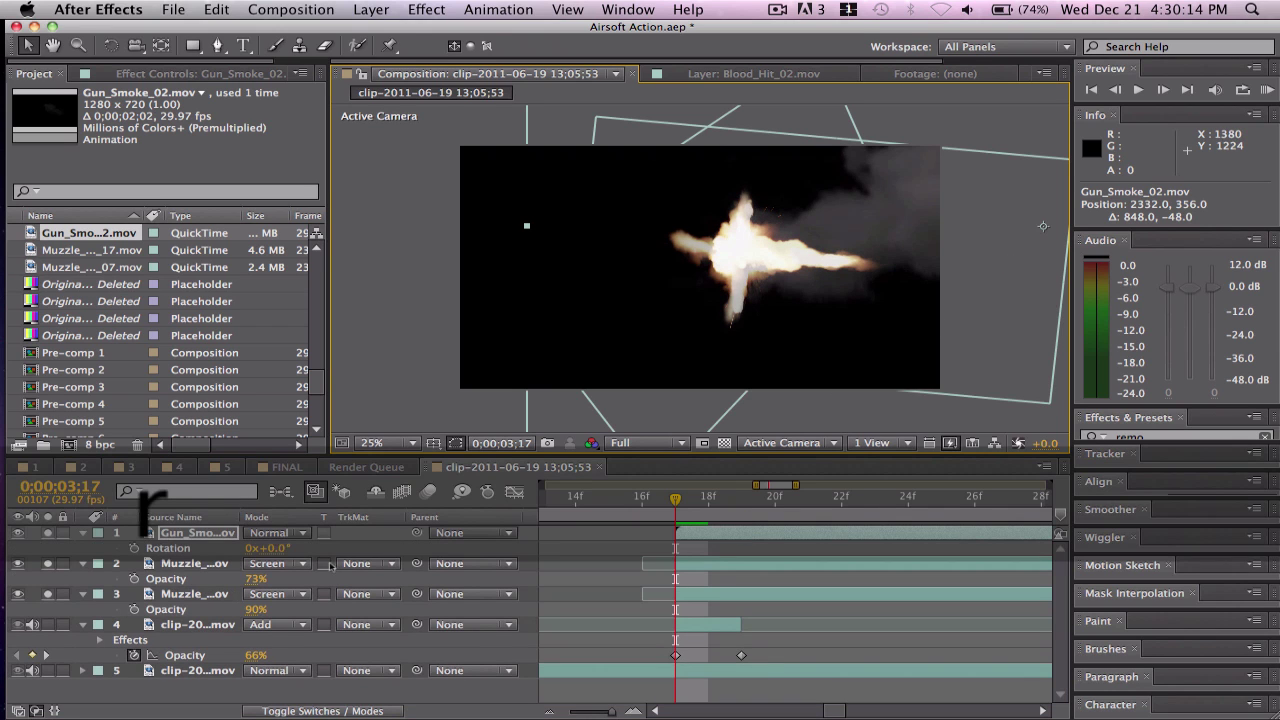
{"action": "left_click_drag", "start_coordinate": [278, 550], "coordinate": [288, 550]}
{"action": "left_click_drag", "start_coordinate": [1036, 244], "coordinate": [1041, 286]}
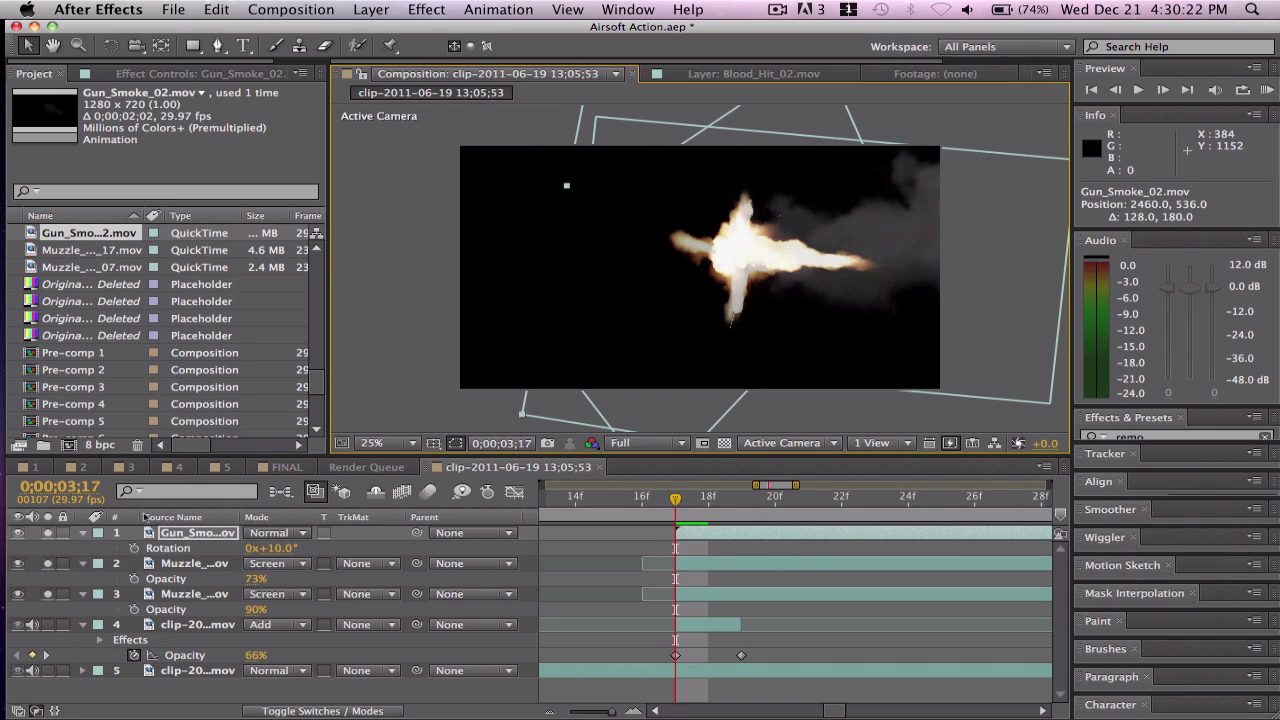
- Set the gun smoke layer's blending mode to Screen and unsolo the smoke and both muzzle flash layers
{"action": "left_click", "coordinate": [300, 535]}
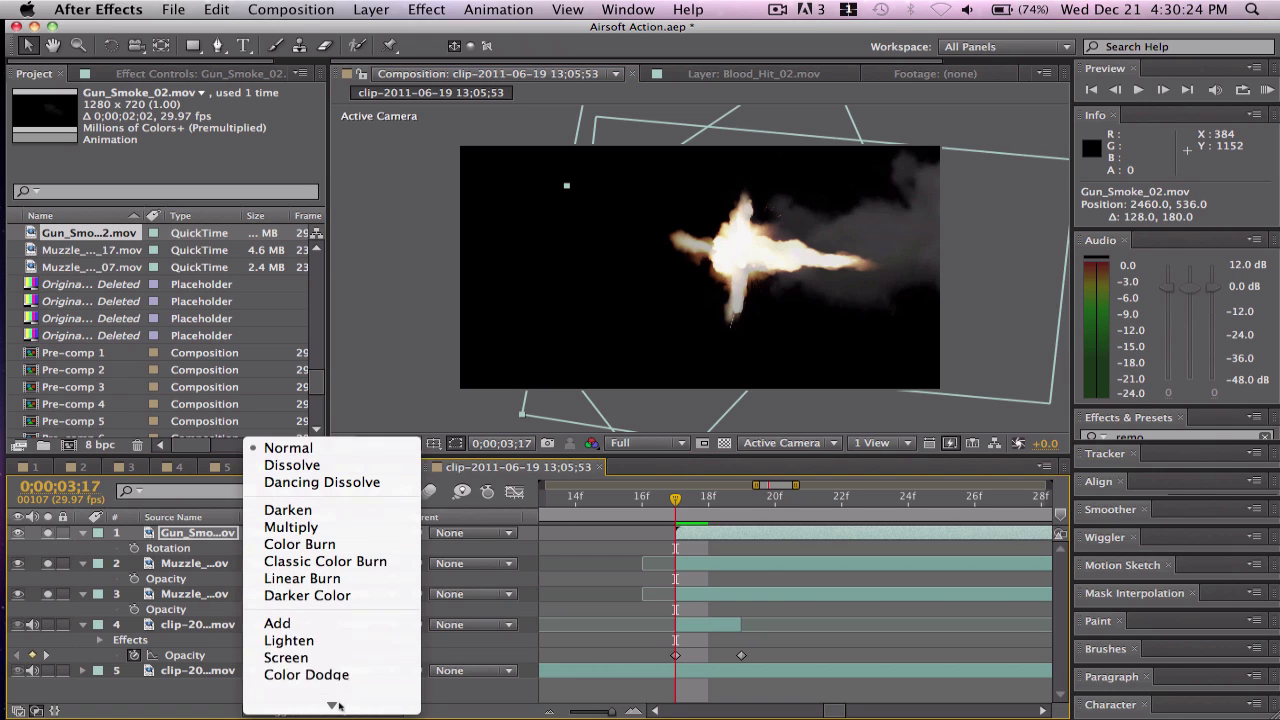
{"action": "left_click", "coordinate": [301, 643]}
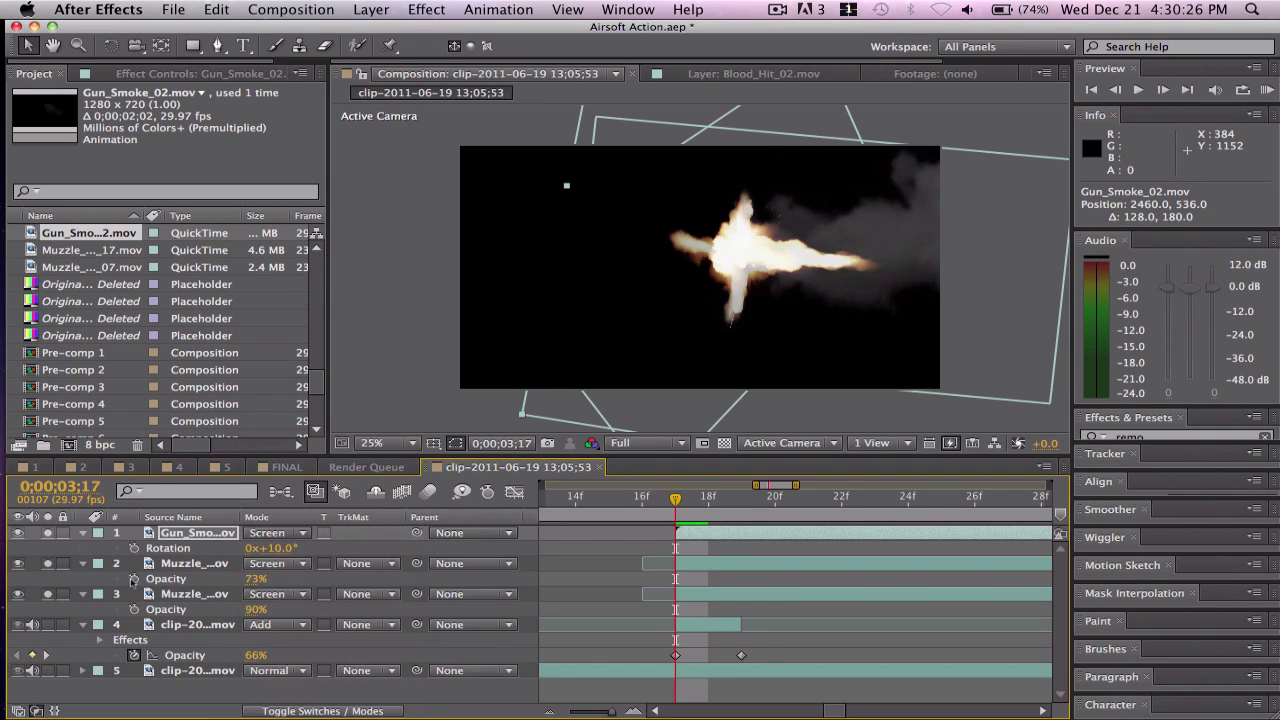
{"action": "left_click", "coordinate": [47, 593]}
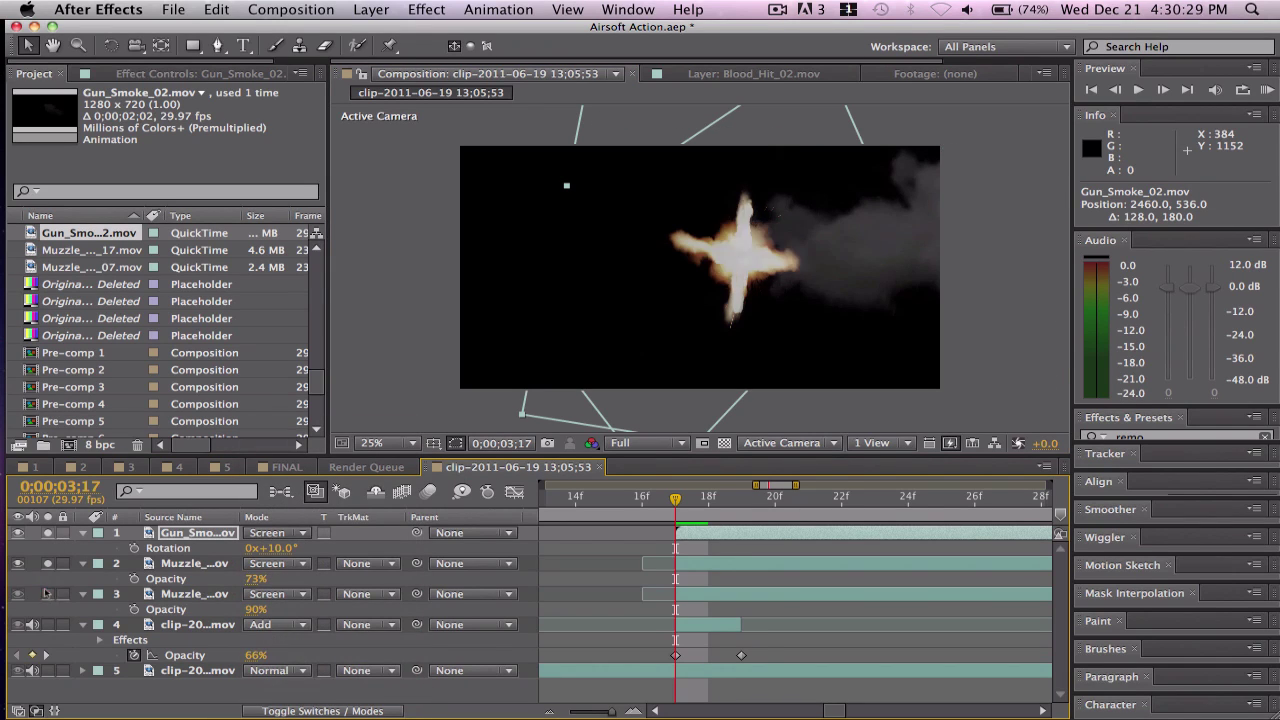
{"action": "left_click", "coordinate": [47, 564]}
{"action": "left_click", "coordinate": [47, 533]}
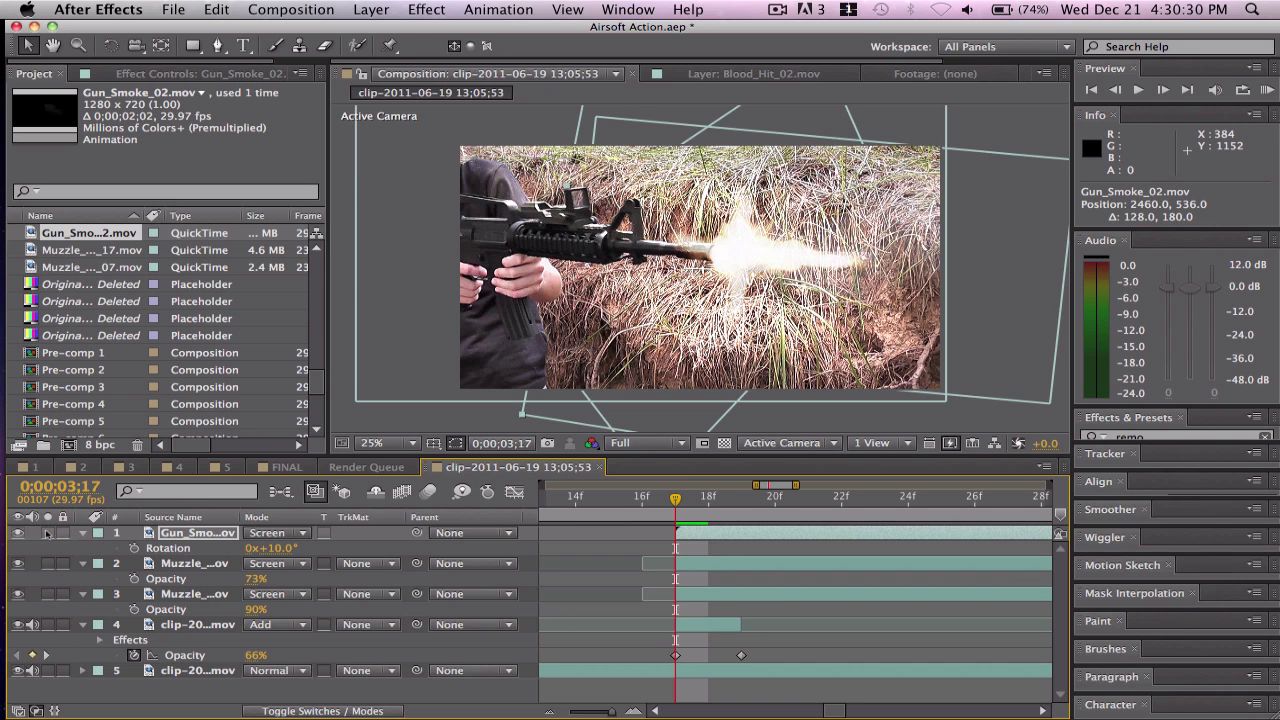
- Scrub and play back the shot to review the combined muzzle flash, light cast and gun smoke
{"action": "left_click_drag", "start_coordinate": [677, 503], "coordinate": [846, 515]}
{"action": "key", "text": "space"}
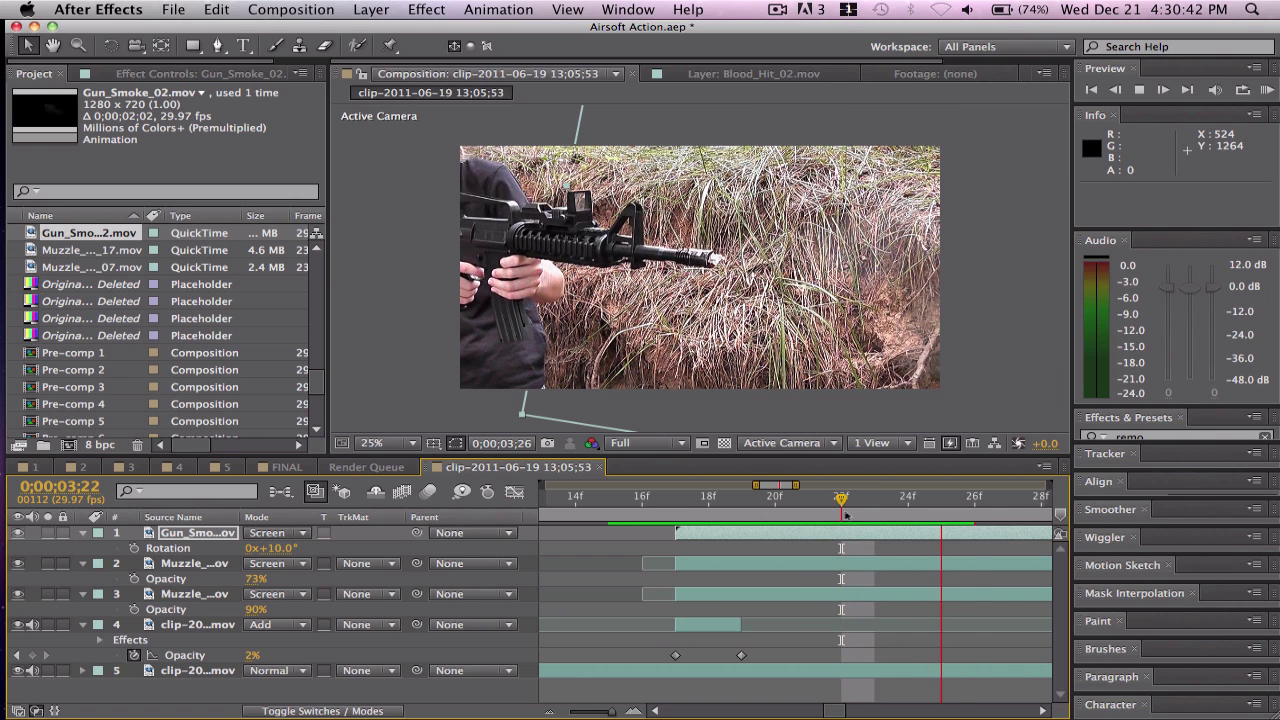
{"action": "left_click", "coordinate": [663, 512]}
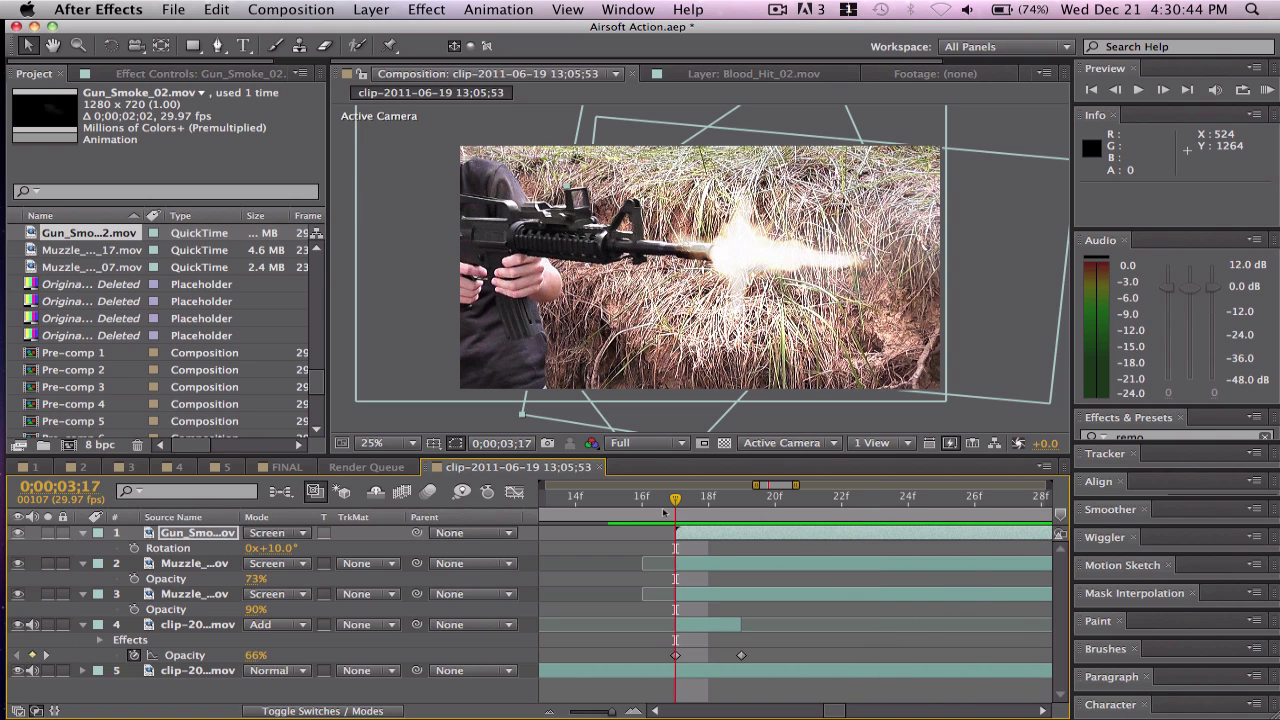
{"action": "left_click", "coordinate": [622, 498]}
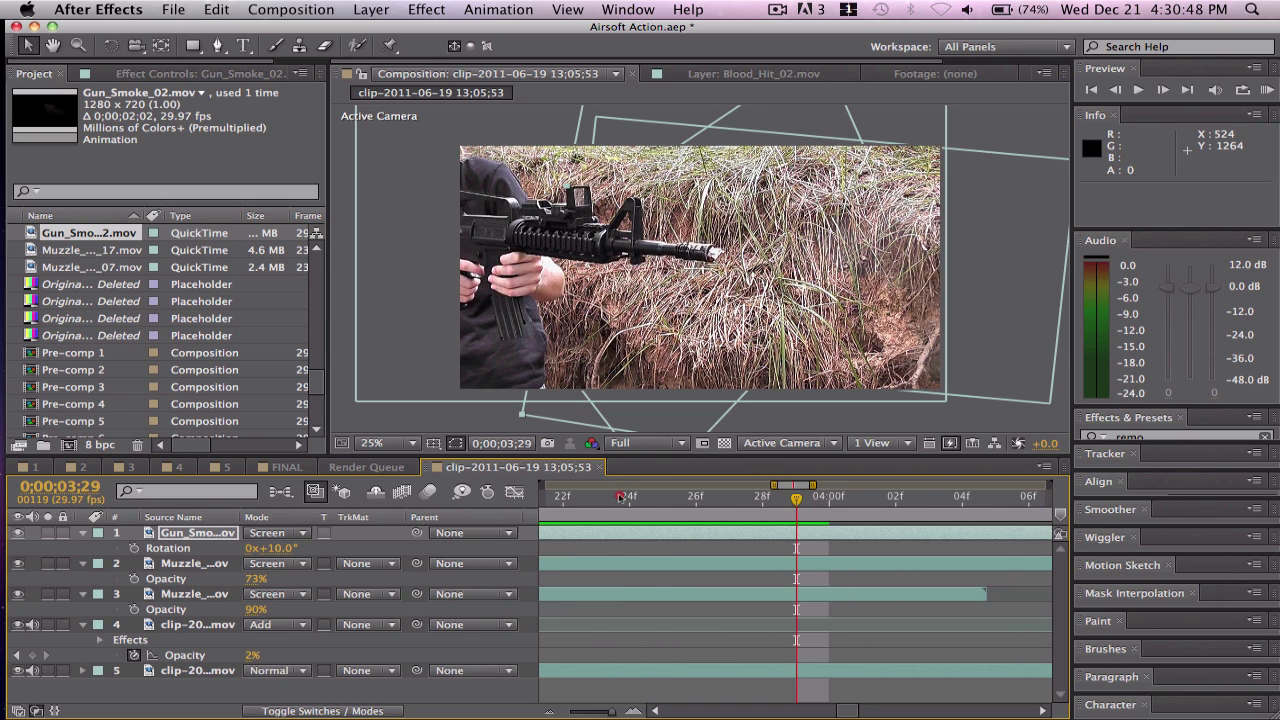
{"action": "left_click", "coordinate": [628, 497]}
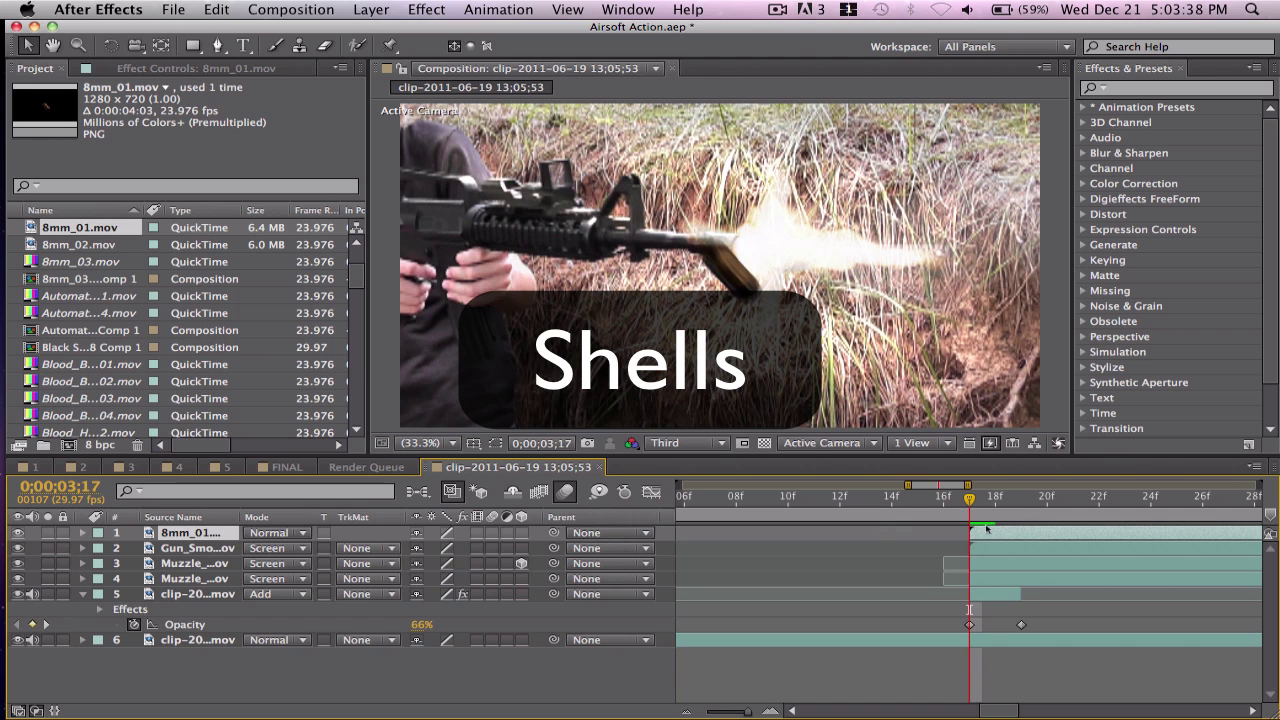
- Slide the 8mm_01 shell clip earlier in the timeline and trim its start to 0;00;03;18
{"action": "left_click", "coordinate": [995, 497]}
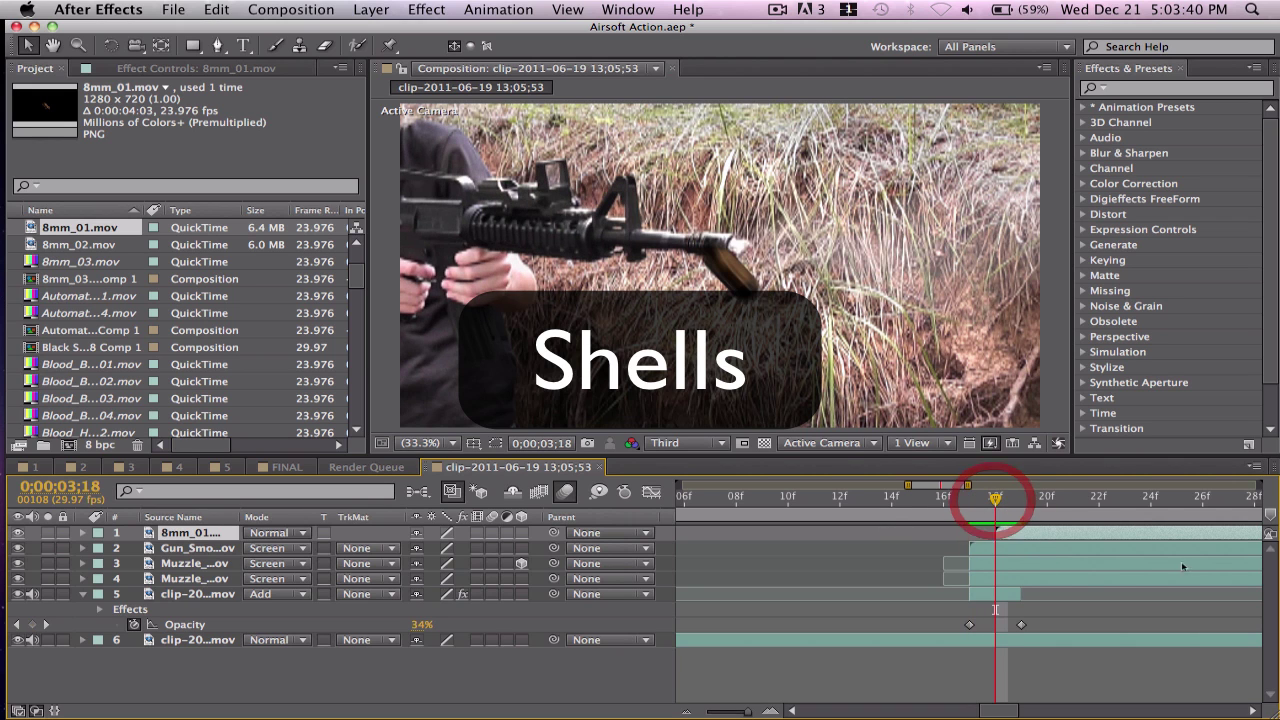
{"action": "mouse_move", "coordinate": [1170, 532]}
{"action": "left_mouse_down"}
{"action": "mouse_move", "coordinate": [957, 533]}
{"action": "mouse_move", "coordinate": [1042, 537]}
{"action": "left_mouse_up"}
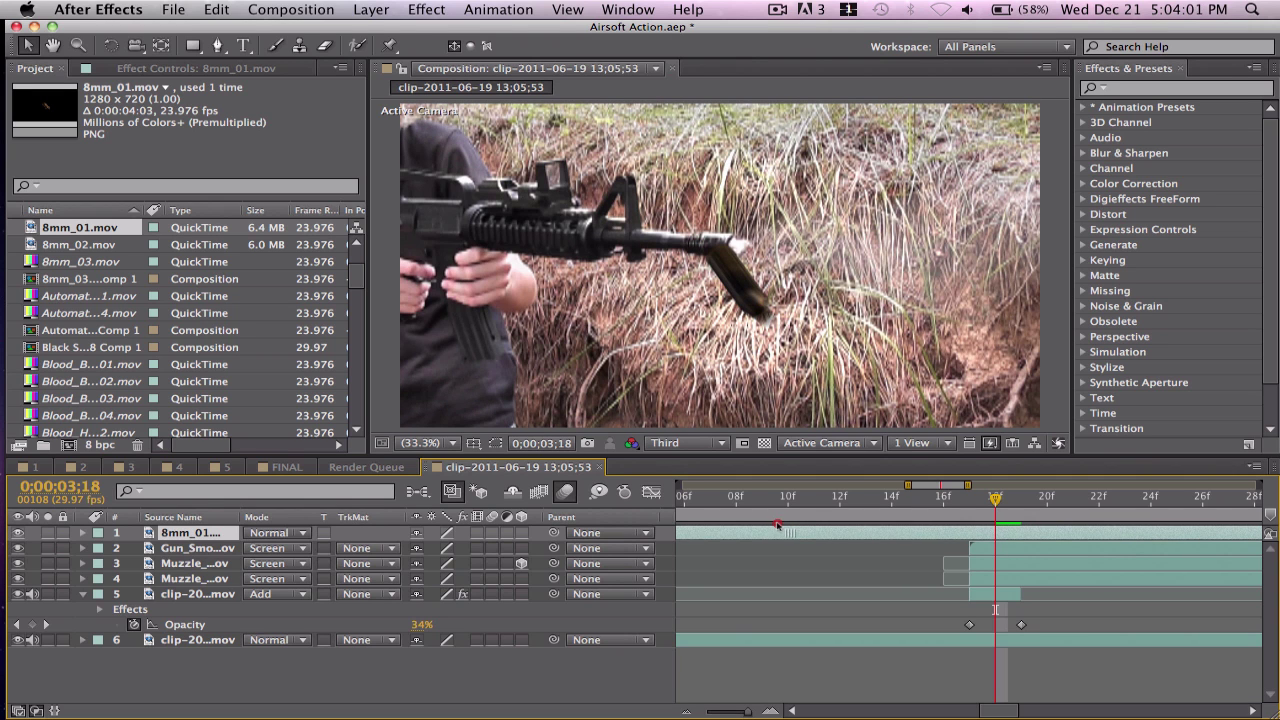
{"action": "left_click", "coordinate": [778, 525]}
{"action": "key", "text": "alt+bracketleft"}
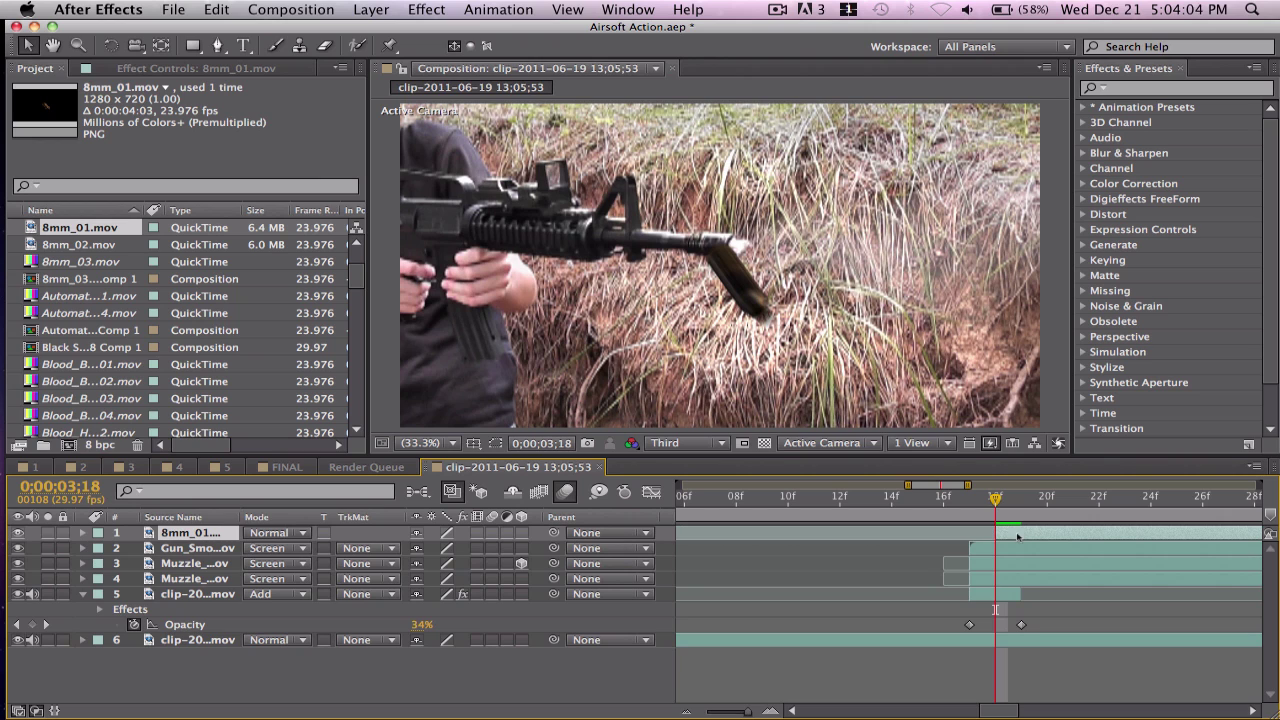
- Rotate the 8mm_01 shell until it lies roughly horizontal and scale it to 37%
{"action": "key", "text": "w"}
{"action": "left_click_drag", "start_coordinate": [738, 278], "coordinate": [891, 124]}
{"action": "key", "text": "s"}
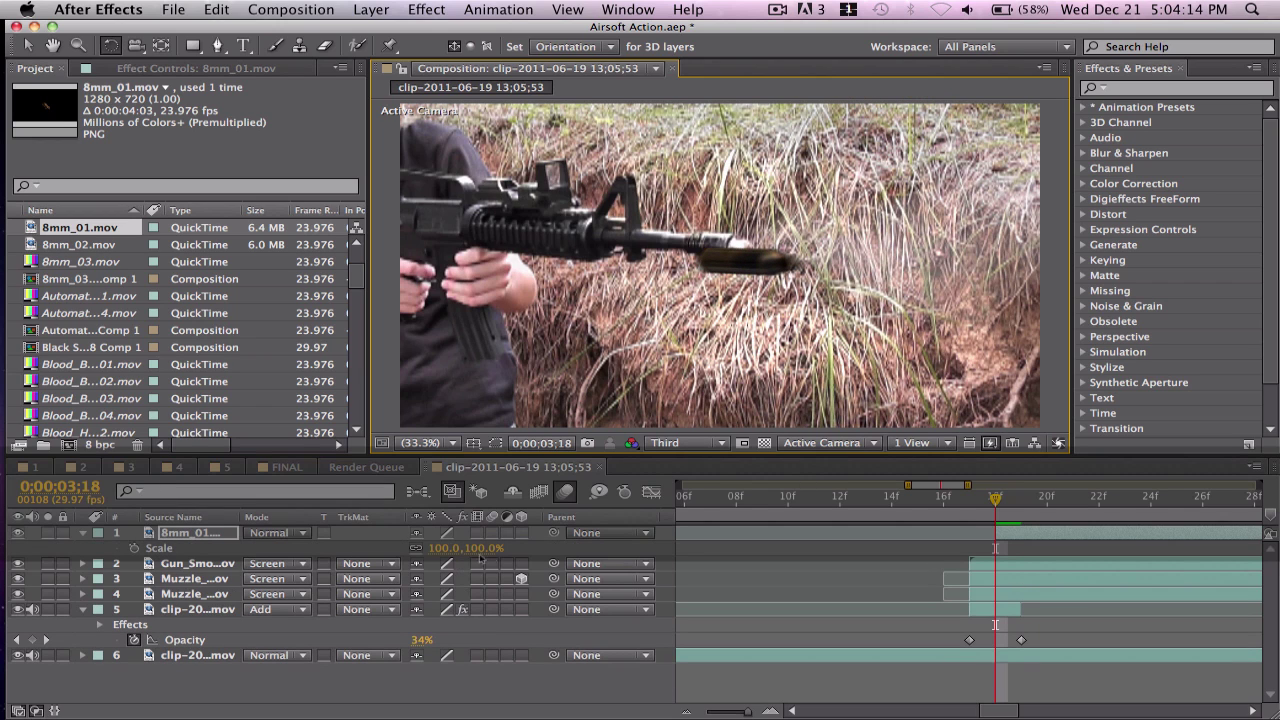
{"action": "left_click_drag", "start_coordinate": [481, 551], "coordinate": [416, 548]}
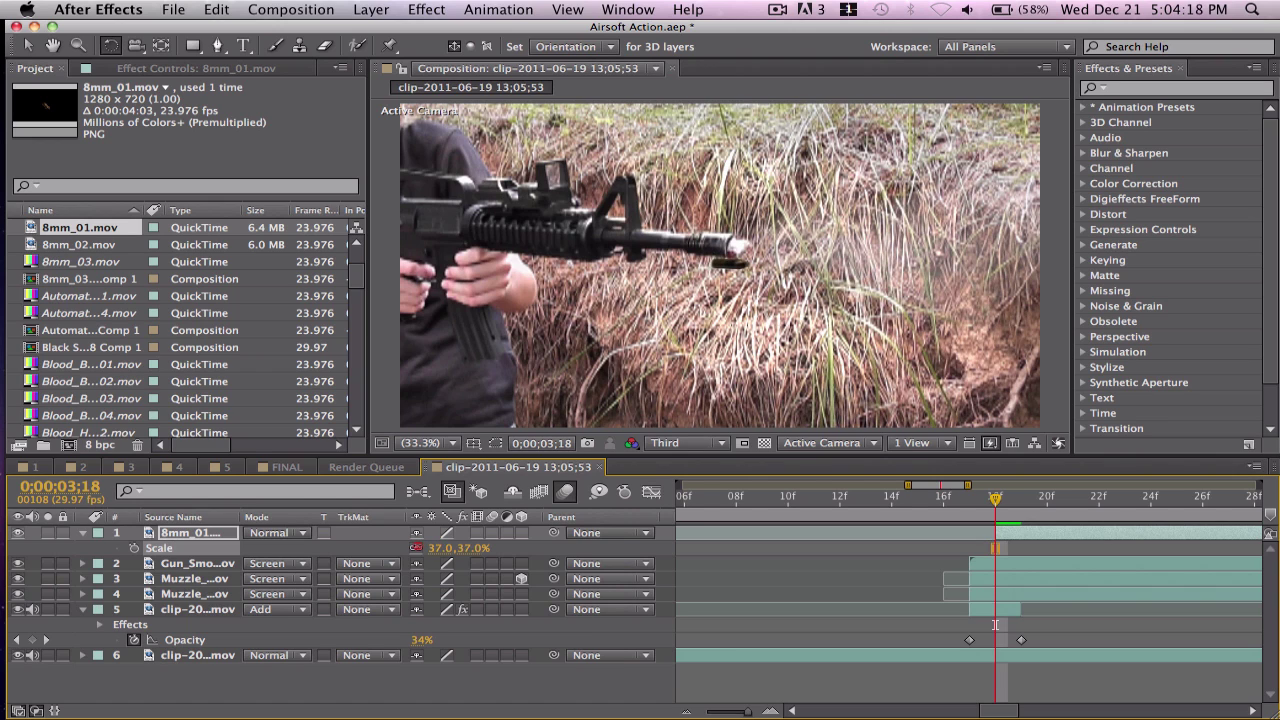
{"action": "left_click_drag", "start_coordinate": [416, 548], "coordinate": [418, 547]}
- Move the shell onto the rifle's ejection port, at about 84, 411
{"action": "key", "text": "v"}
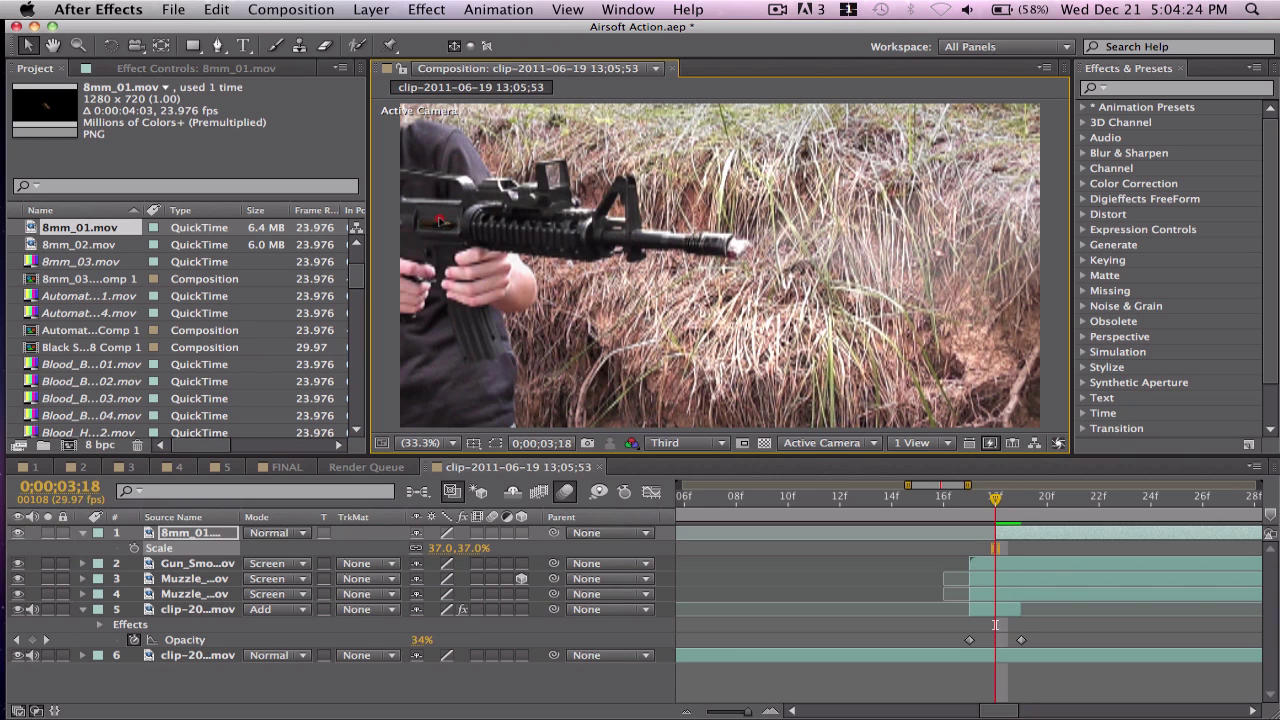
{"action": "left_click", "coordinate": [440, 220]}
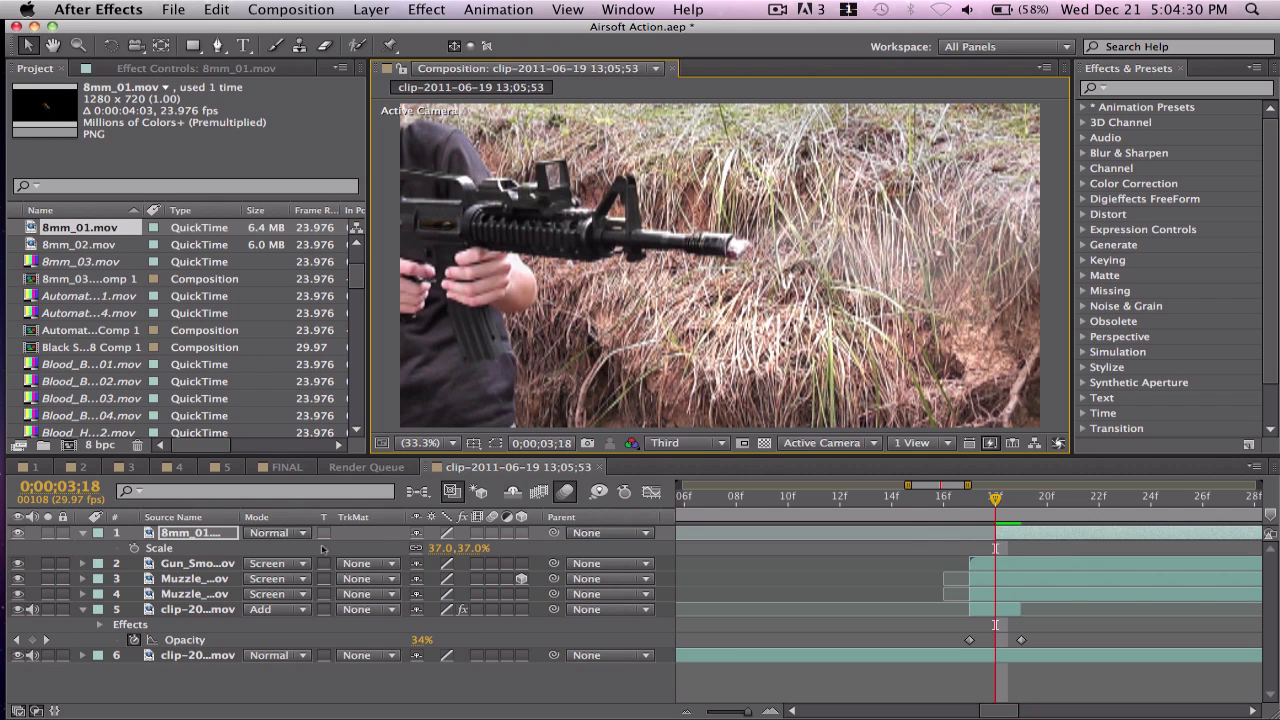
- Make the 8mm_01 shell layer 3D and set a Position keyframe at 0;00;03;18
{"action": "key", "text": "s"}
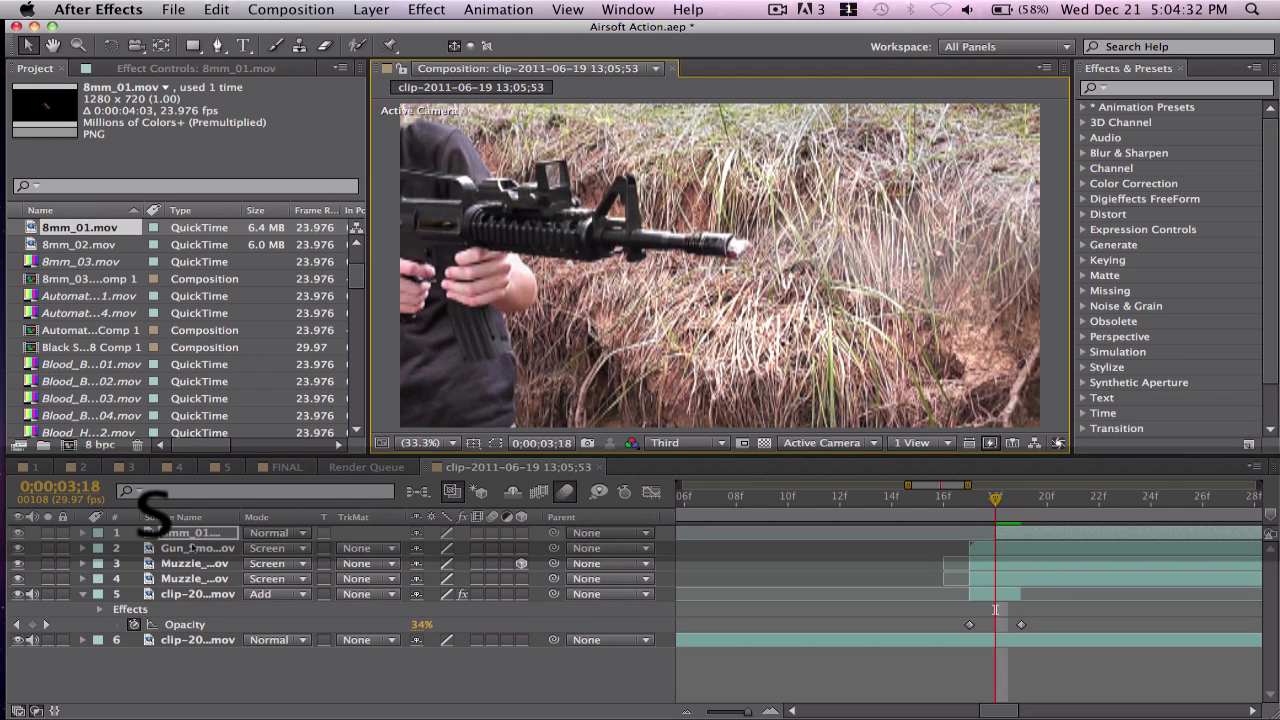
{"action": "key", "text": "p"}
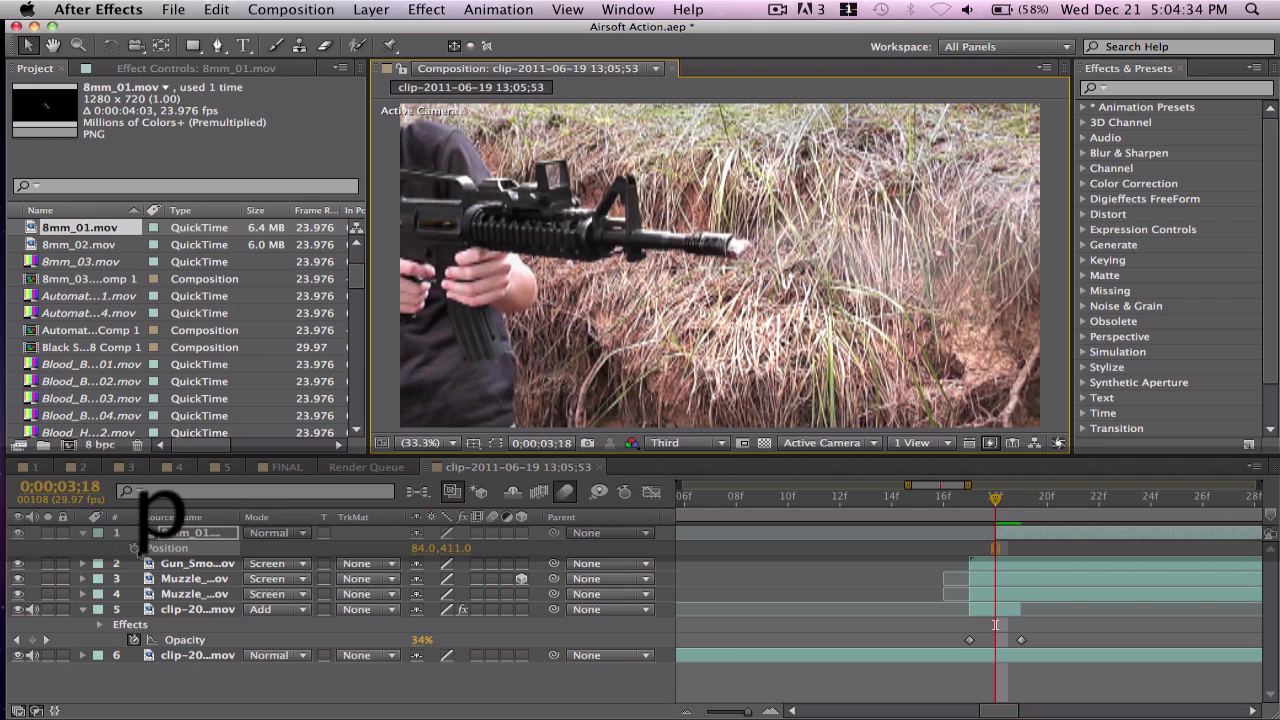
{"action": "left_click", "coordinate": [521, 532]}
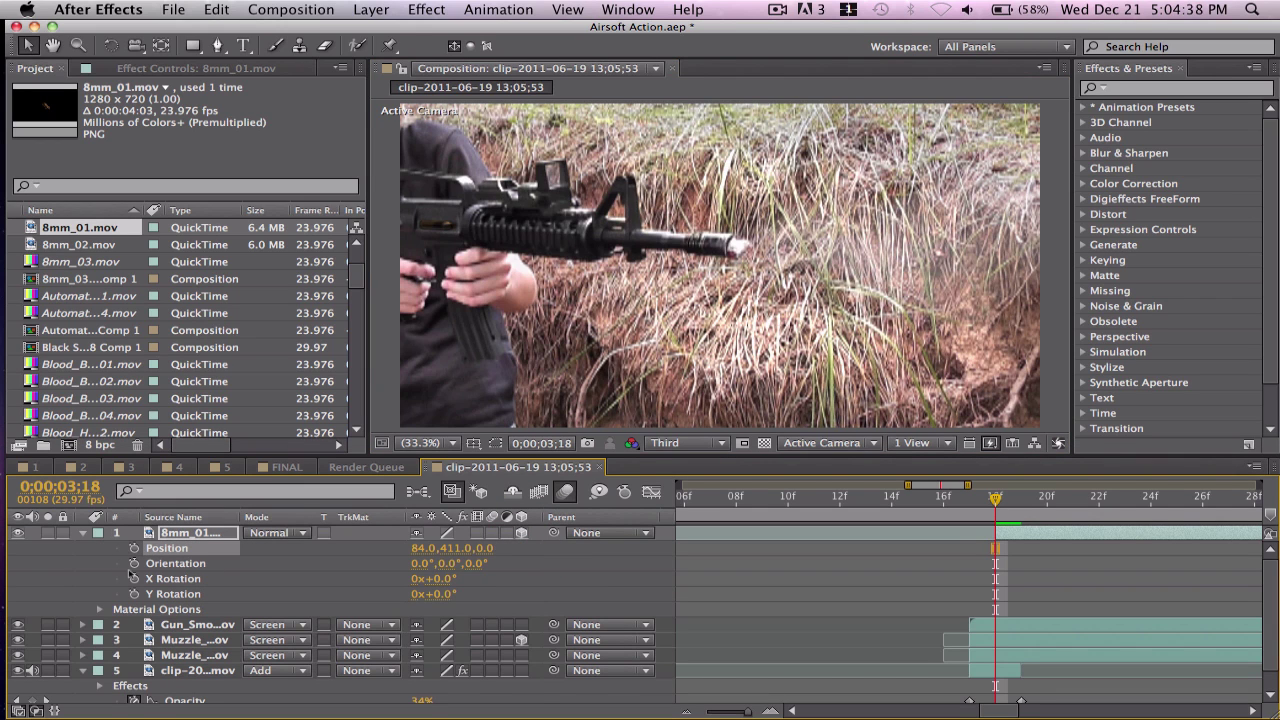
{"action": "left_click", "coordinate": [133, 548]}
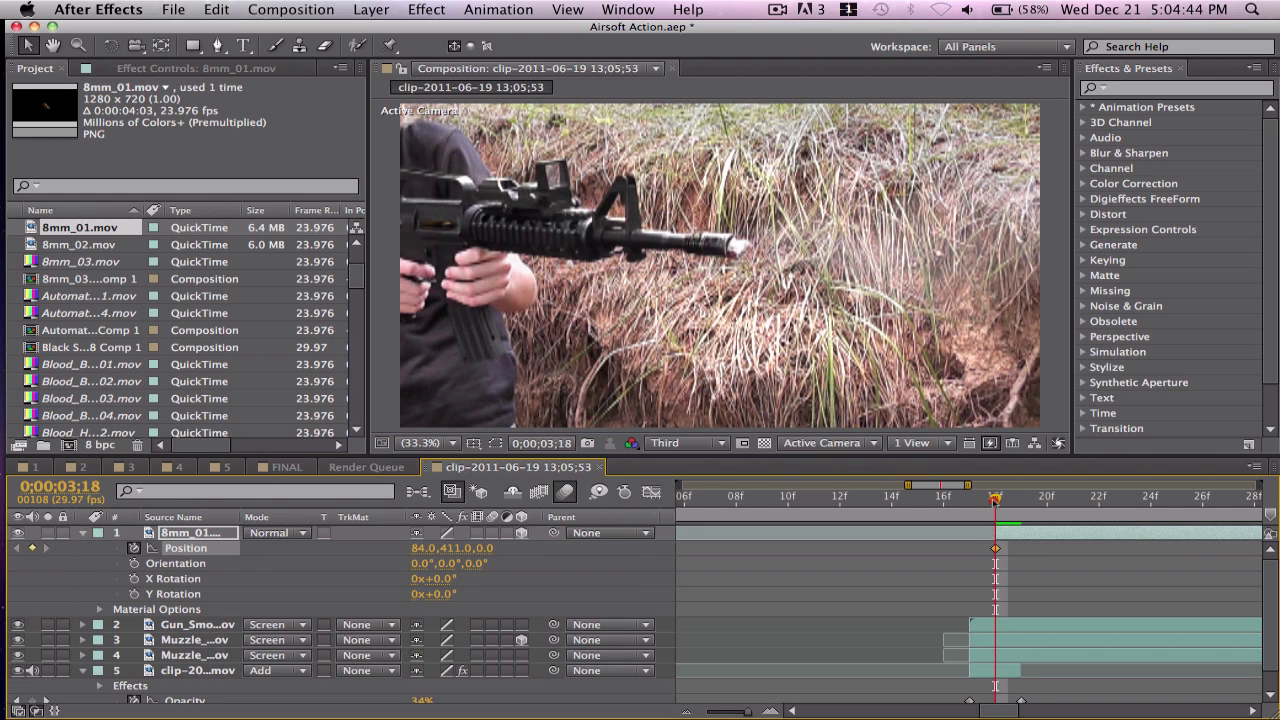
- Keyframe the shell's position at 0;00;03;22 to 260, 411, -939 so that it flies out towards the camera
{"action": "left_click_drag", "start_coordinate": [998, 500], "coordinate": [1099, 500]}
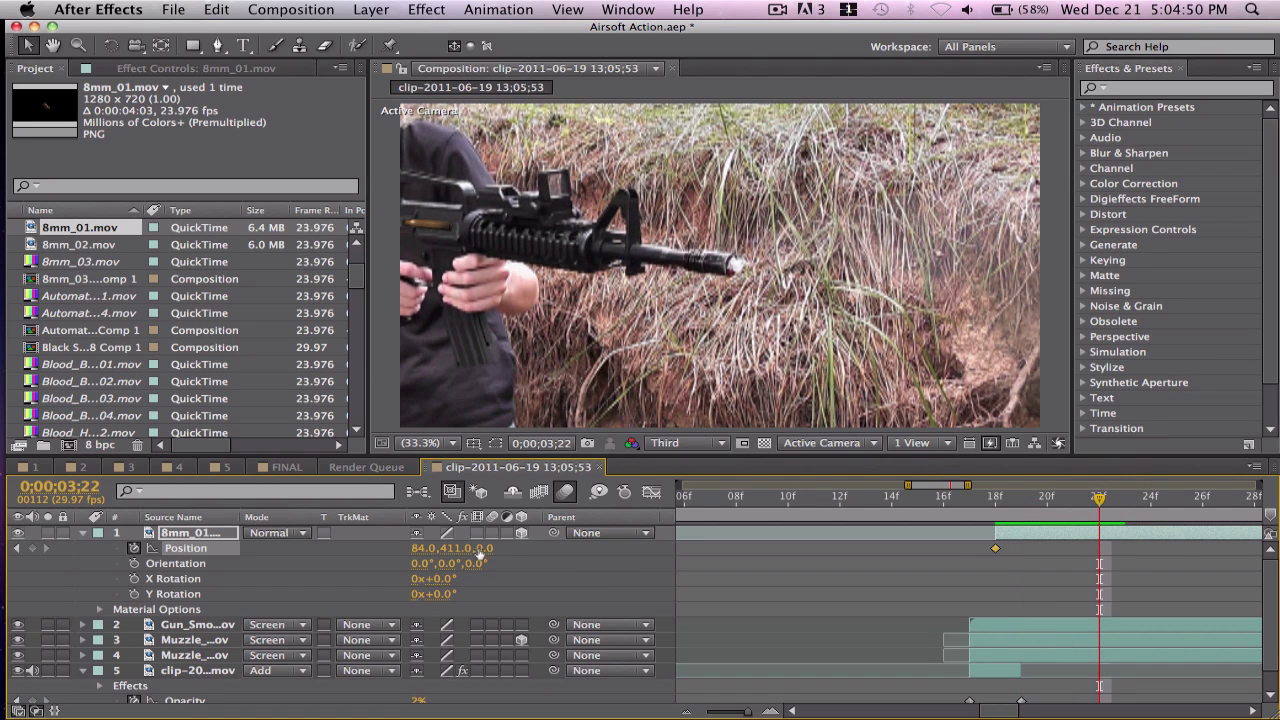
{"action": "left_click_drag", "start_coordinate": [519, 541], "coordinate": [267, 546]}
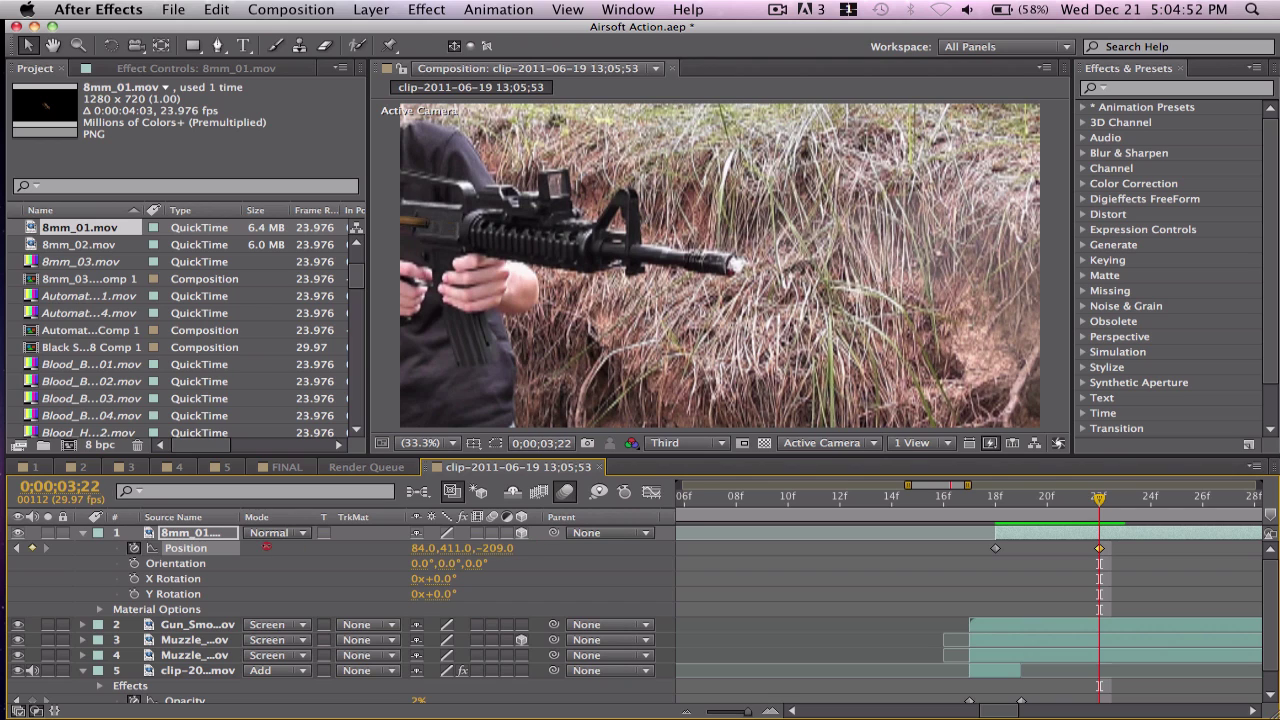
{"action": "left_click_drag", "start_coordinate": [2, 533], "coordinate": [7, 531]}
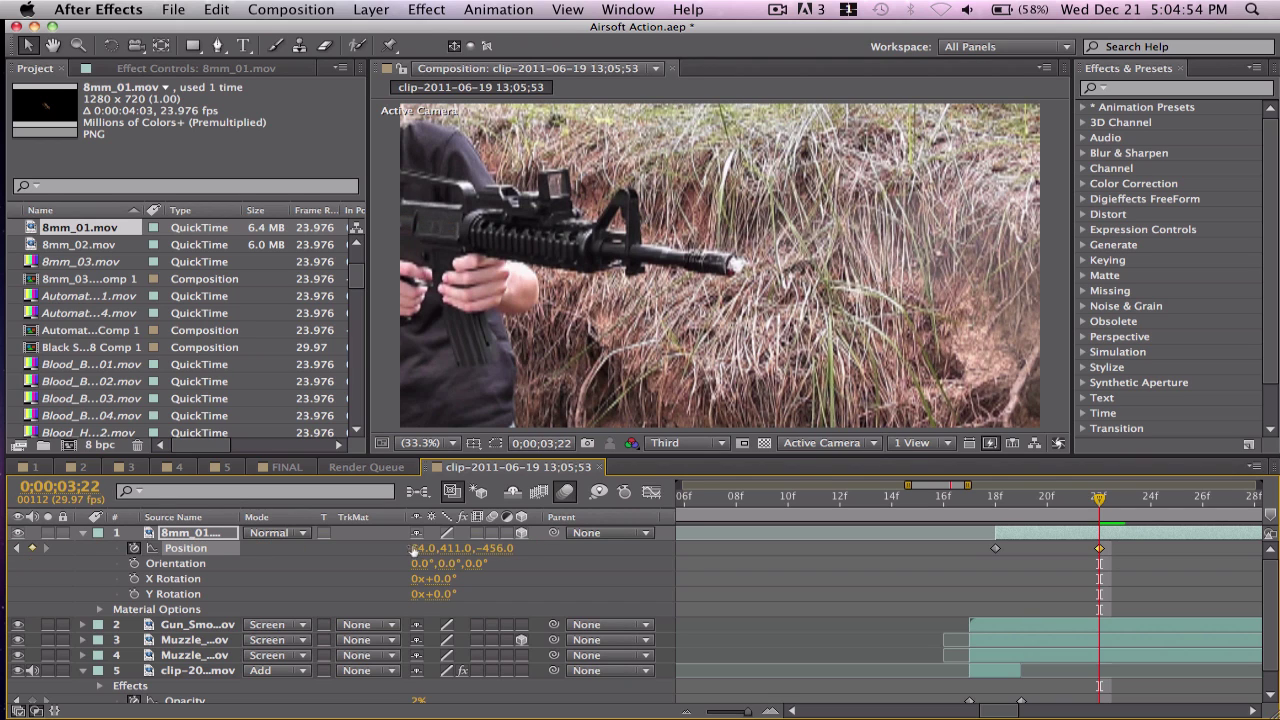
{"action": "left_click_drag", "start_coordinate": [417, 549], "coordinate": [731, 547]}
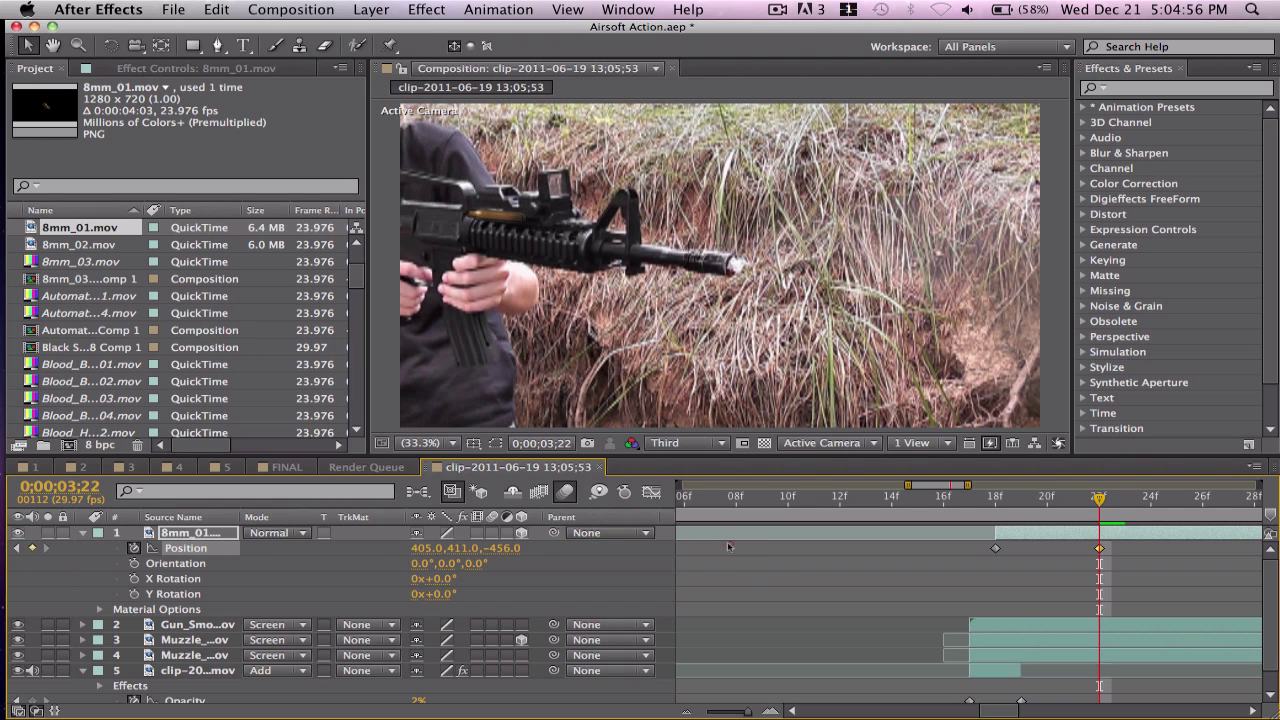
{"action": "left_click_drag", "start_coordinate": [549, 546], "coordinate": [3, 530]}
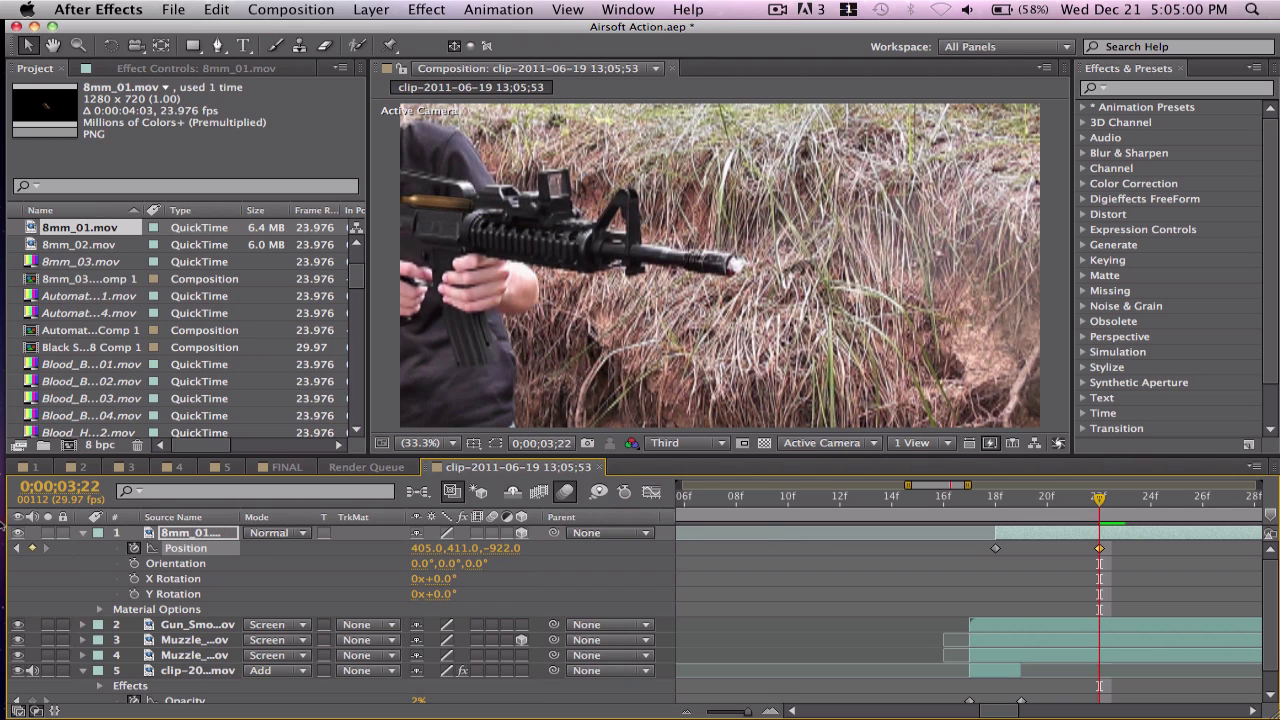
{"action": "left_click_drag", "start_coordinate": [419, 548], "coordinate": [220, 552]}
- Bend the shell's motion path upwards near the ejection port by adjusting the direction handle of its first Position keyframe
{"action": "scroll", "coordinate": [447, 266], "scroll_direction": "up", "scroll_amount": 2}
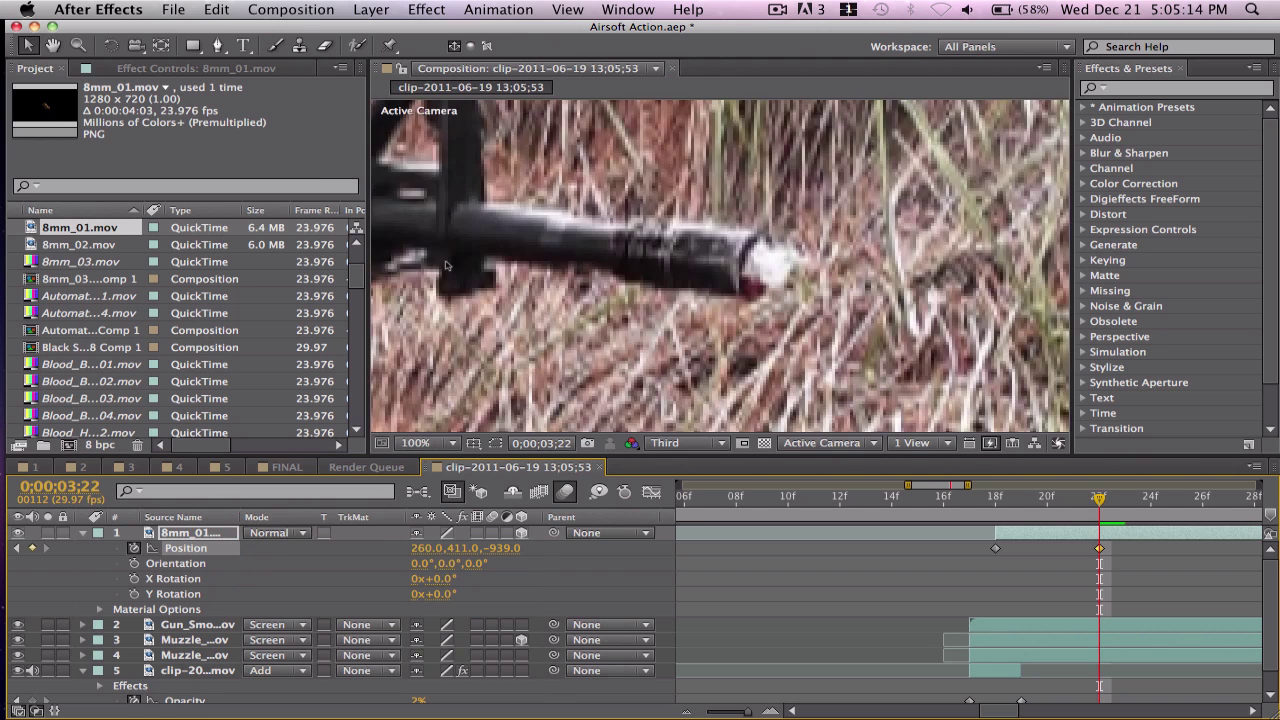
{"action": "scroll", "coordinate": [447, 266], "scroll_direction": "up", "scroll_amount": 2}
{"action": "key", "text": "h"}
{"action": "left_click_drag", "start_coordinate": [426, 220], "coordinate": [1240, 467]}
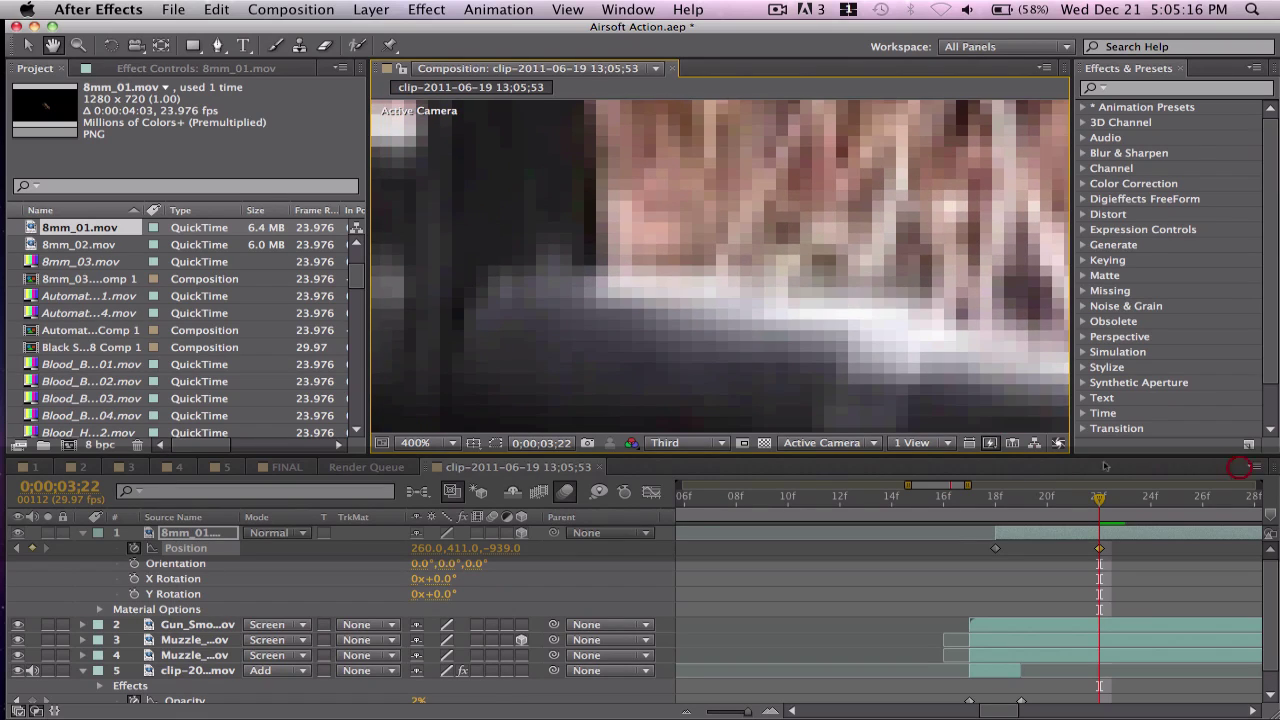
{"action": "scroll", "coordinate": [737, 380], "scroll_direction": "down", "scroll_amount": 2}
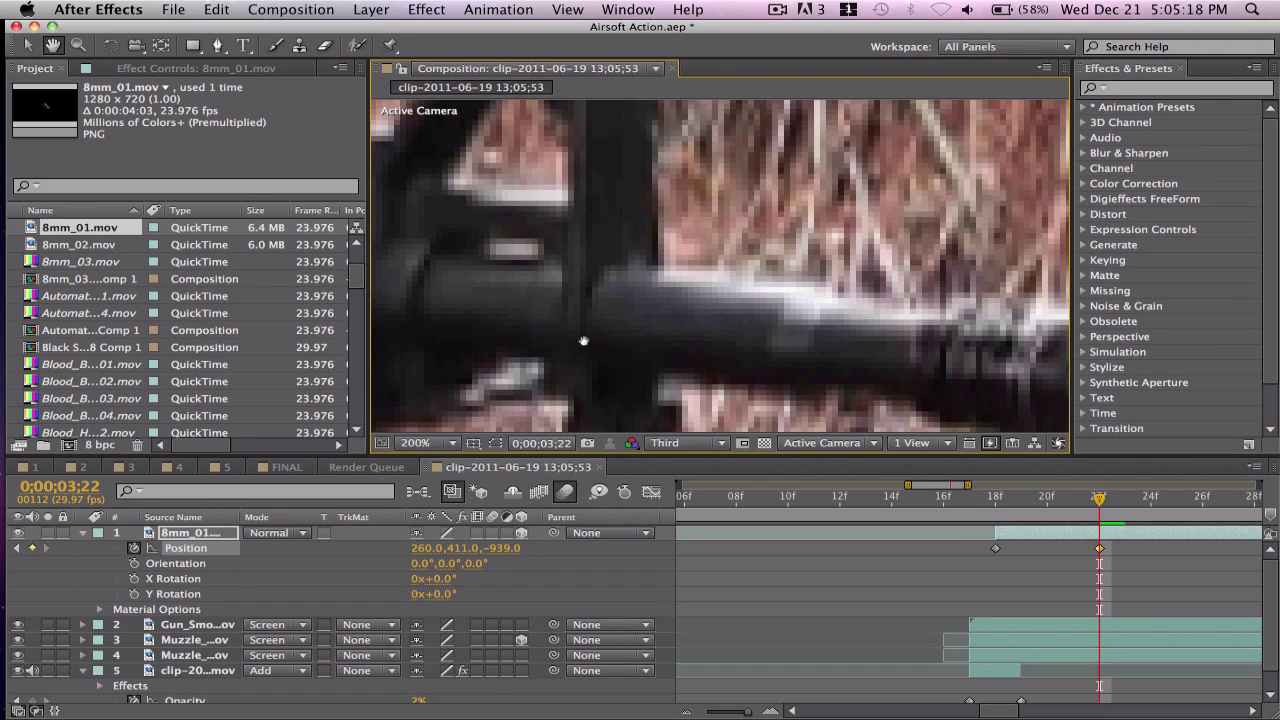
{"action": "left_click_drag", "start_coordinate": [584, 341], "coordinate": [1088, 349]}
{"action": "left_click_drag", "start_coordinate": [672, 285], "coordinate": [1246, 322]}
{"action": "left_click_drag", "start_coordinate": [724, 270], "coordinate": [1080, 339]}
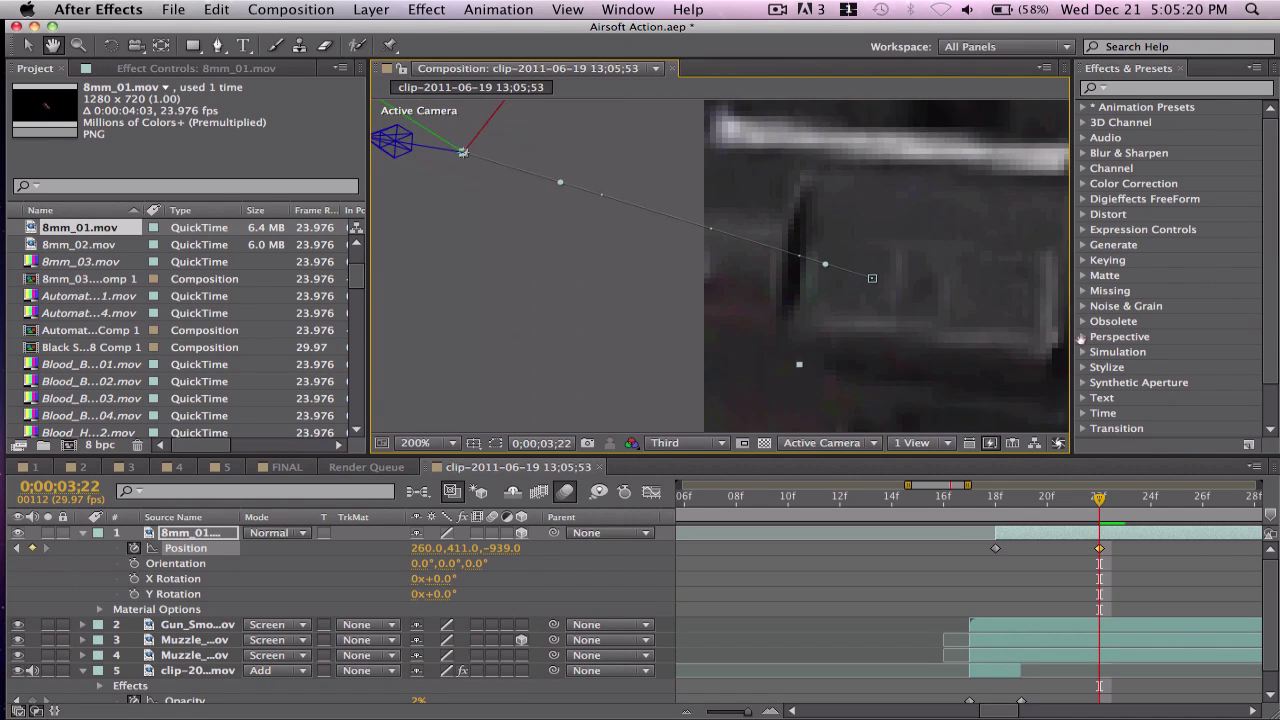
{"action": "left_click_drag", "start_coordinate": [914, 334], "coordinate": [968, 390]}
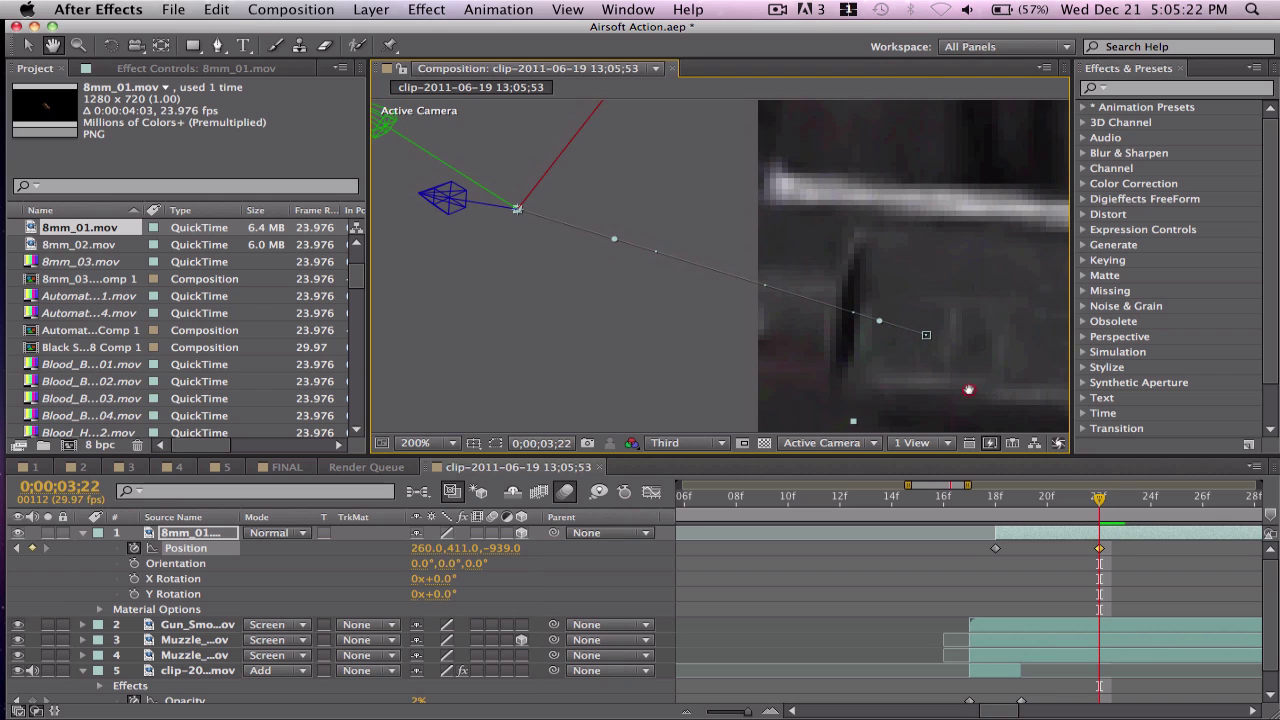
{"action": "key", "text": "v"}
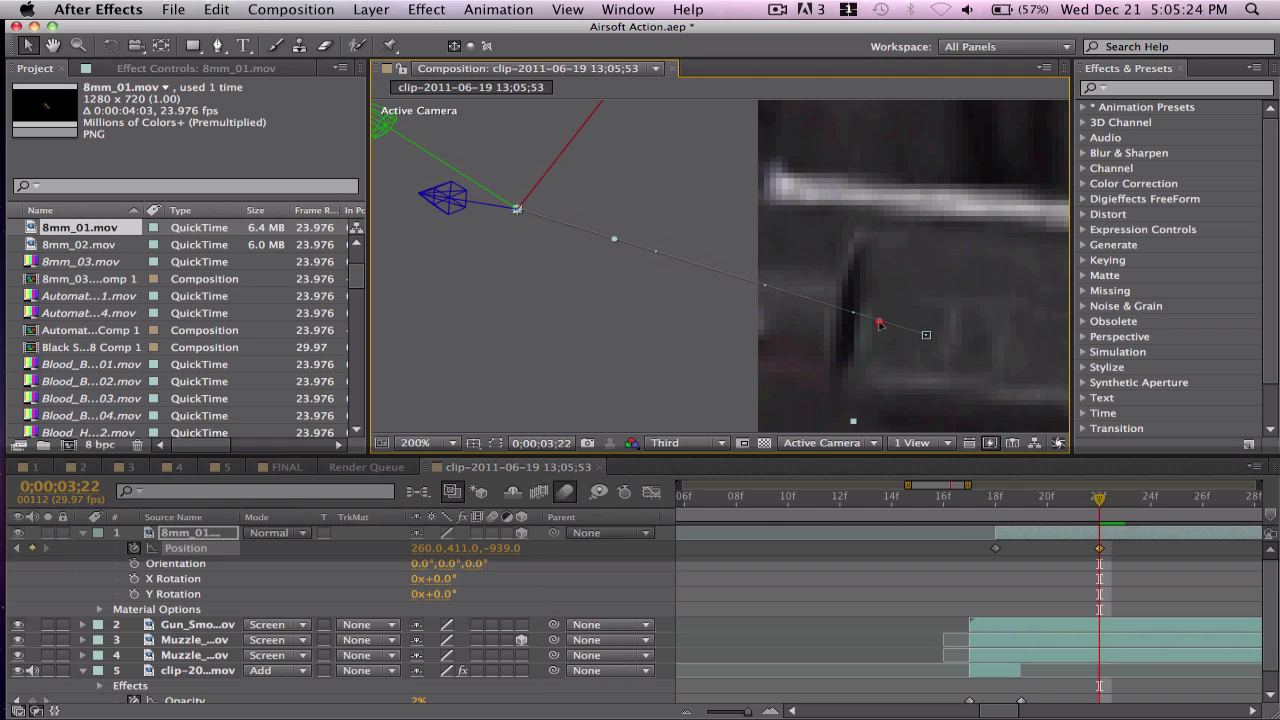
{"action": "left_click_drag", "start_coordinate": [879, 323], "coordinate": [866, 262]}
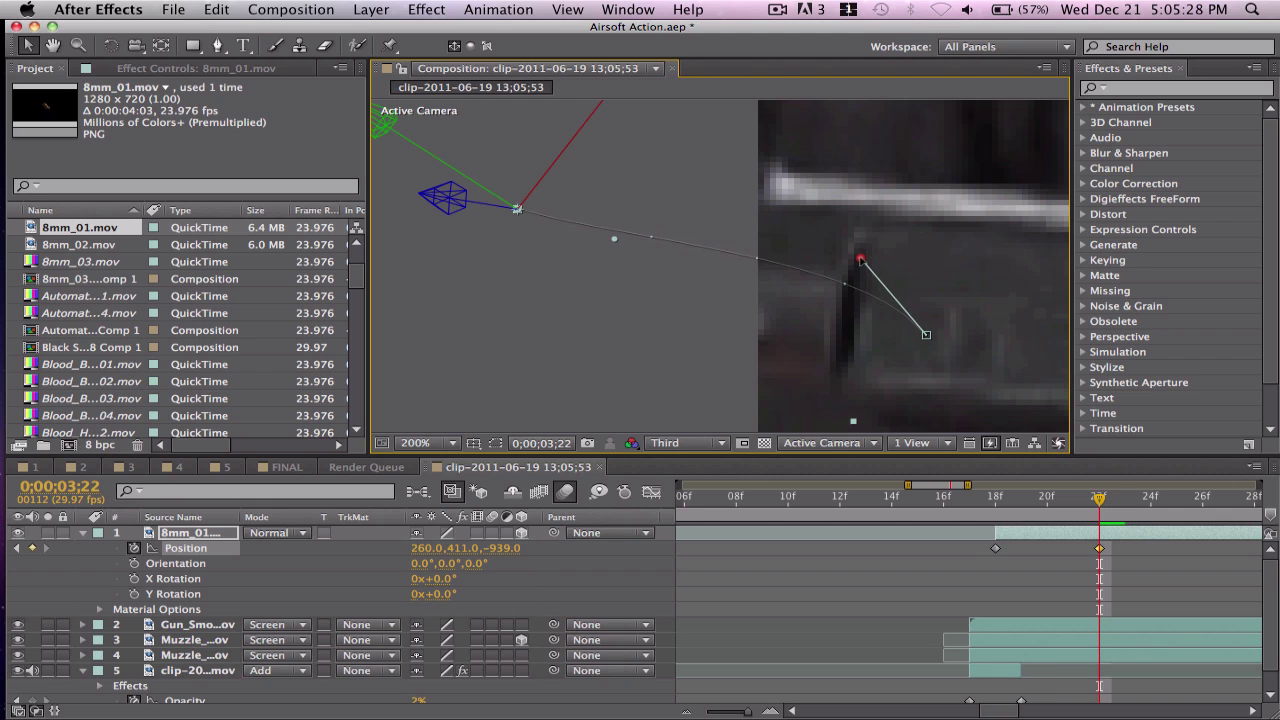
{"action": "key", "text": "comma"}
{"action": "key", "text": "comma"}
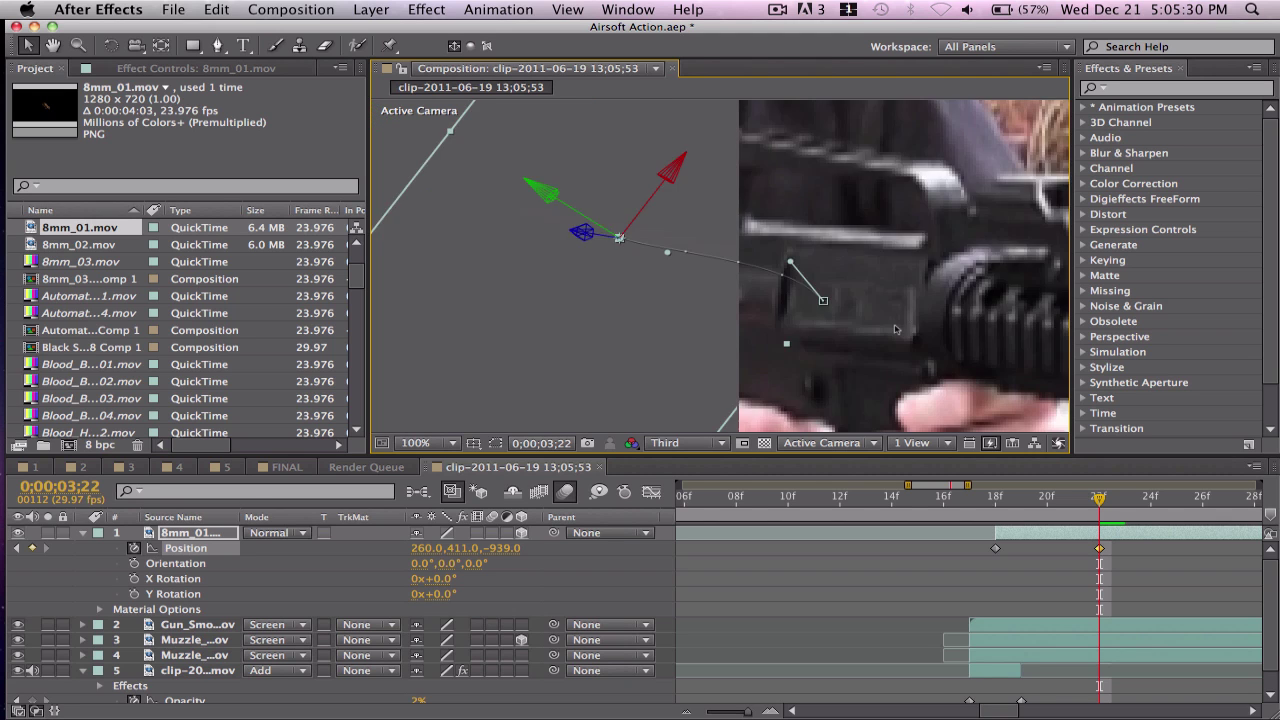
- At 0;00;03;18, push the shell back to Z 283 and realign it on the ejection port at -4.5, 395.5
{"action": "left_click_drag", "start_coordinate": [1076, 505], "coordinate": [996, 498]}
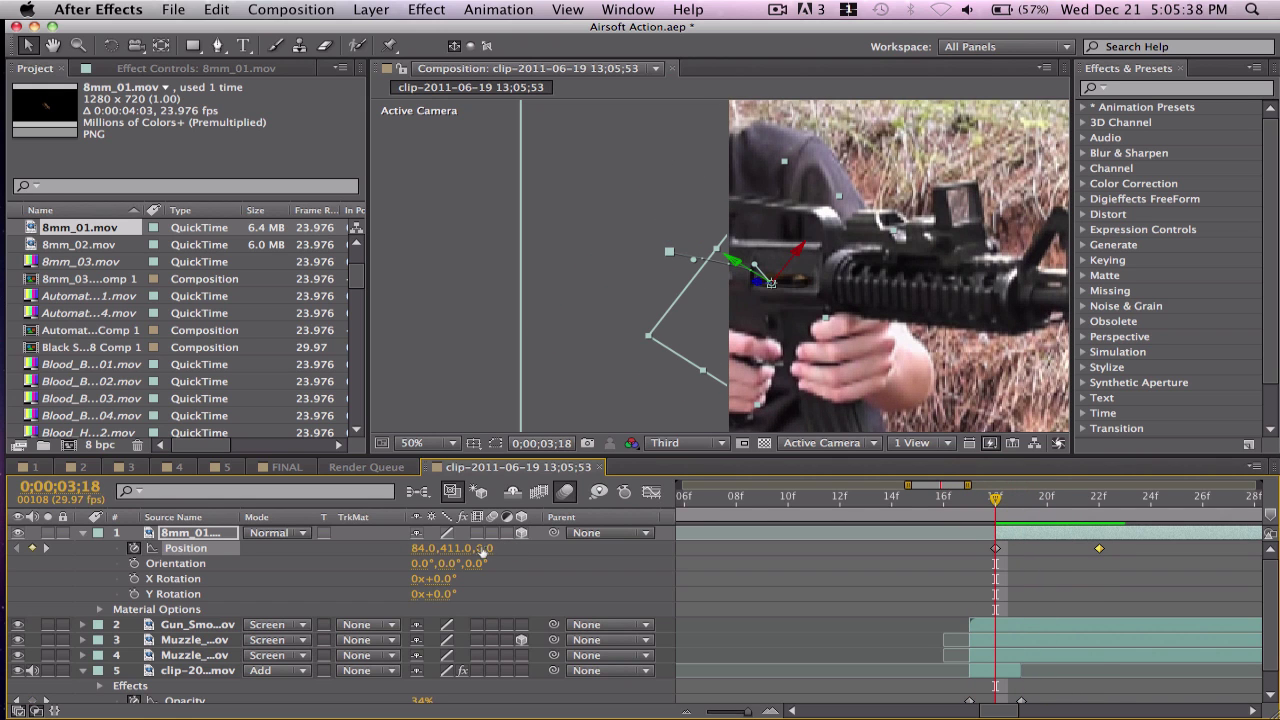
{"action": "left_click", "coordinate": [987, 590]}
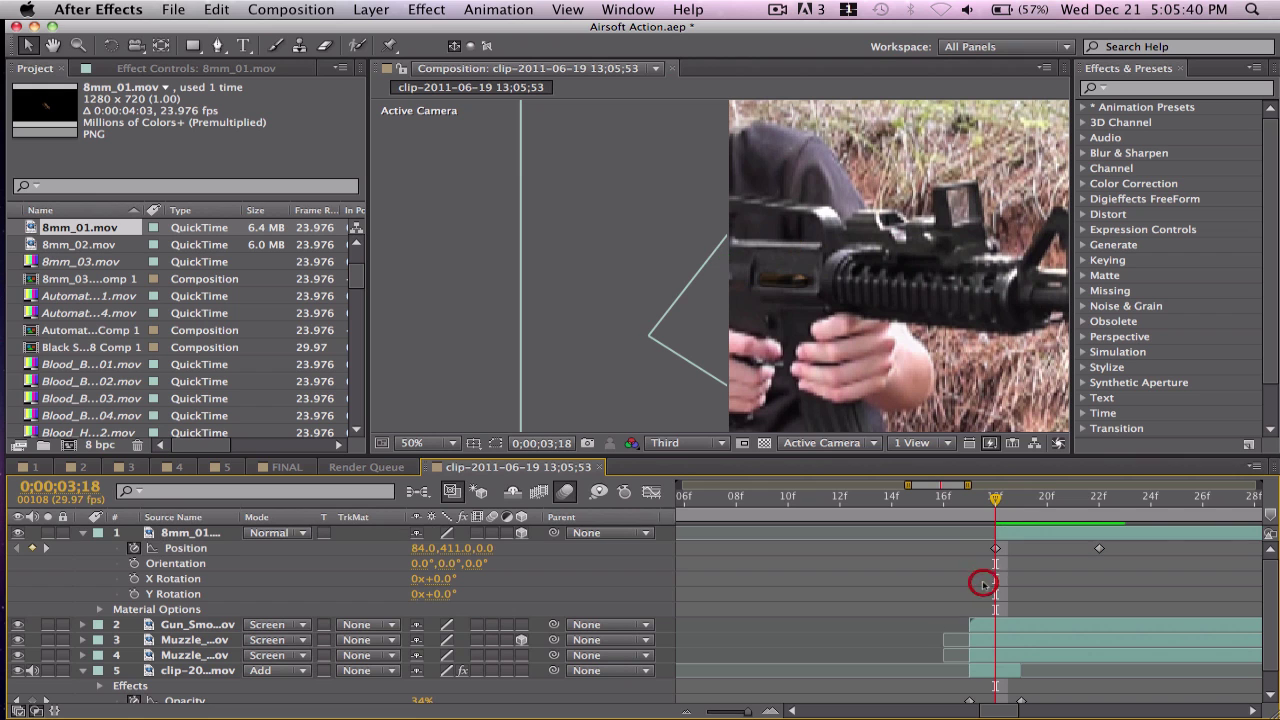
{"action": "mouse_move", "coordinate": [996, 505]}
{"action": "left_mouse_down"}
{"action": "mouse_move", "coordinate": [1092, 505]}
{"action": "mouse_move", "coordinate": [988, 510]}
{"action": "left_mouse_up"}
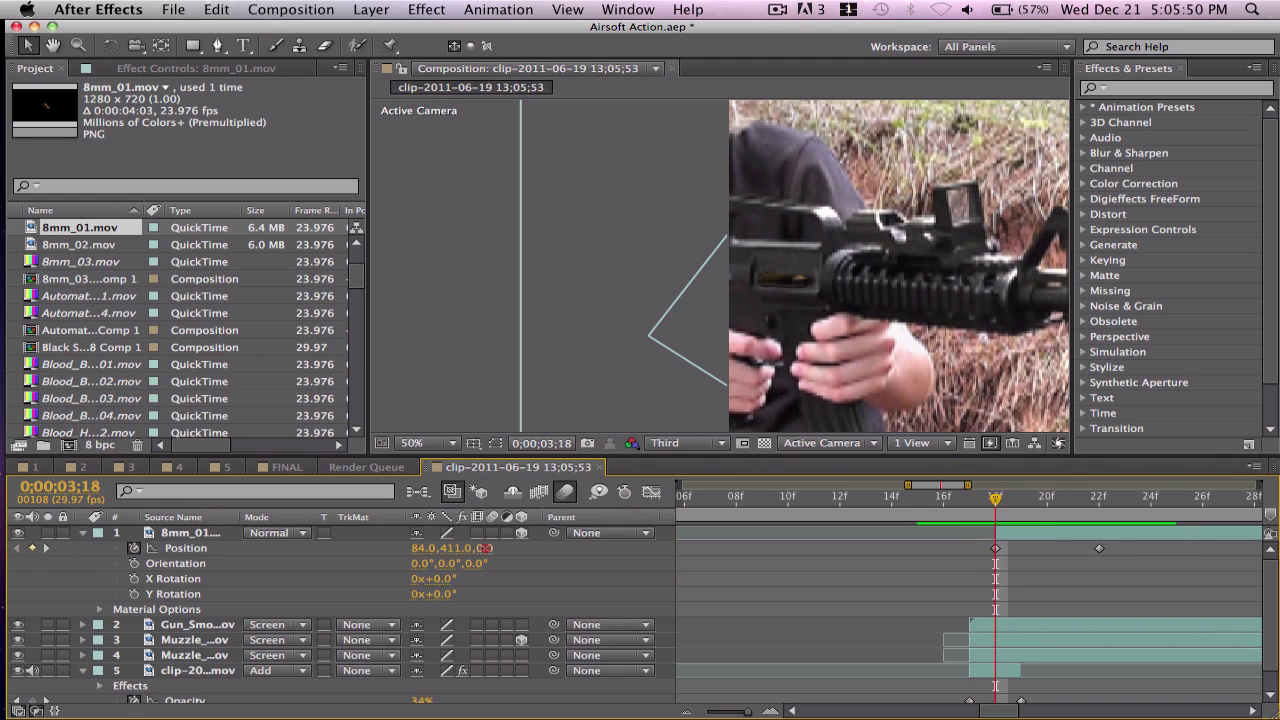
{"action": "left_click_drag", "start_coordinate": [484, 548], "coordinate": [771, 543]}
{"action": "left_click_drag", "start_coordinate": [839, 295], "coordinate": [803, 287]}
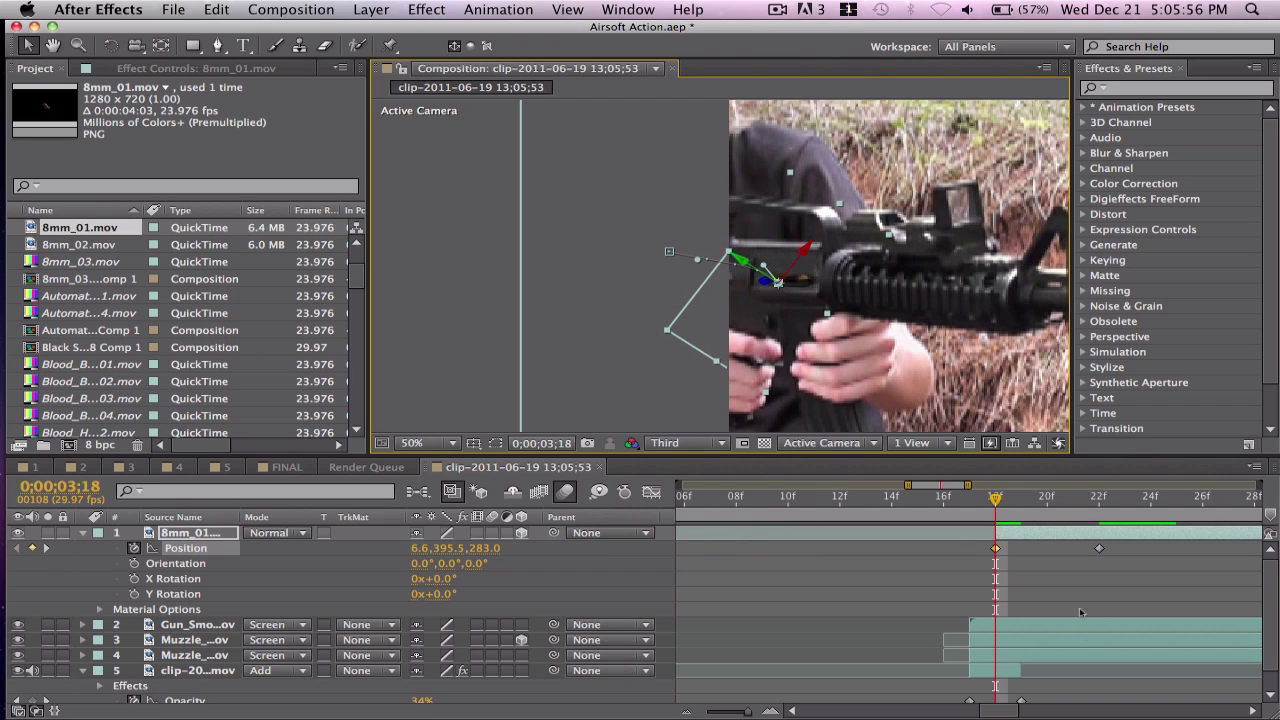
{"action": "left_click", "coordinate": [1079, 607]}
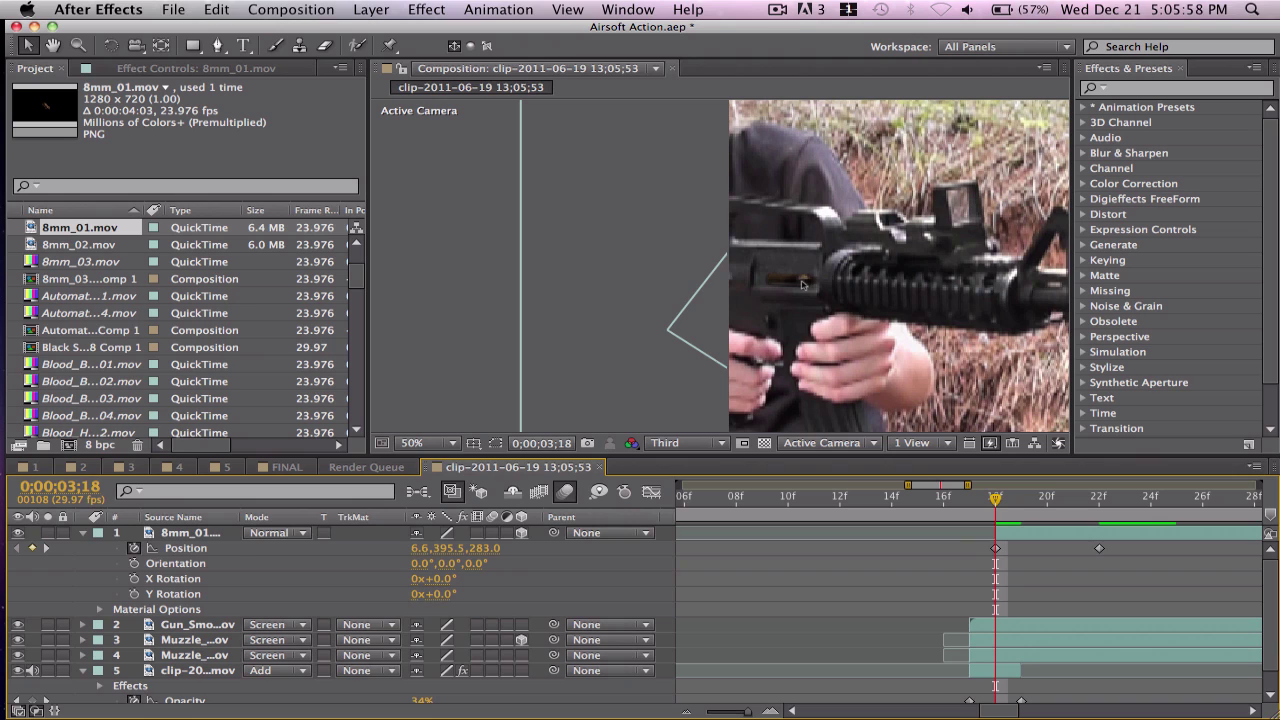
{"action": "left_click_drag", "start_coordinate": [801, 285], "coordinate": [797, 284]}
{"action": "left_click", "coordinate": [1059, 598]}
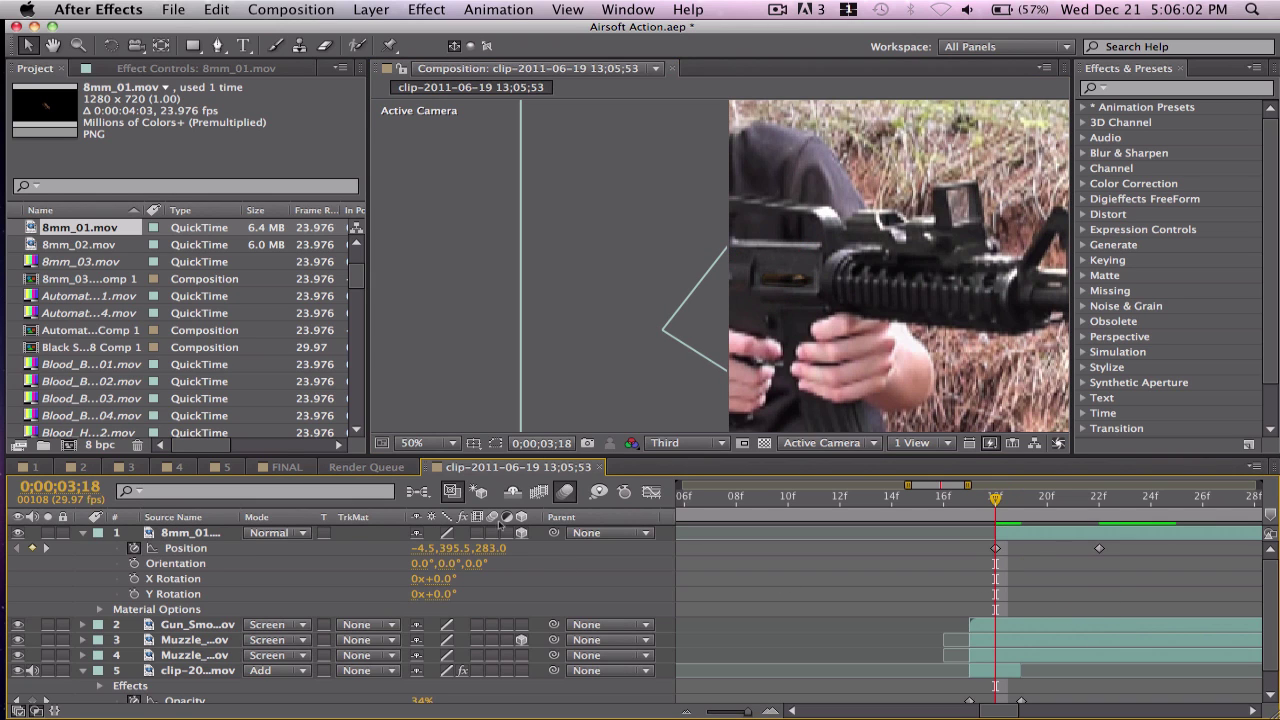
- Enable motion blur for the 8mm_01 shell layer and preview the ejection with the whole frame fitted in view
{"action": "left_click", "coordinate": [492, 532]}
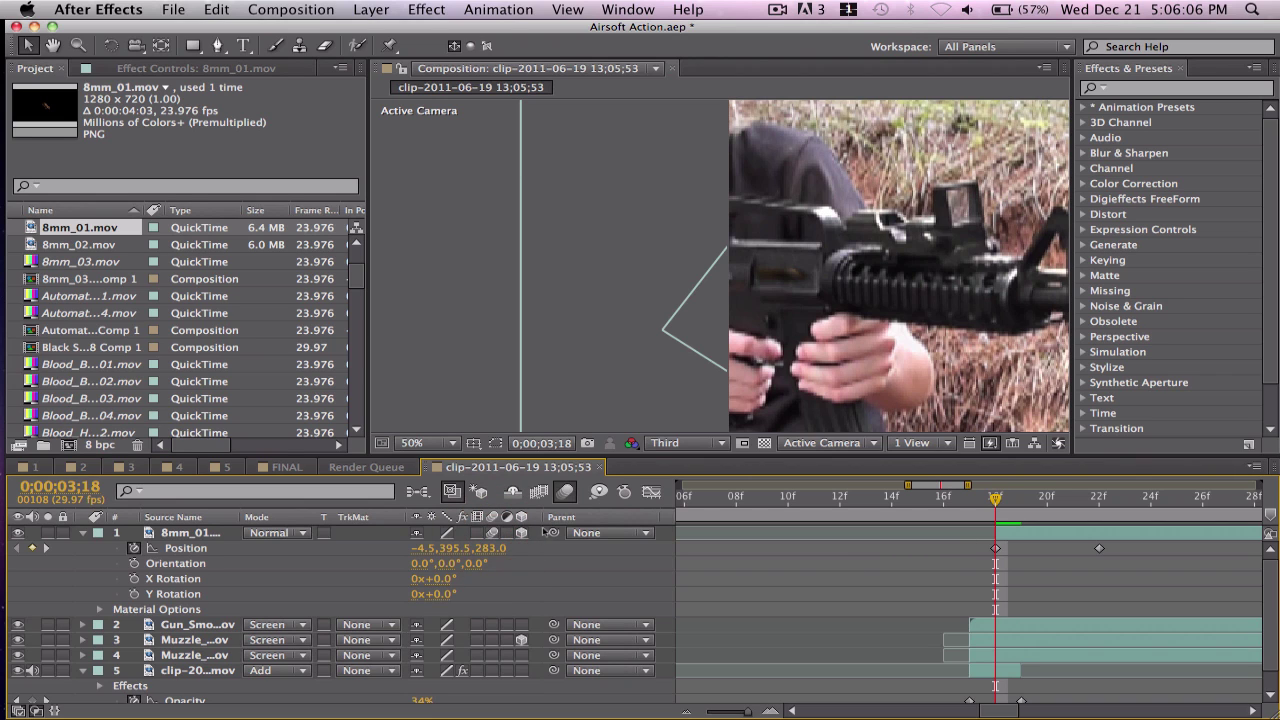
{"action": "left_click", "coordinate": [563, 491]}
{"action": "left_click_drag", "start_coordinate": [997, 503], "coordinate": [968, 500]}
{"action": "key", "text": "space"}
{"action": "key", "text": "space"}
{"action": "left_click", "coordinate": [969, 497]}
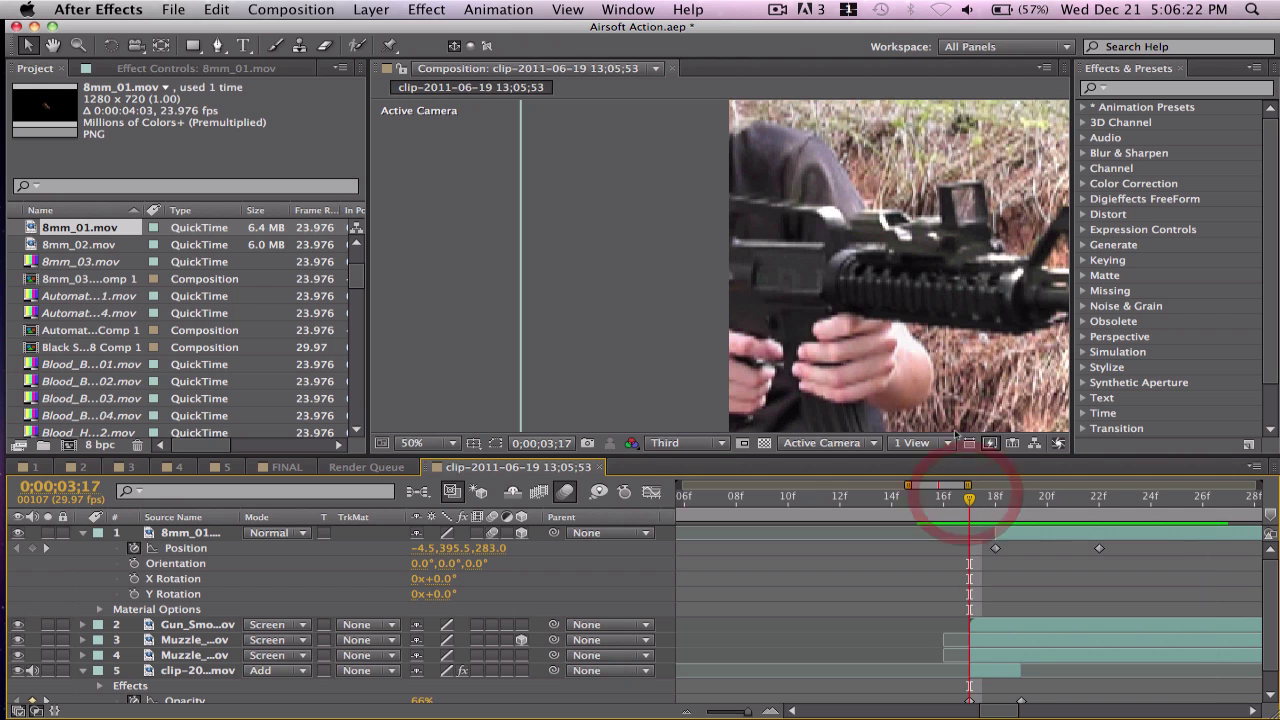
{"action": "key", "text": "comma"}
{"action": "left_click", "coordinate": [418, 443]}
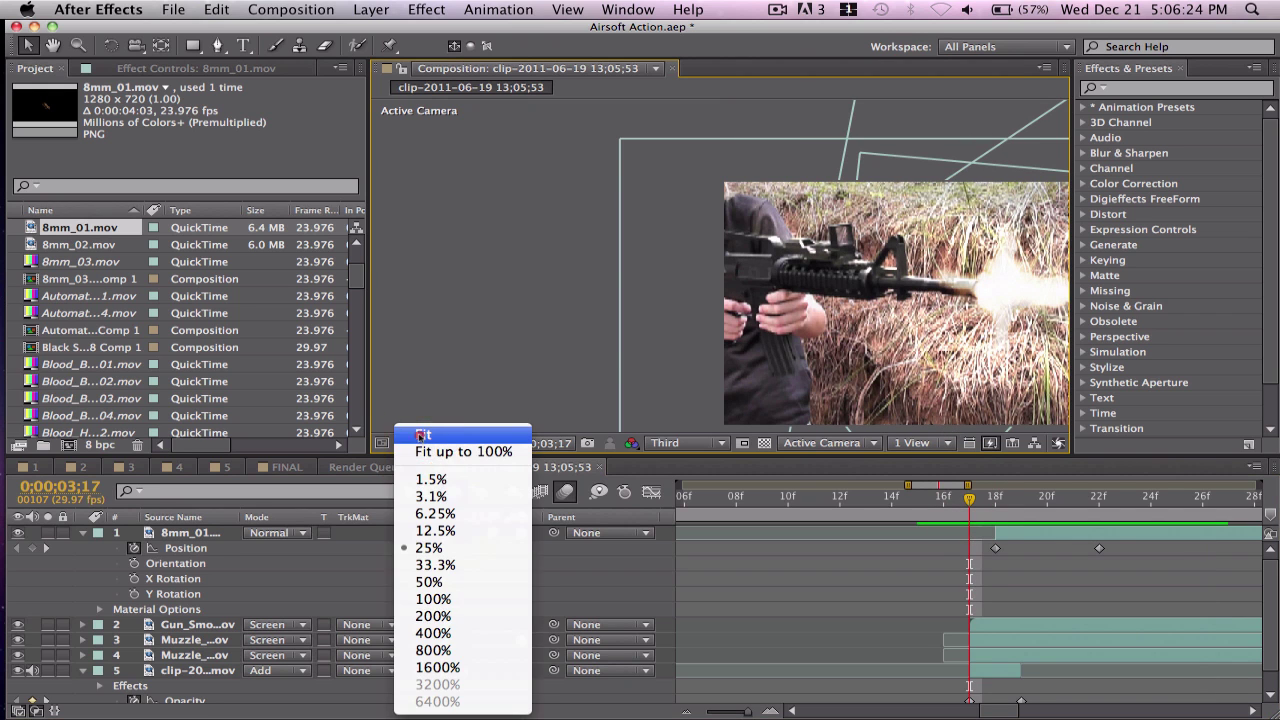
{"action": "left_click", "coordinate": [421, 435]}
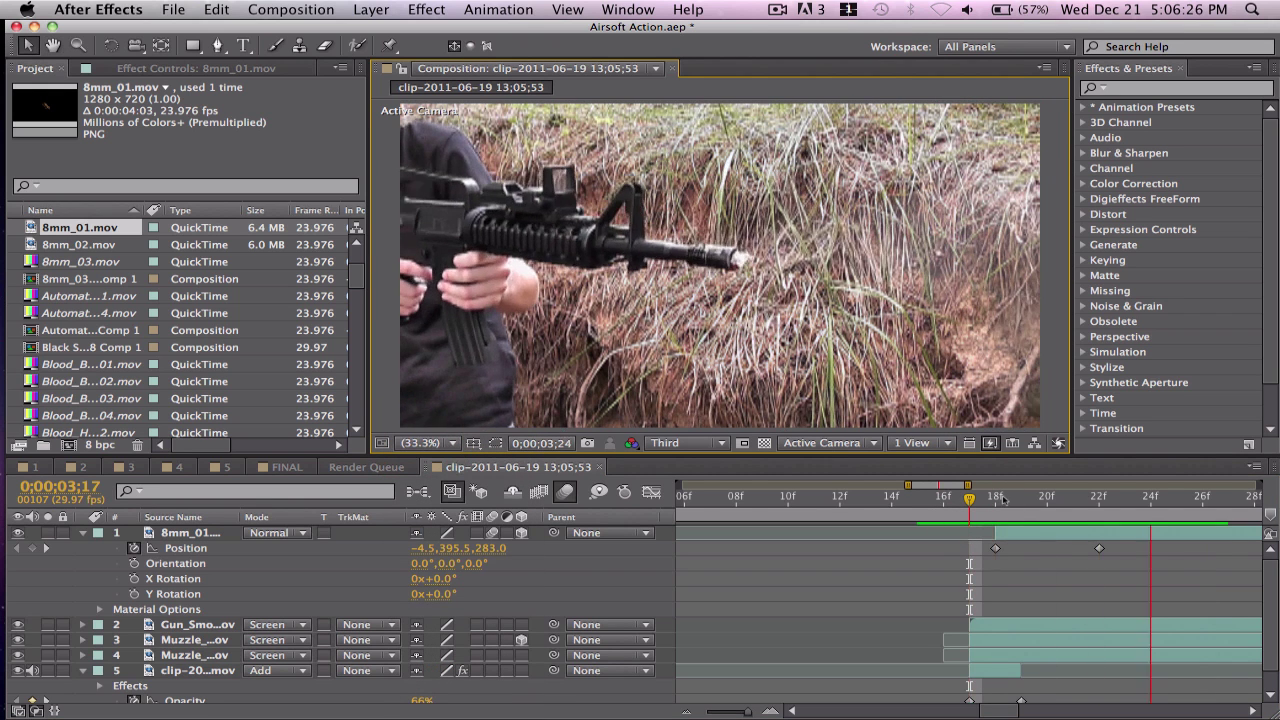
- Move the shell's Position keyframe at 0;00;03;22 farther out of frame, to 92.8, 376, -939
{"action": "left_click", "coordinate": [995, 497]}
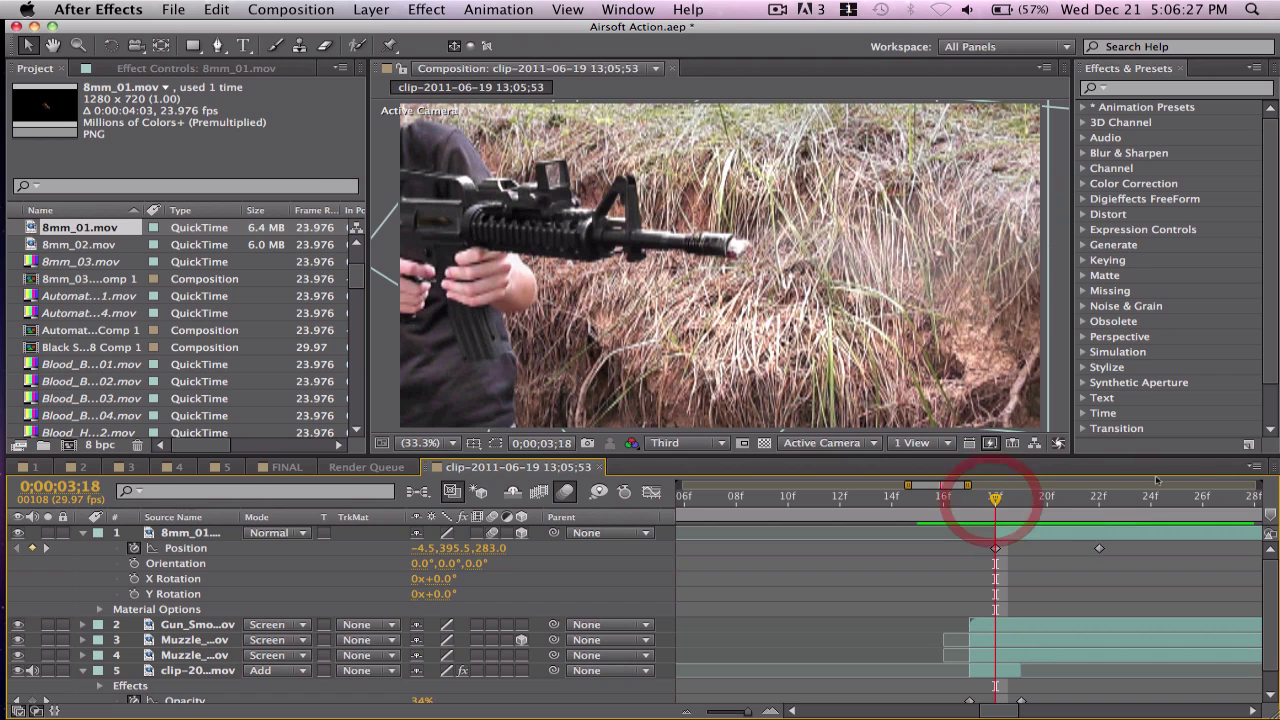
{"action": "left_click", "coordinate": [1099, 497]}
{"action": "left_click", "coordinate": [1099, 548]}
{"action": "key", "text": "comma"}
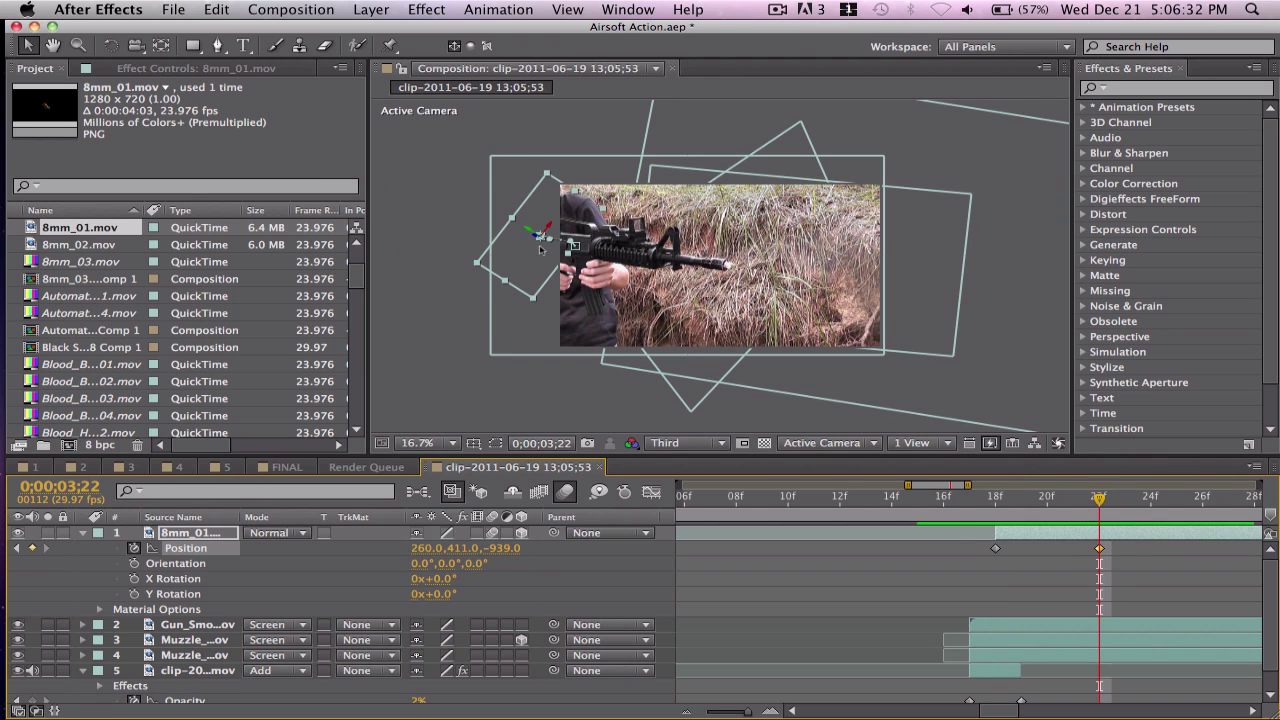
{"action": "left_click_drag", "start_coordinate": [540, 250], "coordinate": [495, 241]}
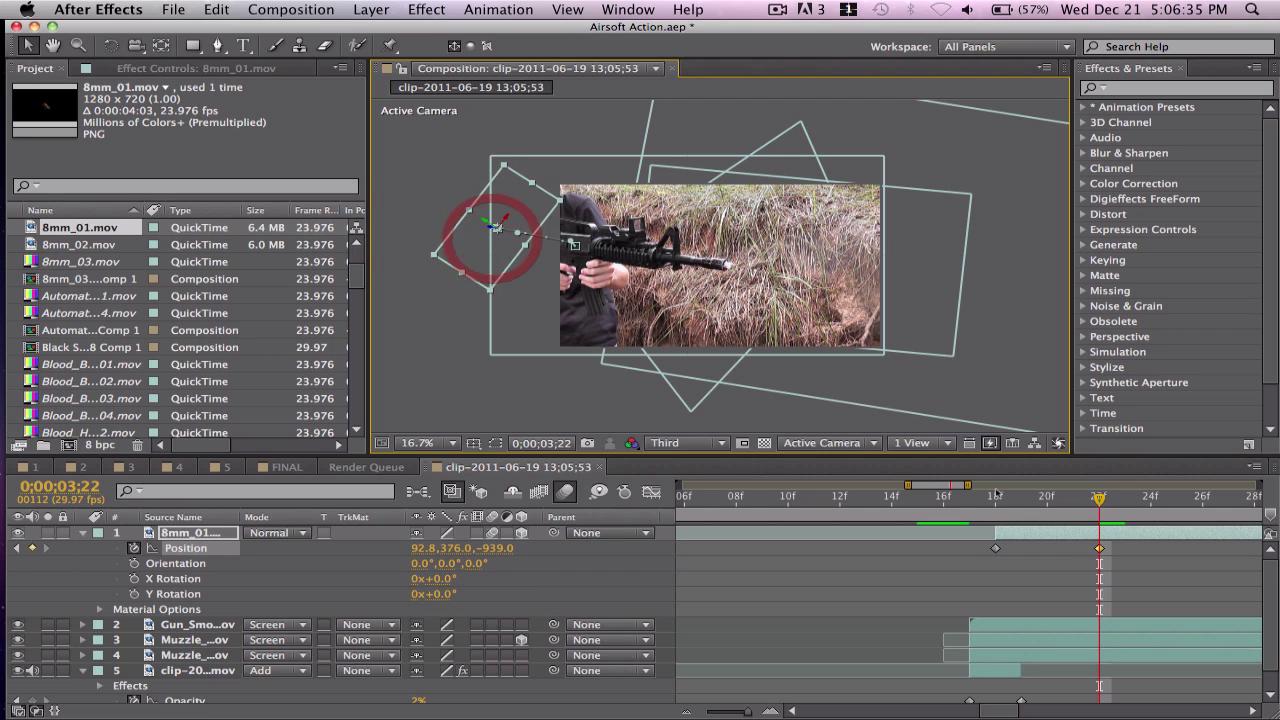
{"action": "left_click", "coordinate": [418, 442]}
{"action": "left_click", "coordinate": [420, 435]}
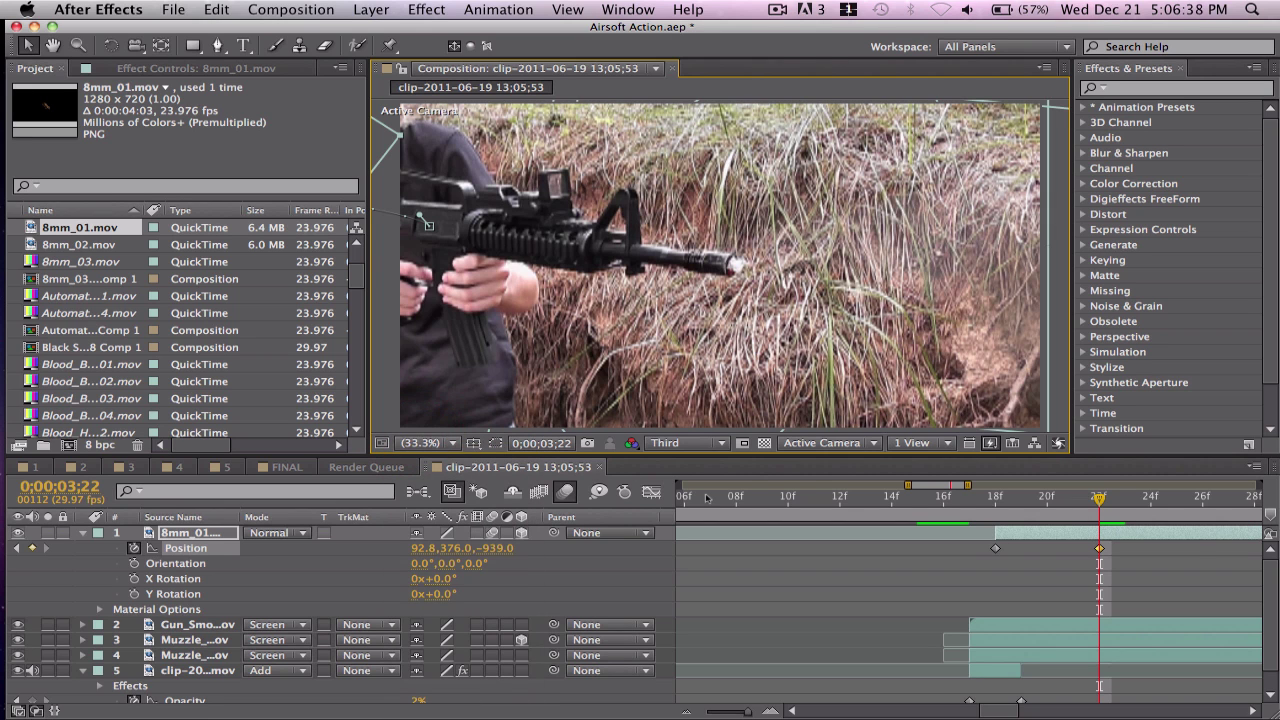
- Play back the shell ejection from around 0;00;03;18 to check its flight out of the frame
{"action": "left_click_drag", "start_coordinate": [1025, 501], "coordinate": [995, 505]}
{"action": "key", "text": "space"}
{"action": "key", "text": "space"}
{"action": "left_click", "coordinate": [1114, 609]}
{"action": "left_click", "coordinate": [982, 508]}
{"action": "key", "text": "space"}
{"action": "key", "text": "space"}
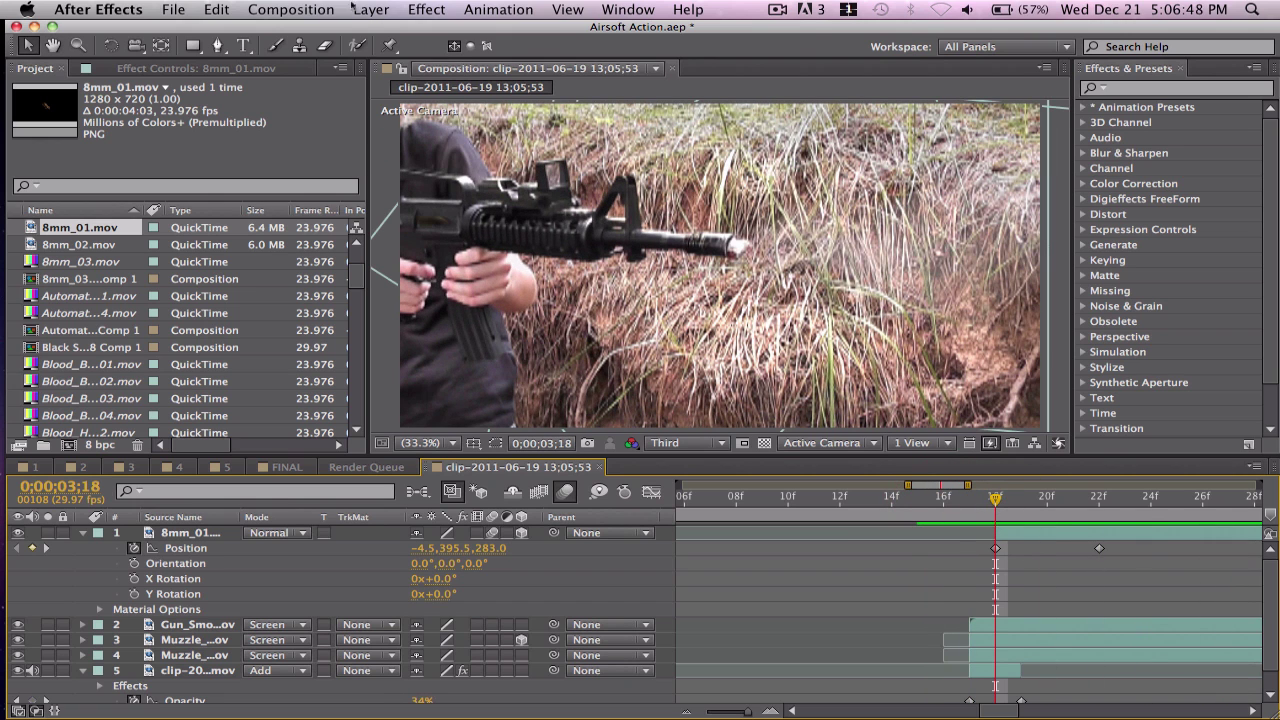
- Add a black solid and trim it to the single frame at 0;00;03;18
{"action": "left_click", "coordinate": [370, 10]}
{"action": "mouse_move", "coordinate": [380, 31]}
{"action": "left_click", "coordinate": [716, 49]}
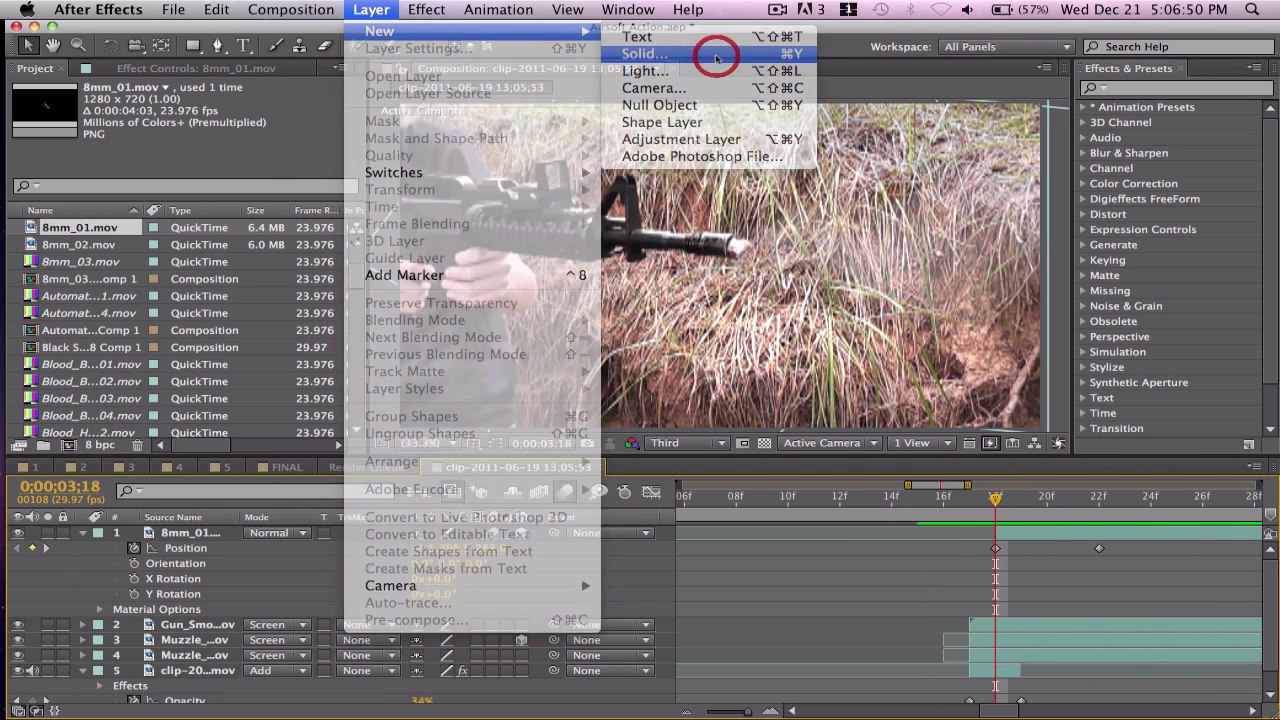
{"action": "left_click", "coordinate": [483, 491]}
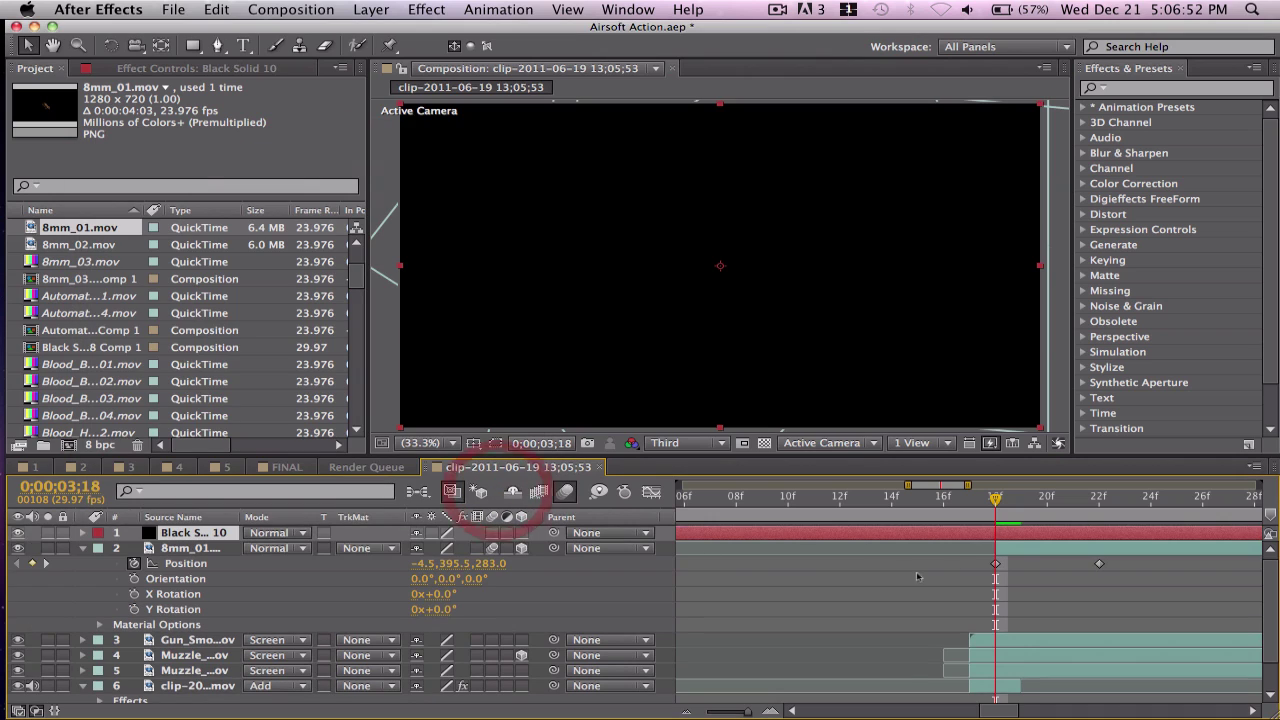
{"action": "key", "text": "alt+bracketleft"}
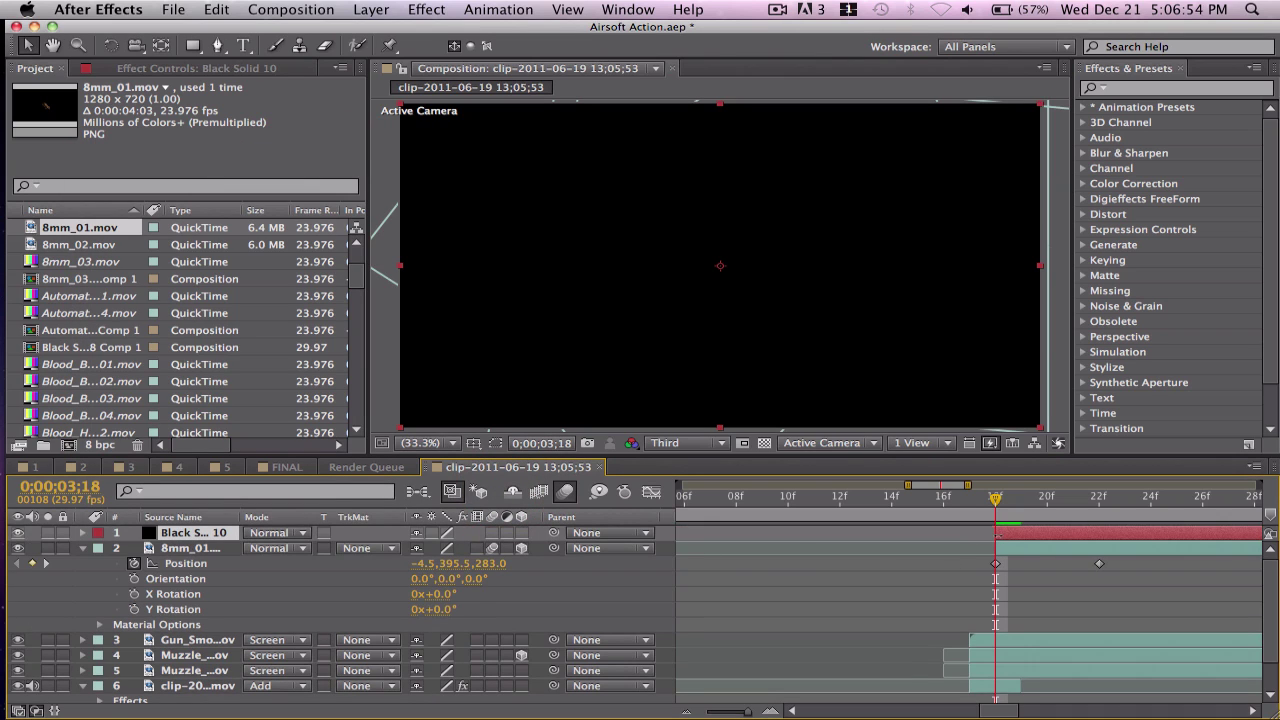
{"action": "key", "text": "alt+bracketright"}
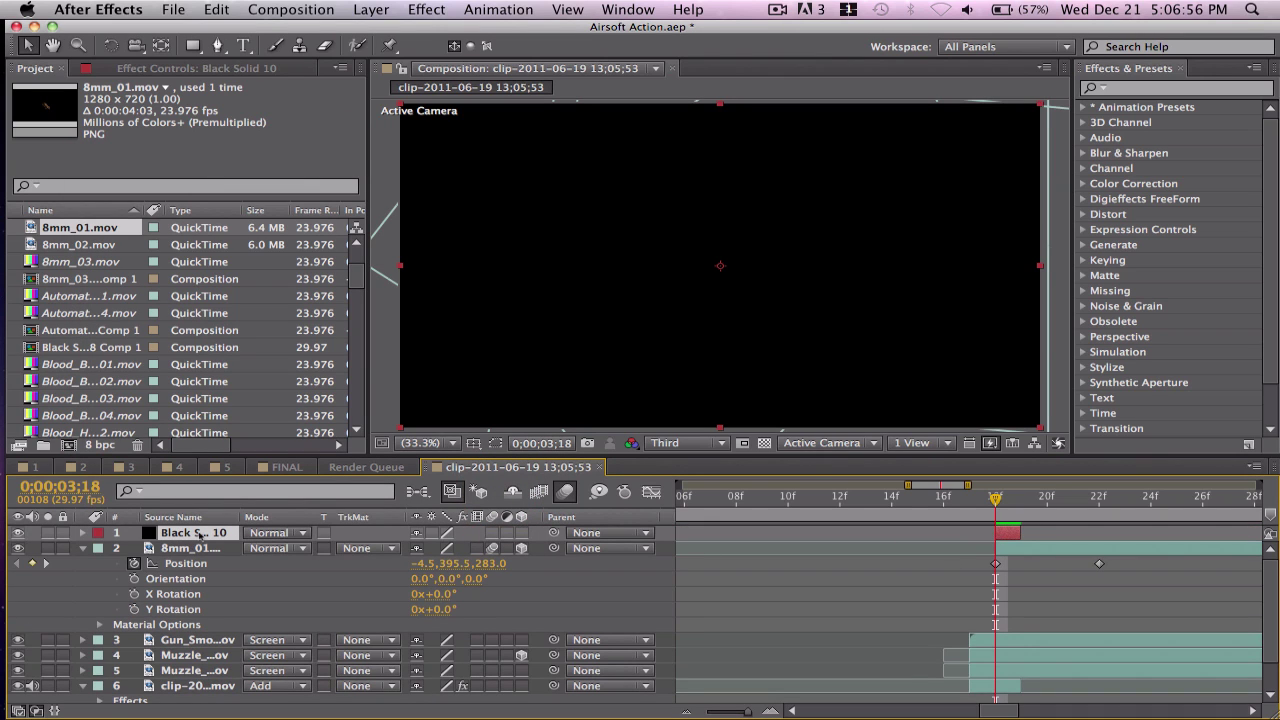
- Place the black solid directly beneath the 8mm_01 shell layer and hide it
{"action": "left_click", "coordinate": [193, 565]}
{"action": "left_click_drag", "start_coordinate": [194, 576], "coordinate": [194, 577]}
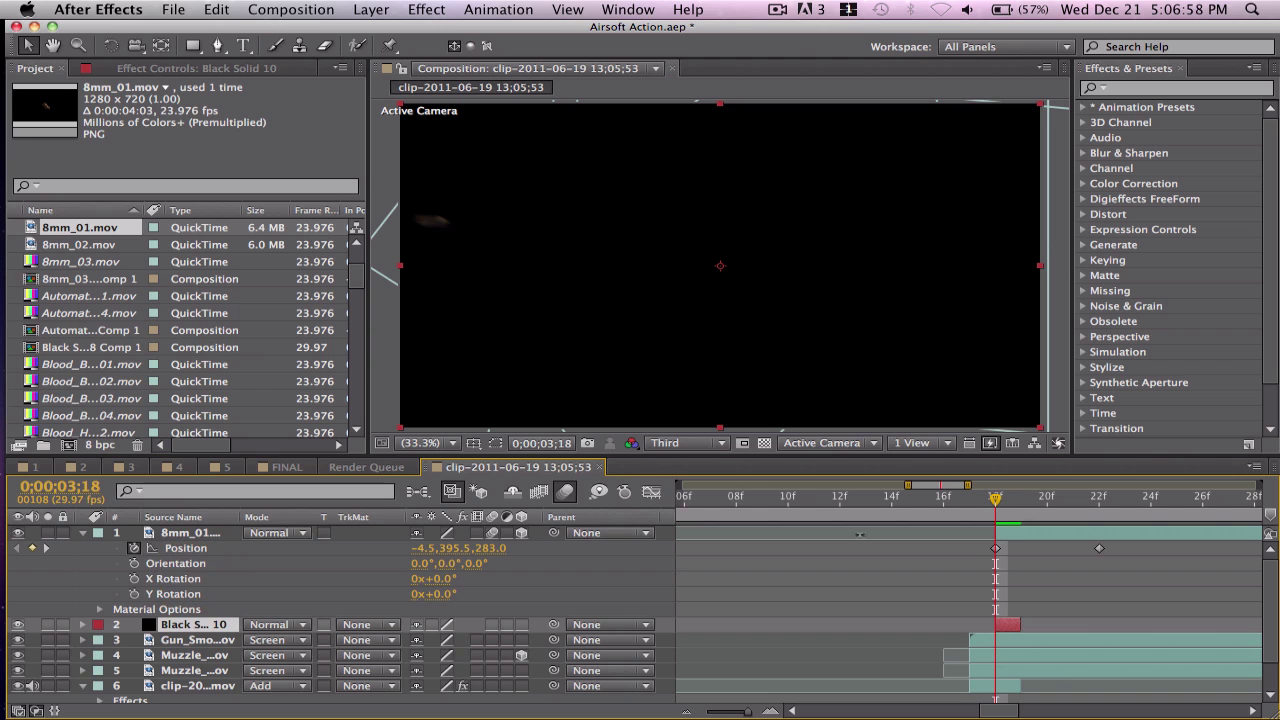
{"action": "left_click", "coordinate": [18, 624]}
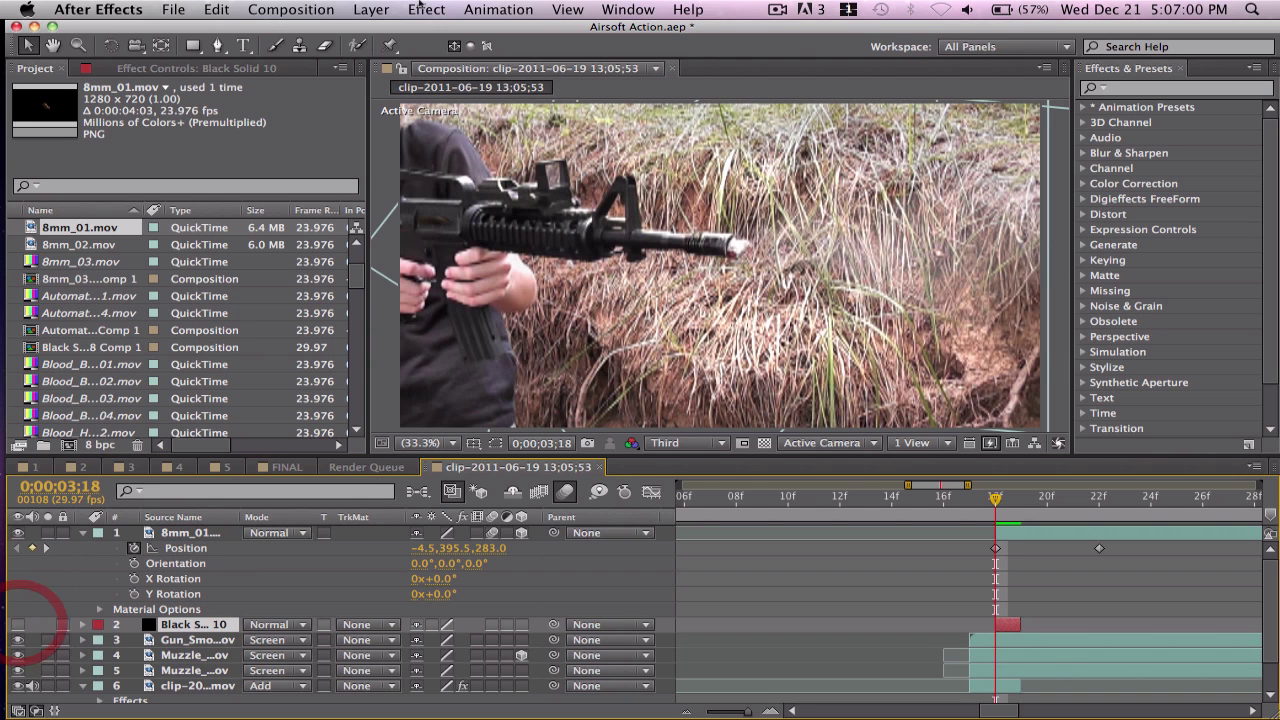
- Draw a four-point Pen mask on the black solid around the rifle's ejection port
{"action": "left_click", "coordinate": [217, 46]}
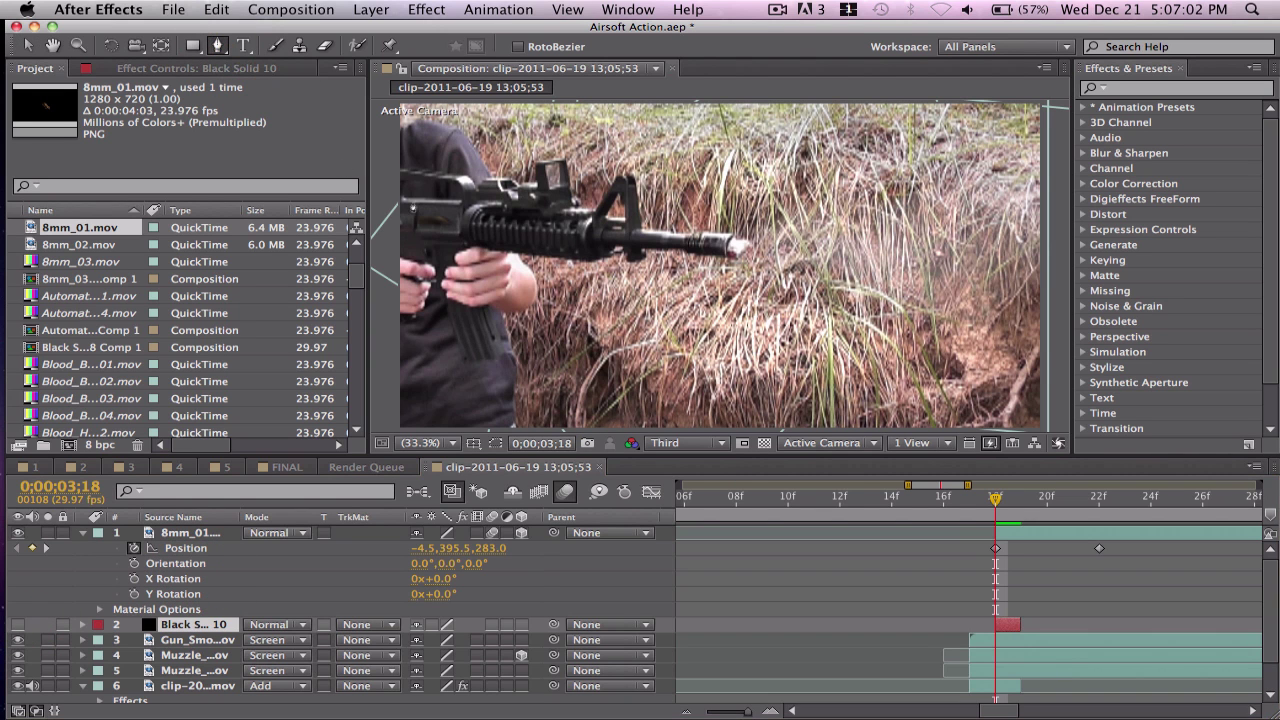
{"action": "scroll", "coordinate": [416, 214], "scroll_direction": "up", "scroll_amount": 4}
{"action": "key", "text": "h"}
{"action": "left_click_drag", "start_coordinate": [420, 207], "coordinate": [1055, 257]}
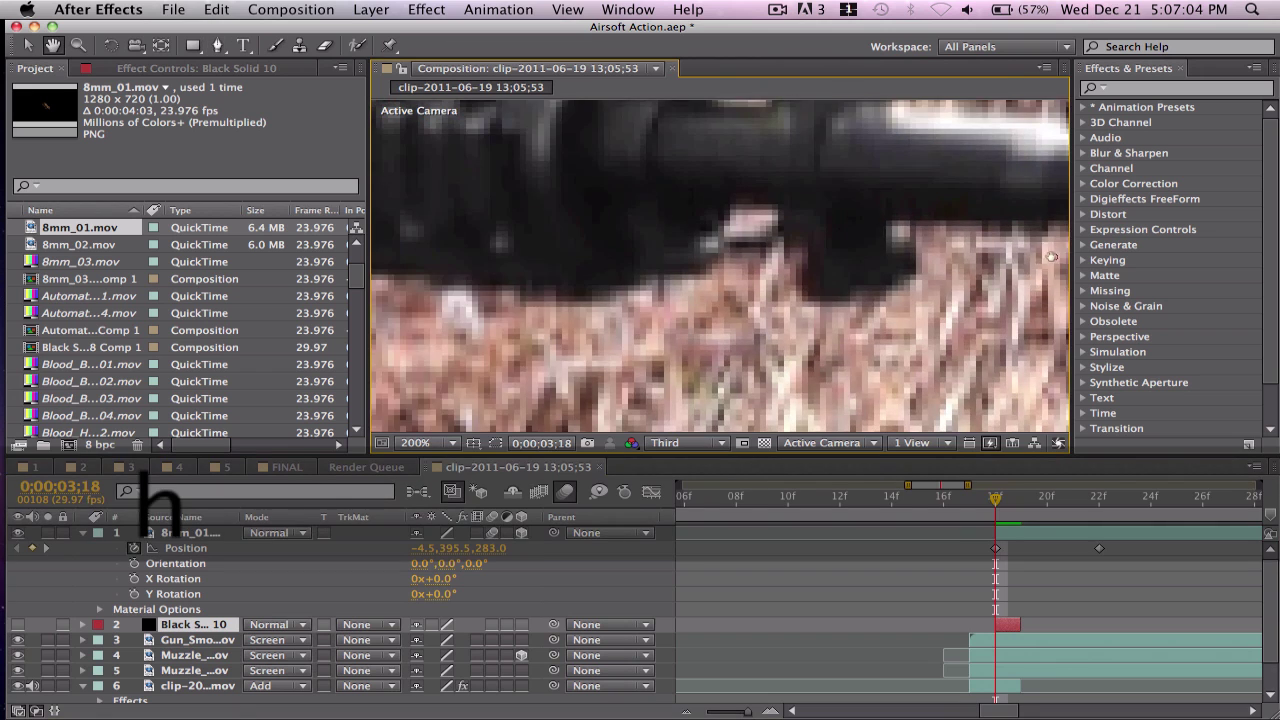
{"action": "left_click_drag", "start_coordinate": [680, 208], "coordinate": [1105, 273]}
{"action": "left_click_drag", "start_coordinate": [671, 238], "coordinate": [797, 354]}
{"action": "key", "text": "g"}
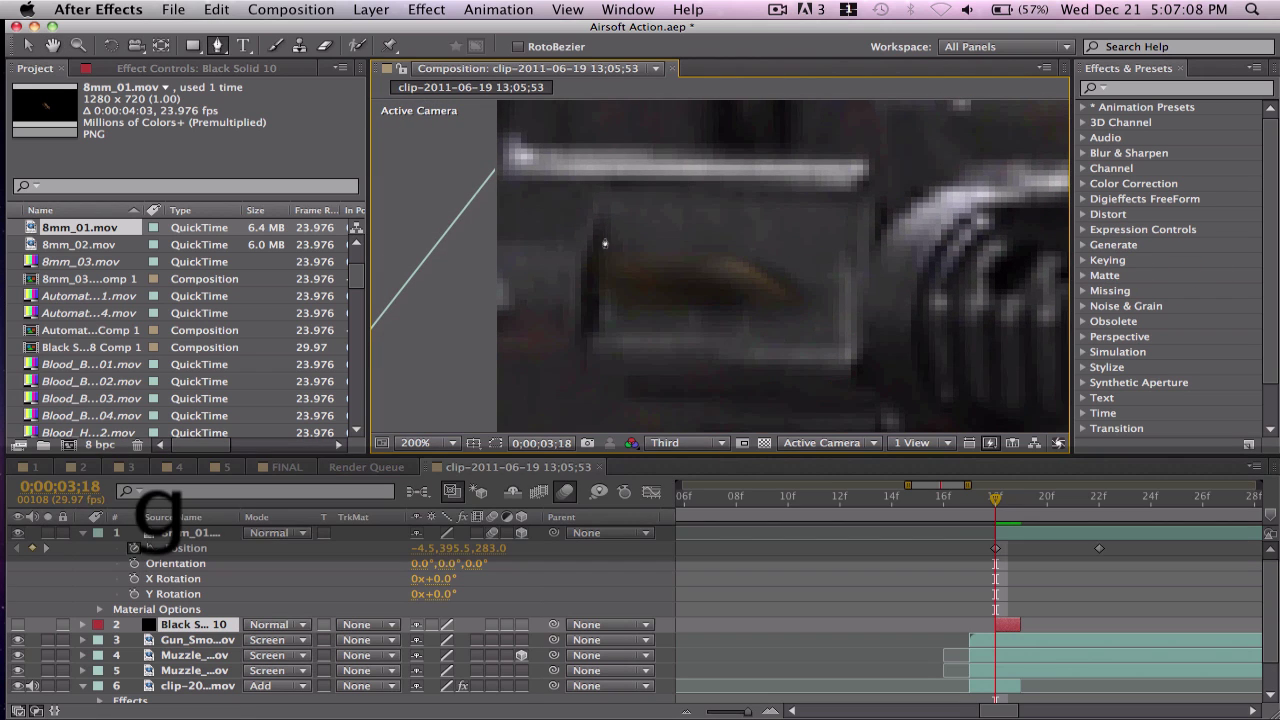
{"action": "left_click", "coordinate": [603, 238]}
{"action": "left_click", "coordinate": [597, 333]}
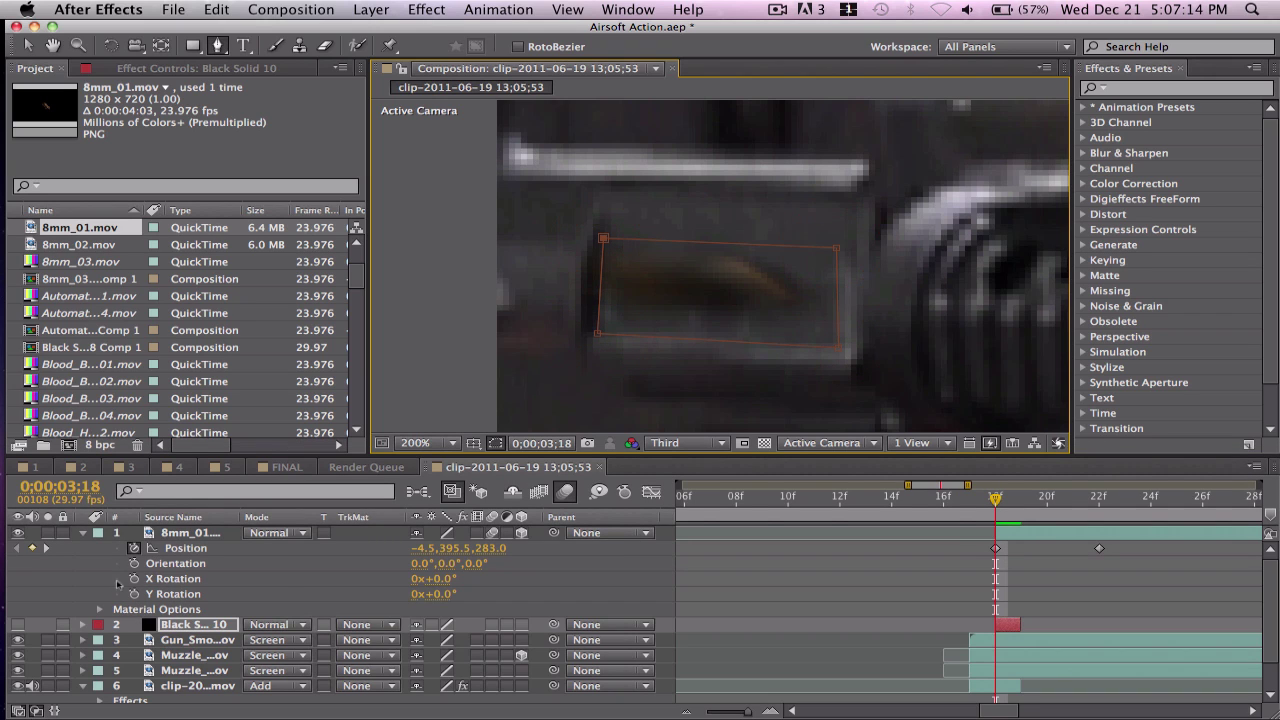
- Unhide the masked black solid, set its mask feather to 16 pixels and its opacity to 76%
{"action": "left_click", "coordinate": [18, 624]}
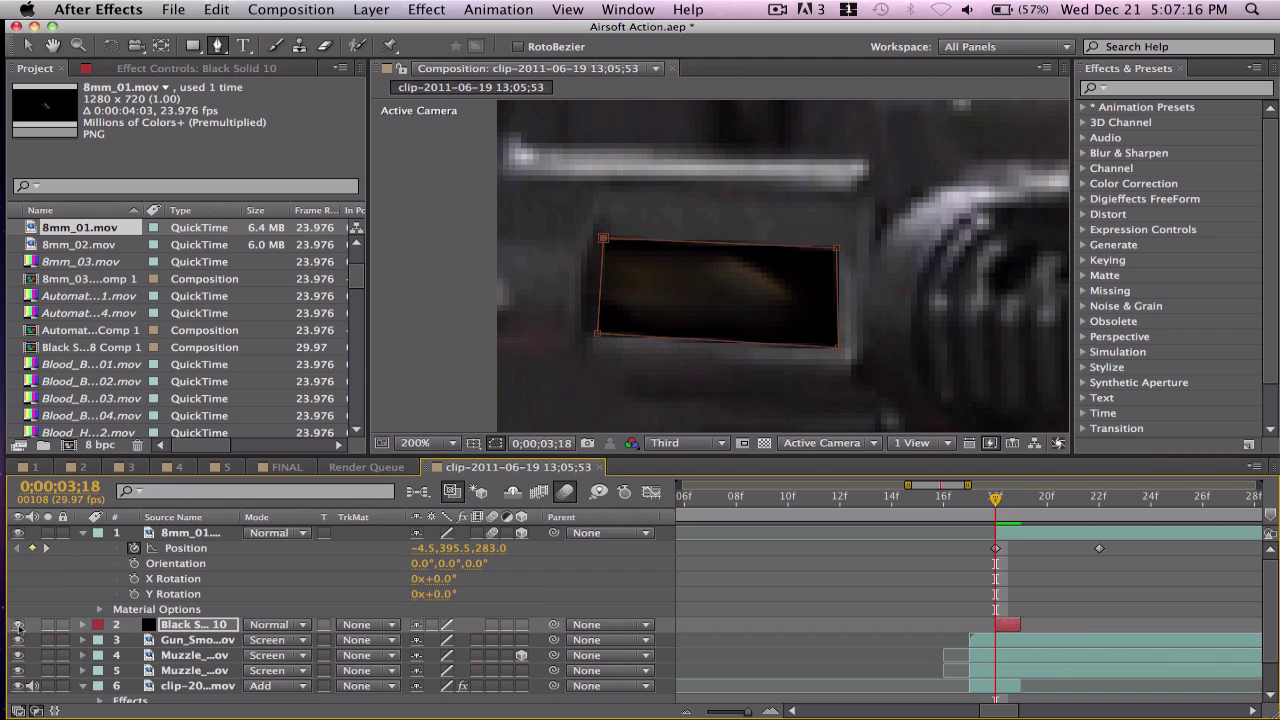
{"action": "key", "text": "f"}
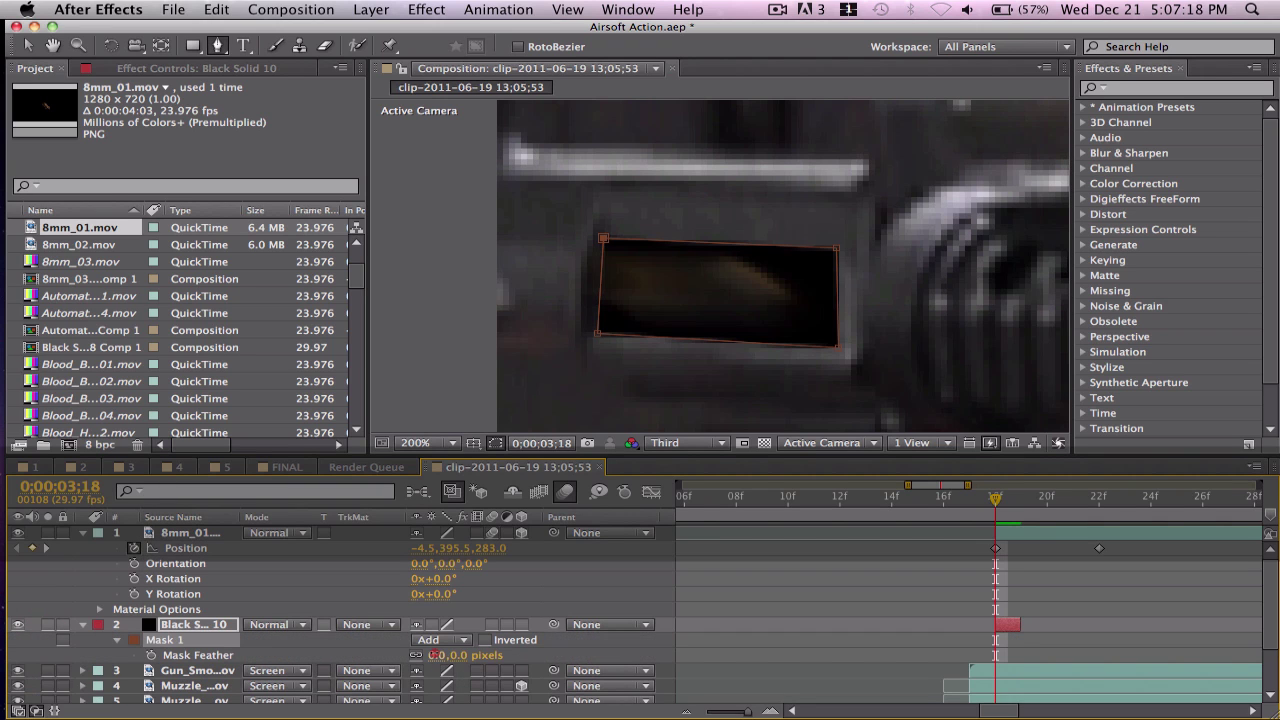
{"action": "left_click_drag", "start_coordinate": [434, 655], "coordinate": [457, 655]}
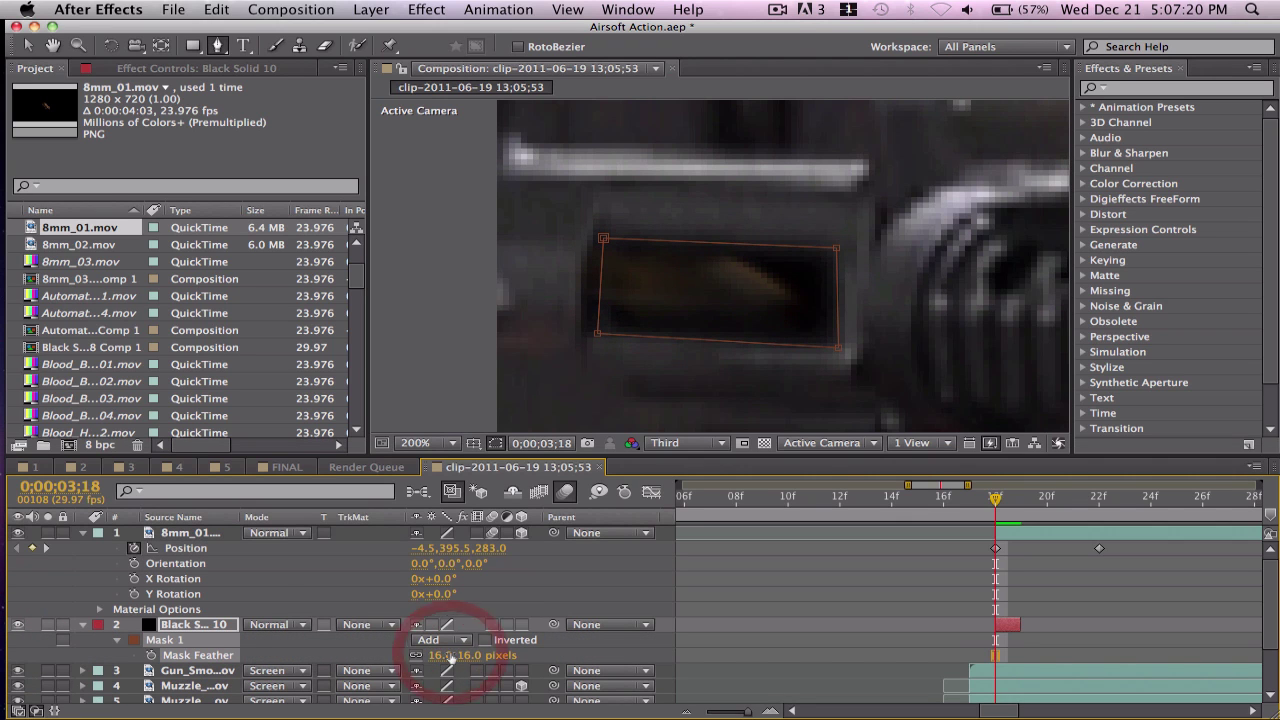
{"action": "key", "text": "t"}
{"action": "mouse_move", "coordinate": [411, 640]}
{"action": "left_mouse_down"}
{"action": "mouse_move", "coordinate": [379, 640]}
{"action": "mouse_move", "coordinate": [397, 639]}
{"action": "left_mouse_up"}
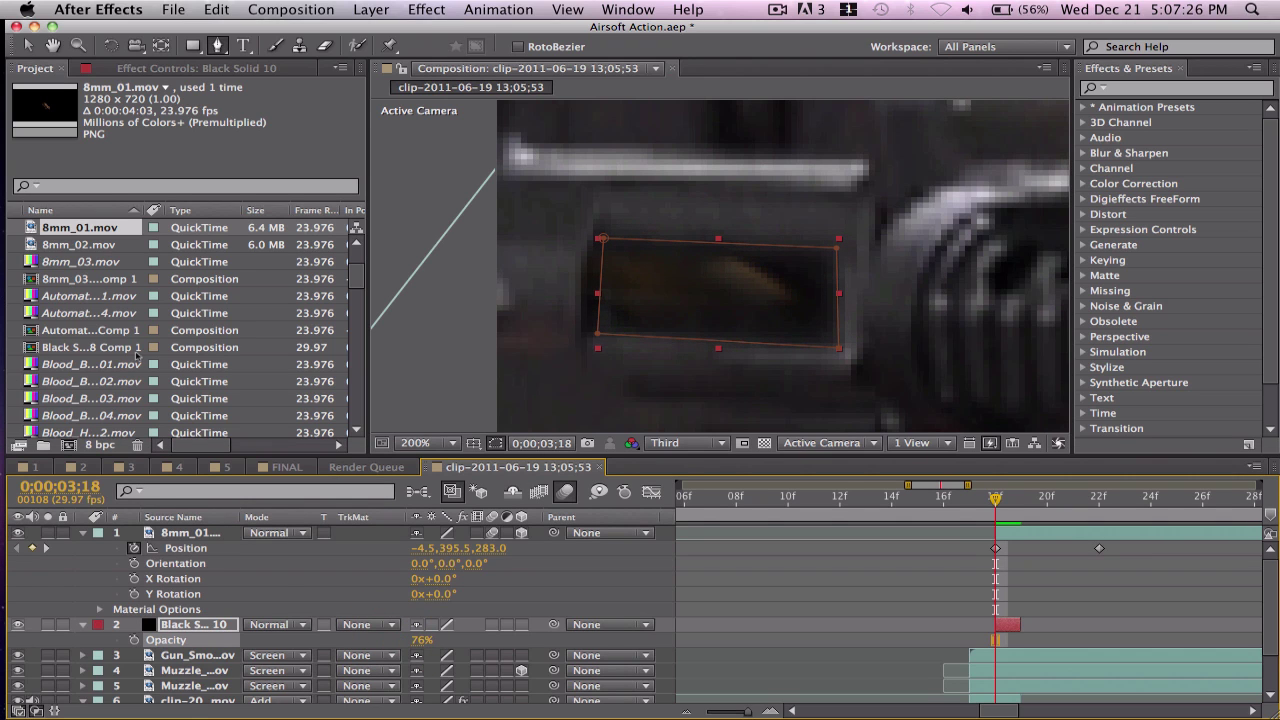
- Begin importing footage and browse to the 11. Muzzle_Flashes folder in the Action Essentials 2 720p collection
{"action": "scroll", "coordinate": [138, 356], "scroll_direction": "down", "scroll_amount": 10}
{"action": "double_click", "coordinate": [142, 432]}
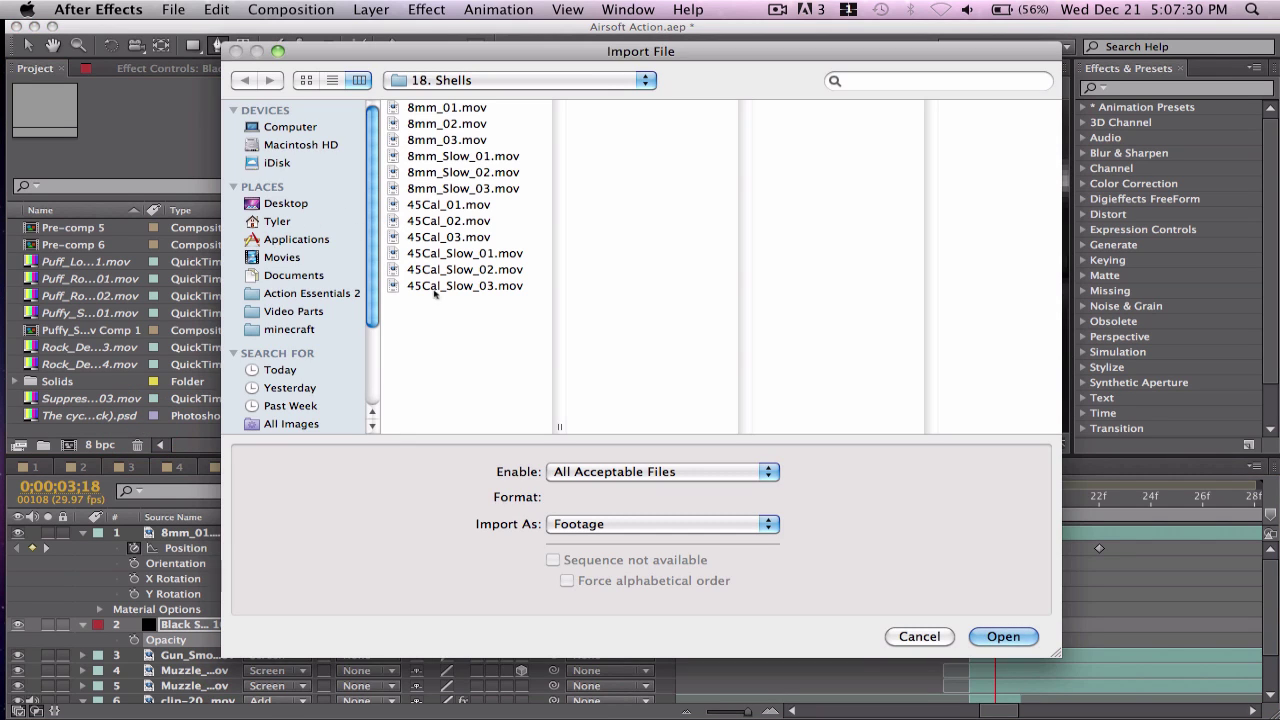
{"action": "left_click", "coordinate": [320, 293]}
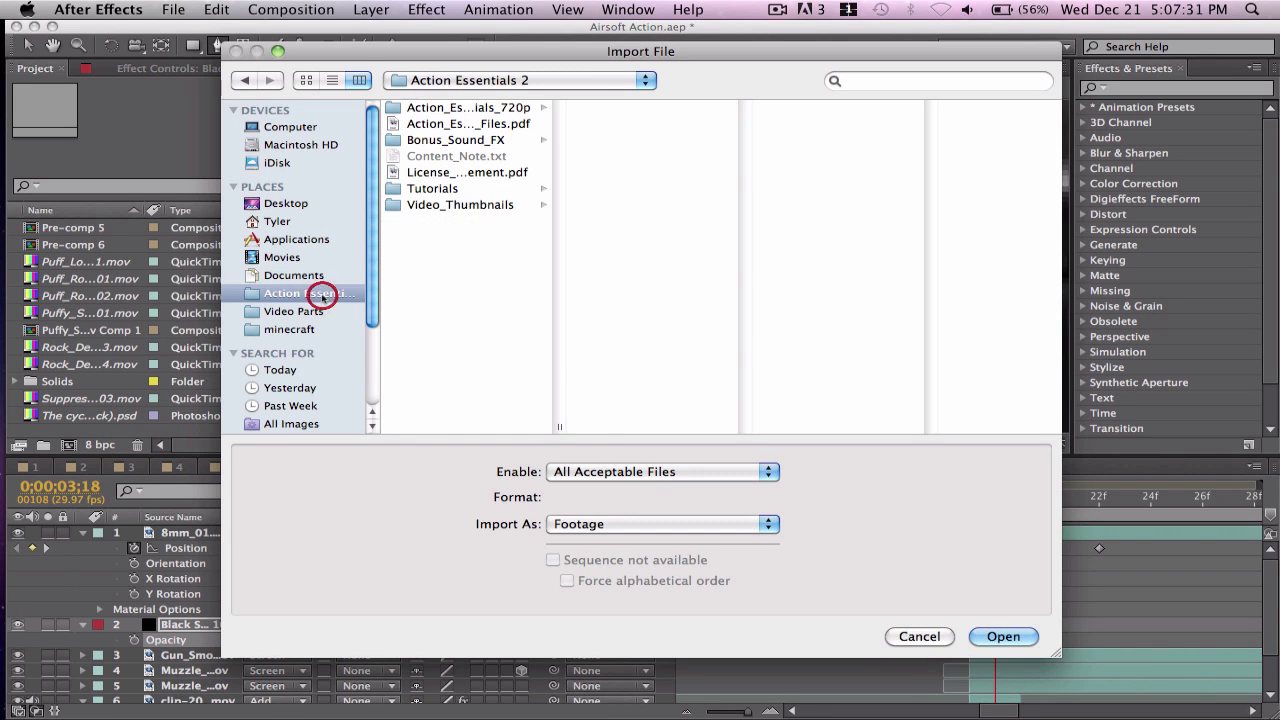
{"action": "left_click", "coordinate": [448, 110]}
{"action": "scroll", "coordinate": [603, 152], "scroll_direction": "down", "scroll_amount": 1}
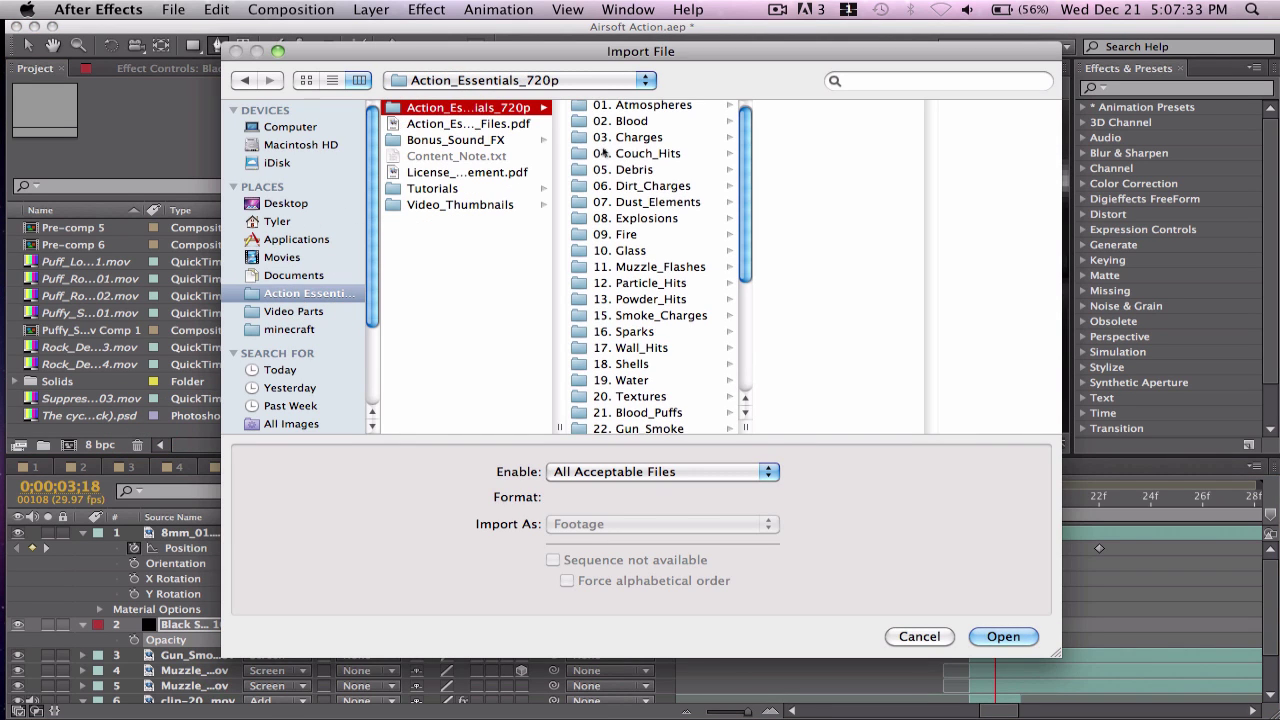
{"action": "left_click", "coordinate": [652, 267]}
{"action": "scroll", "coordinate": [855, 234], "scroll_direction": "down", "scroll_amount": 5}
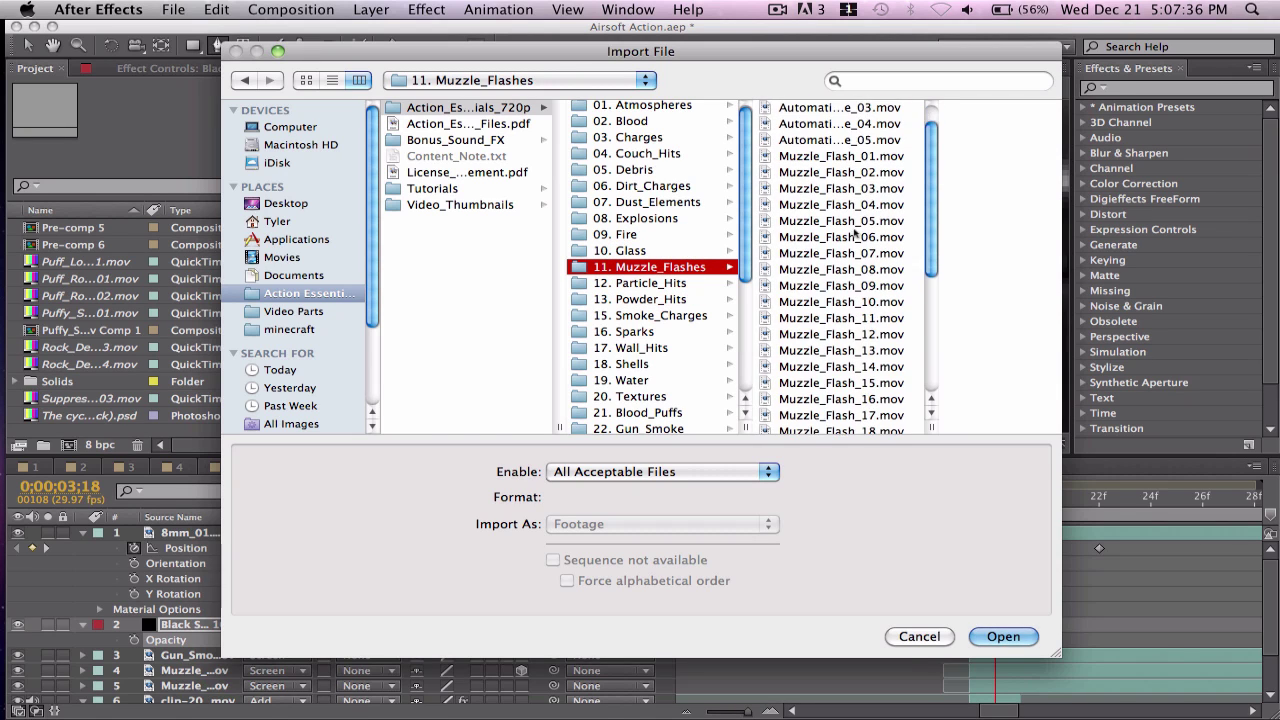
- Preview a few flash clips and import Suppressed_Fire_01.mov as footage
{"action": "left_click", "coordinate": [856, 292]}
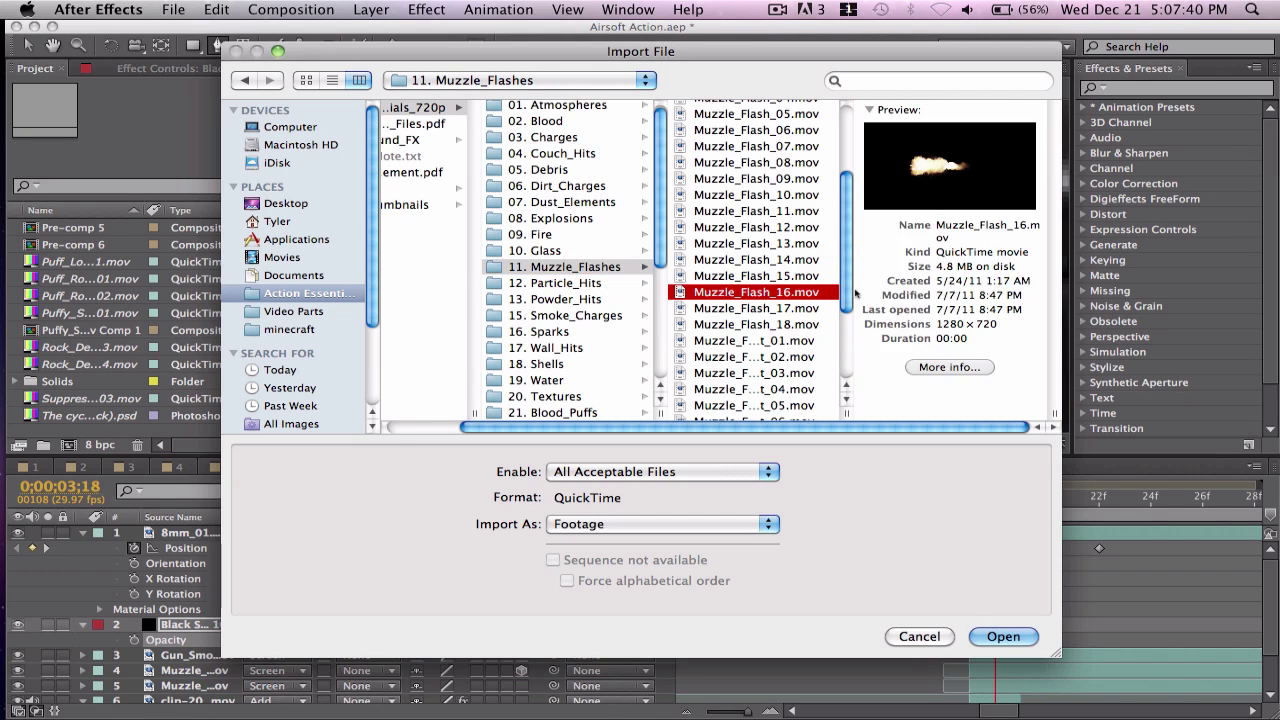
{"action": "scroll", "coordinate": [662, 219], "scroll_direction": "down", "scroll_amount": 5}
{"action": "scroll", "coordinate": [735, 217], "scroll_direction": "down", "scroll_amount": 3}
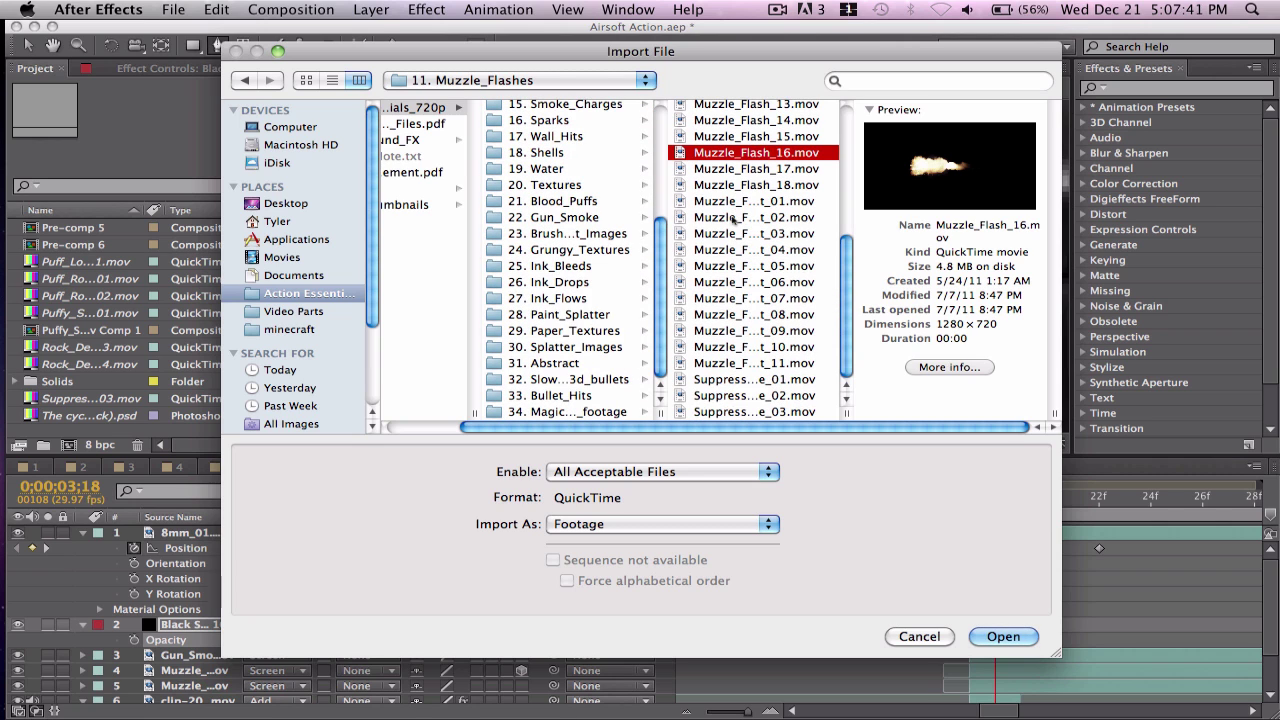
{"action": "left_click", "coordinate": [745, 386]}
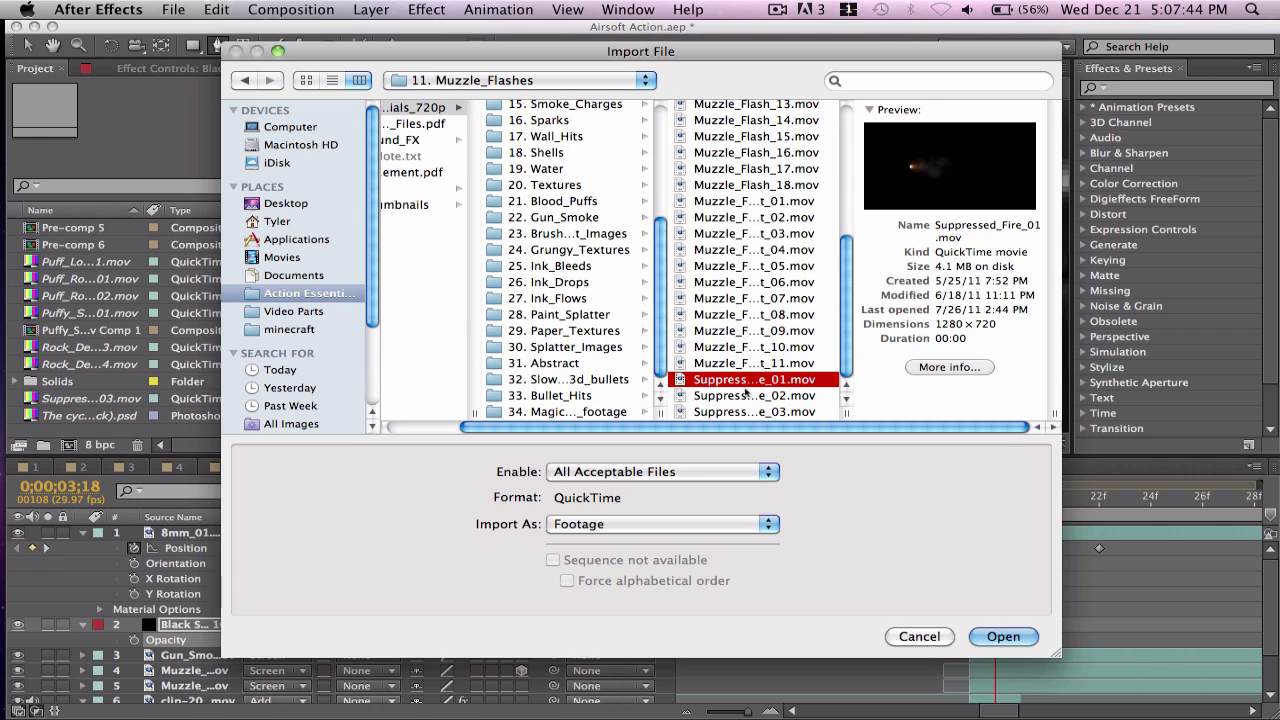
{"action": "left_click", "coordinate": [746, 395]}
{"action": "key", "text": "Up"}
{"action": "left_click", "coordinate": [1003, 637]}
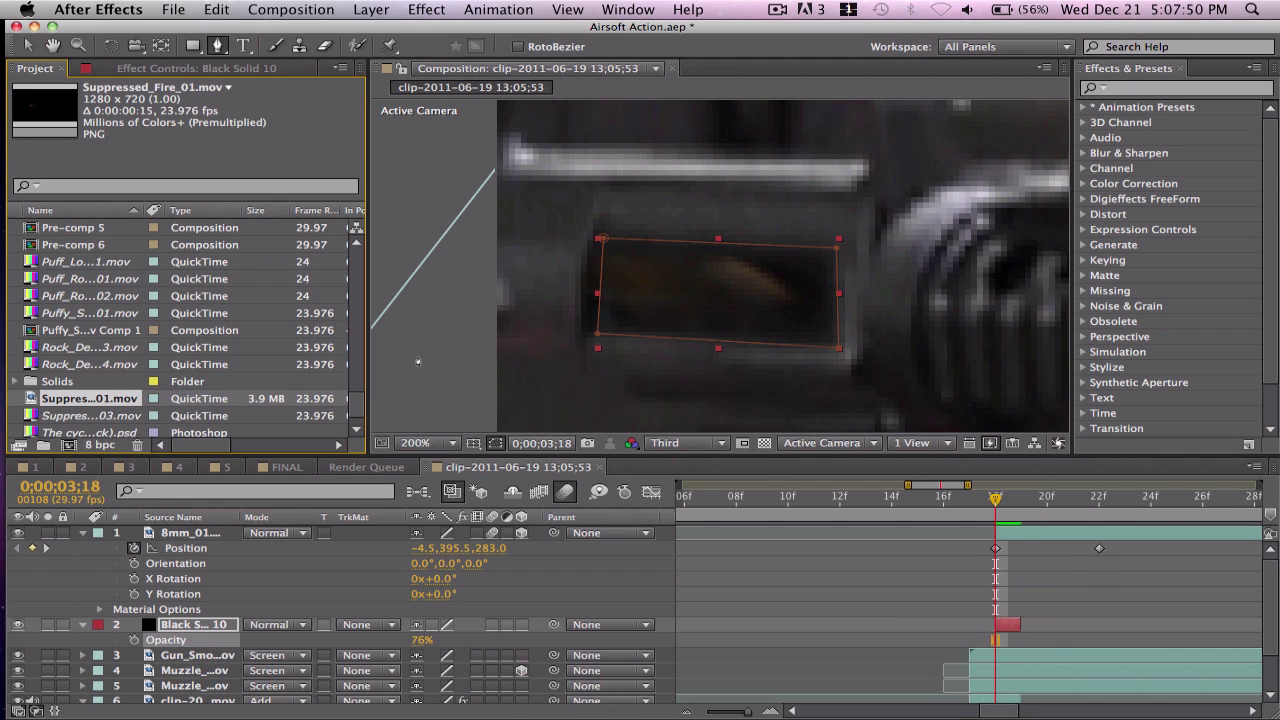
- Add Suppressed_Fire_01.mov to the composition as the topmost layer
{"action": "key", "text": "slash"}
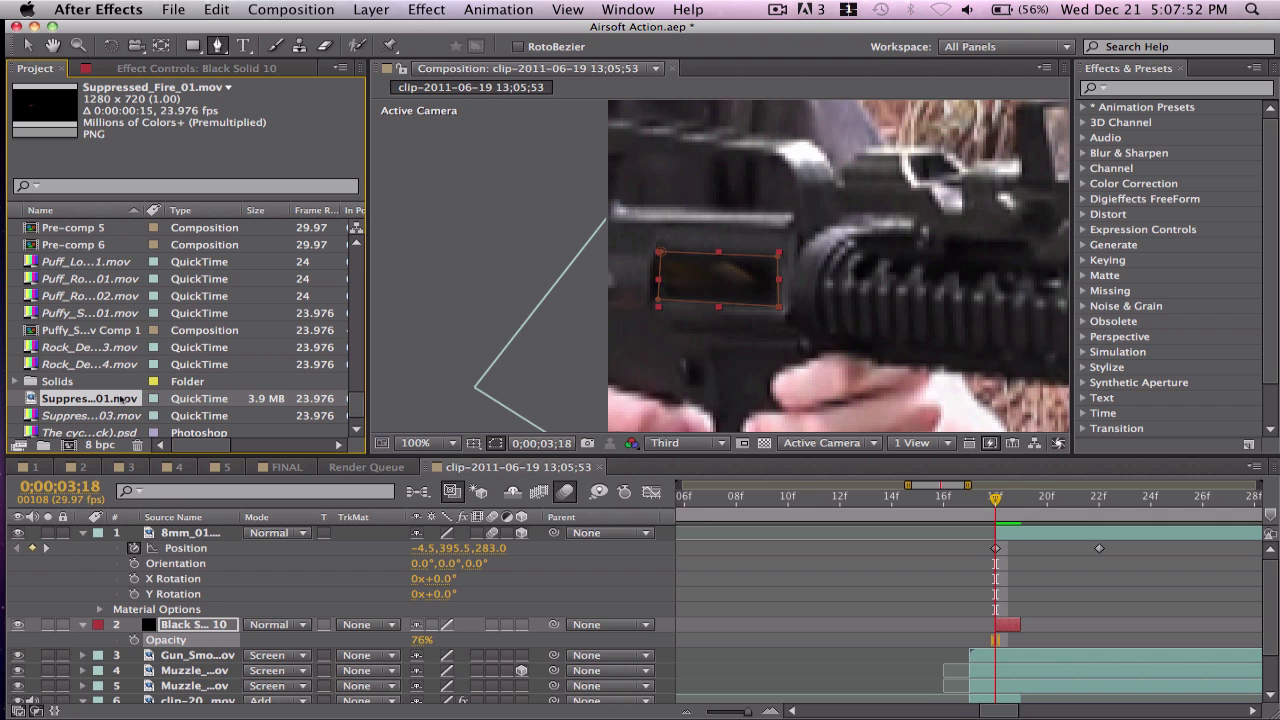
{"action": "key", "text": "comma"}
{"action": "key", "text": "comma"}
{"action": "key", "text": "super+slash"}
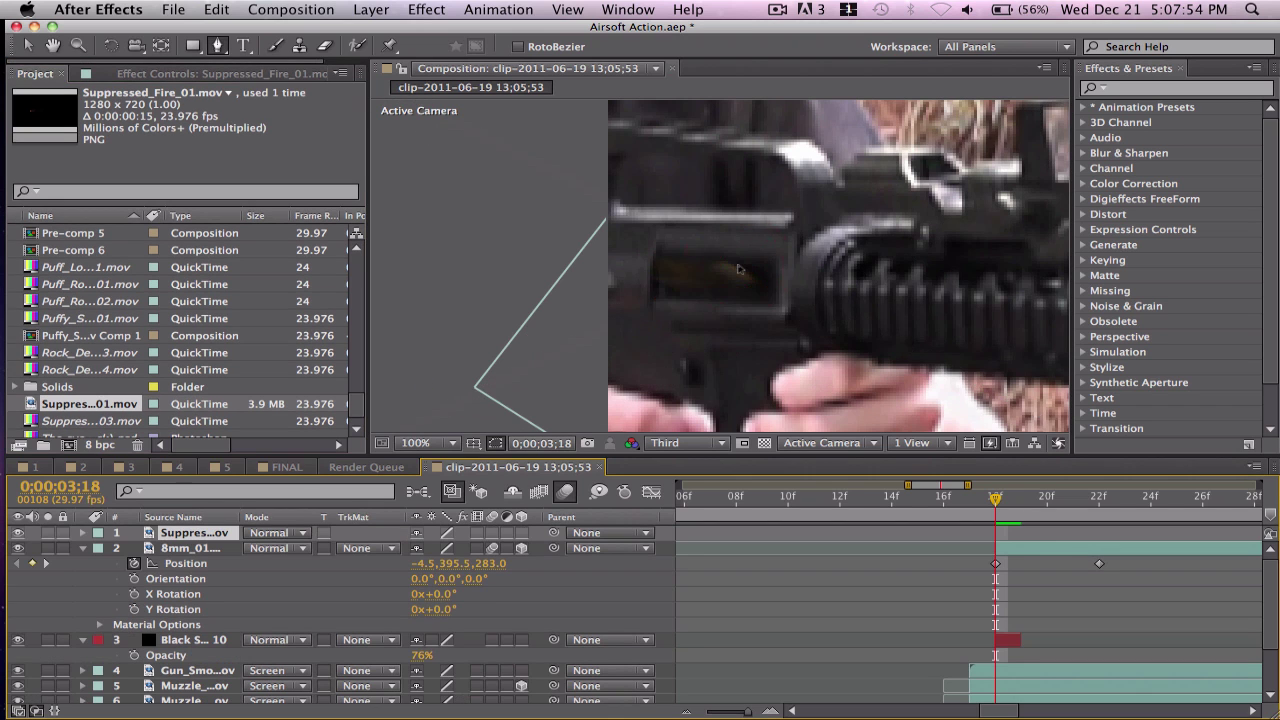
{"action": "key", "text": "comma"}
{"action": "key", "text": "comma"}
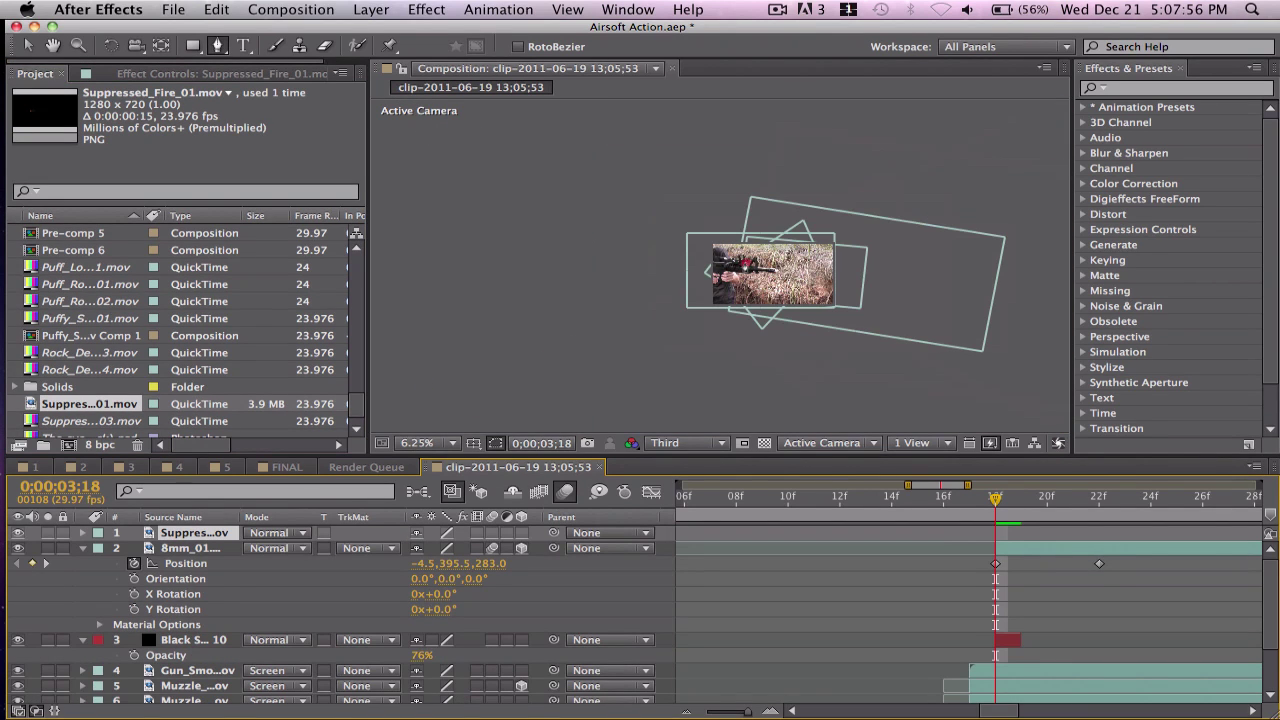
{"action": "left_click", "coordinate": [747, 265]}
{"action": "left_click", "coordinate": [731, 264]}
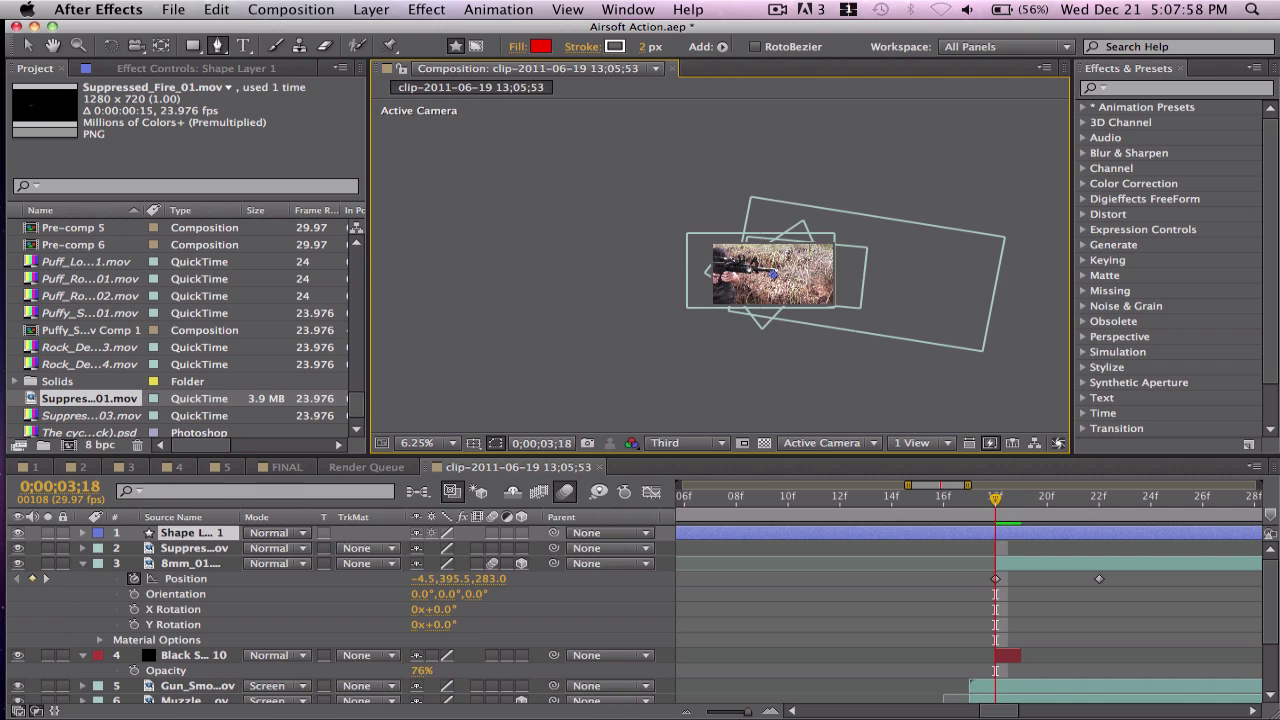
{"action": "key", "text": "period"}
{"action": "key", "text": "period"}
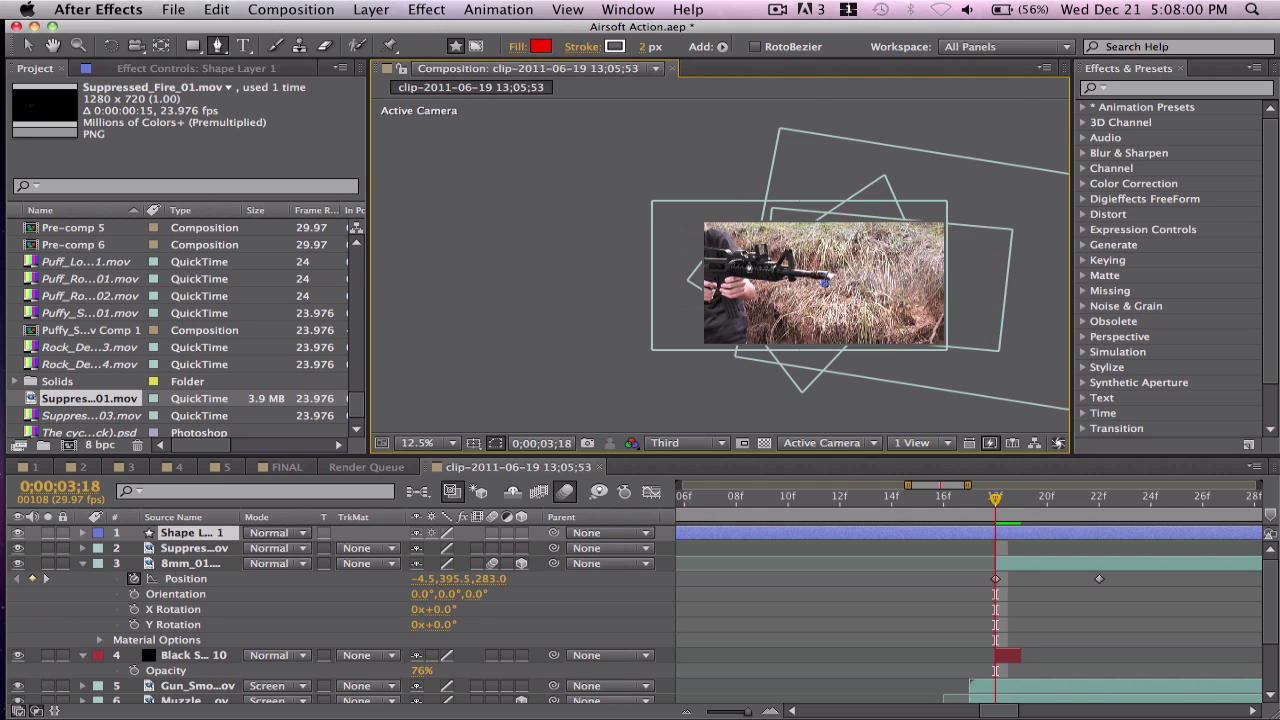
{"action": "key", "text": "v"}
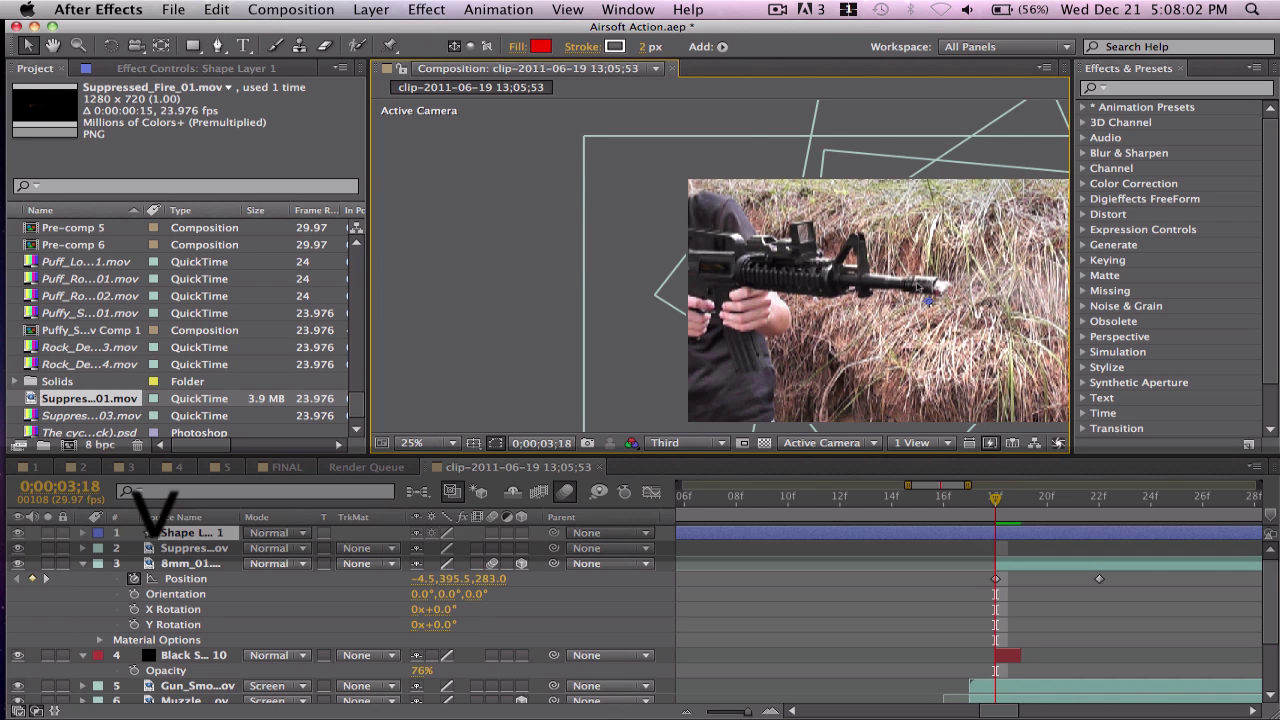
{"action": "key", "text": "5"}
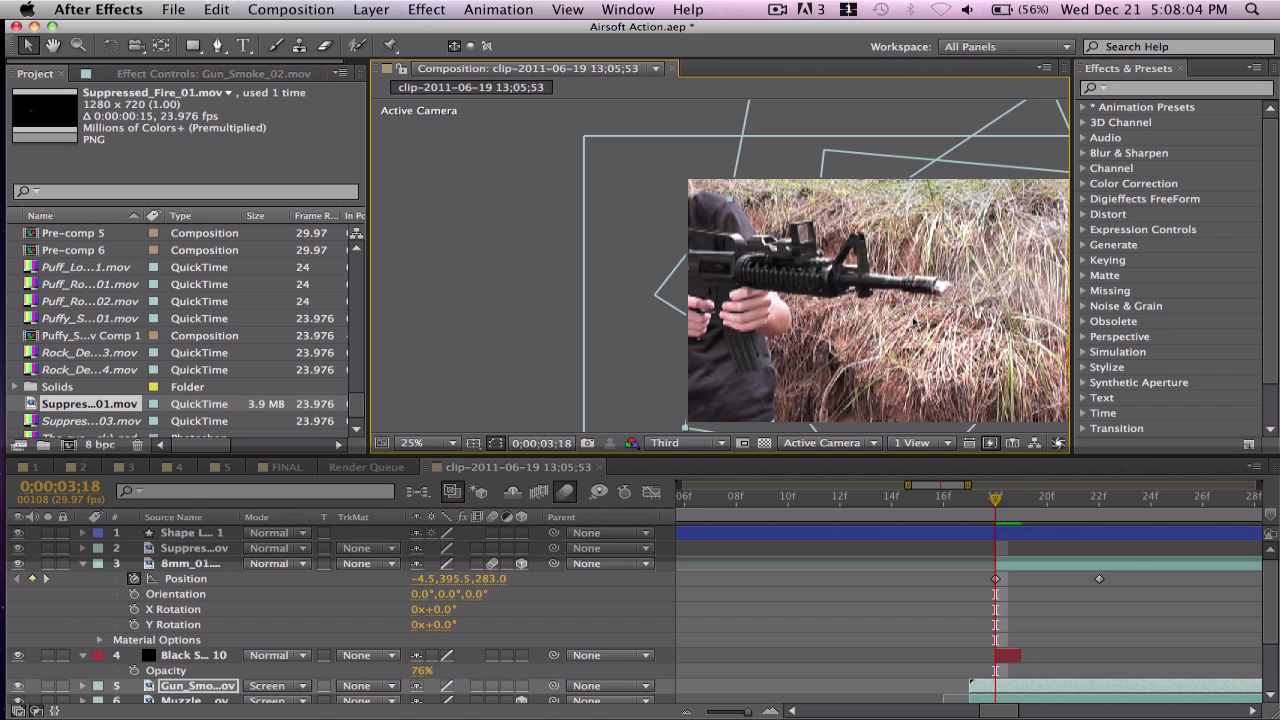
{"action": "left_click", "coordinate": [196, 548]}
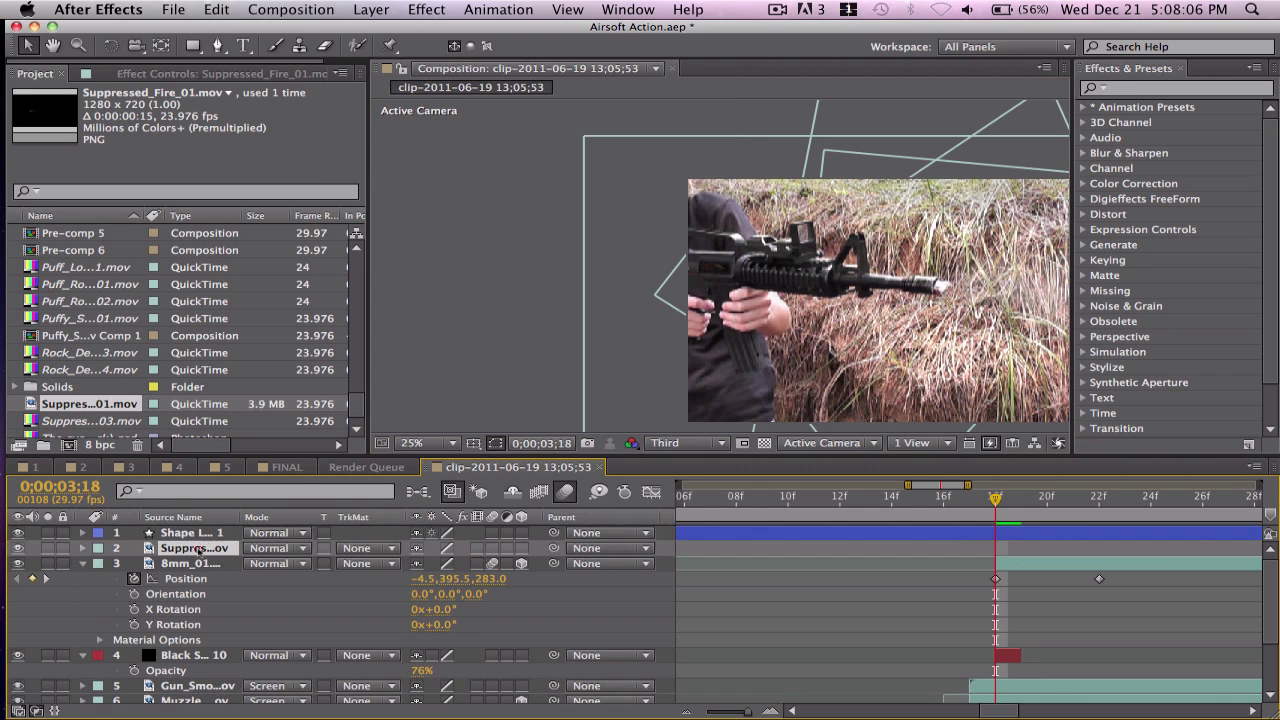
{"action": "left_click", "coordinate": [189, 534]}
{"action": "key", "text": "Delete"}
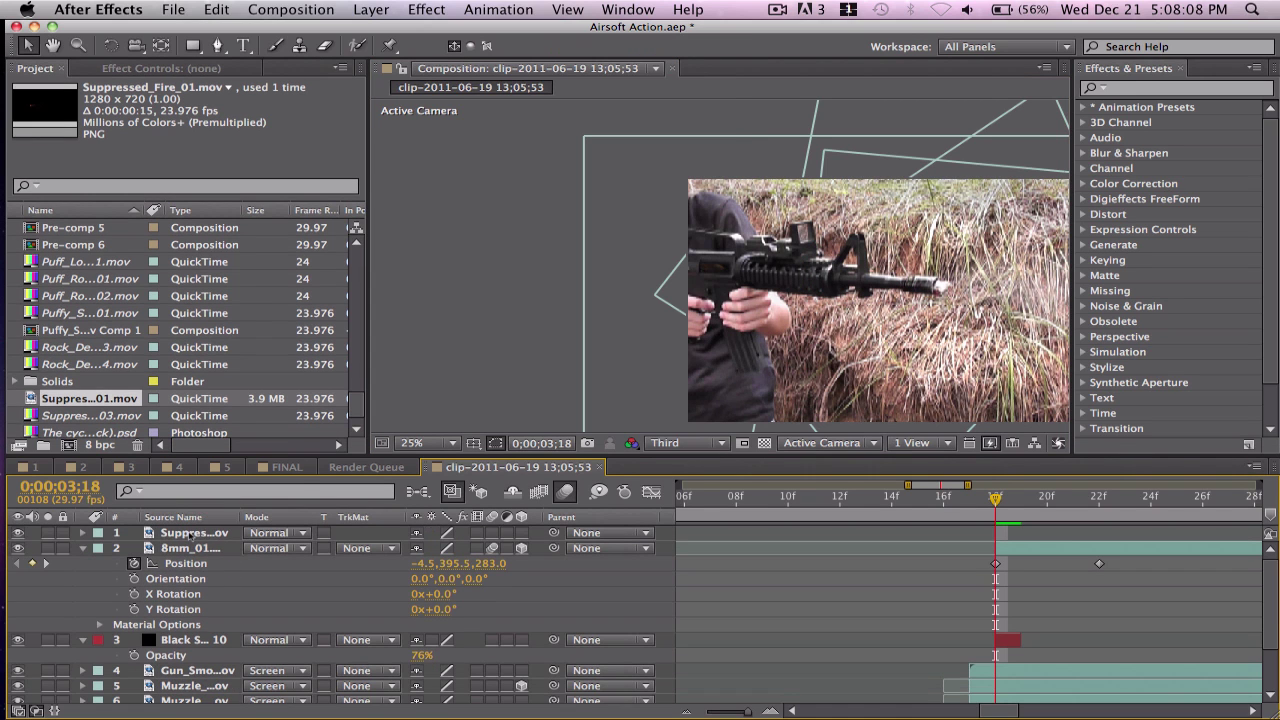
{"action": "left_click", "coordinate": [196, 534]}
{"action": "left_click", "coordinate": [196, 670]}
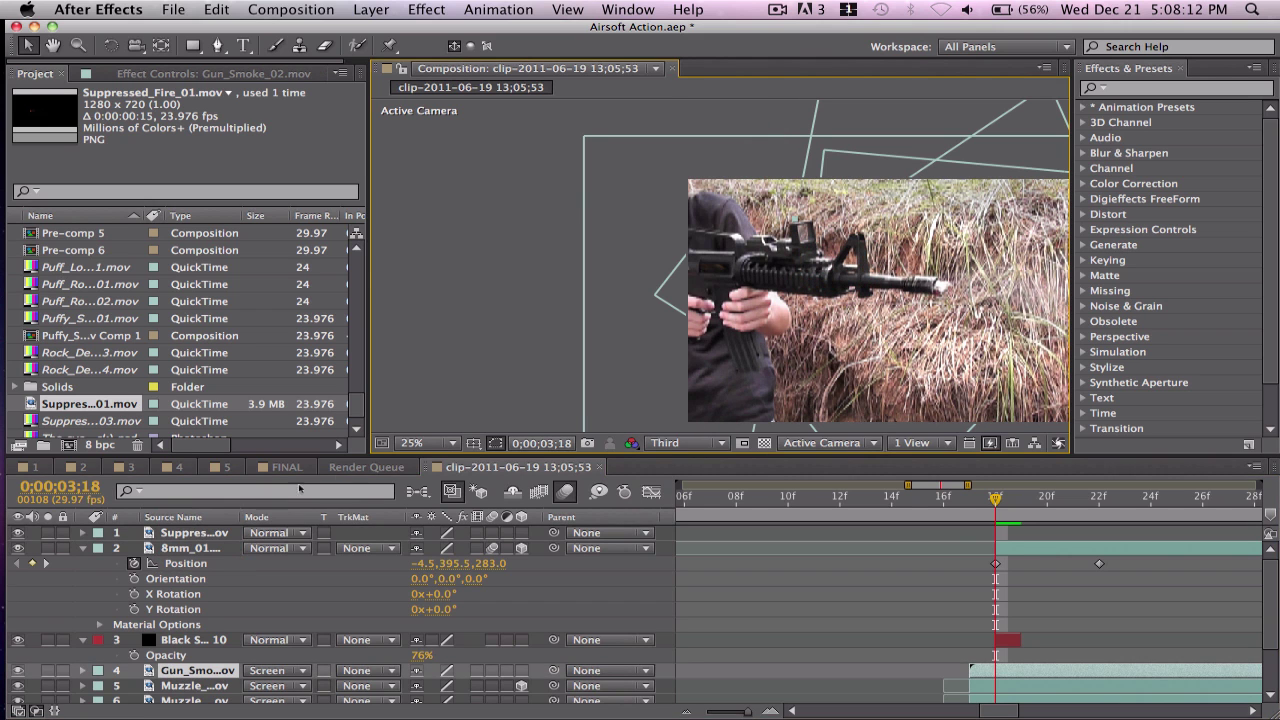
{"action": "left_click", "coordinate": [203, 536]}
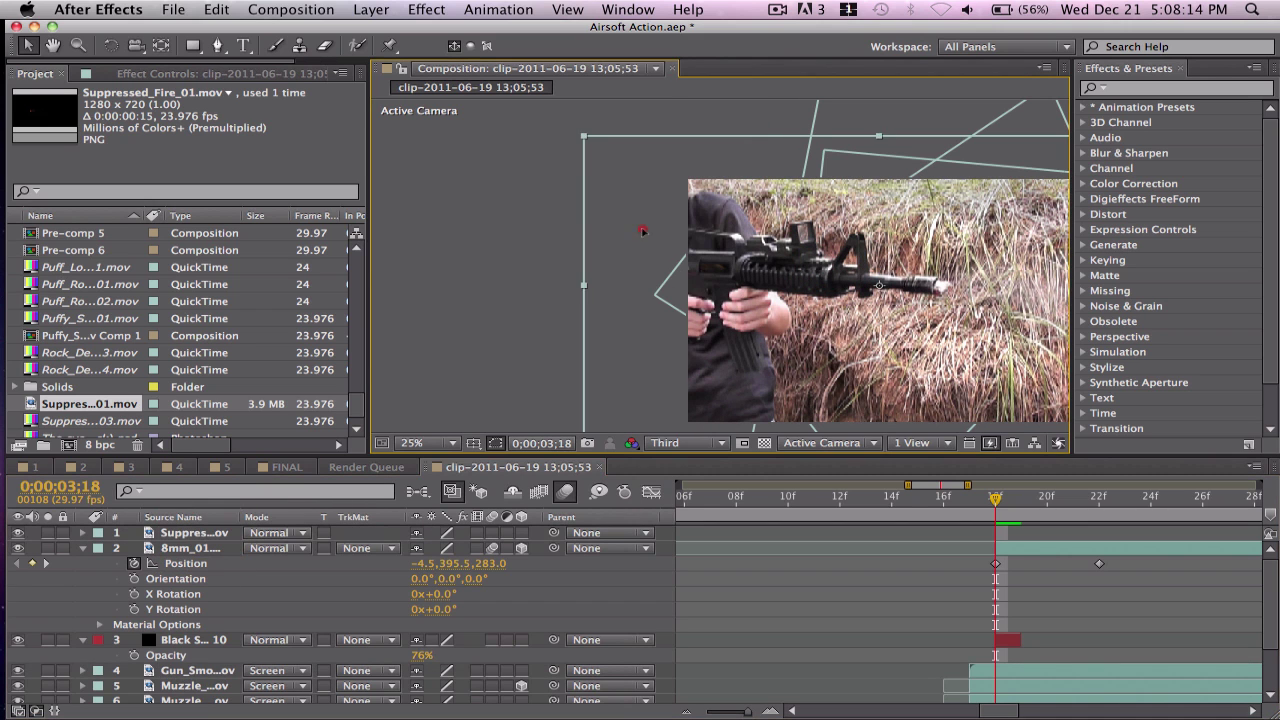
{"action": "mouse_move", "coordinate": [651, 223]}
{"action": "left_mouse_down"}
{"action": "mouse_move", "coordinate": [598, 227]}
{"action": "mouse_move", "coordinate": [641, 217]}
{"action": "left_mouse_up"}
{"action": "key", "text": "super+z"}
- Move the start of the Suppressed_Fire_01 layer to 0;00;03;18
{"action": "left_click", "coordinate": [218, 538]}
{"action": "scroll", "coordinate": [579, 278], "scroll_direction": "down", "scroll_amount": 2}
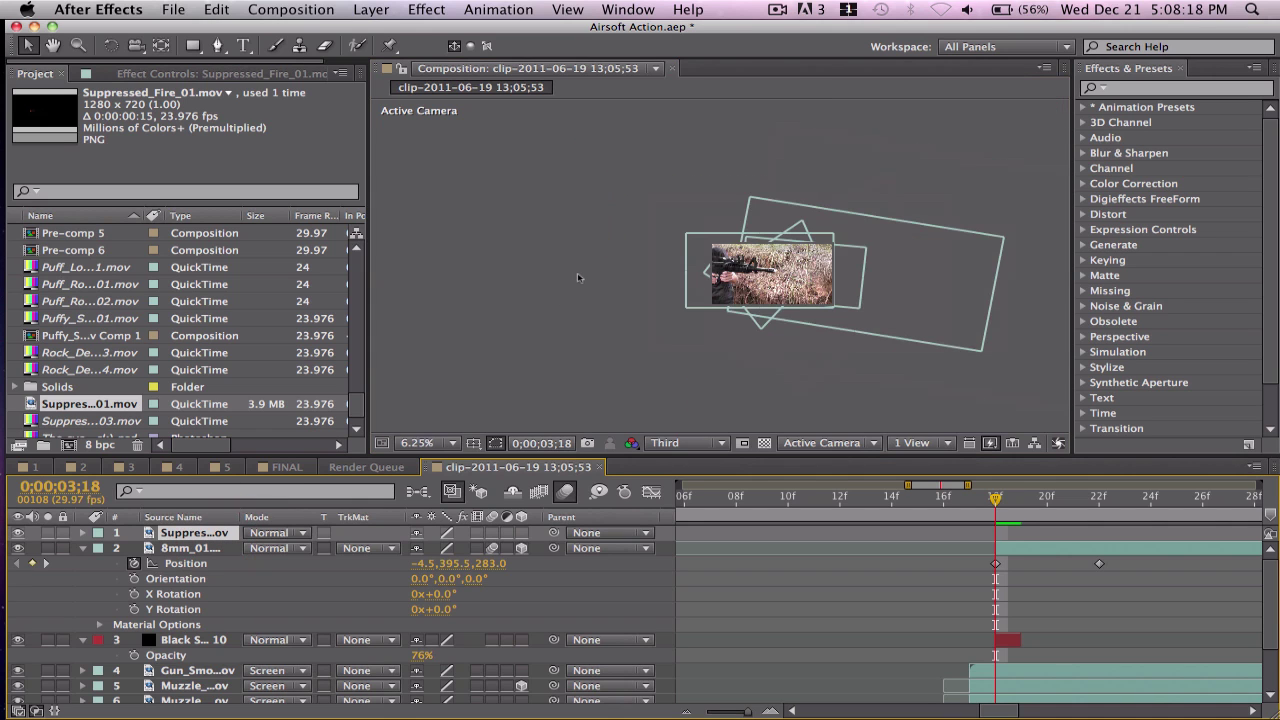
{"action": "key", "text": "period"}
{"action": "key", "text": "period"}
{"action": "key", "text": "comma"}
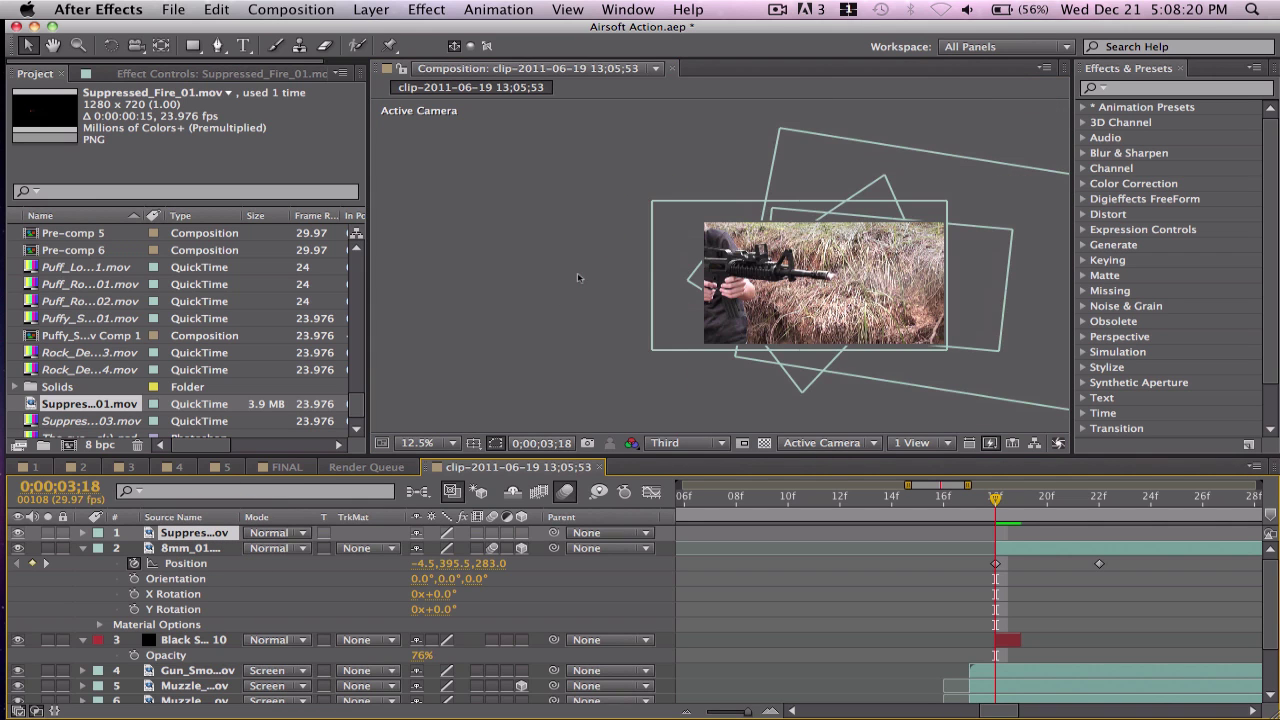
{"action": "key", "text": "period"}
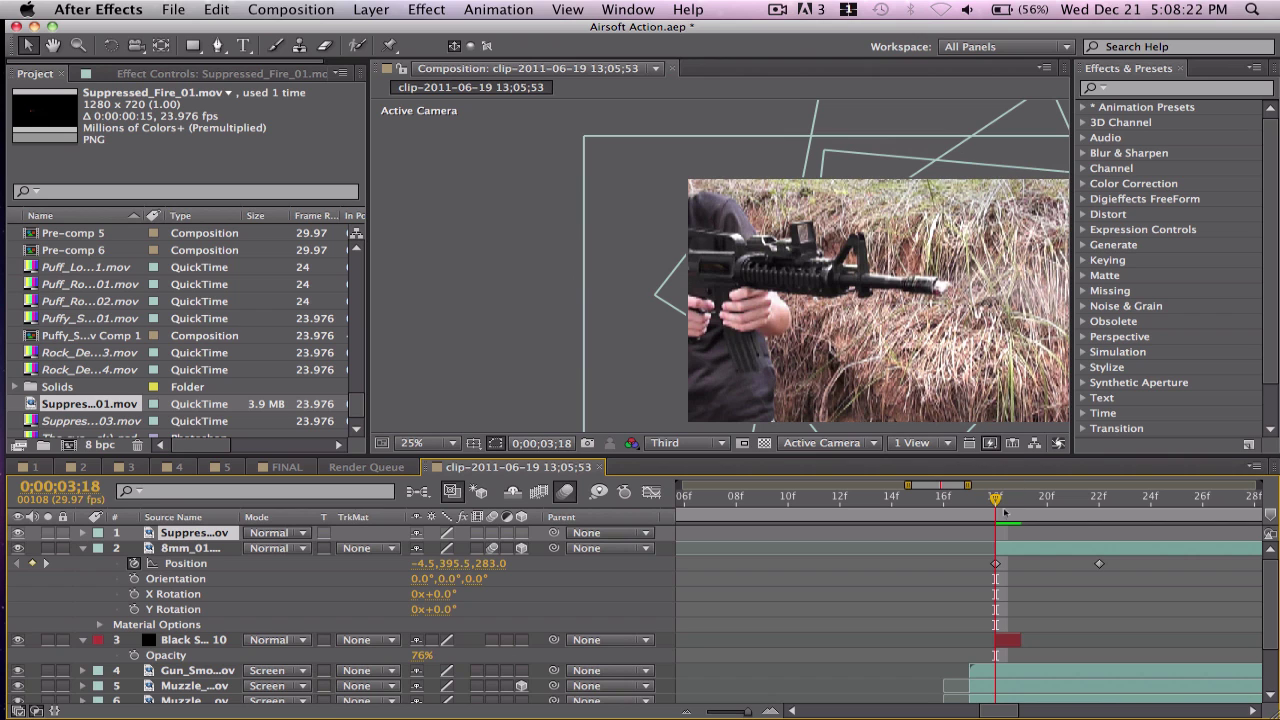
{"action": "key", "text": "bracketleft"}
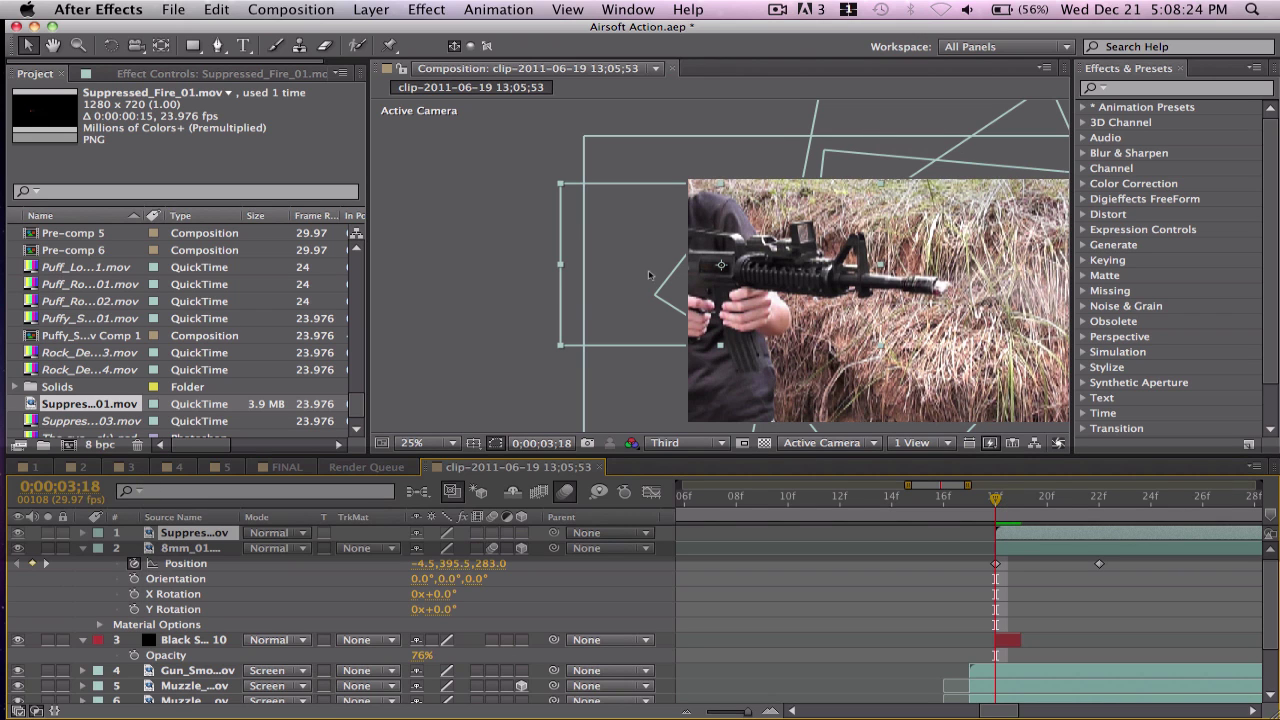
- Rotate the Suppressed_Fire_01 layer slightly clockwise and position its small flash over the rifle's ejection port
{"action": "left_click_drag", "start_coordinate": [645, 251], "coordinate": [695, 254]}
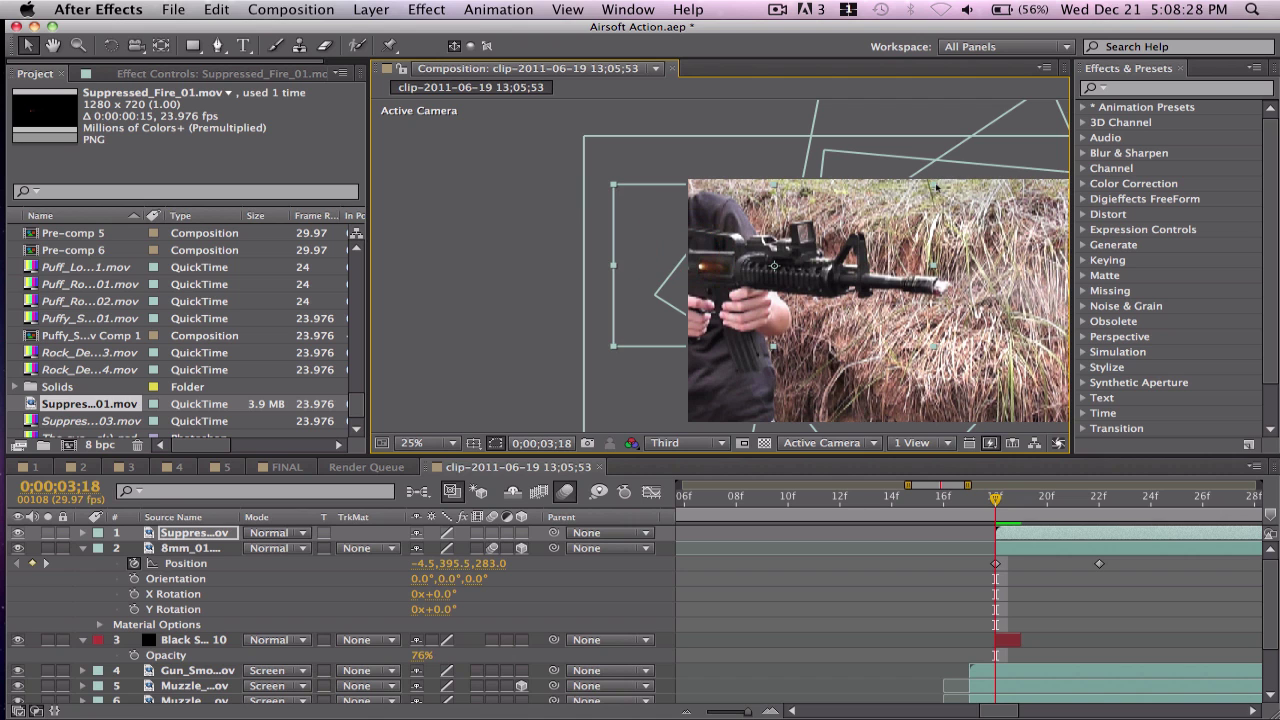
{"action": "key", "text": "w"}
{"action": "left_click_drag", "start_coordinate": [934, 187], "coordinate": [571, 359]}
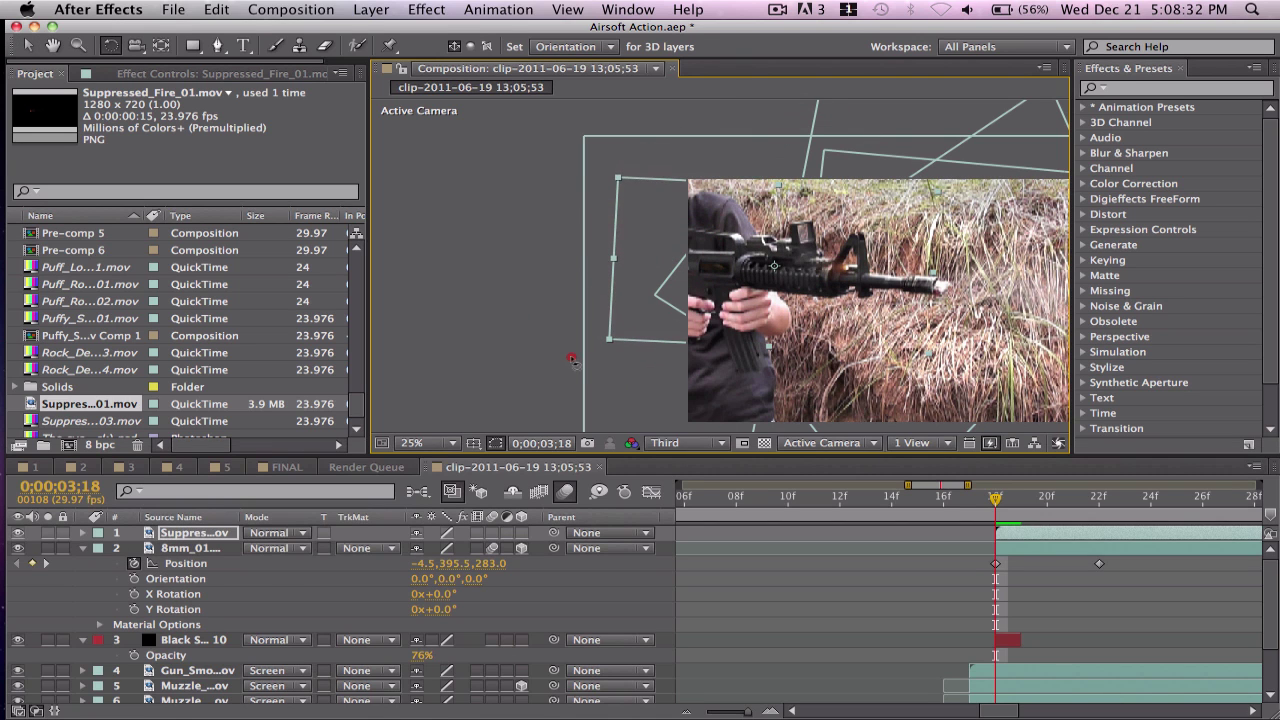
{"action": "key", "text": "v"}
{"action": "left_click_drag", "start_coordinate": [893, 285], "coordinate": [777, 285]}
{"action": "left_click_drag", "start_coordinate": [658, 265], "coordinate": [657, 266]}
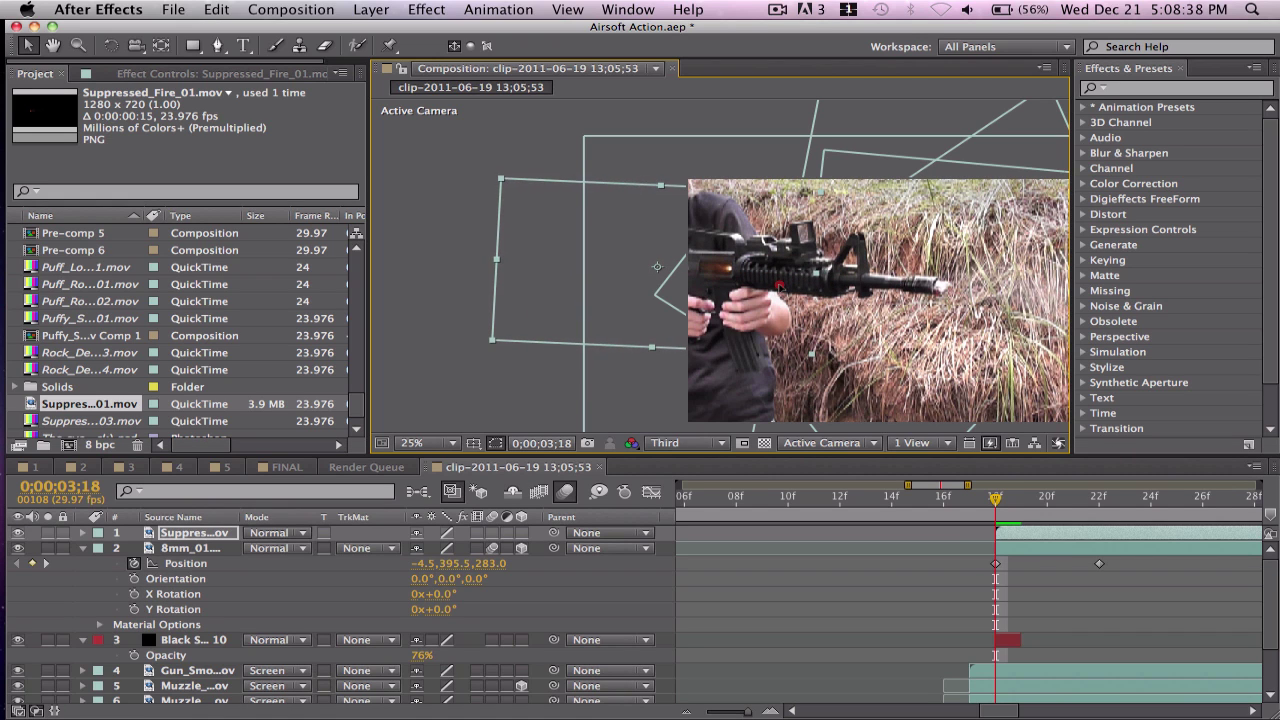
- Play back the shot from 0;00;03;14 to check the flash at the ejection port
{"action": "left_click_drag", "start_coordinate": [996, 498], "coordinate": [901, 499]}
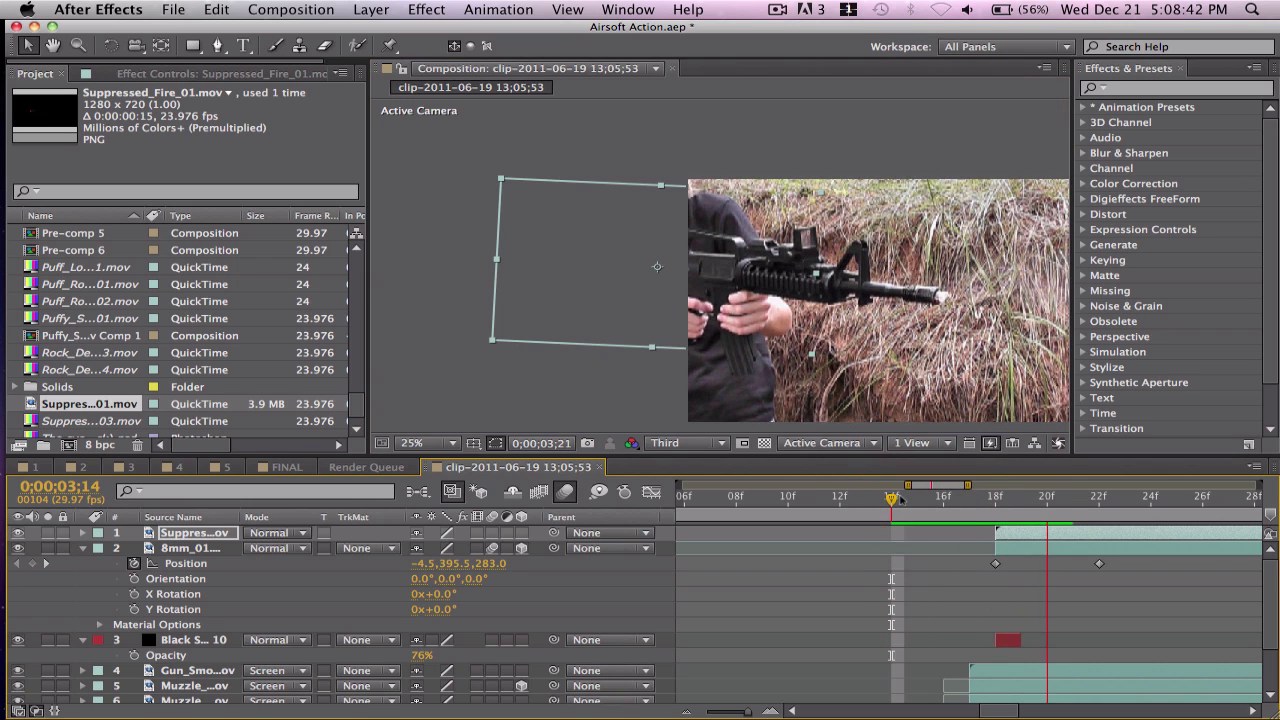
{"action": "left_click", "coordinate": [899, 616]}
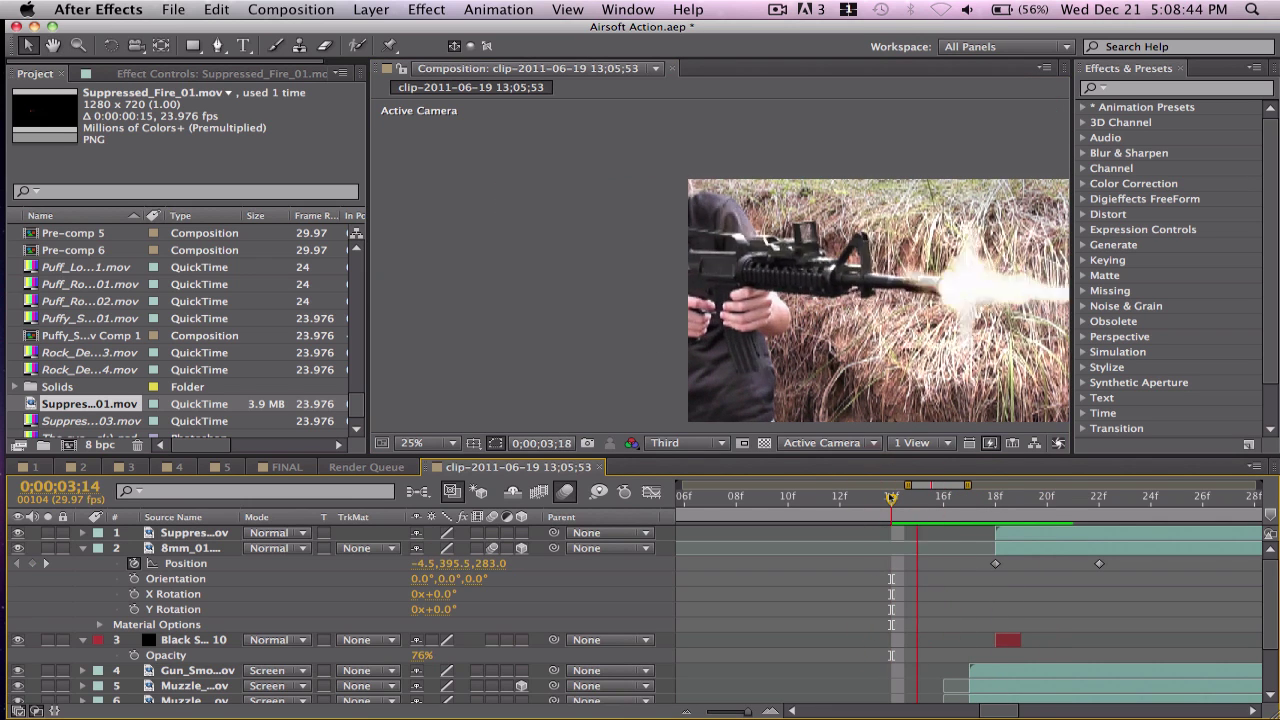
- Return to 0;00;03;18 and set the black solid's opacity to 100%
{"action": "left_click_drag", "start_coordinate": [891, 497], "coordinate": [987, 507]}
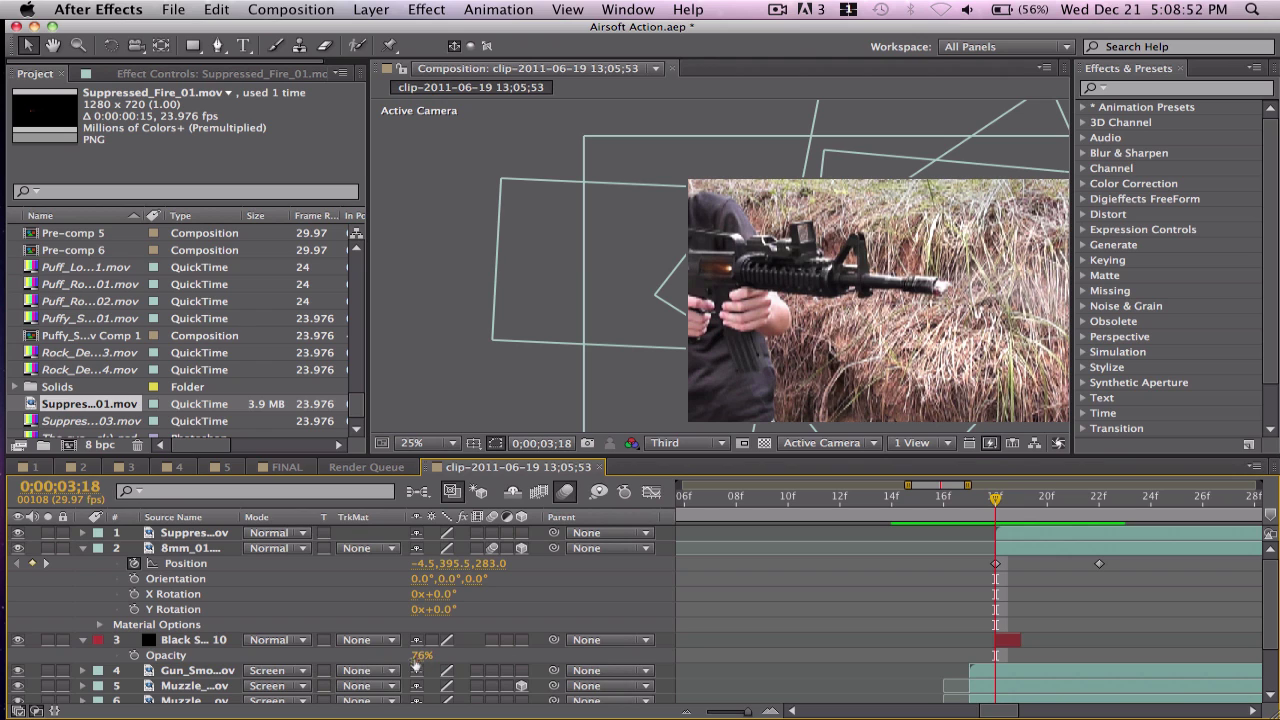
{"action": "left_click_drag", "start_coordinate": [418, 657], "coordinate": [507, 658]}
{"action": "left_click", "coordinate": [641, 591]}
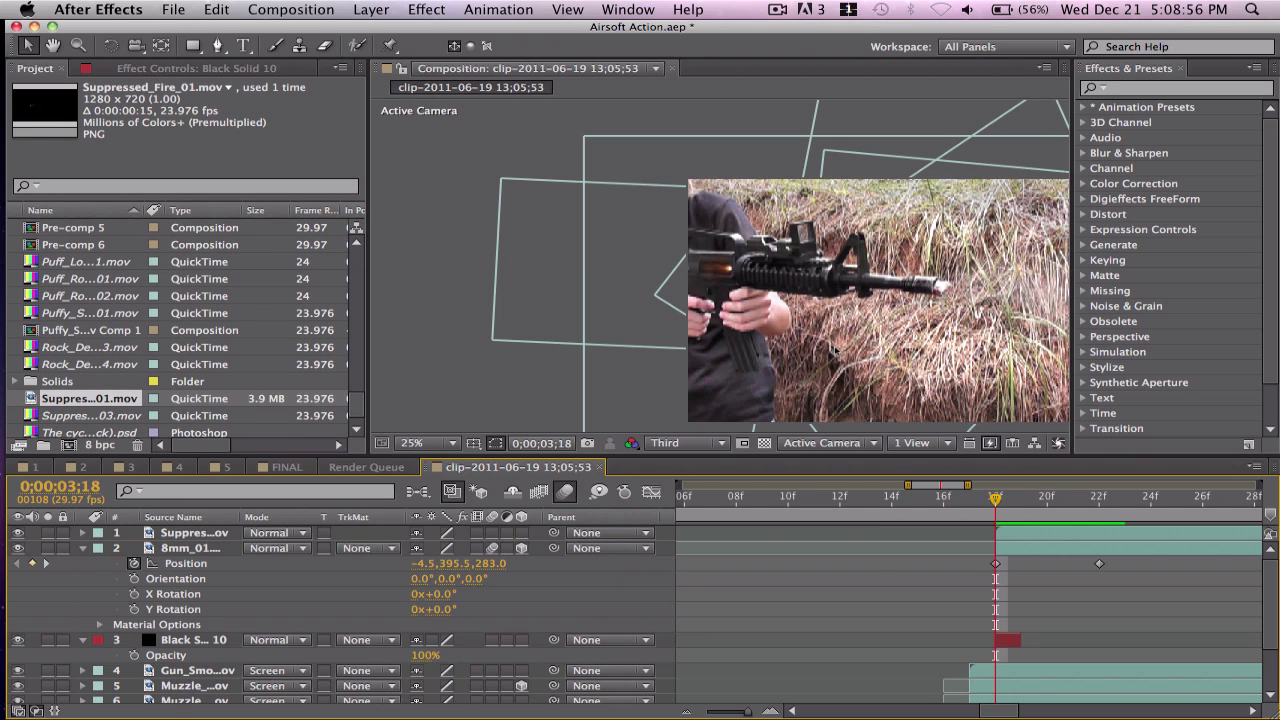
- Move the Suppressed_Fire_01 layer's start to 0;00;03;17 and trim the layer to that single frame
{"action": "left_click", "coordinate": [1010, 534]}
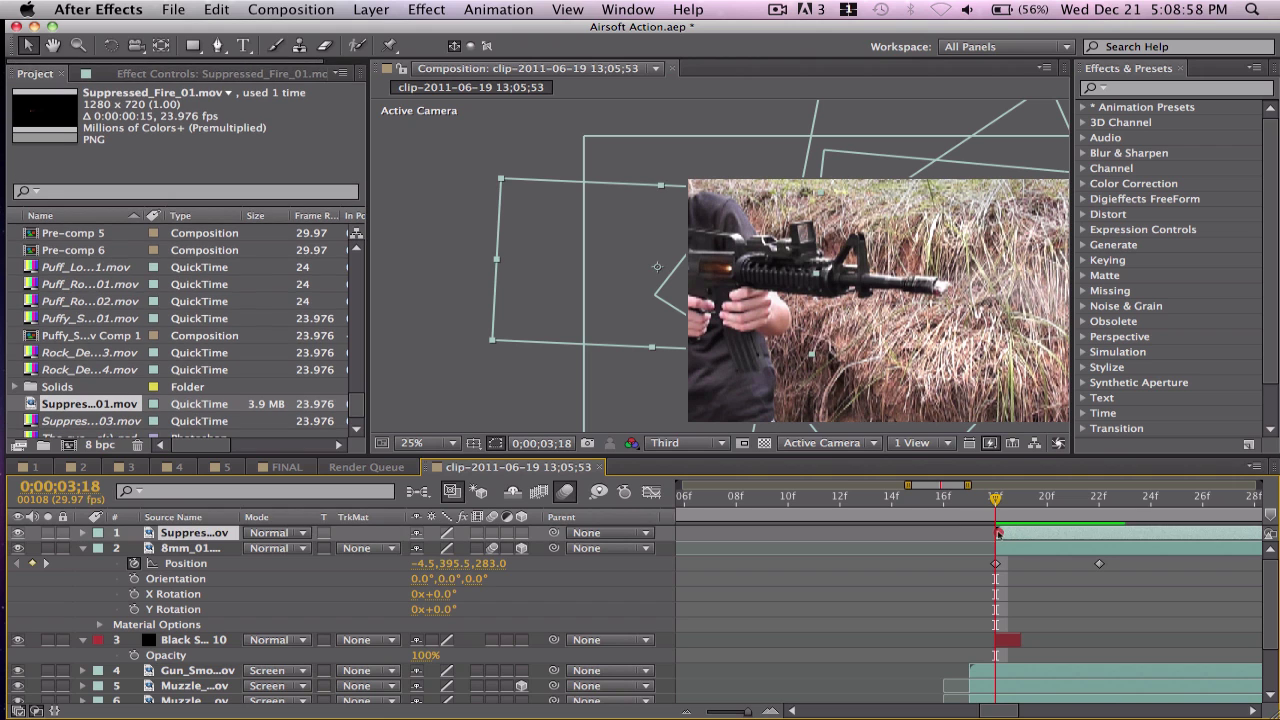
{"action": "left_click_drag", "start_coordinate": [995, 533], "coordinate": [970, 501]}
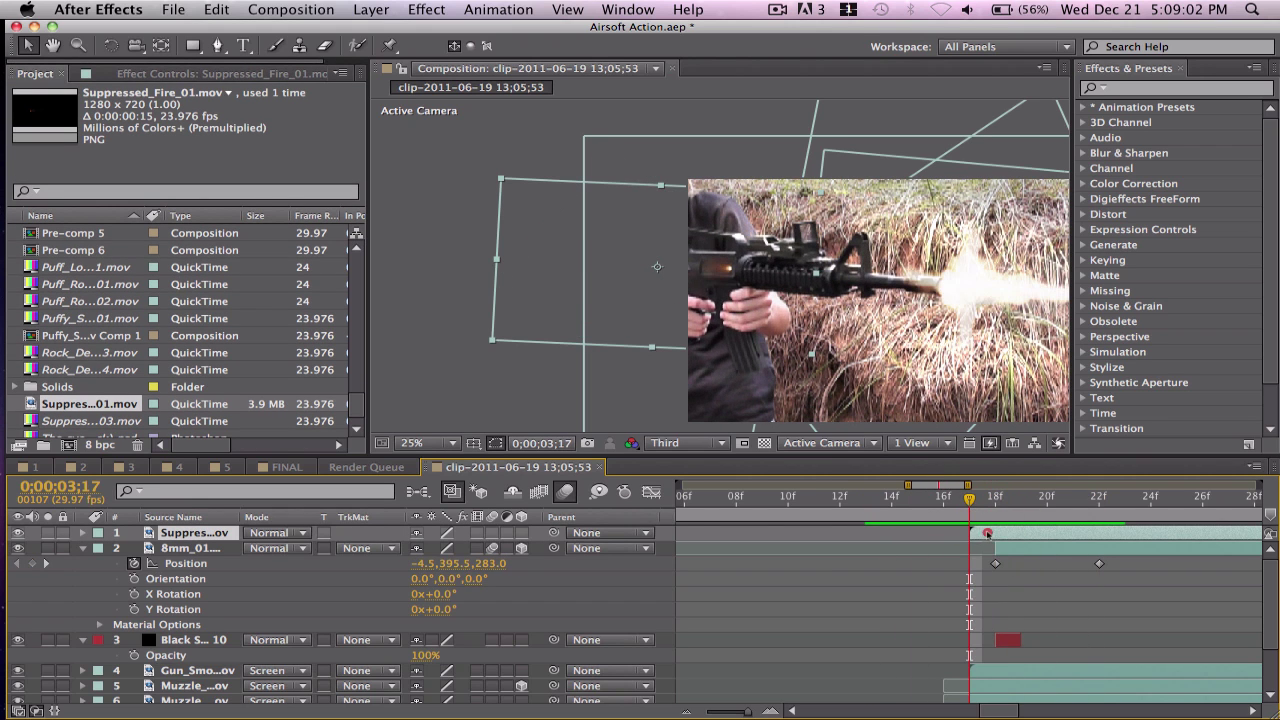
{"action": "left_click", "coordinate": [988, 534]}
{"action": "key", "text": "alt+]"}
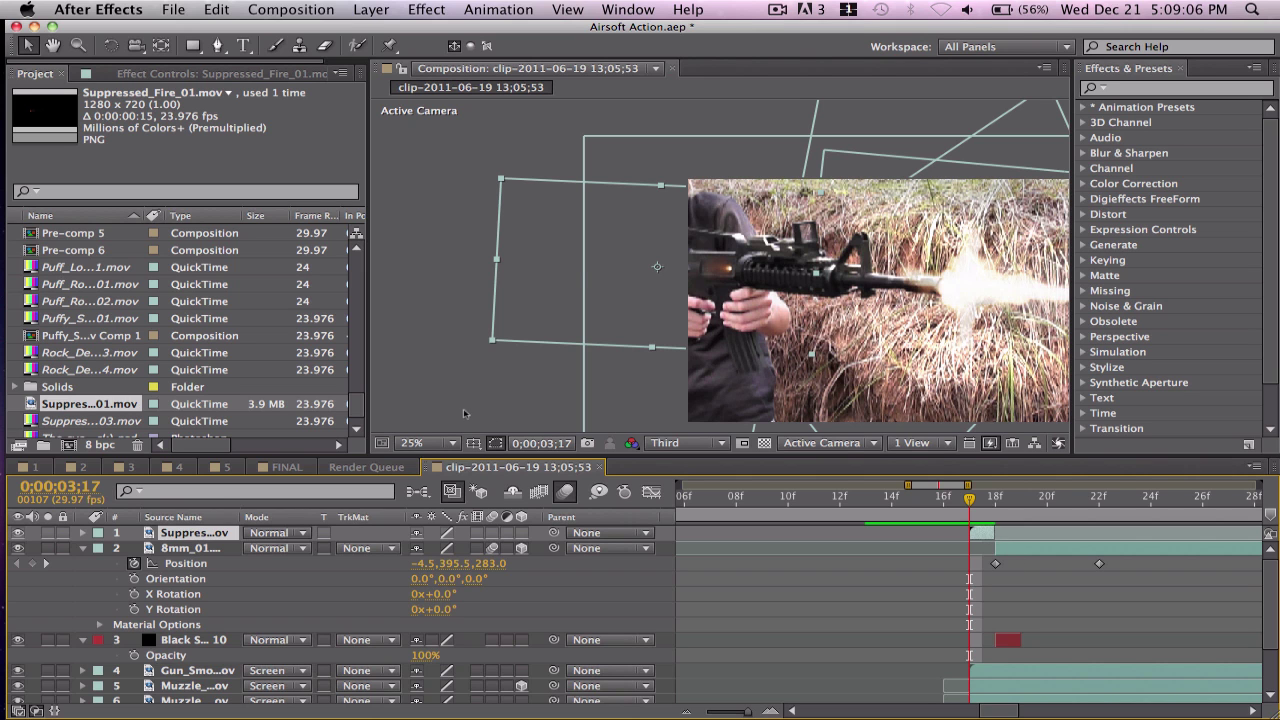
- Play back the shot from 0;00;03;11 at 33.3% magnification to check the timing of the ejection port flash
{"action": "left_click", "coordinate": [420, 443]}
{"action": "left_click", "coordinate": [440, 437]}
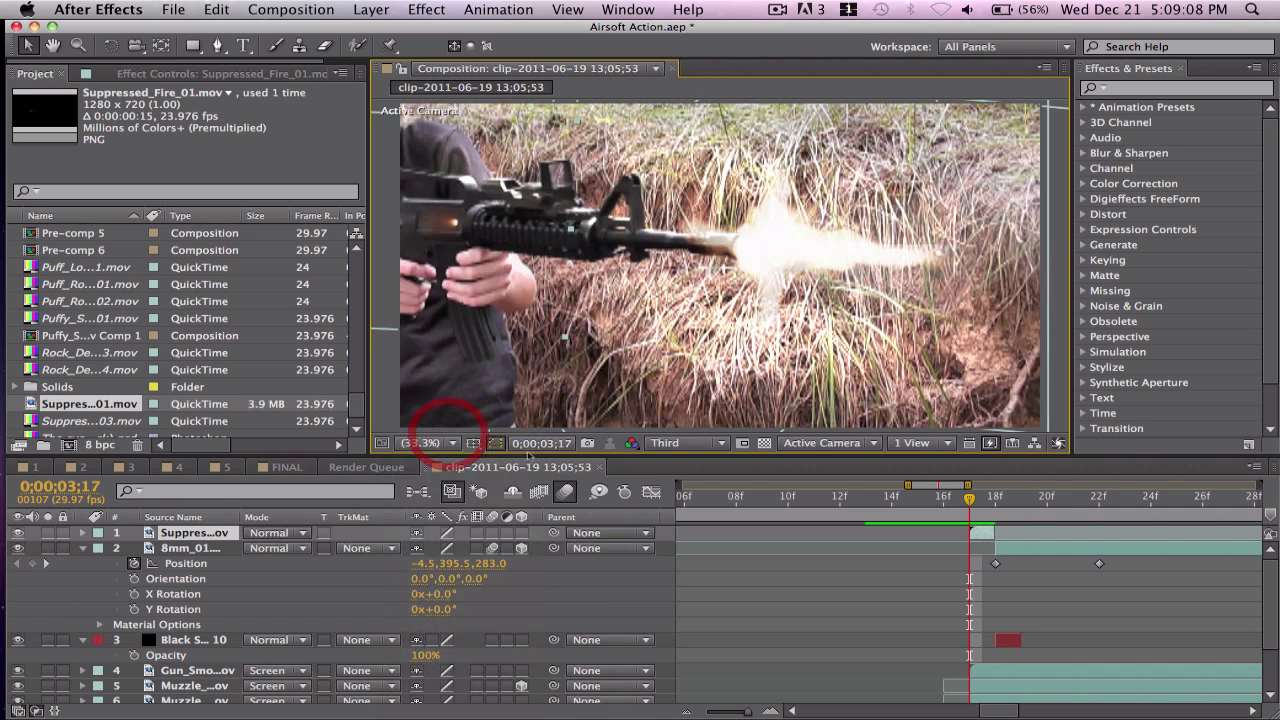
{"action": "key", "text": "Page_Down"}
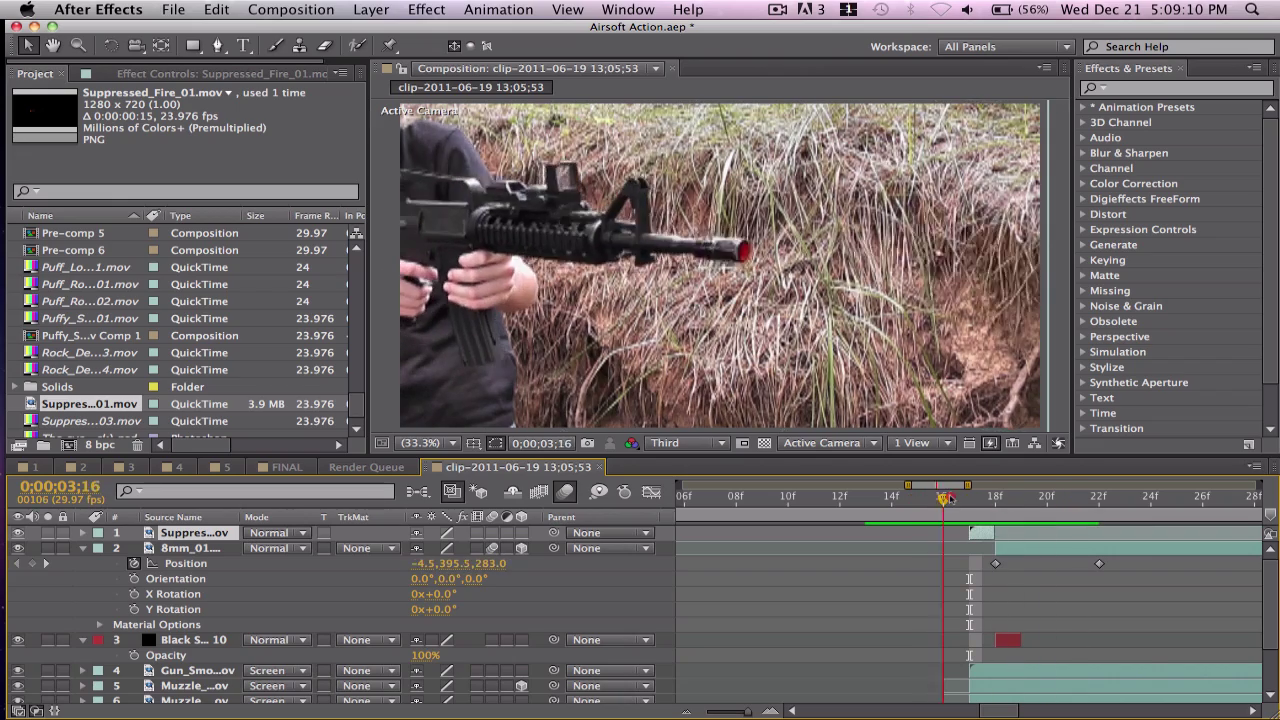
{"action": "left_click_drag", "start_coordinate": [946, 498], "coordinate": [811, 504]}
{"action": "key", "text": "space"}
{"action": "key", "text": "space"}
{"action": "key", "text": "space"}
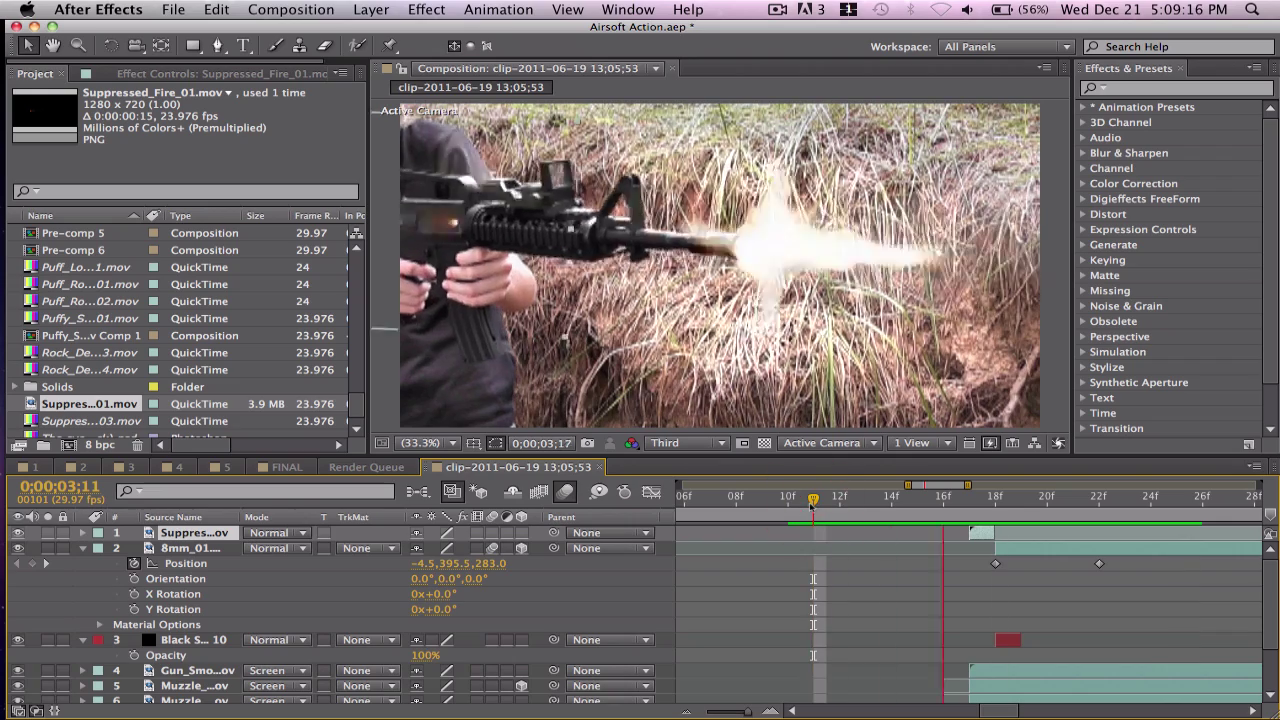
{"action": "key", "text": "space"}
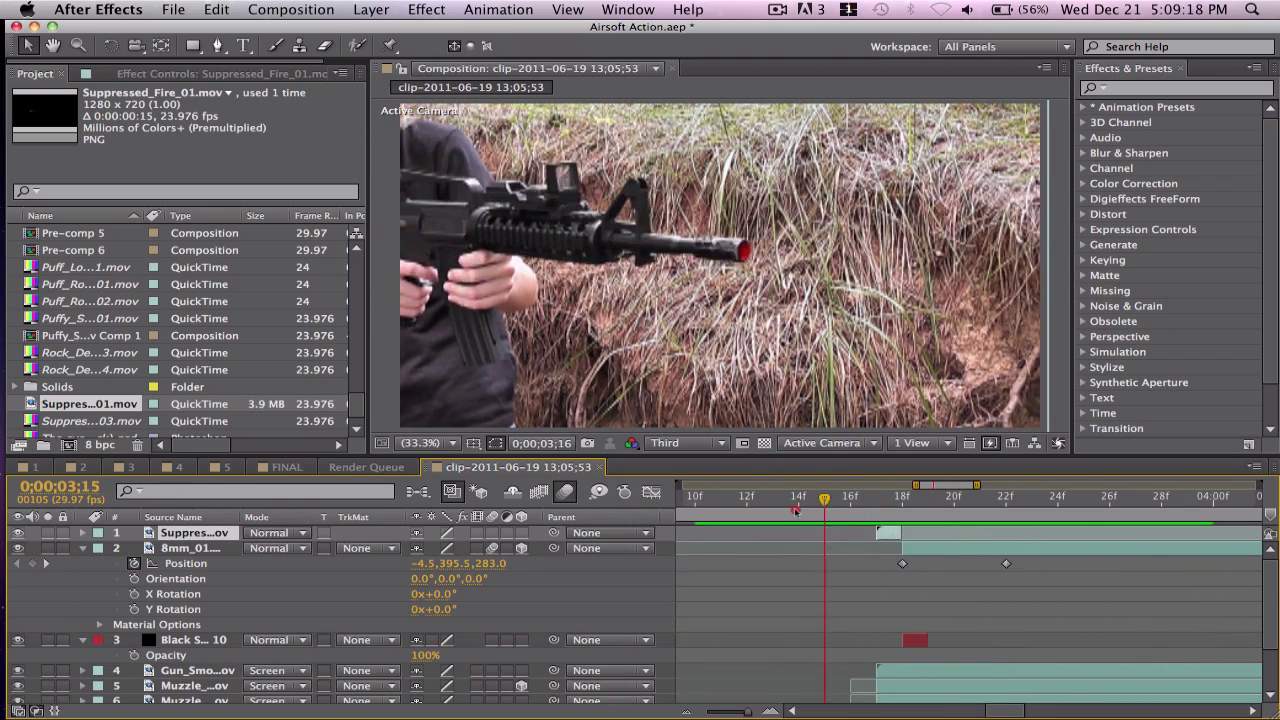
{"action": "left_click", "coordinate": [750, 510]}
{"action": "key", "text": "space"}
{"action": "key", "text": "space"}
{"action": "left_click", "coordinate": [729, 510]}
{"action": "key", "text": "space"}
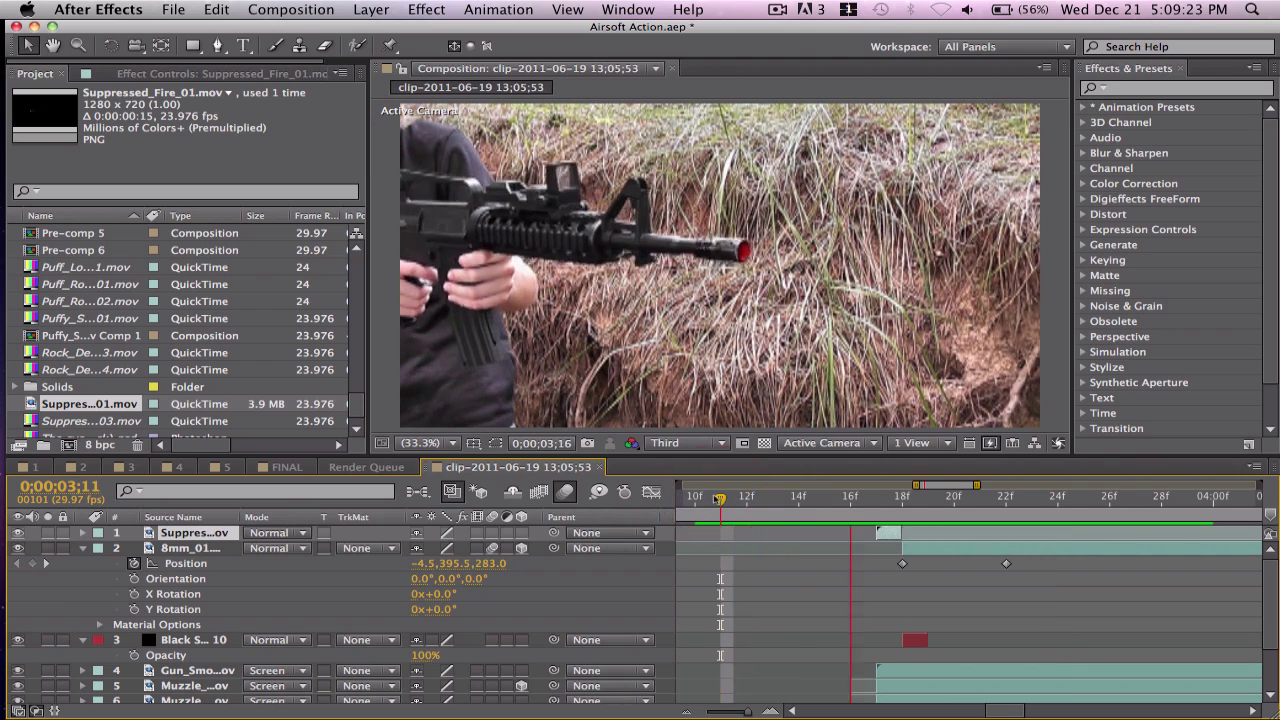
{"action": "left_click", "coordinate": [716, 497]}
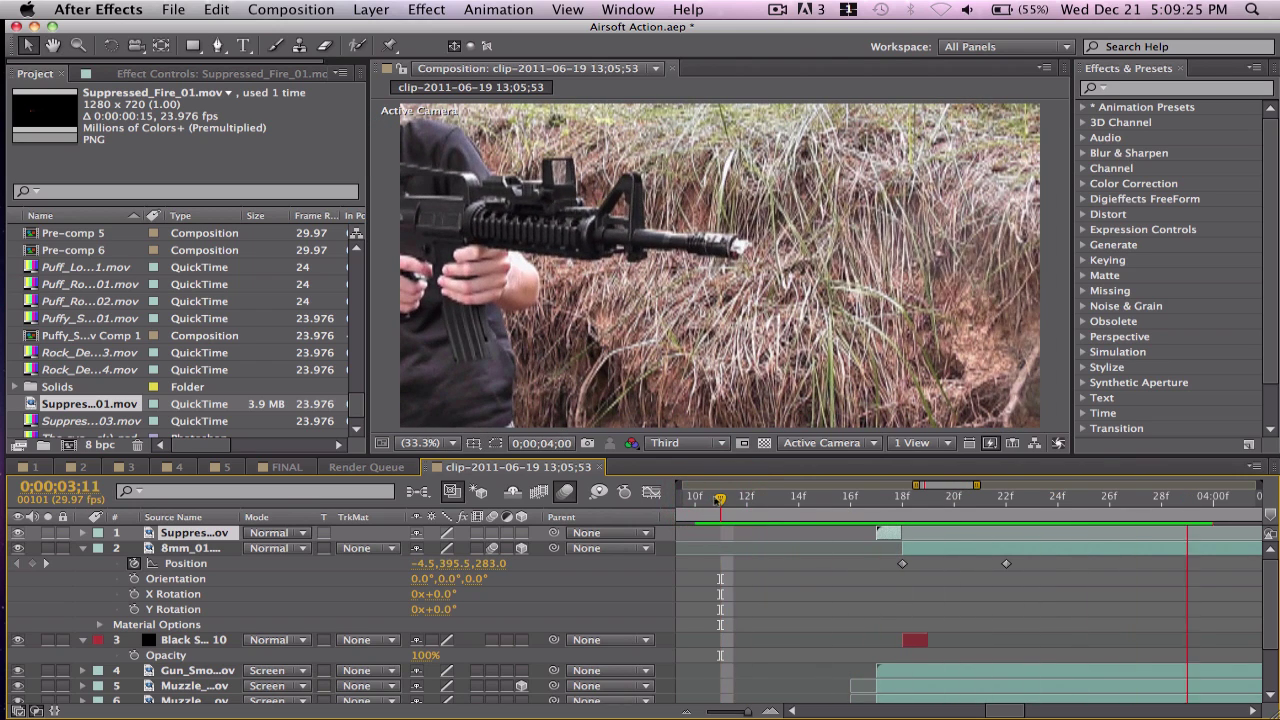
- At 0;00;03;19, apply Curves to the 8mm_01 shell layer and bend the RGB curve strongly upward to brighten it
{"action": "left_click", "coordinate": [875, 497]}
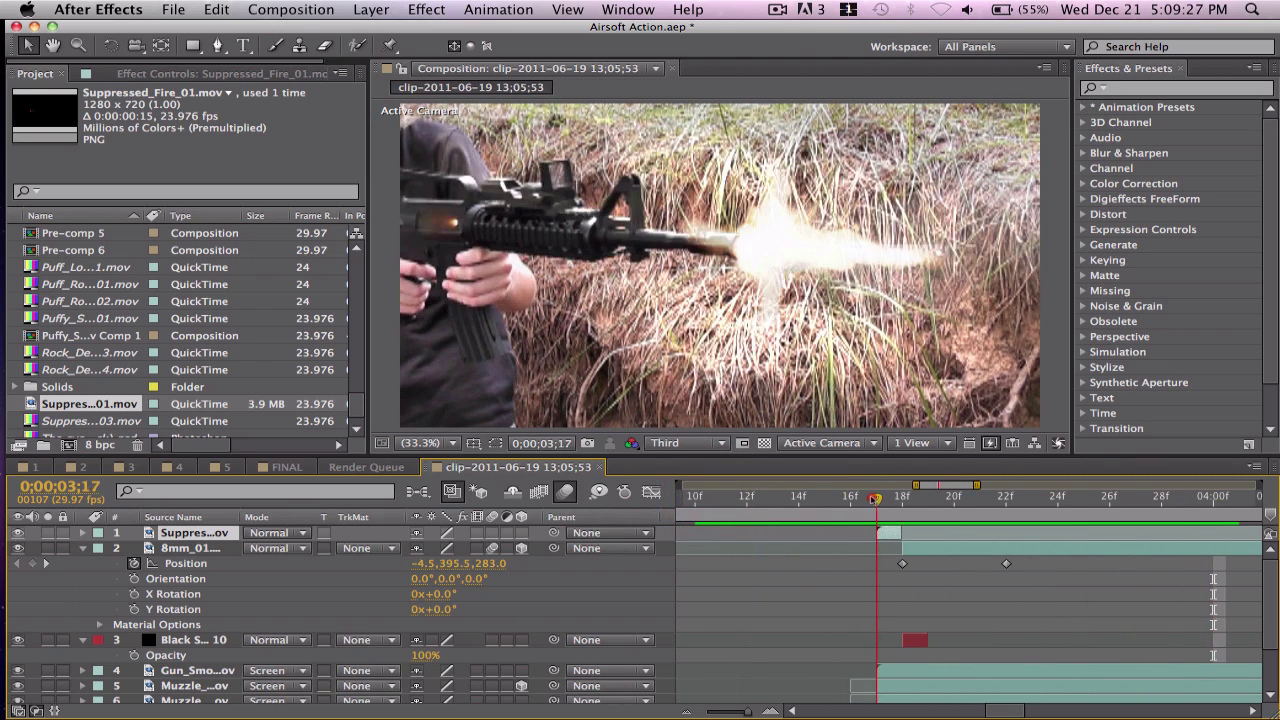
{"action": "left_click_drag", "start_coordinate": [884, 499], "coordinate": [929, 500]}
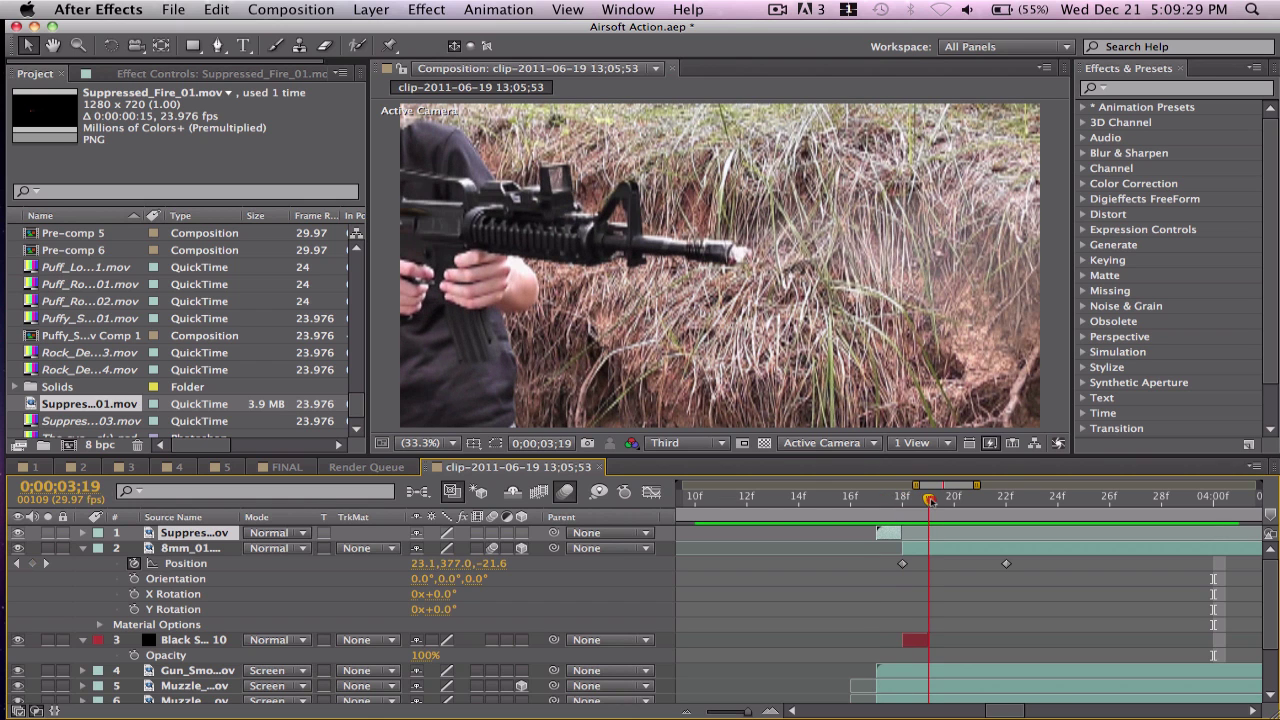
{"action": "left_click", "coordinate": [190, 548]}
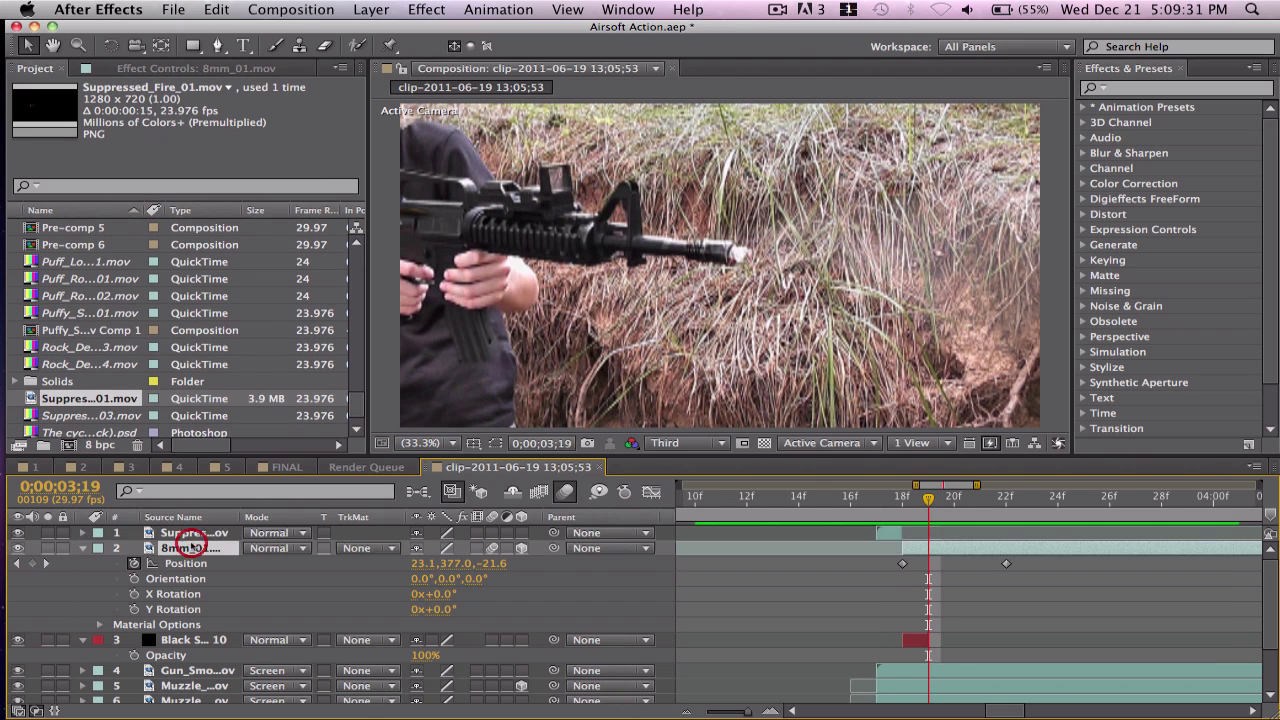
{"action": "left_click", "coordinate": [437, 8]}
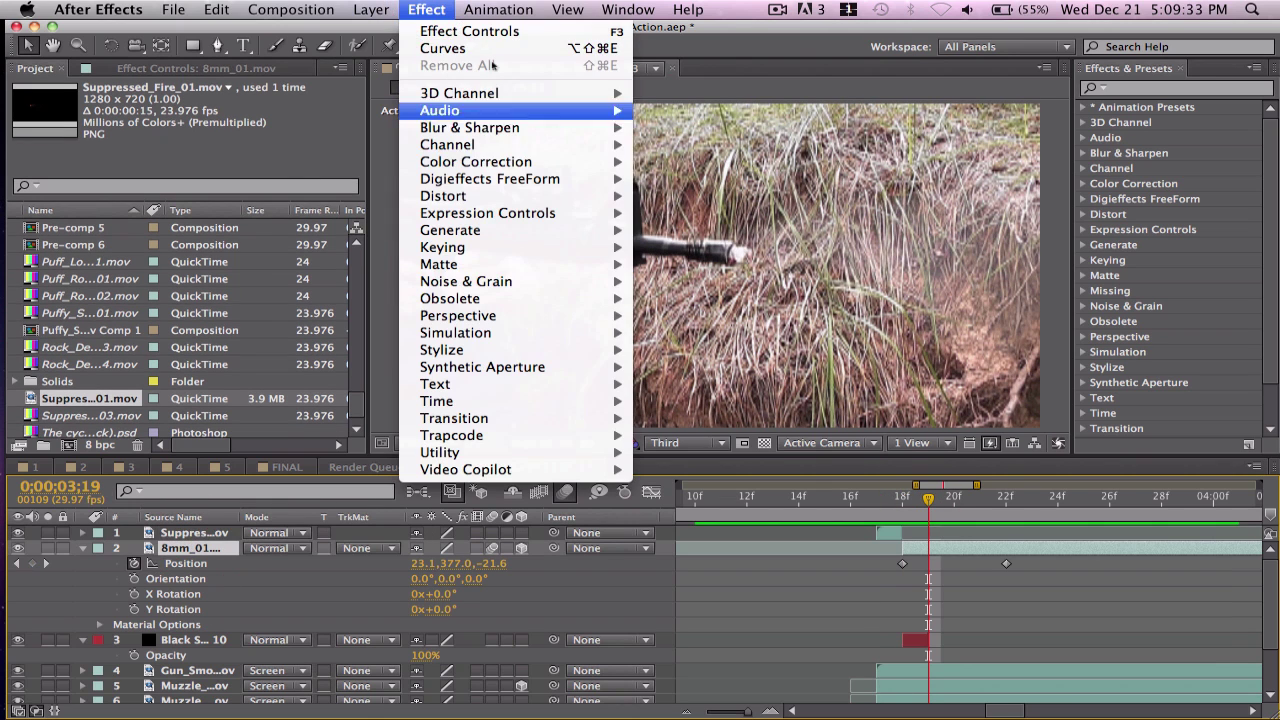
{"action": "left_click", "coordinate": [487, 45]}
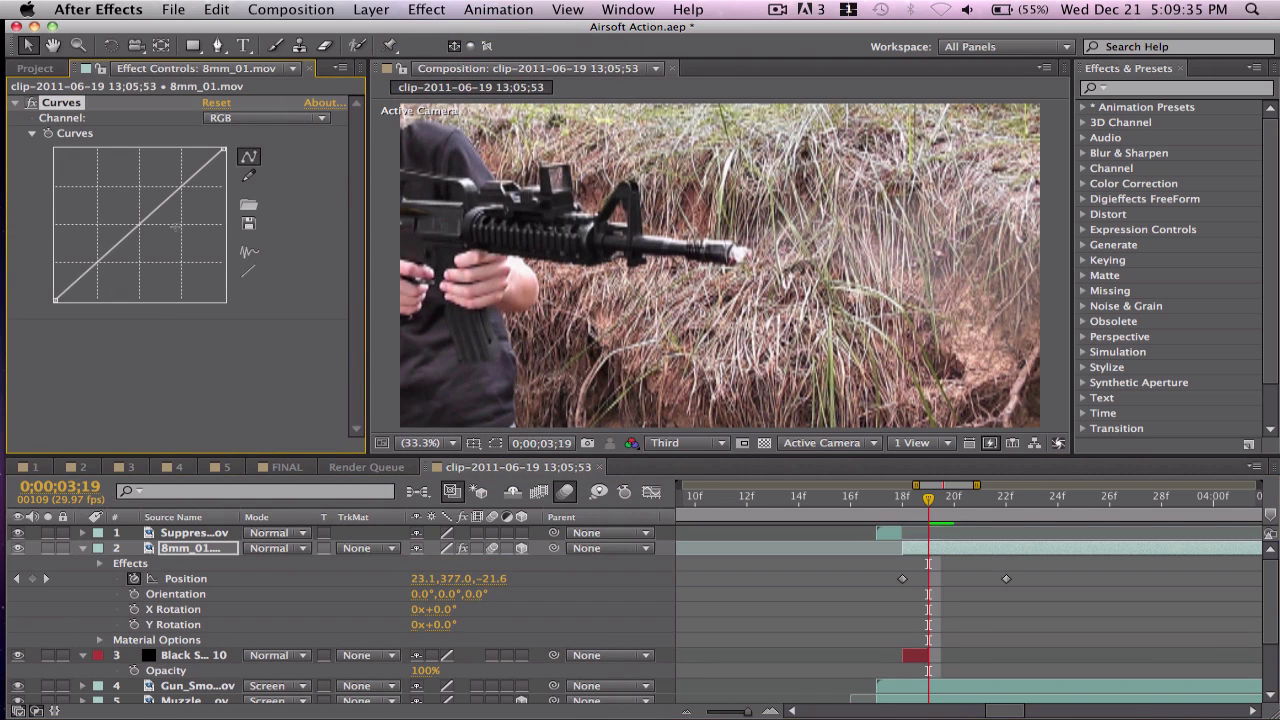
{"action": "left_click_drag", "start_coordinate": [140, 224], "coordinate": [109, 204]}
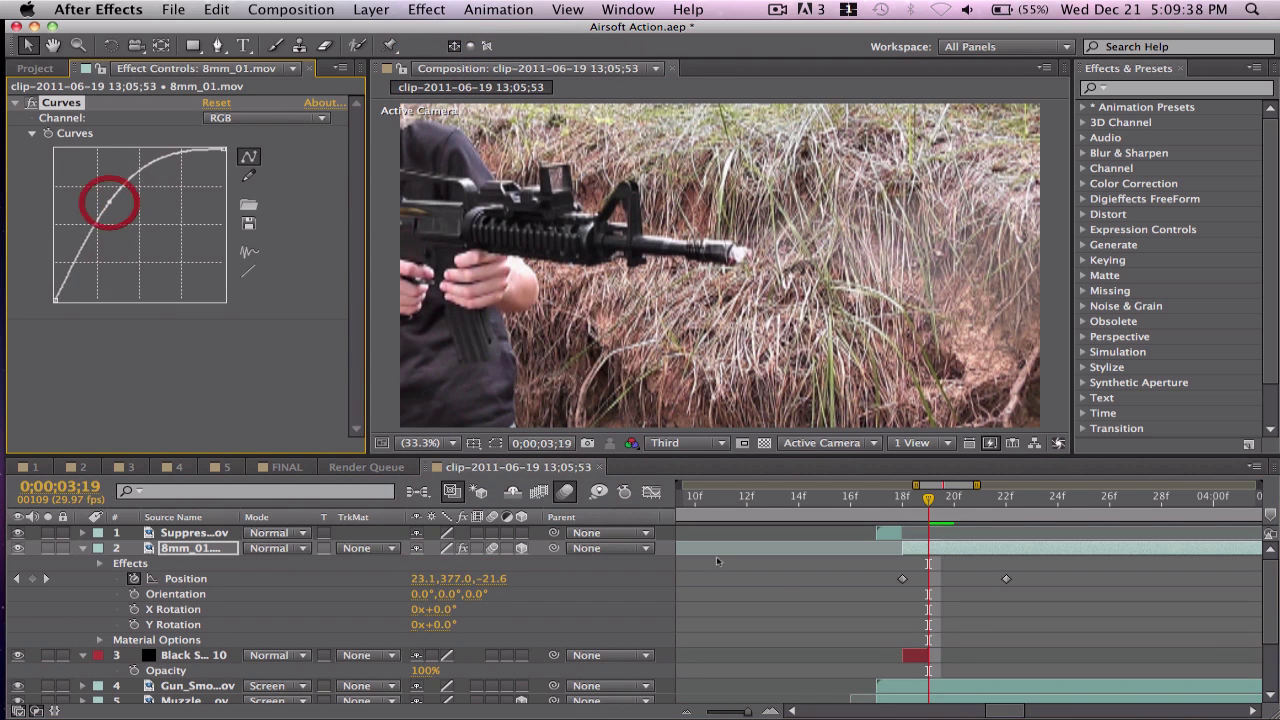
- Play back the shot repeatedly from 0;00;03;13 to check the brightened shell ejection together with the flashes
{"action": "left_click", "coordinate": [835, 598]}
{"action": "mouse_move", "coordinate": [926, 502]}
{"action": "left_mouse_down"}
{"action": "mouse_move", "coordinate": [827, 506]}
{"action": "mouse_move", "coordinate": [1007, 506]}
{"action": "mouse_move", "coordinate": [855, 507]}
{"action": "mouse_move", "coordinate": [937, 498]}
{"action": "left_mouse_up"}
{"action": "left_click", "coordinate": [748, 498]}
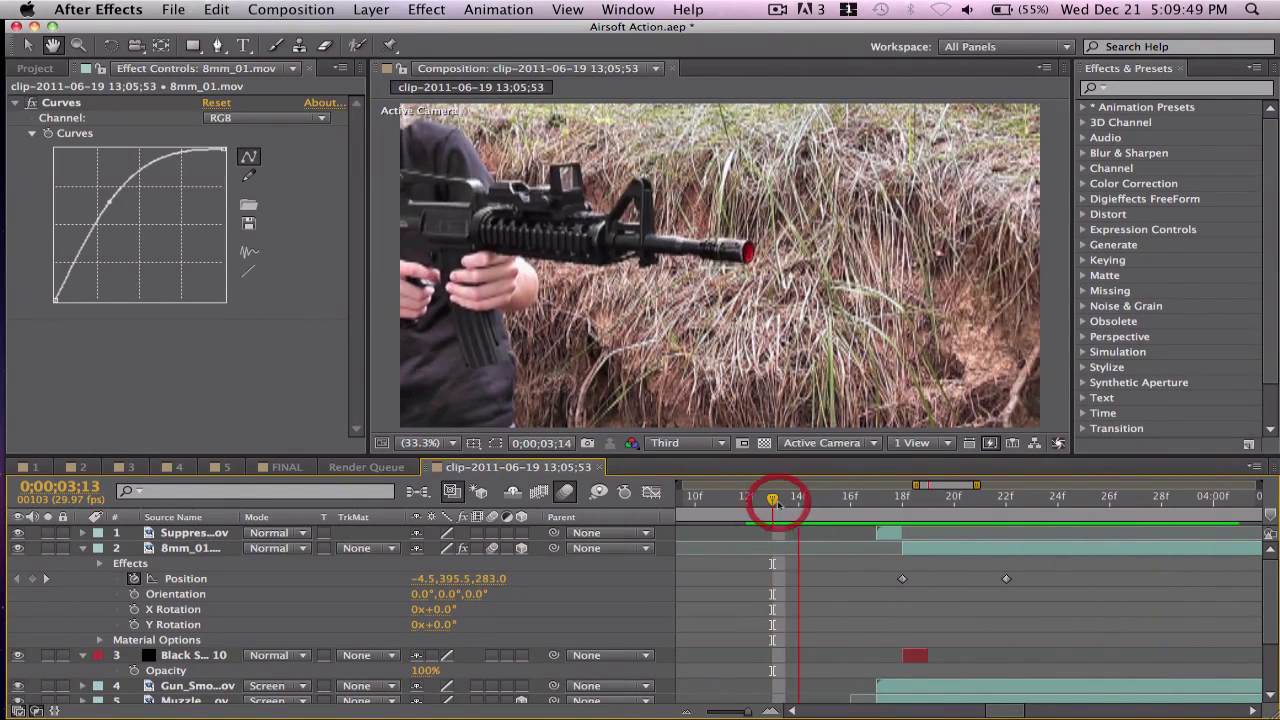
{"action": "left_click", "coordinate": [778, 500]}
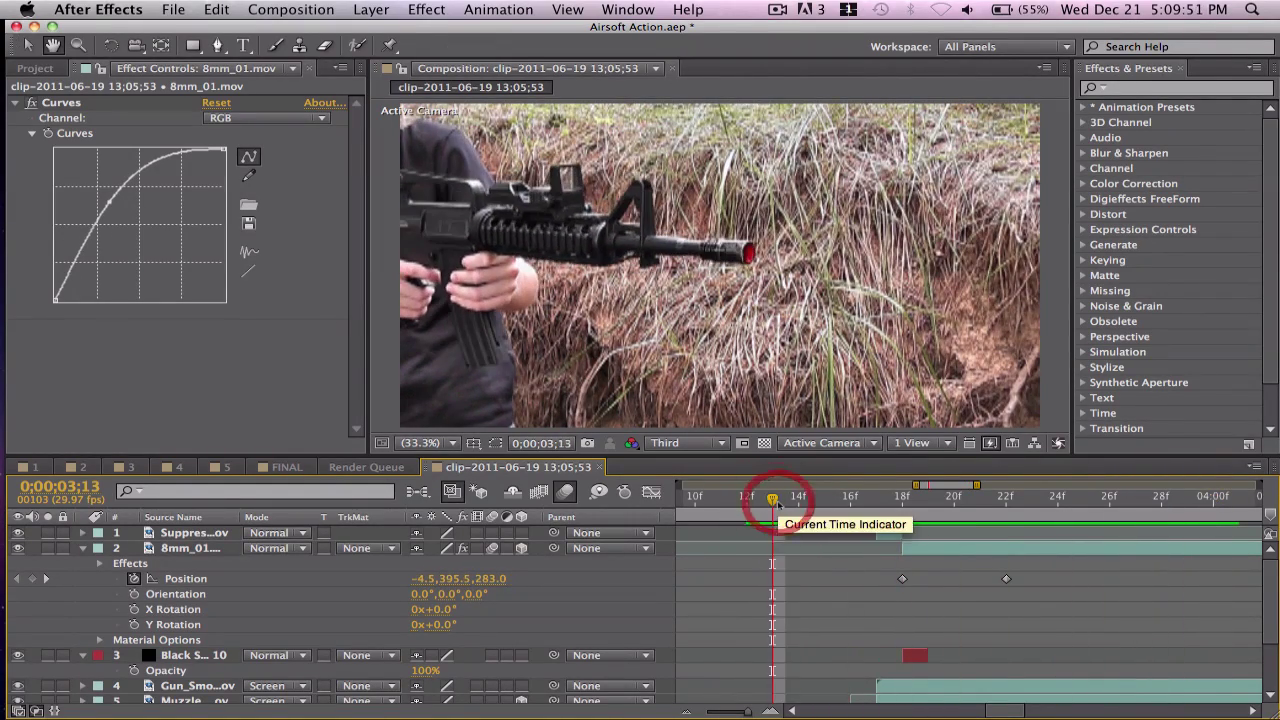
{"action": "left_click", "coordinate": [778, 500]}
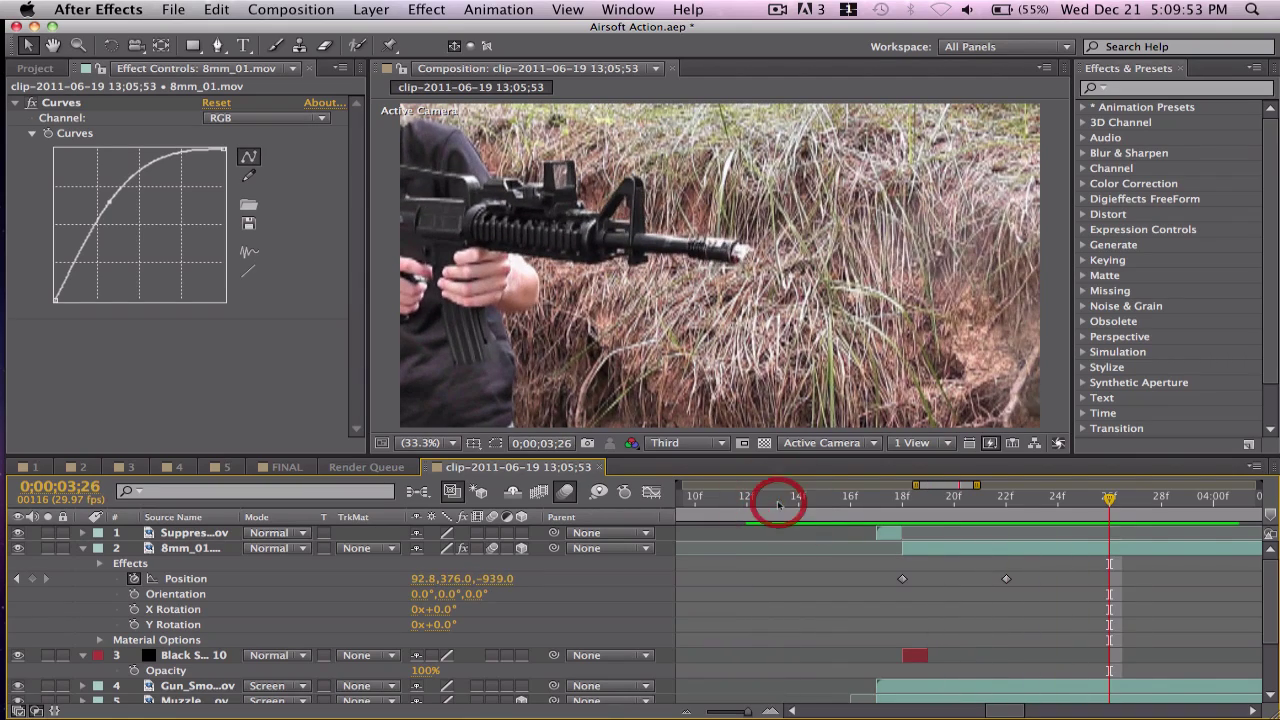
{"action": "left_click", "coordinate": [778, 500]}
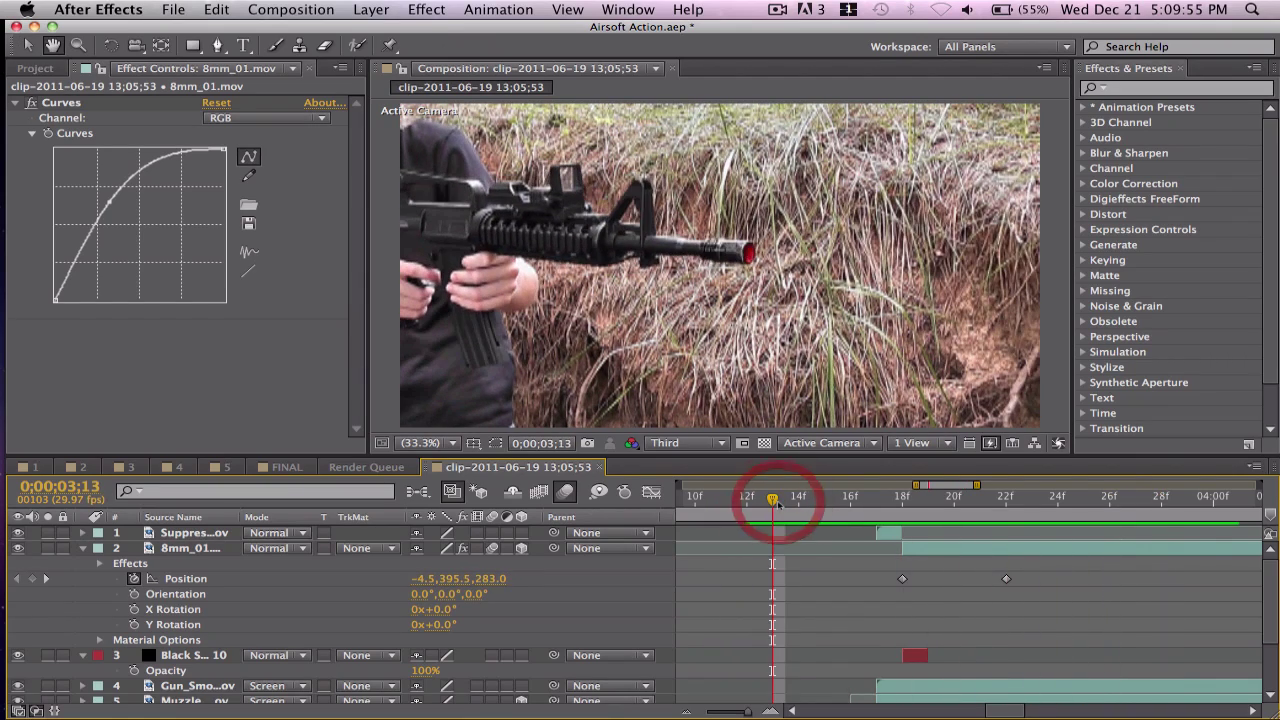
{"action": "left_click", "coordinate": [778, 500]}
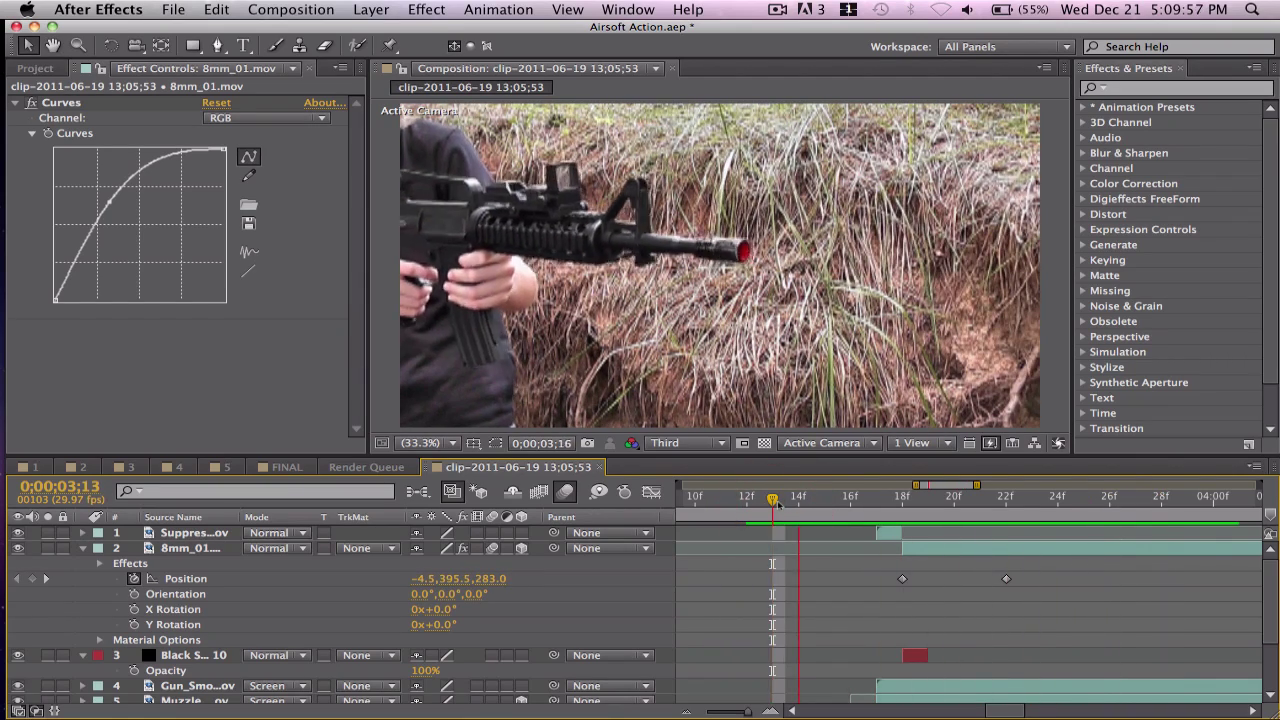
{"action": "left_click", "coordinate": [778, 500]}
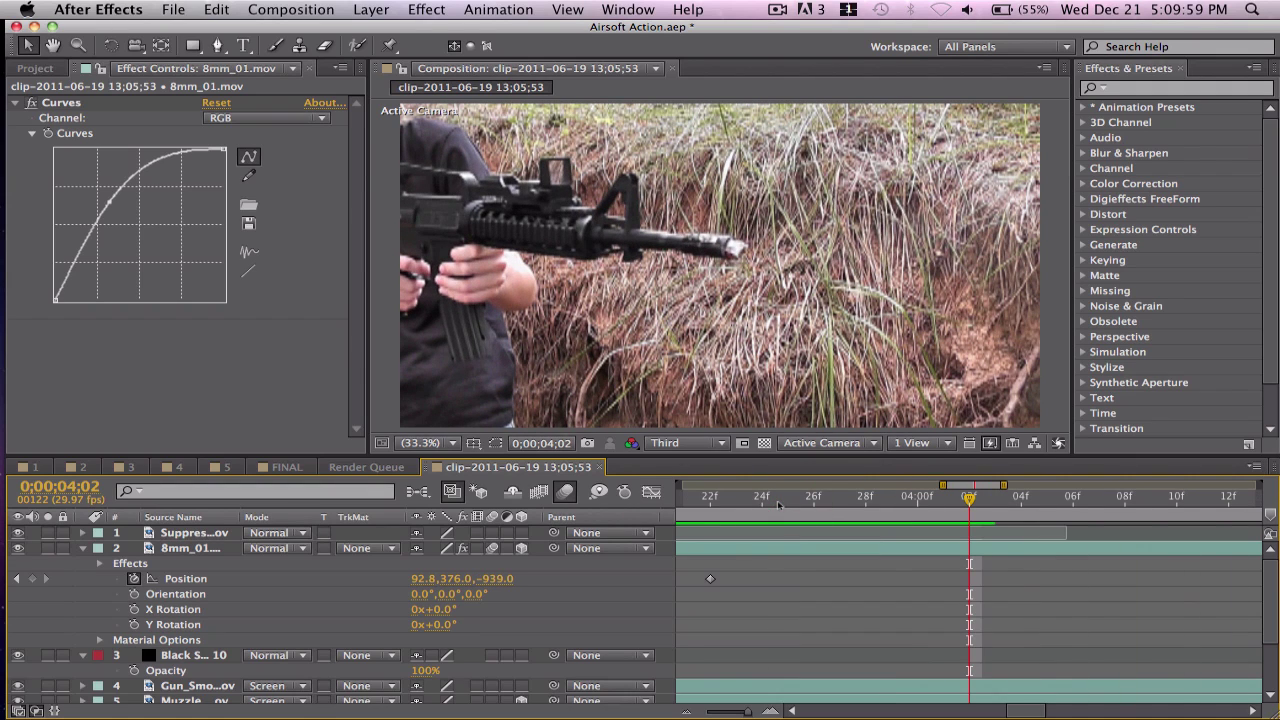
{"action": "scroll", "coordinate": [778, 505], "scroll_direction": "left", "scroll_amount": 6}
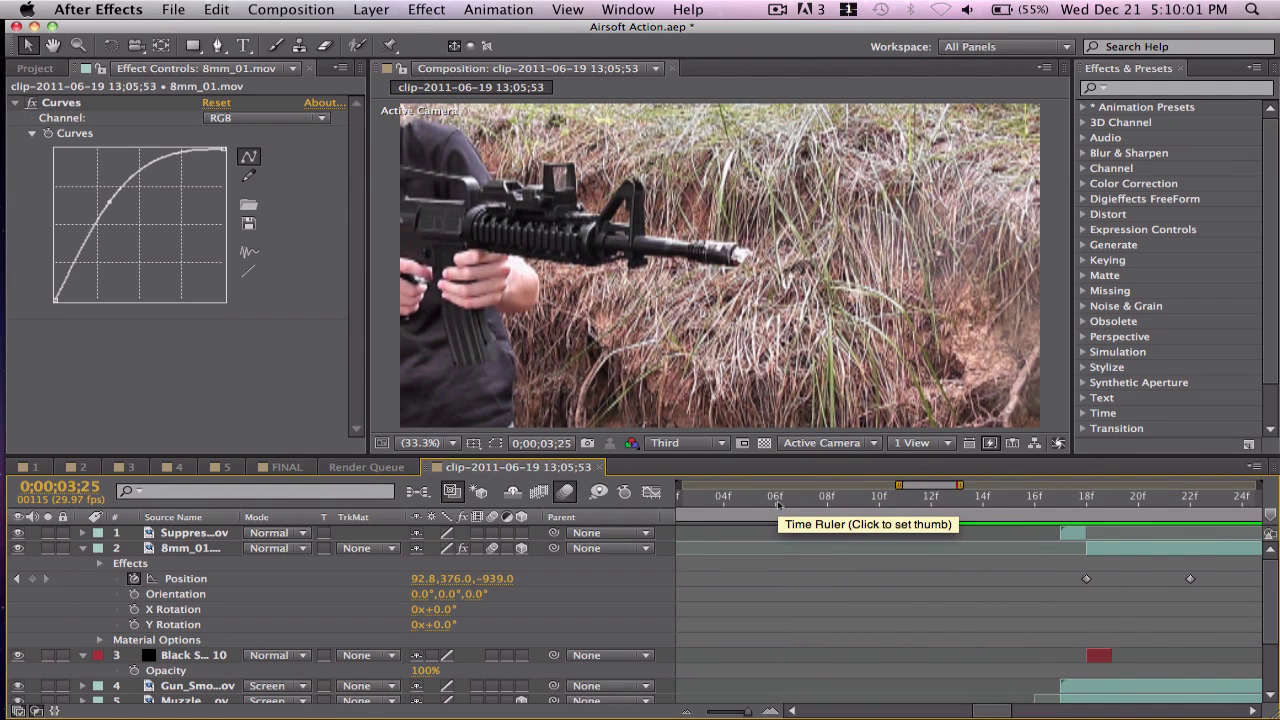
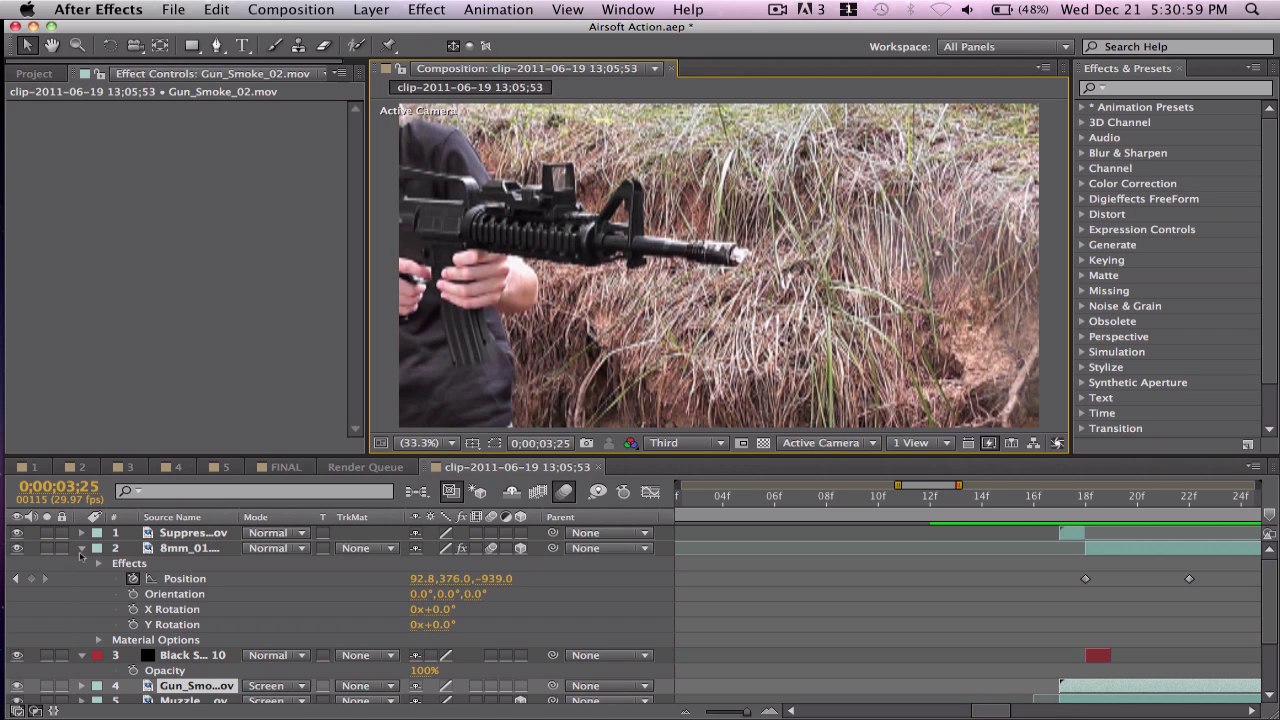
- Collapse the expanded properties of the 8mm_01 shell layer, Black Solid 10 and the Add-mode clip layer
{"action": "left_click", "coordinate": [81, 548]}
{"action": "left_click", "coordinate": [81, 563]}
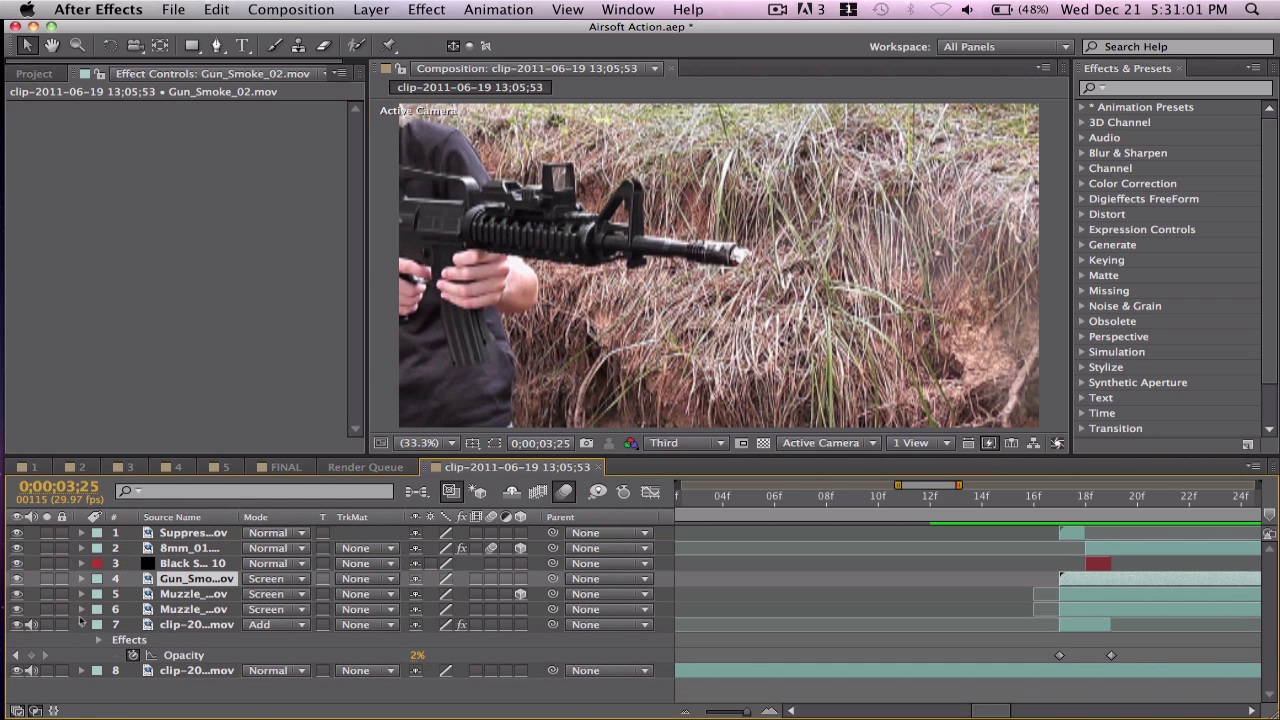
{"action": "left_click", "coordinate": [81, 624]}
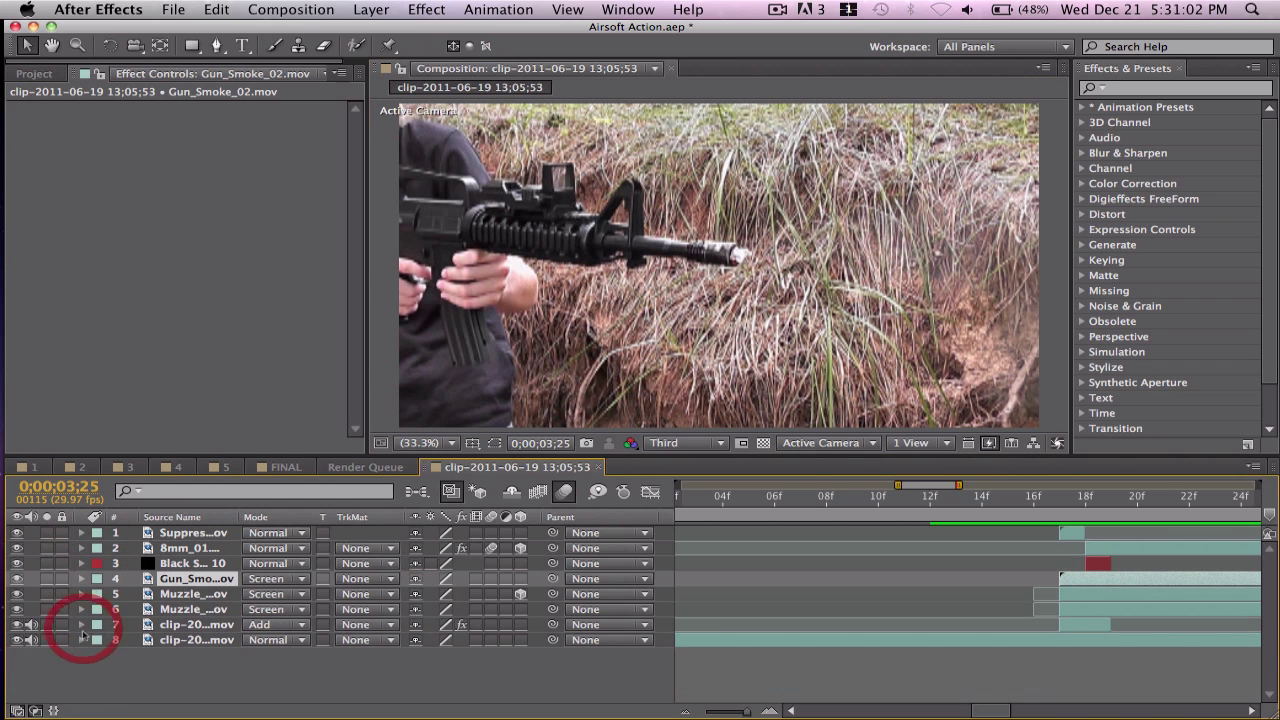
- Create a new black 1920 × 1080 solid above all the other layers
{"action": "left_click", "coordinate": [385, 9]}
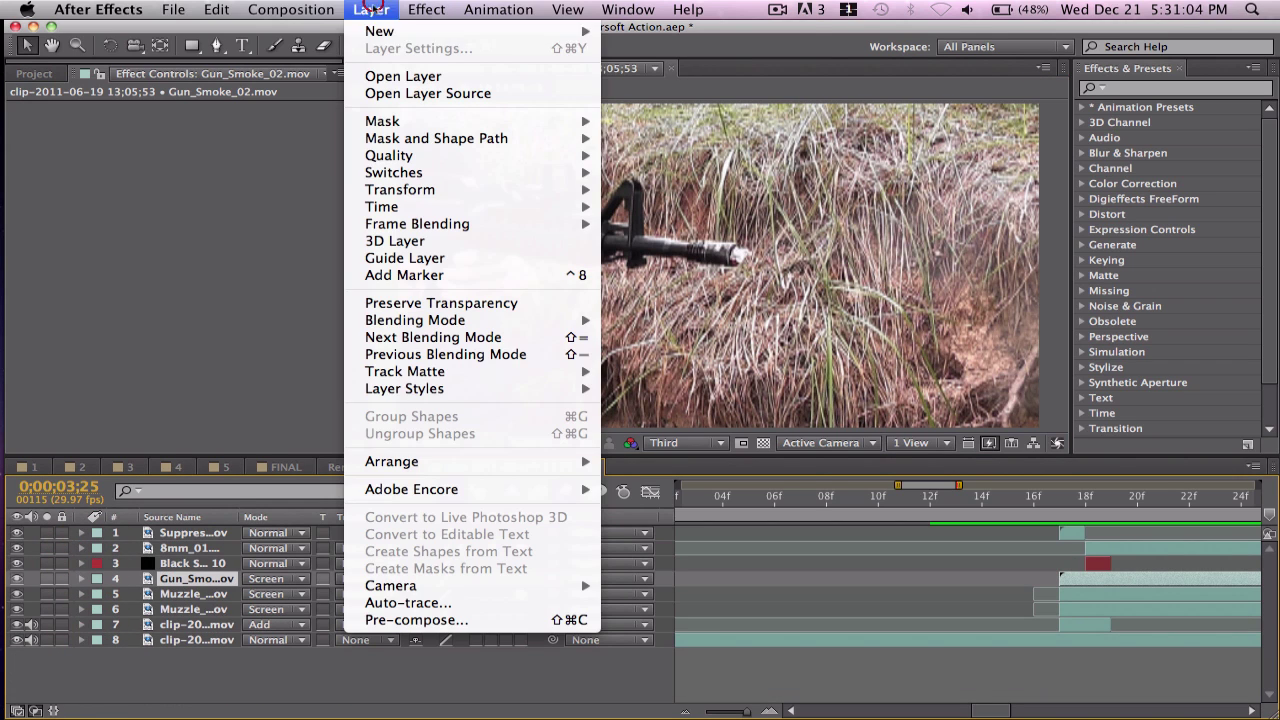
{"action": "mouse_move", "coordinate": [567, 33]}
{"action": "left_click", "coordinate": [663, 55]}
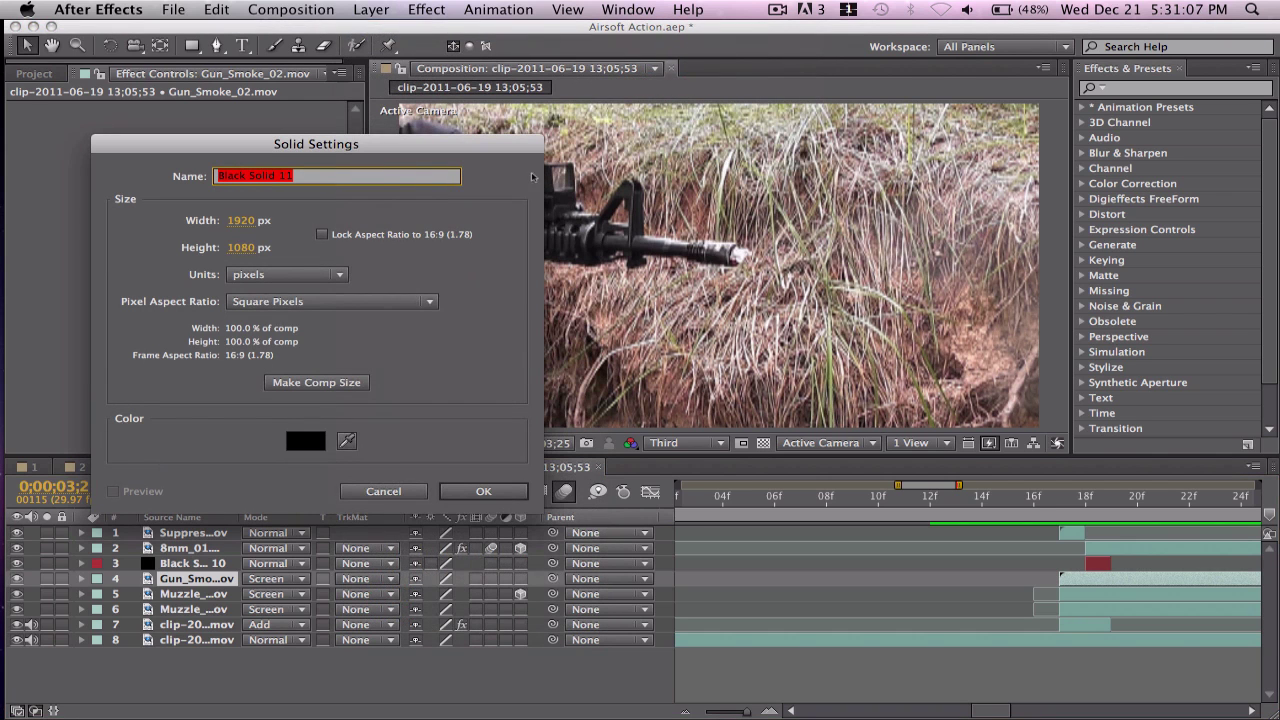
{"action": "left_click", "coordinate": [499, 490]}
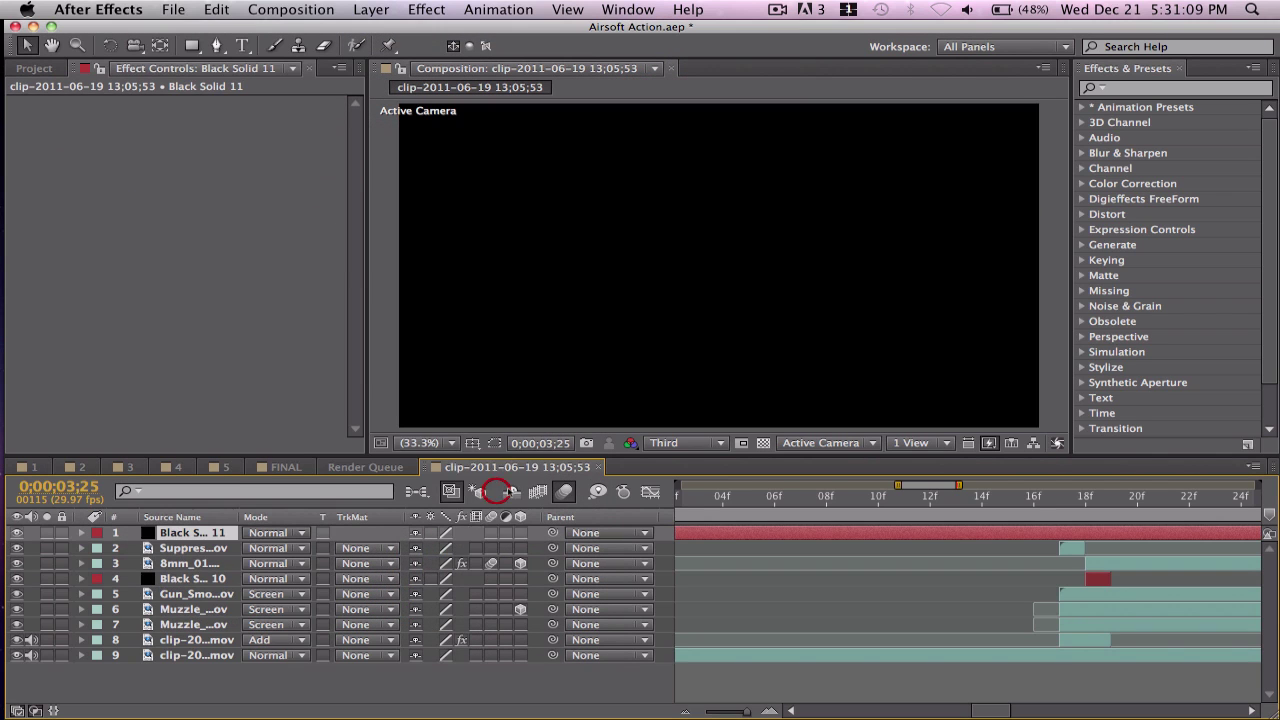
- Apply the Lens Flare effect to the new solid and set its lens type to 105mm Prime
{"action": "left_click", "coordinate": [1181, 88]}
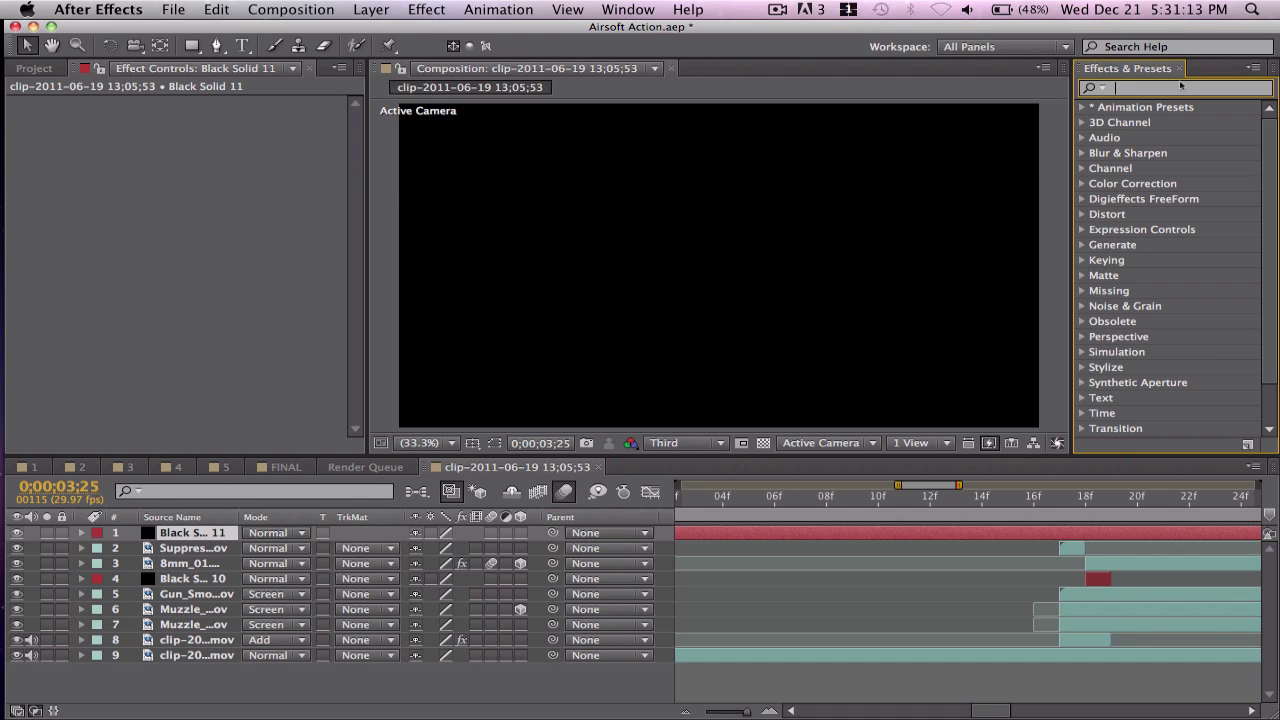
{"action": "type", "text": "flare"}
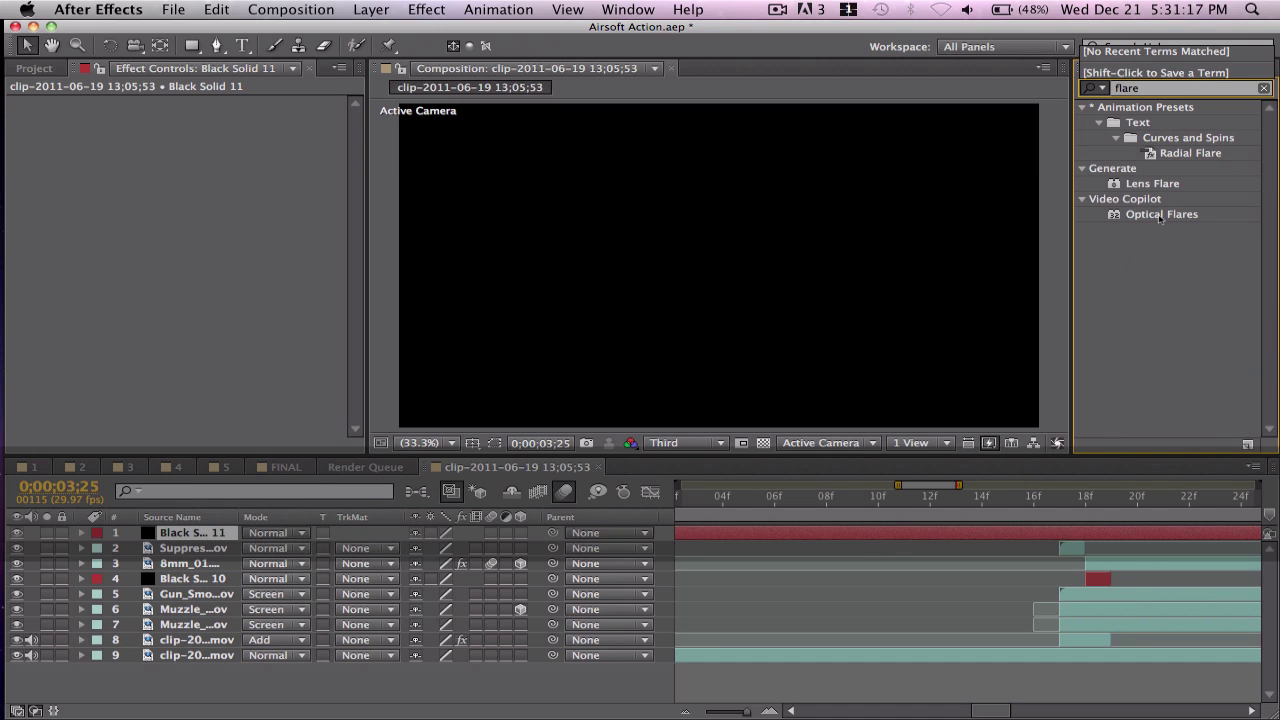
{"action": "left_click_drag", "start_coordinate": [1168, 184], "coordinate": [701, 241]}
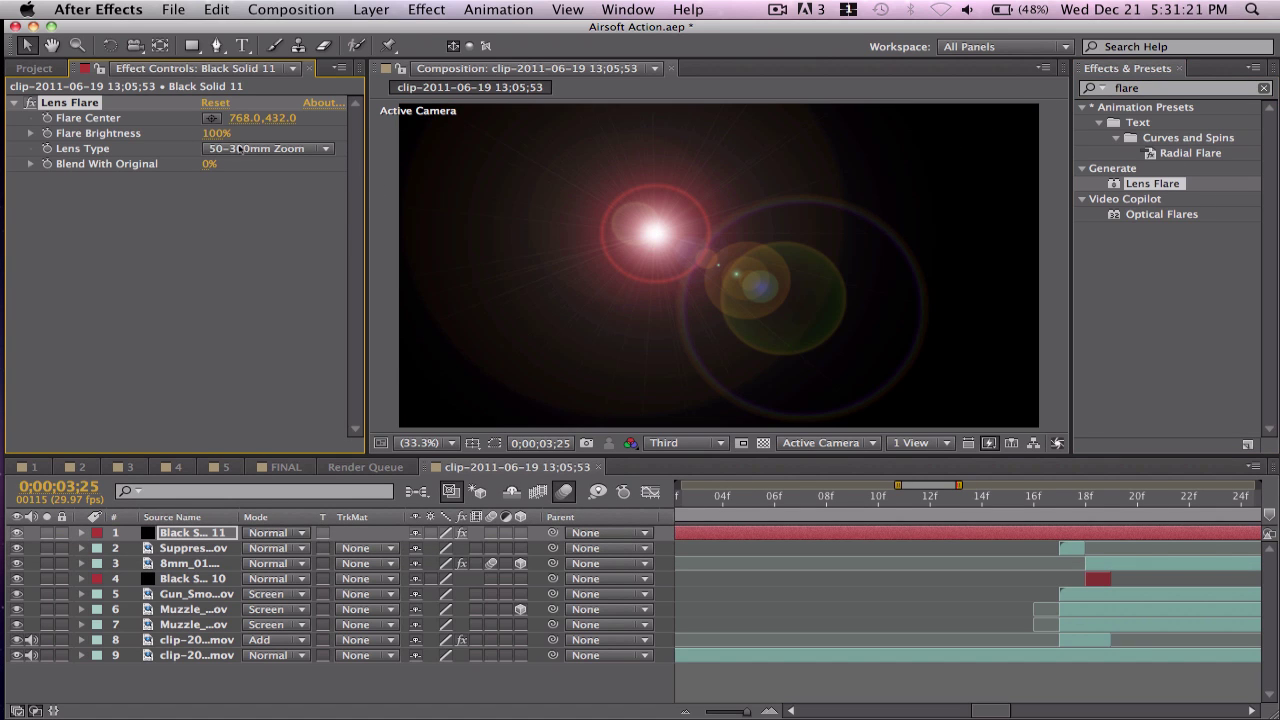
{"action": "left_click", "coordinate": [240, 148]}
{"action": "left_click", "coordinate": [232, 182]}
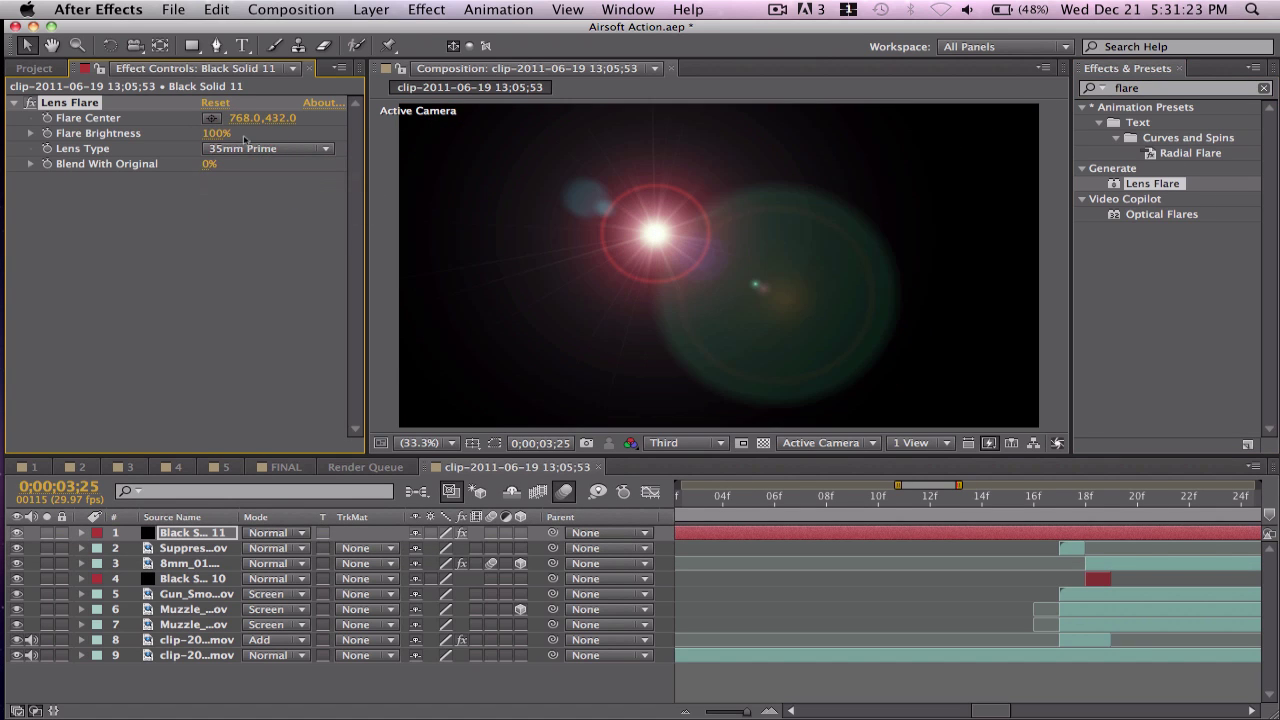
{"action": "left_click", "coordinate": [245, 148]}
{"action": "left_click", "coordinate": [258, 202]}
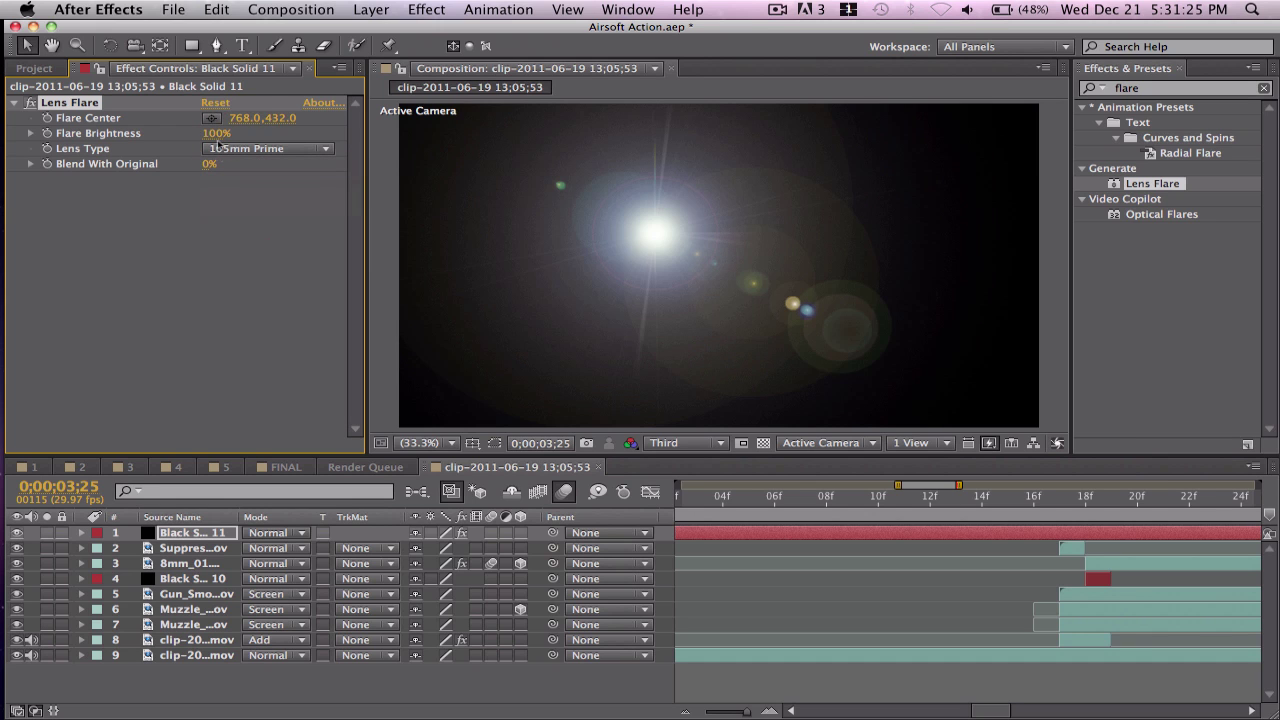
- Lower the flare brightness to 74% and set the solid's blending mode to Screen
{"action": "left_click_drag", "start_coordinate": [213, 136], "coordinate": [143, 163]}
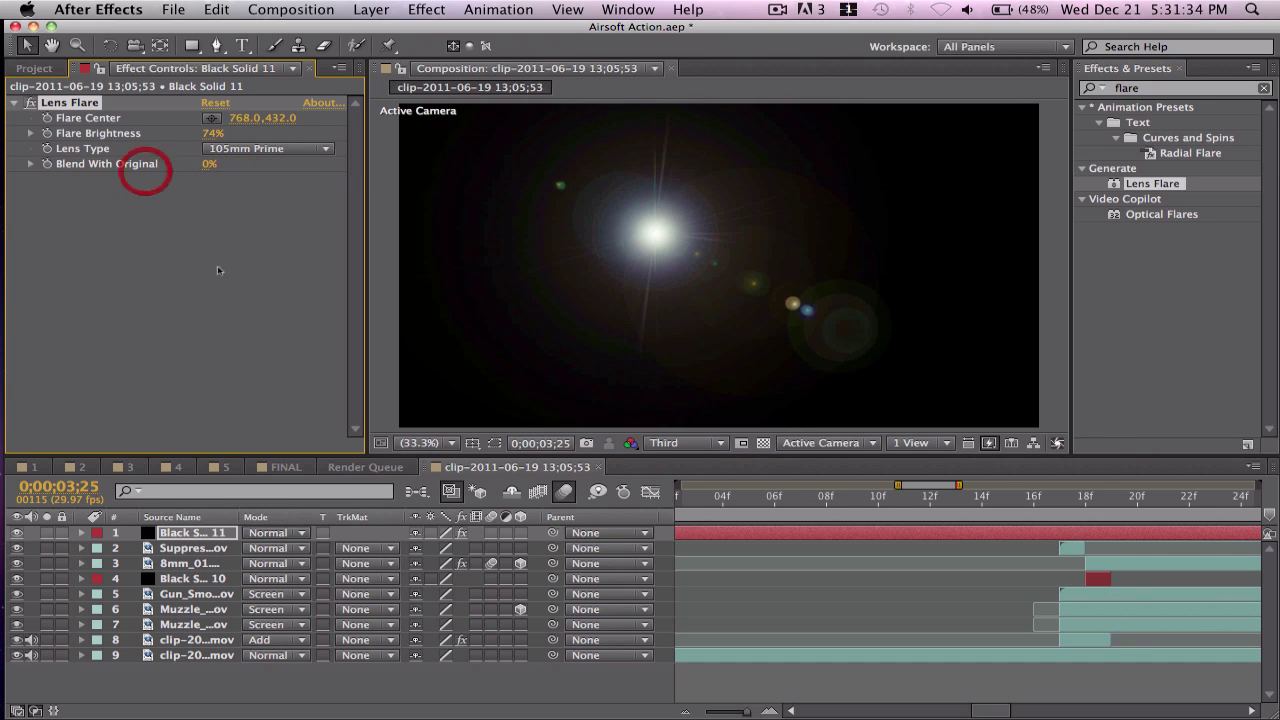
{"action": "left_click", "coordinate": [281, 533]}
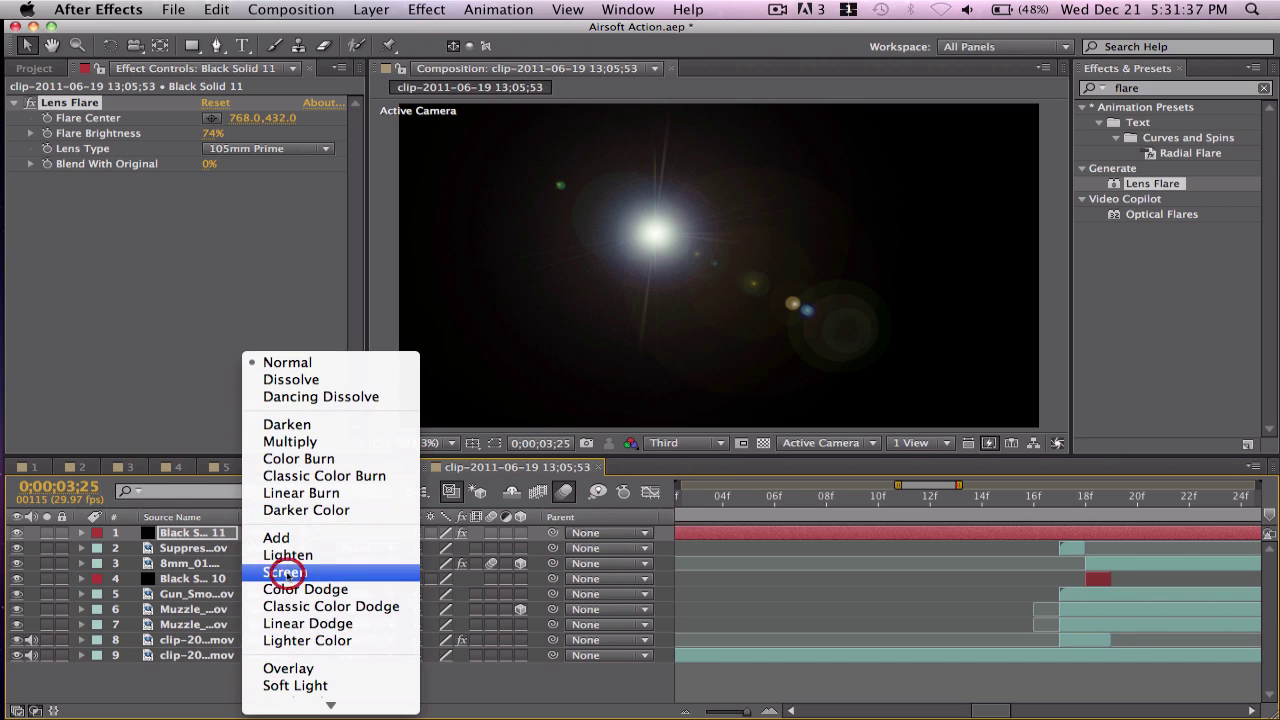
{"action": "left_click", "coordinate": [286, 573]}
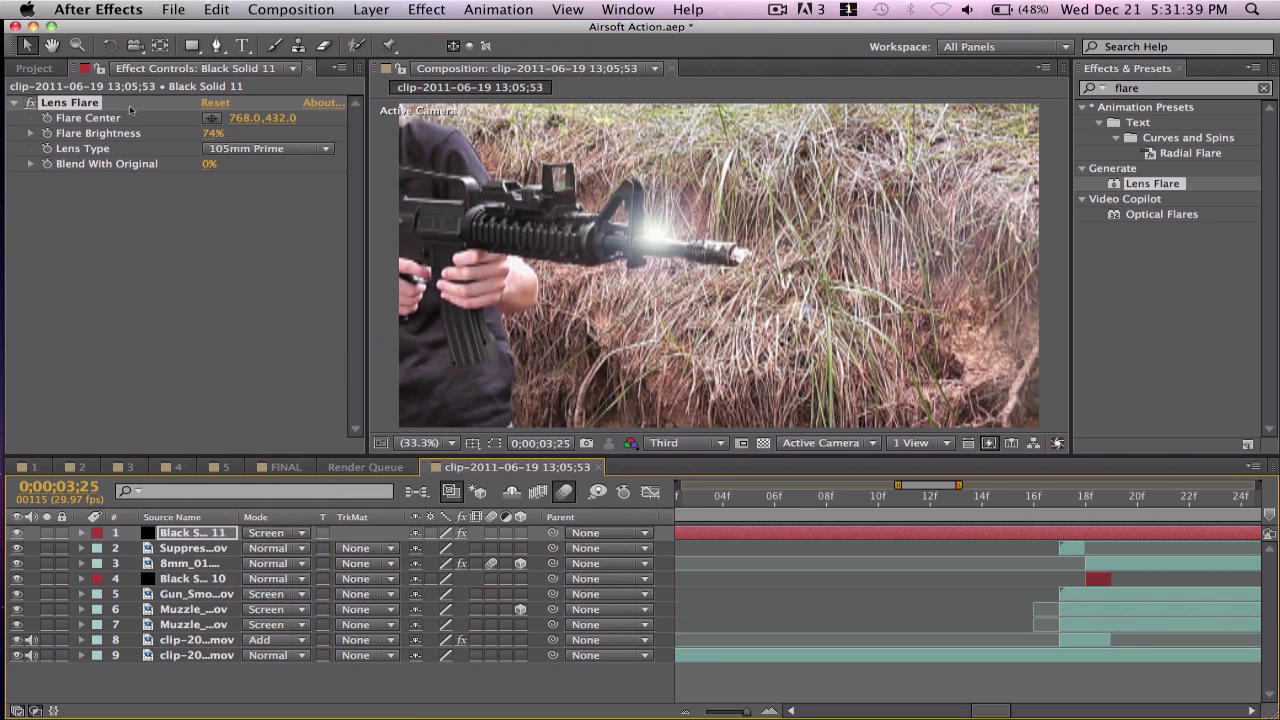
- Place the flare center on the rifle's upper receiver at 213, 261 and reduce the flare brightness to 20%
{"action": "left_click", "coordinate": [210, 118]}
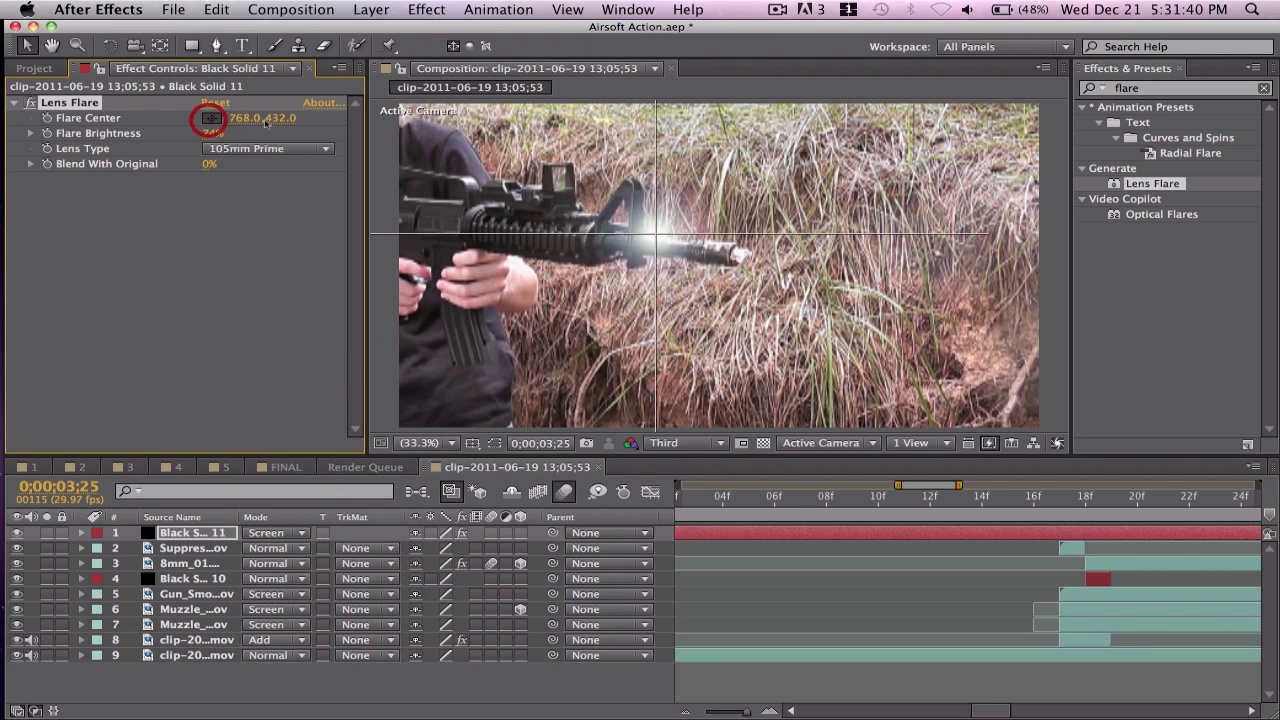
{"action": "left_click", "coordinate": [470, 184]}
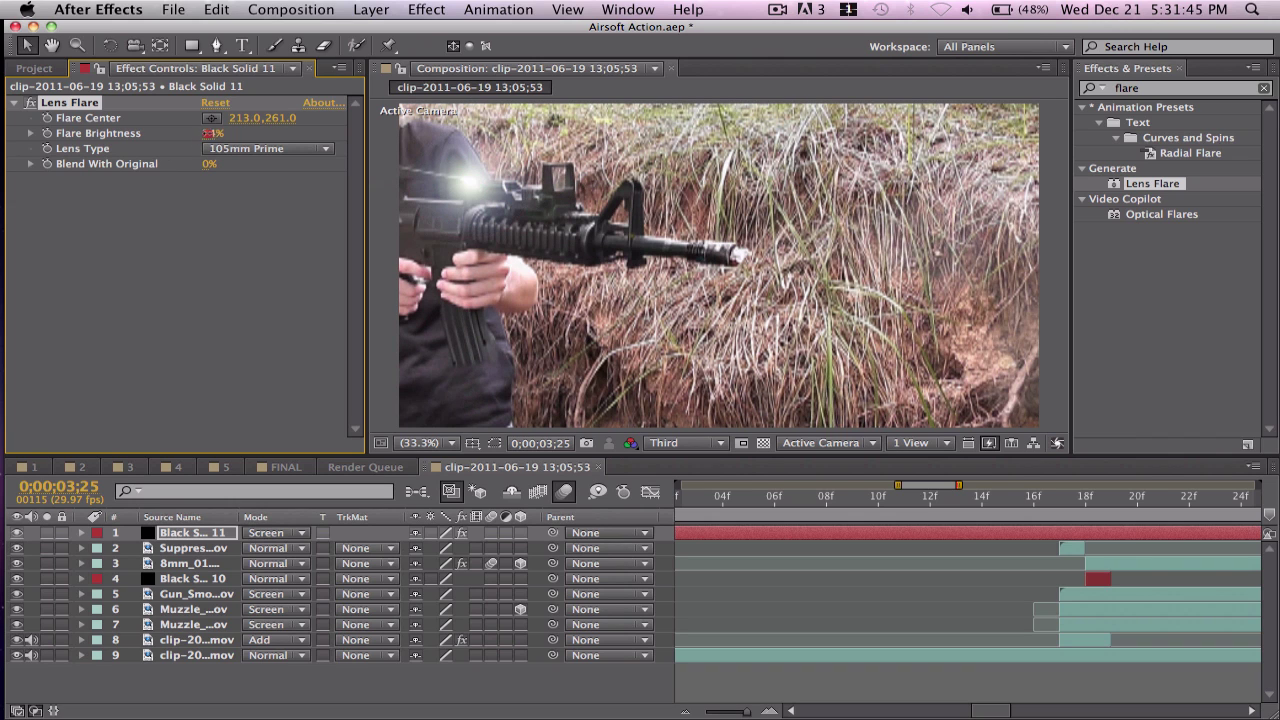
{"action": "left_click_drag", "start_coordinate": [210, 133], "coordinate": [162, 135]}
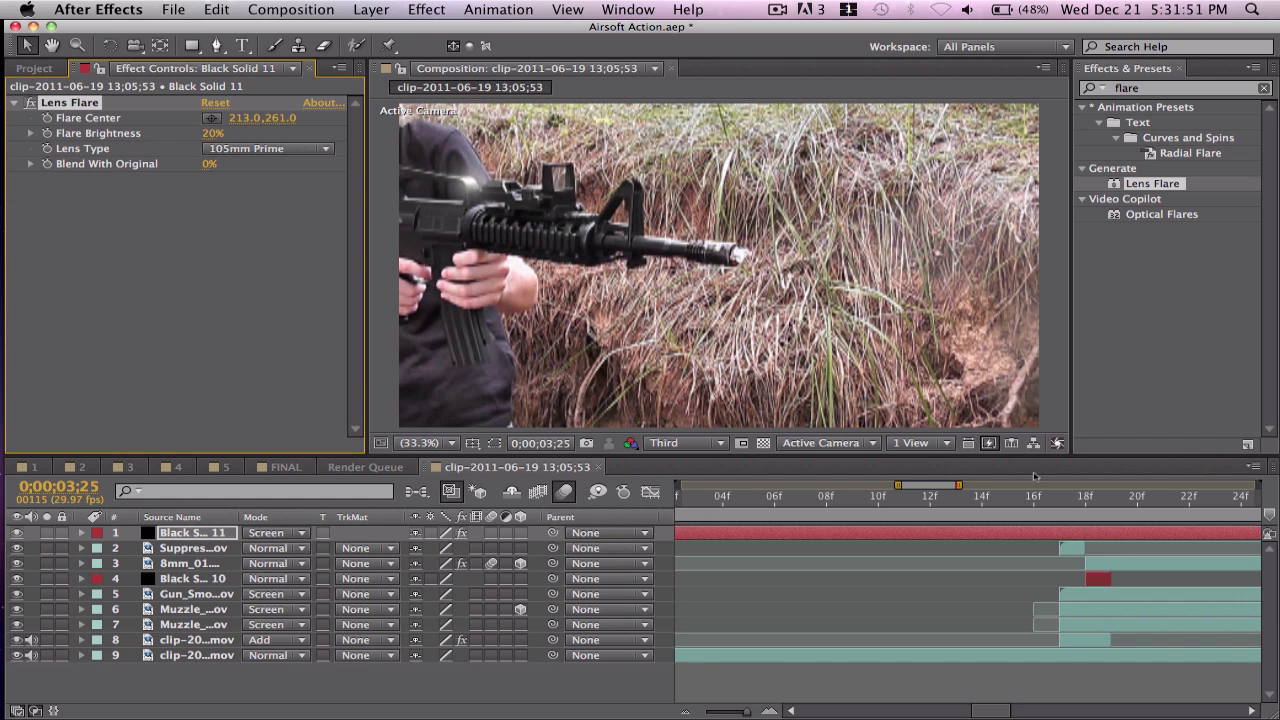
- Trim the lens flare solid to the single frame at 0;00;03;17
{"action": "left_click", "coordinate": [1057, 500]}
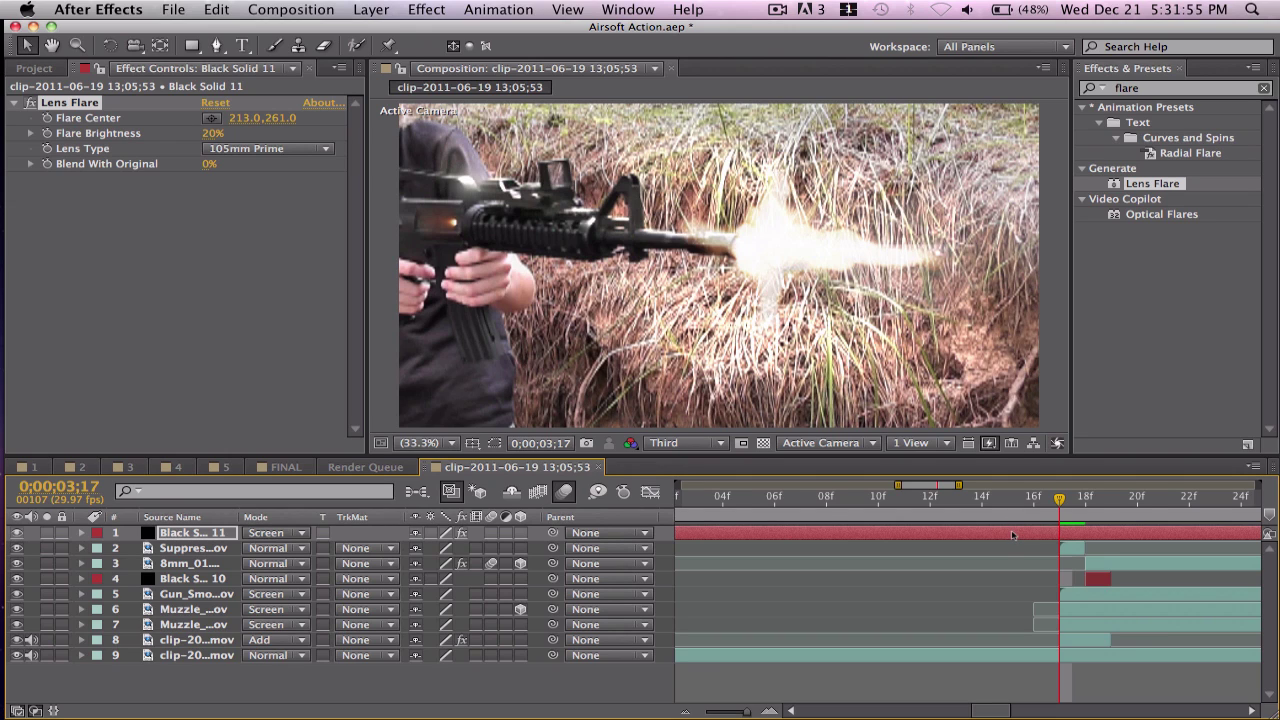
{"action": "key", "text": "alt+bracketleft"}
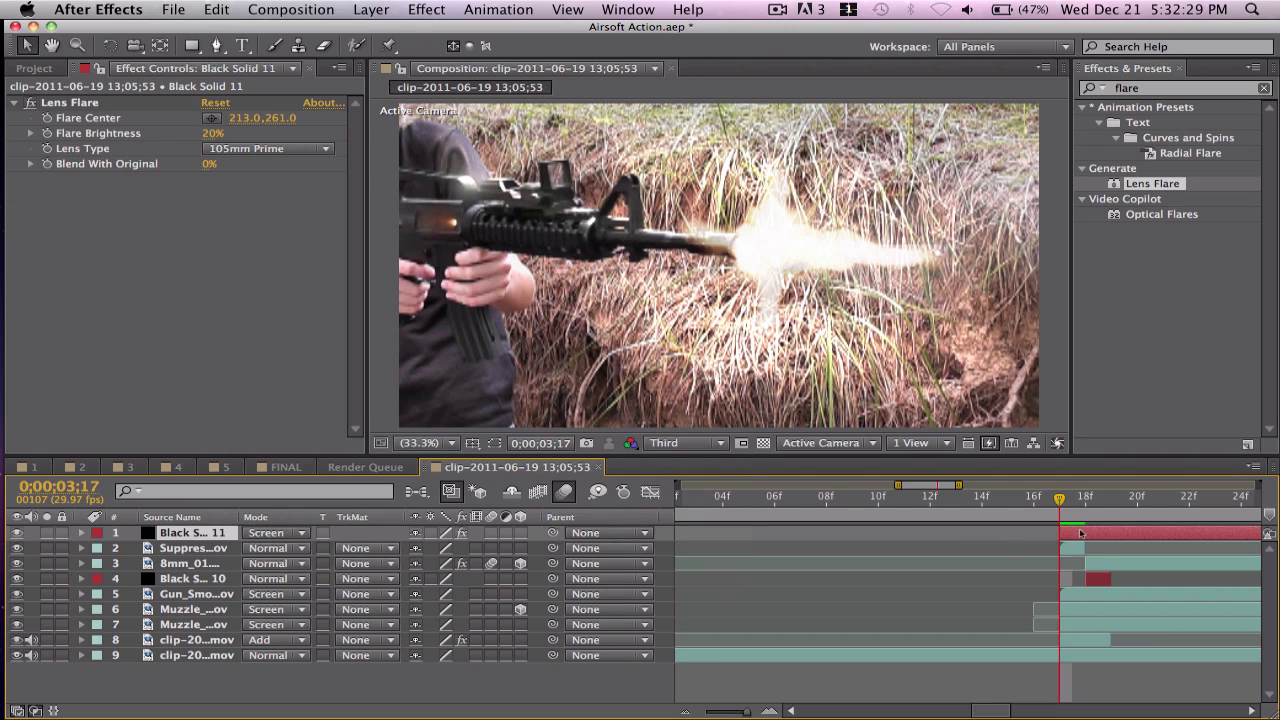
{"action": "key", "text": "alt+bracketright"}
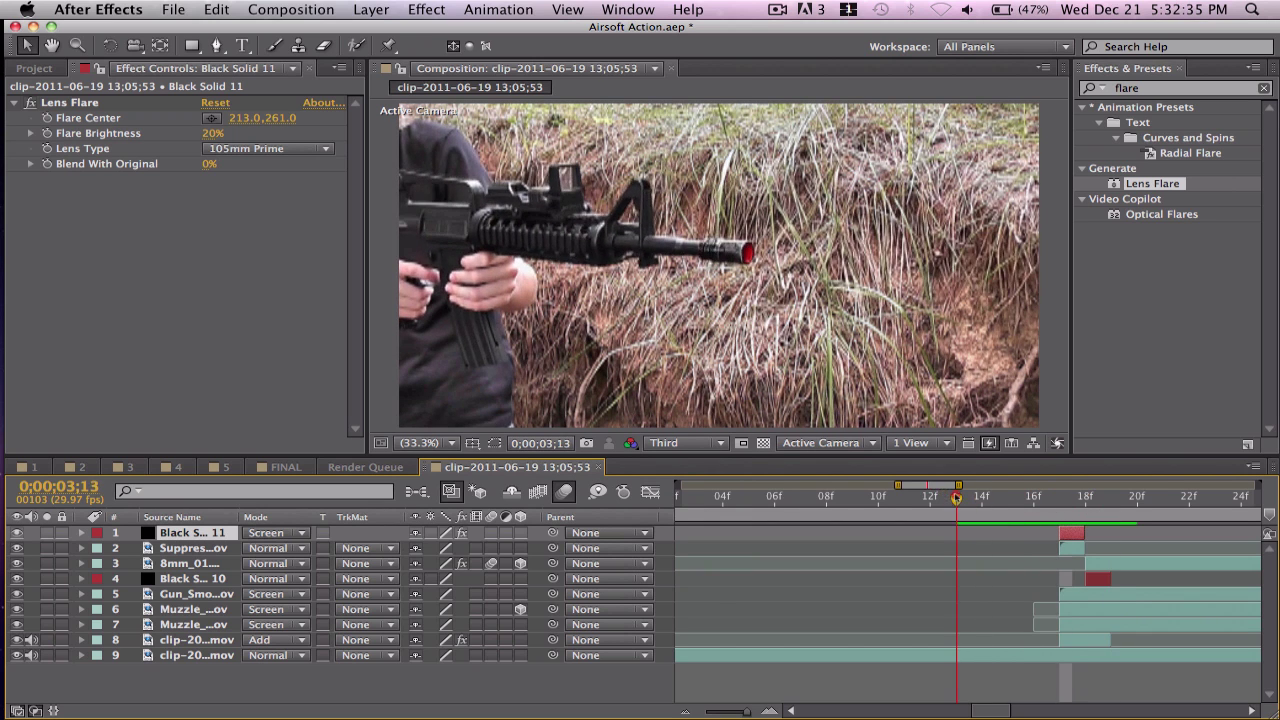
- At 0;00;03;17, duplicate the lens flare solid and move the copy's flare center to the front of the handguard at 576, 390
{"action": "left_click_drag", "start_coordinate": [1110, 506], "coordinate": [1061, 499]}
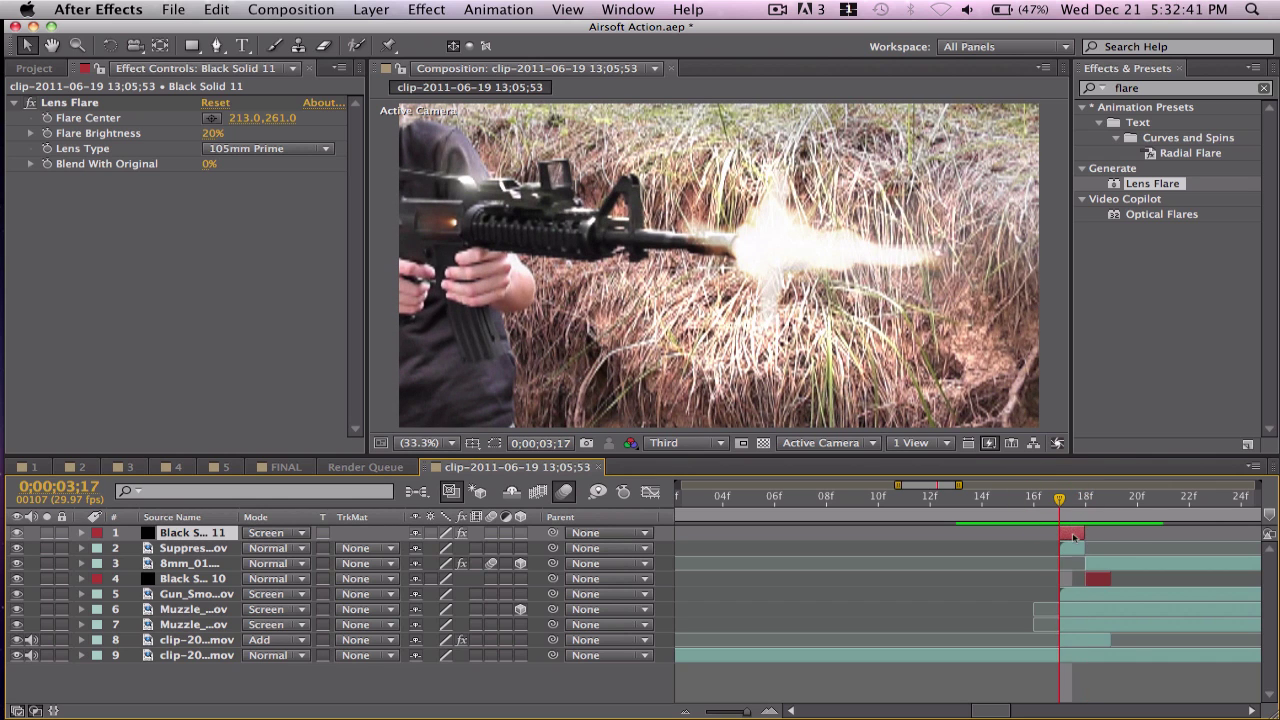
{"action": "key", "text": "super+d"}
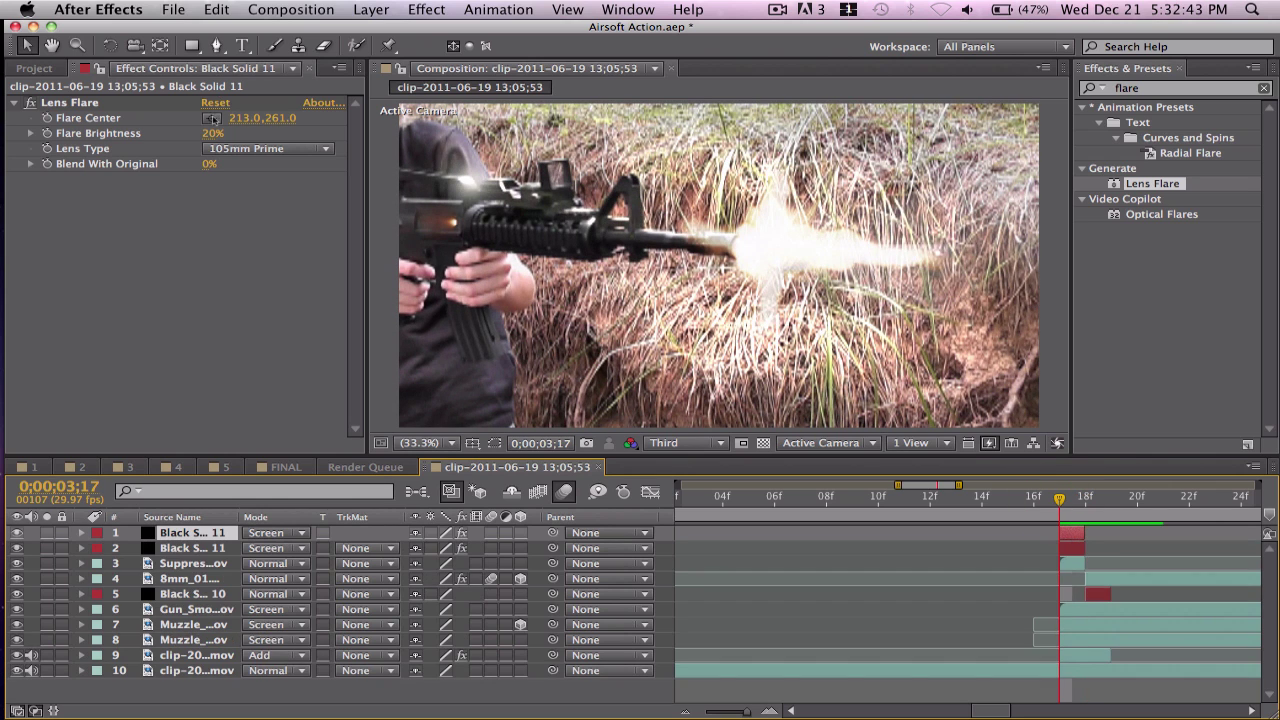
{"action": "left_click", "coordinate": [212, 118]}
{"action": "left_click", "coordinate": [591, 222]}
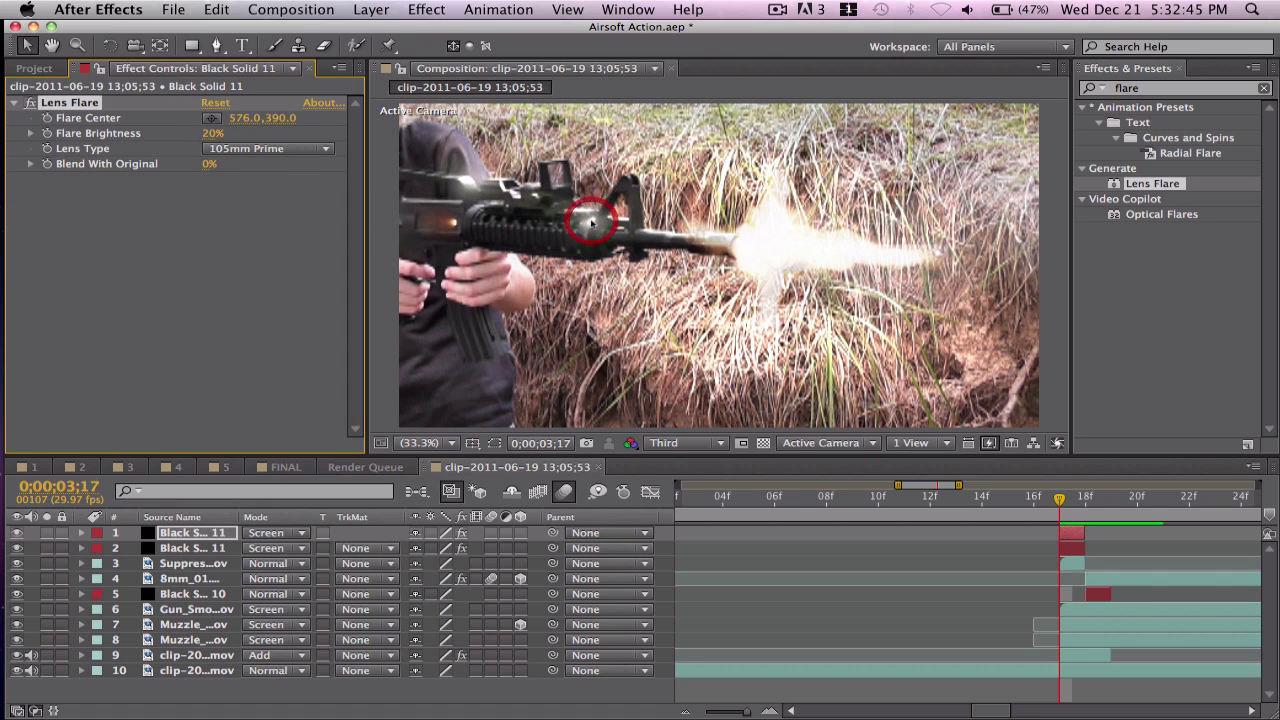
- Duplicate the Lens Flare effect on the copied solid and center the second flare on the handguard's top edge at 531, 360
{"action": "key", "text": "super+d"}
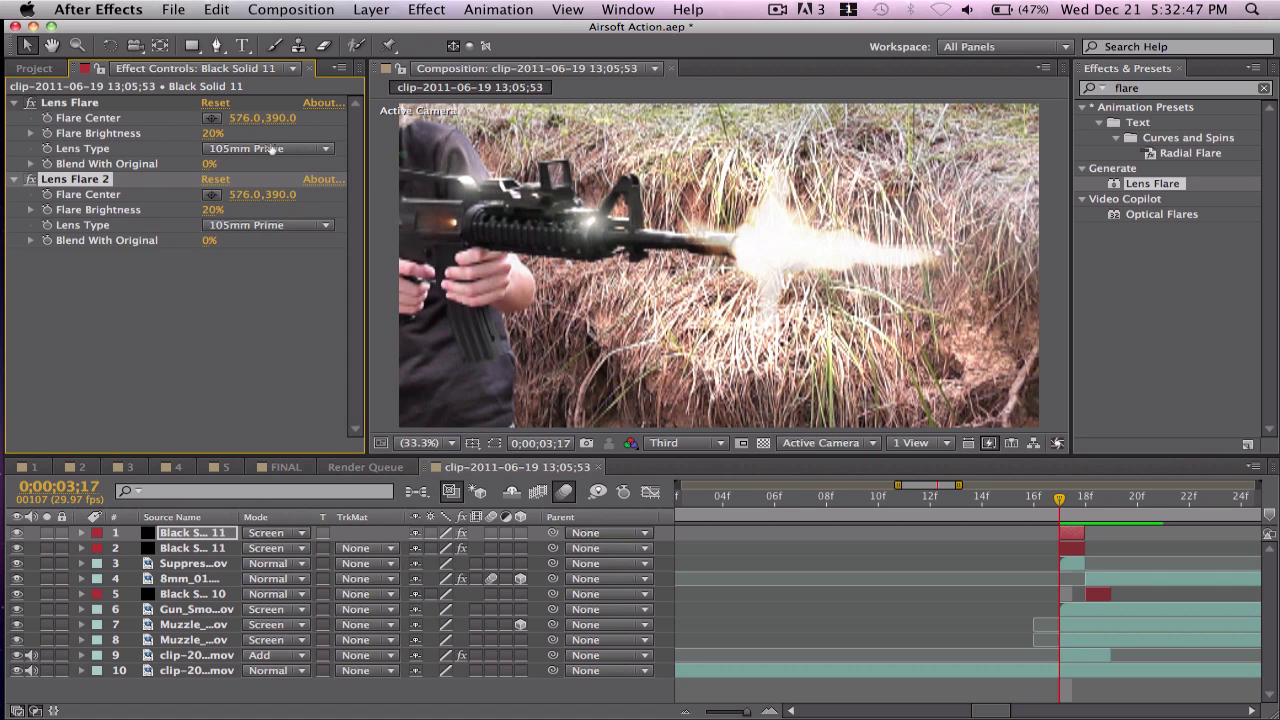
{"action": "left_click", "coordinate": [212, 194]}
{"action": "left_click", "coordinate": [576, 213]}
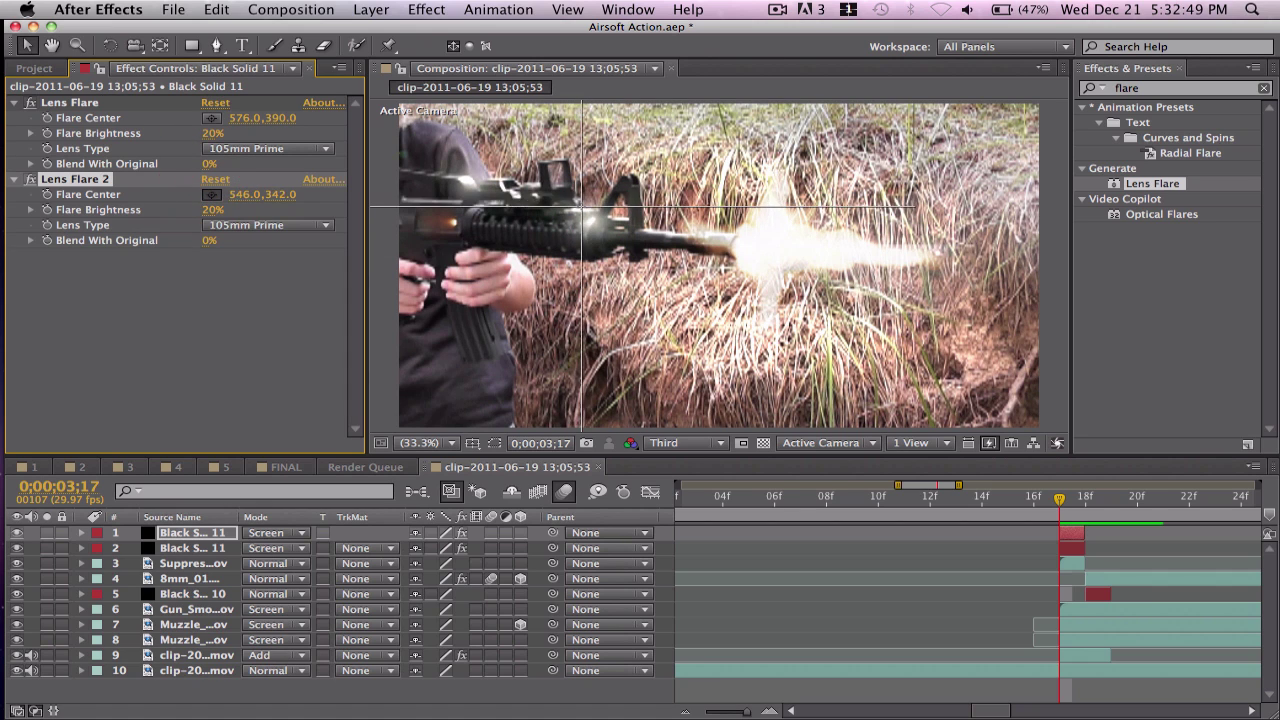
- Duplicate the Lens Flare effect once more and center the third flare near the supporting hand at 339, 522
{"action": "key", "text": "super+d"}
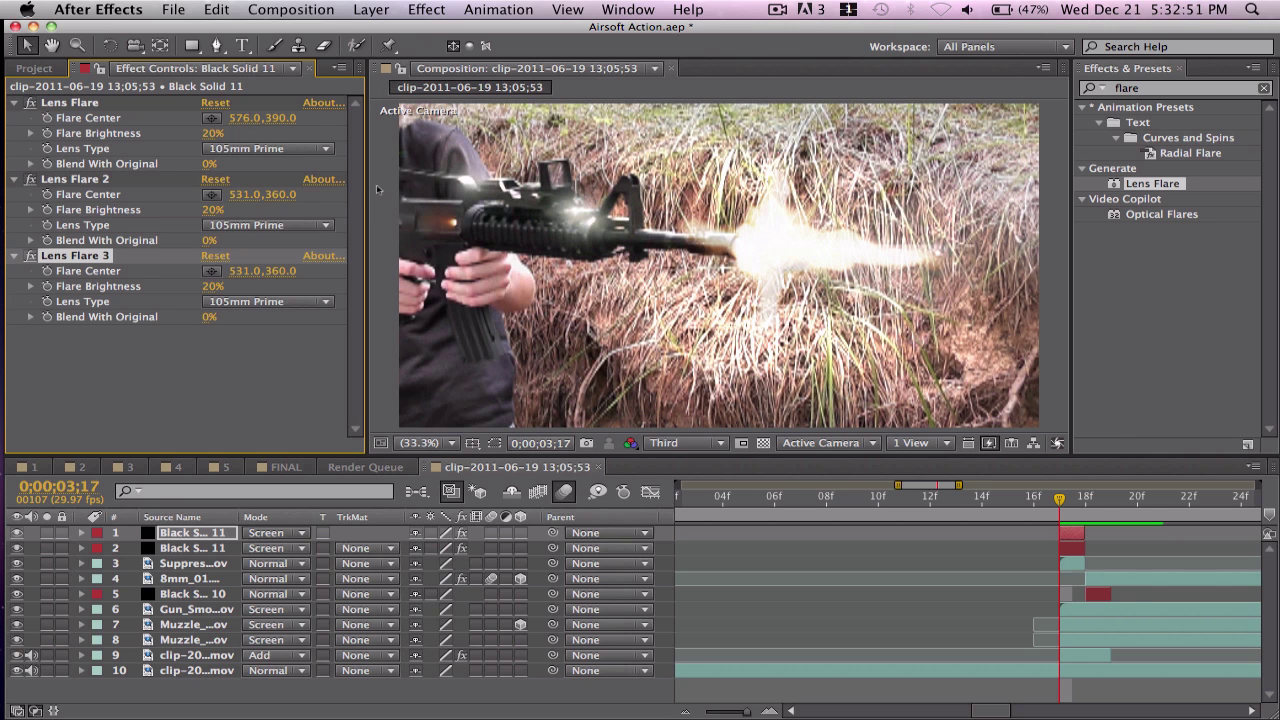
{"action": "left_click", "coordinate": [212, 271]}
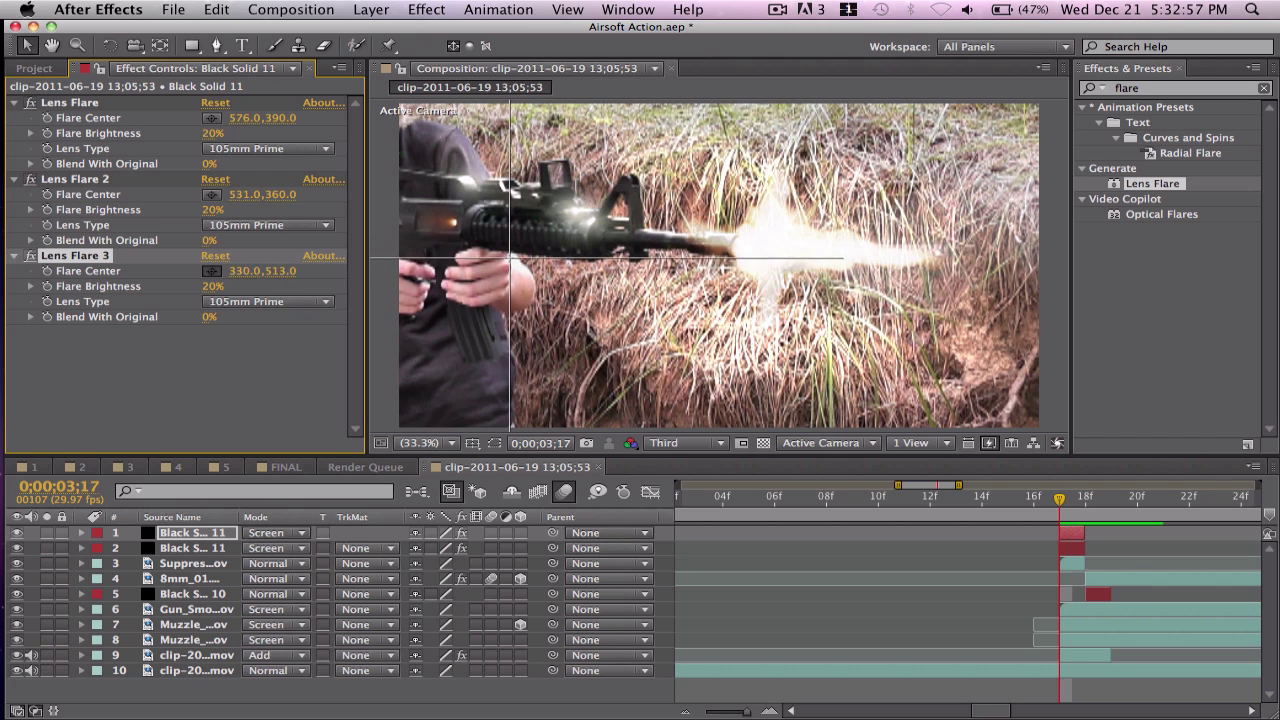
{"action": "left_click", "coordinate": [512, 261]}
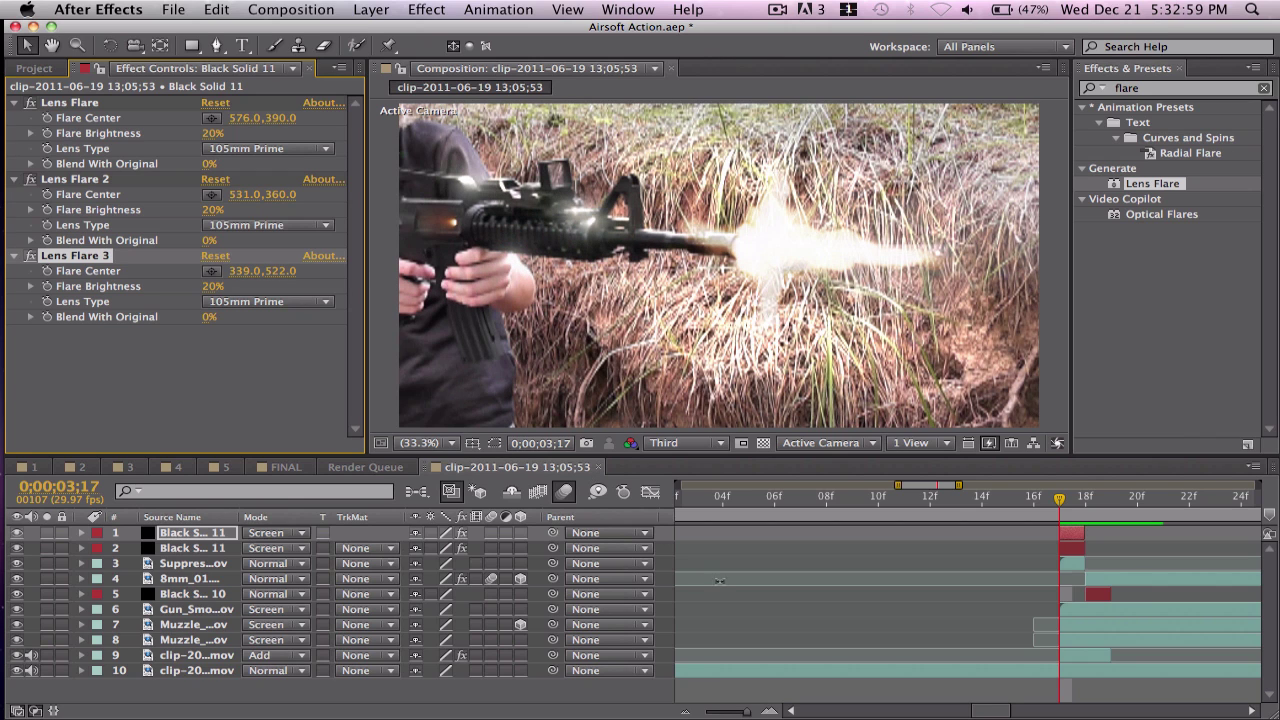
- Set the opacity of both lens flare solids to 56% and collapse their properties
{"action": "left_click", "coordinate": [188, 548]}
{"action": "left_click", "coordinate": [190, 533], "text": "shift"}
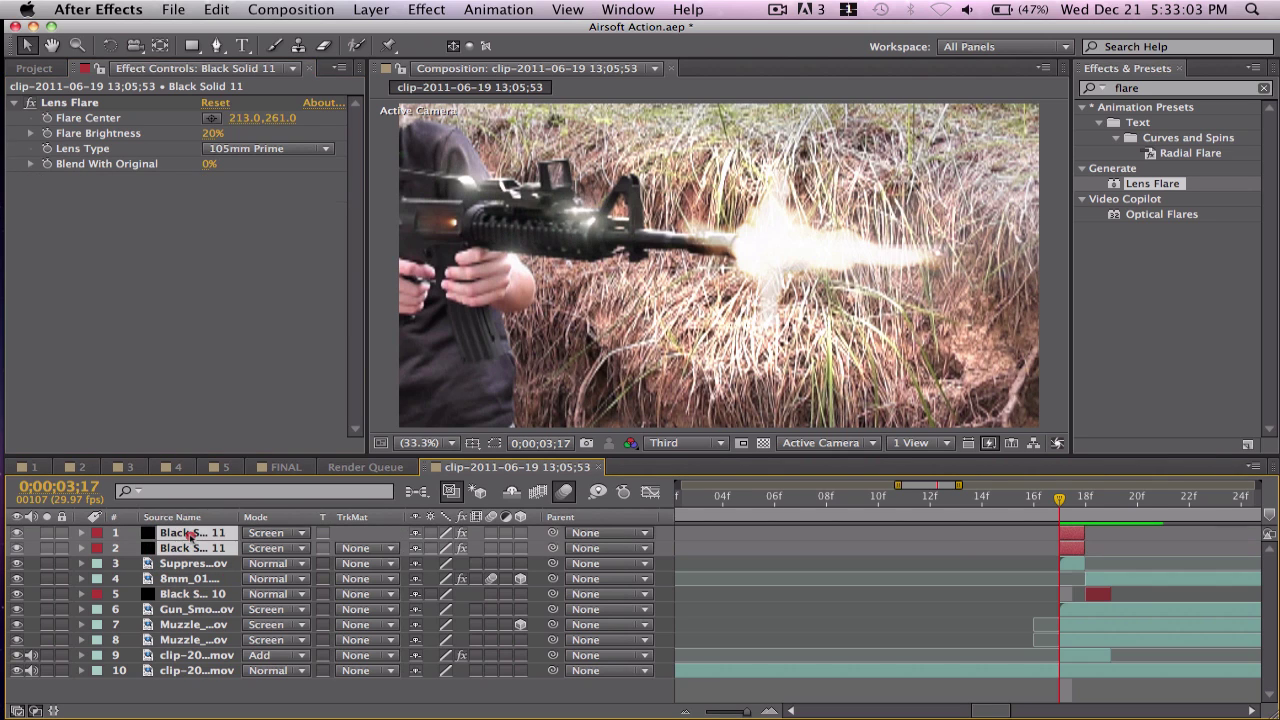
{"action": "key", "text": "t"}
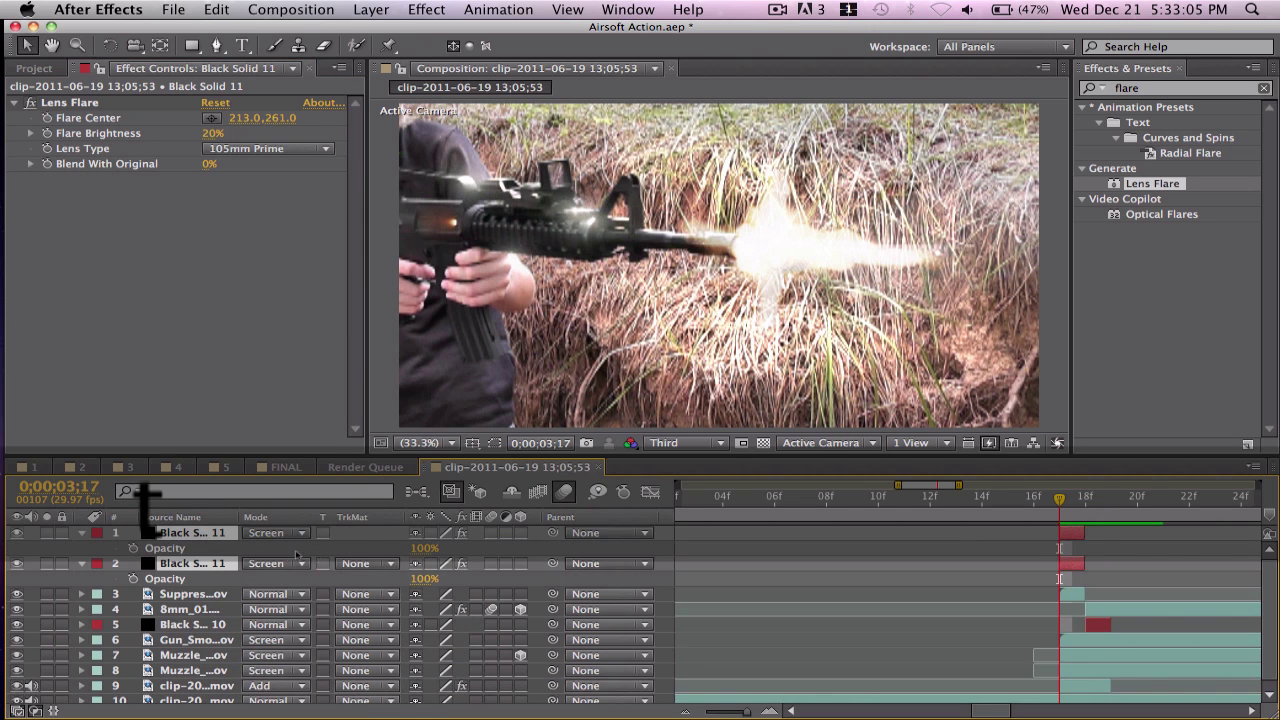
{"action": "left_click_drag", "start_coordinate": [424, 549], "coordinate": [377, 548]}
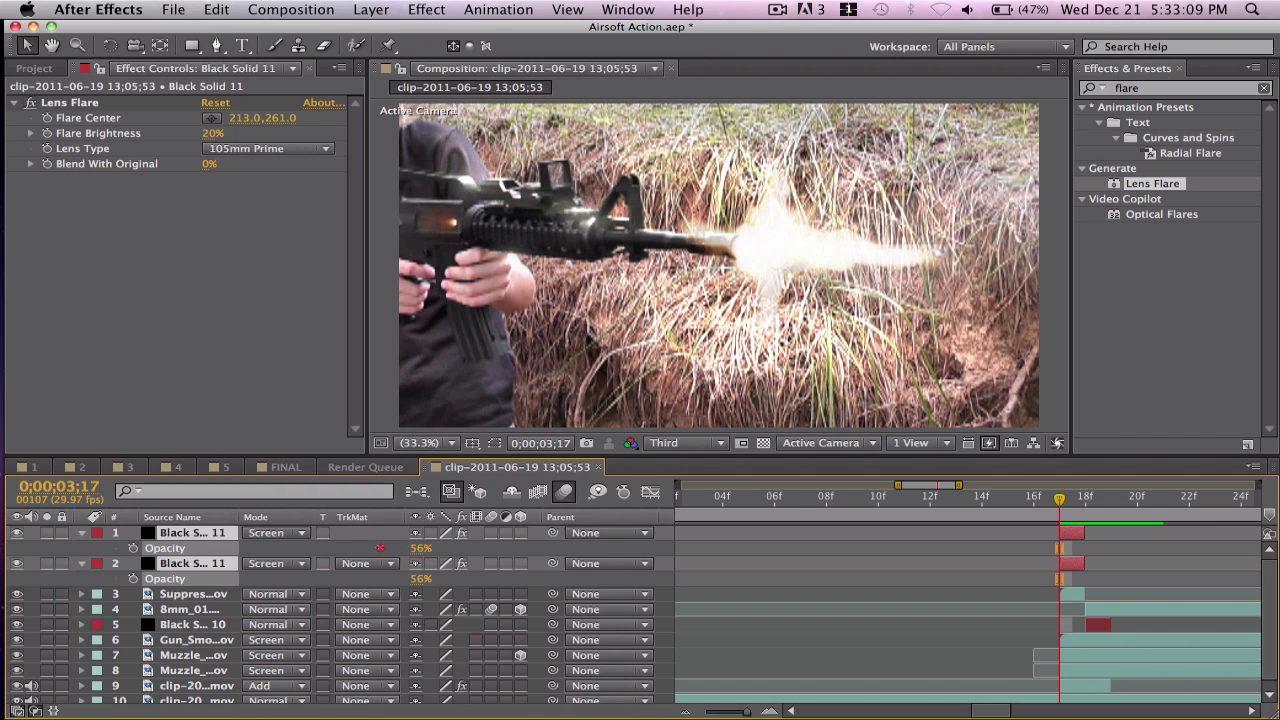
{"action": "left_click", "coordinate": [734, 640]}
{"action": "left_click", "coordinate": [81, 534]}
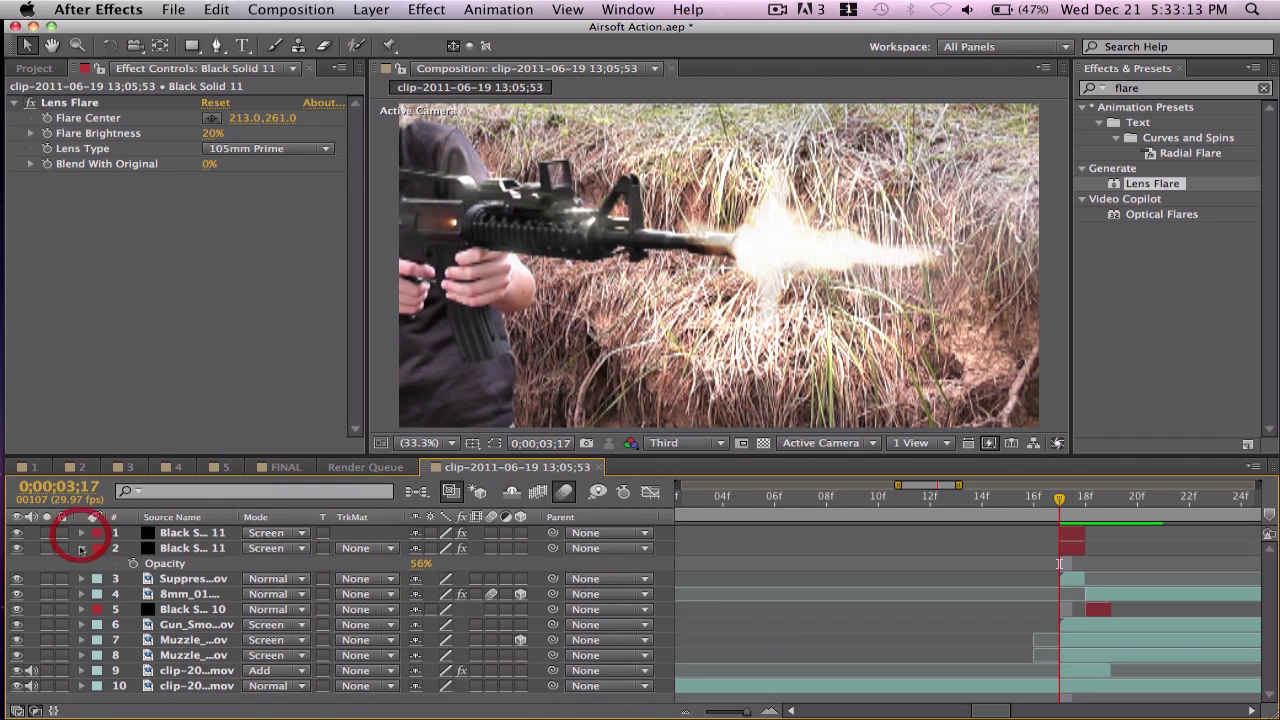
{"action": "left_click", "coordinate": [81, 548]}
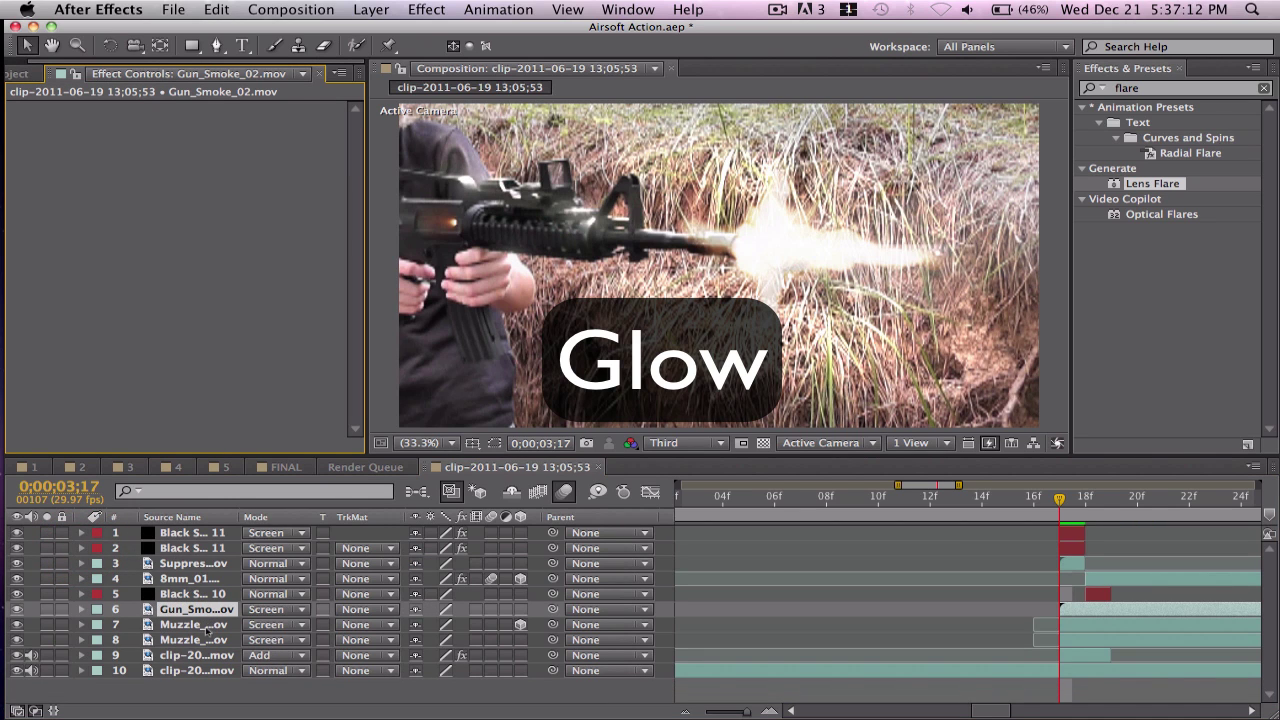
- Apply a Glow effect to the Muzzle_Flash_Straight_07.mov layer and composite the original on top
{"action": "left_click", "coordinate": [200, 626]}
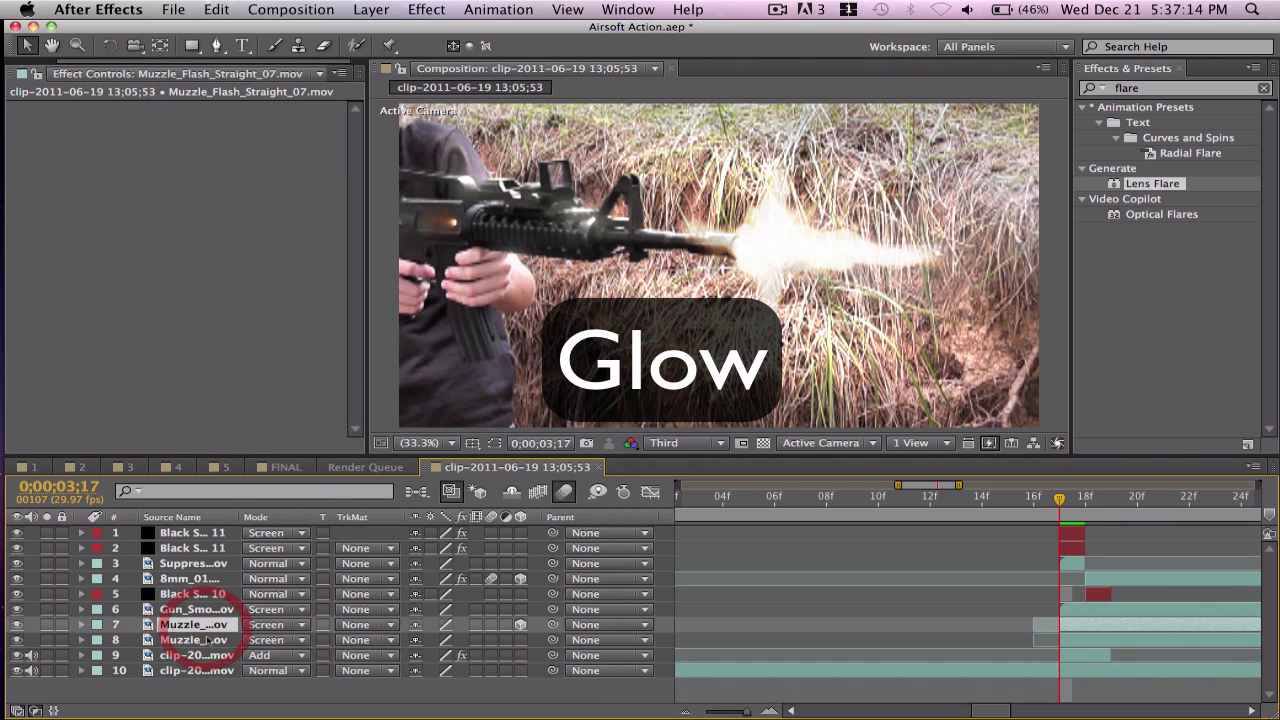
{"action": "left_click", "coordinate": [203, 640]}
{"action": "left_click", "coordinate": [203, 626]}
{"action": "left_click", "coordinate": [205, 654]}
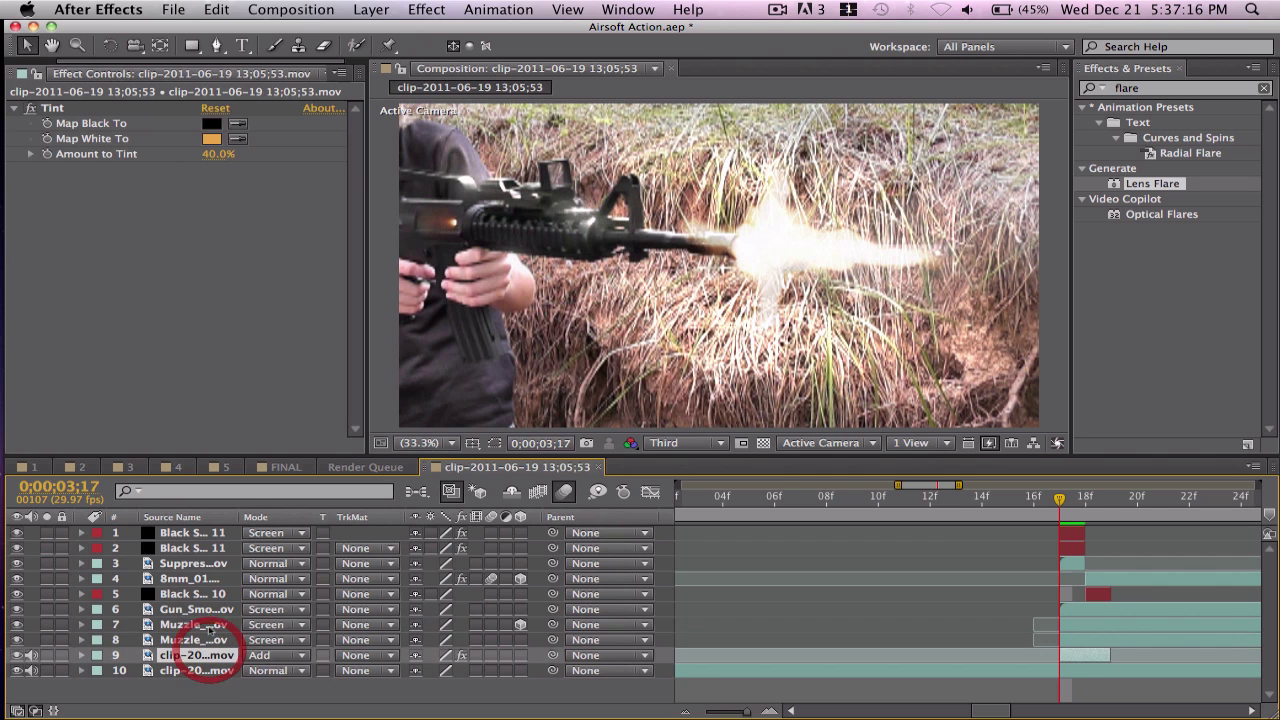
{"action": "left_click", "coordinate": [198, 625]}
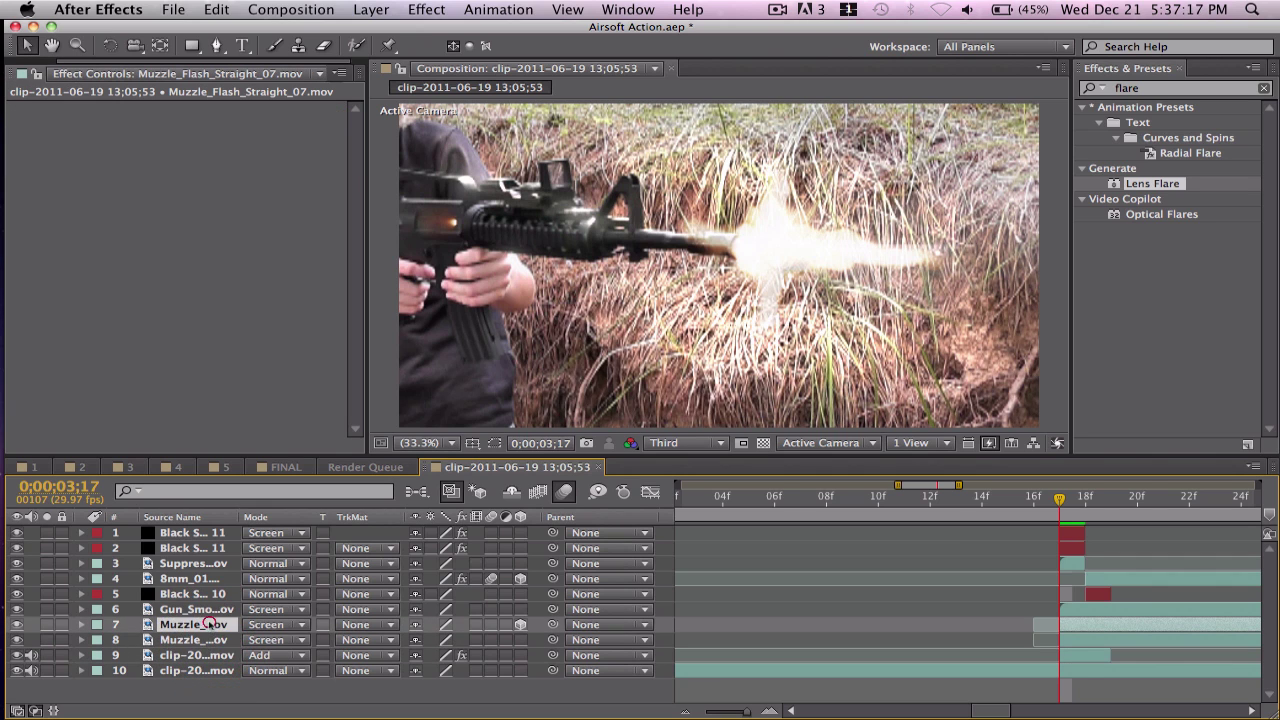
{"action": "left_click", "coordinate": [426, 10]}
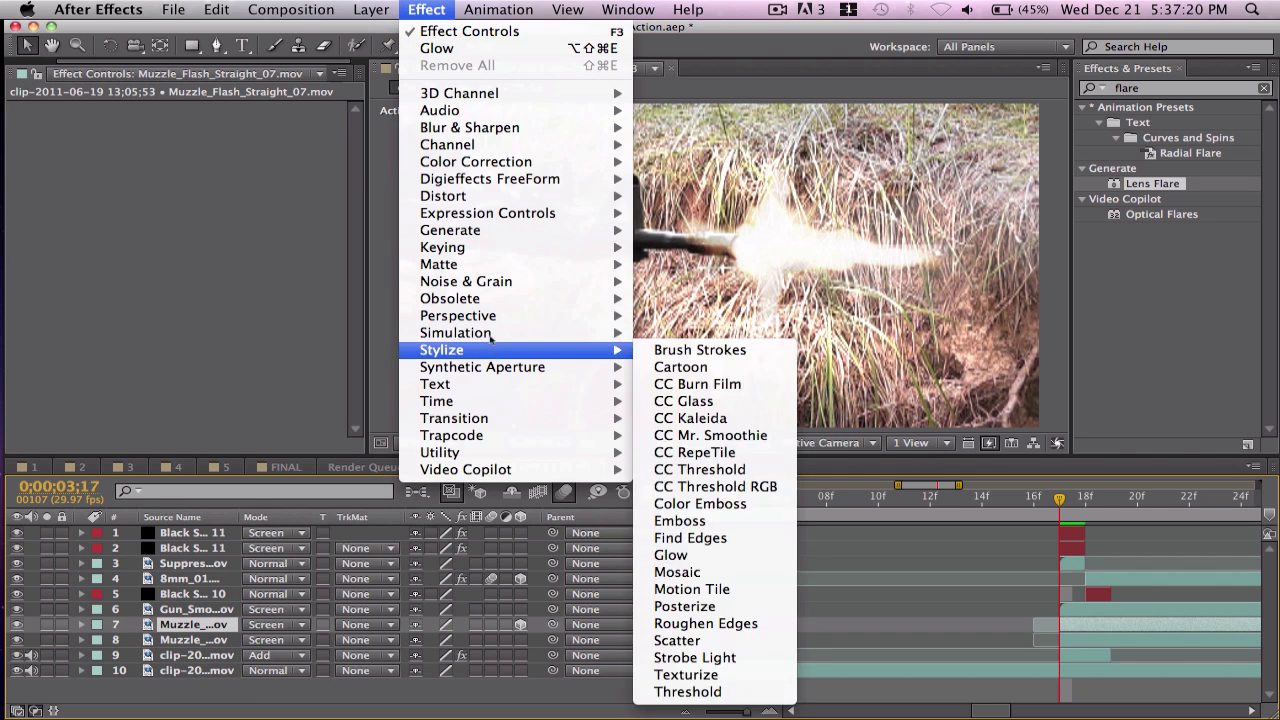
{"action": "mouse_move", "coordinate": [494, 352]}
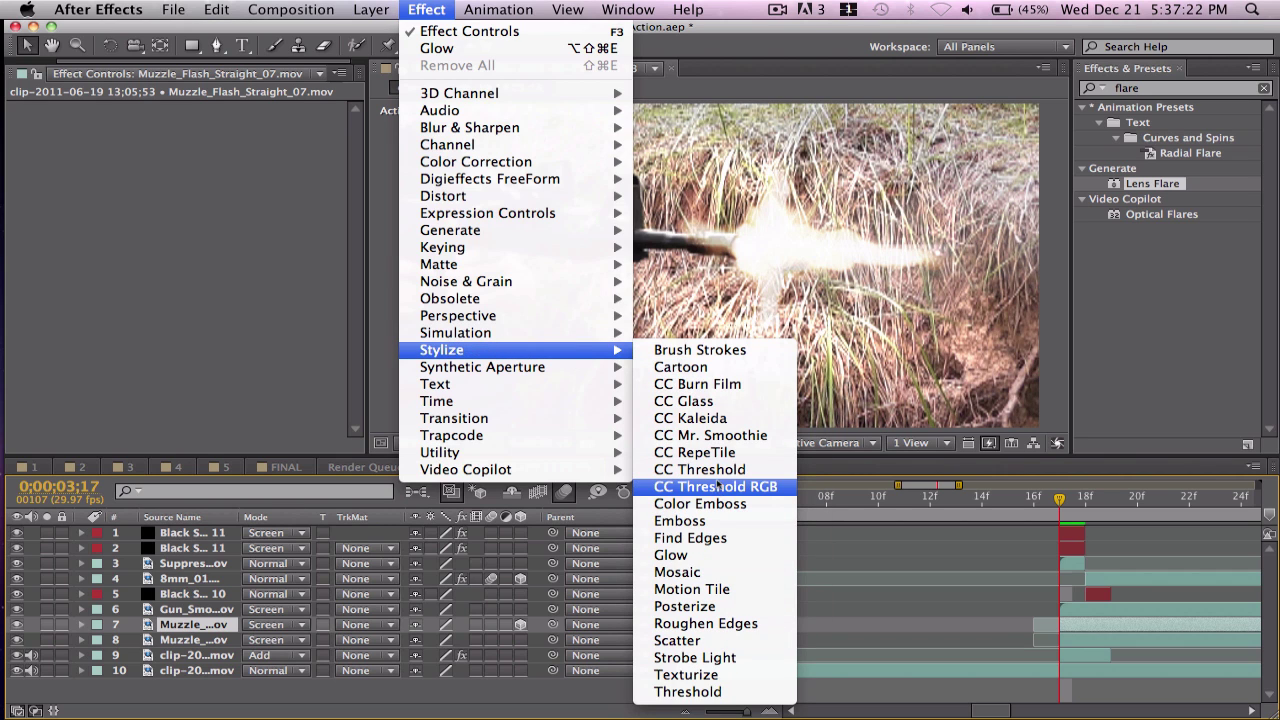
{"action": "left_click", "coordinate": [675, 555]}
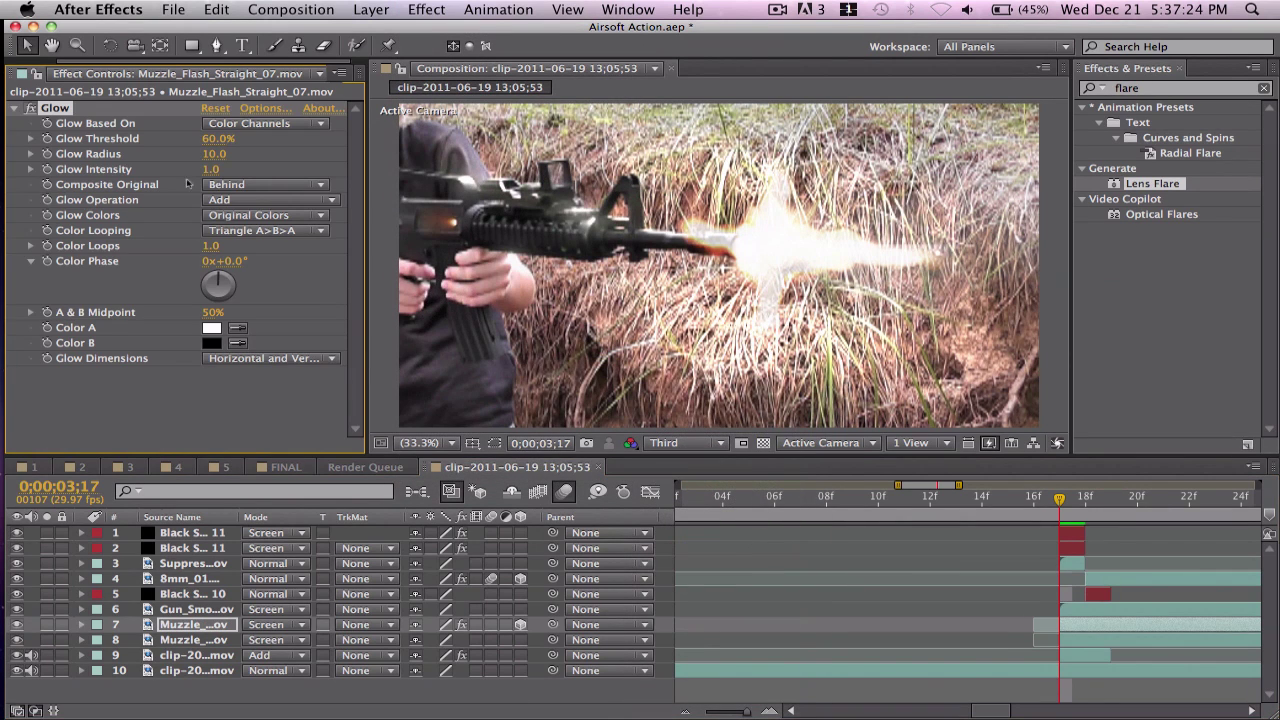
{"action": "left_click", "coordinate": [255, 186]}
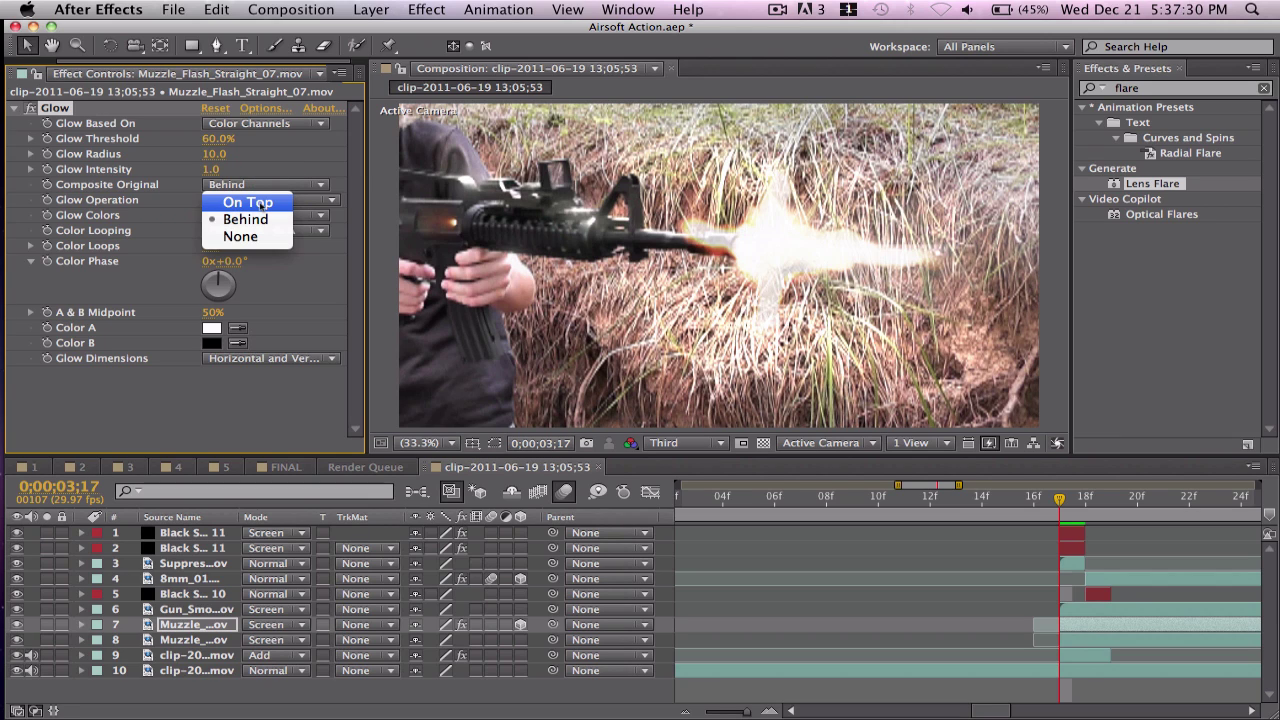
{"action": "left_click", "coordinate": [261, 204]}
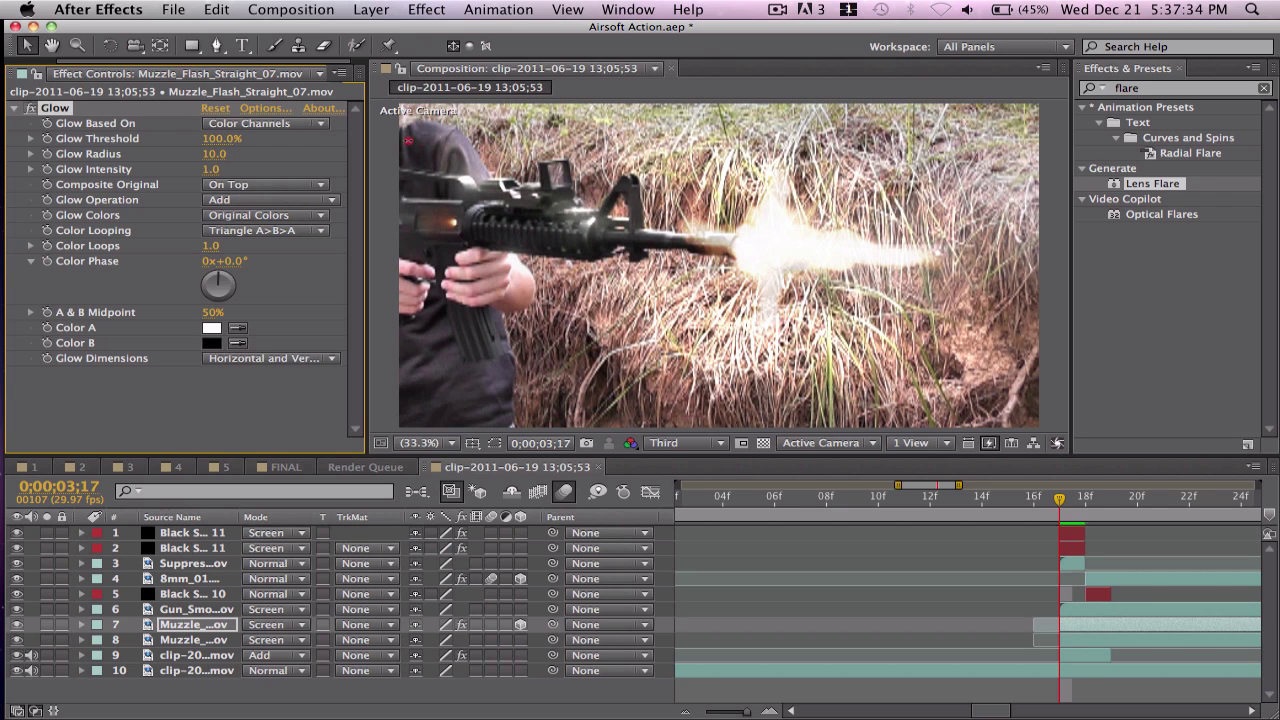
{"action": "left_click_drag", "start_coordinate": [472, 138], "coordinate": [205, 164]}
{"action": "left_click_drag", "start_coordinate": [383, 150], "coordinate": [123, 140]}
{"action": "left_click", "coordinate": [51, 140]}
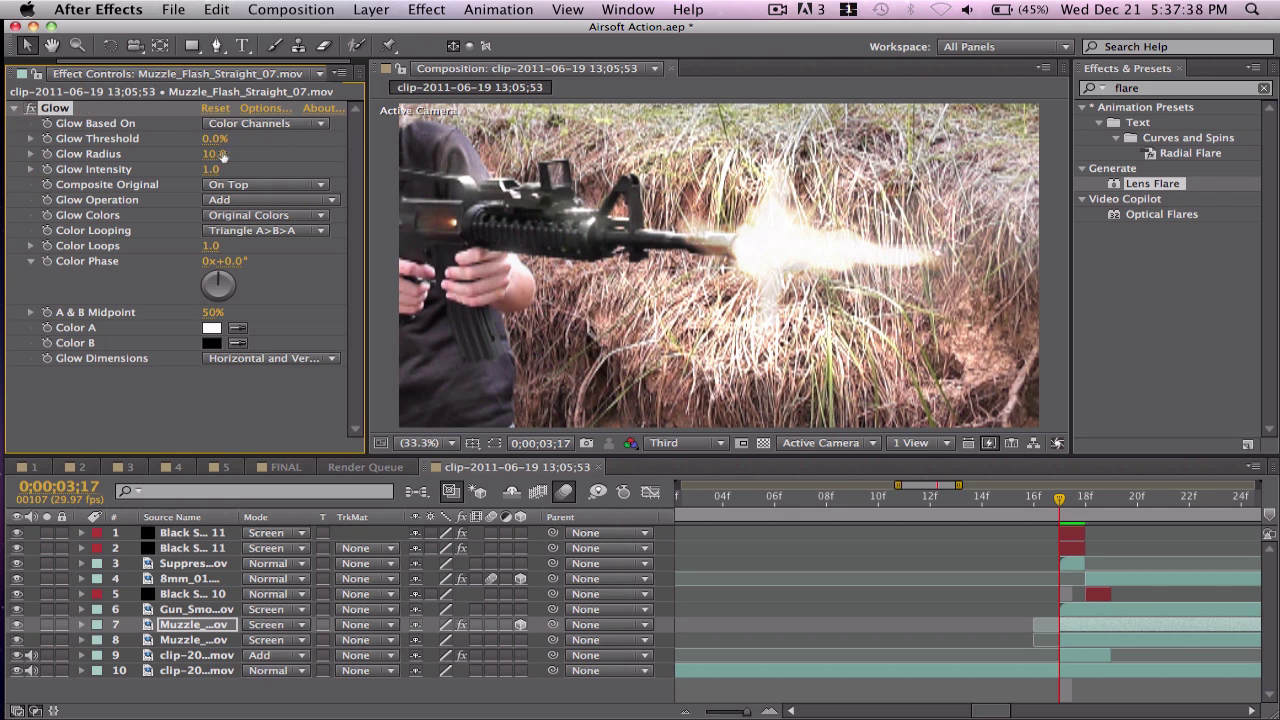
{"action": "key", "text": "super+z"}
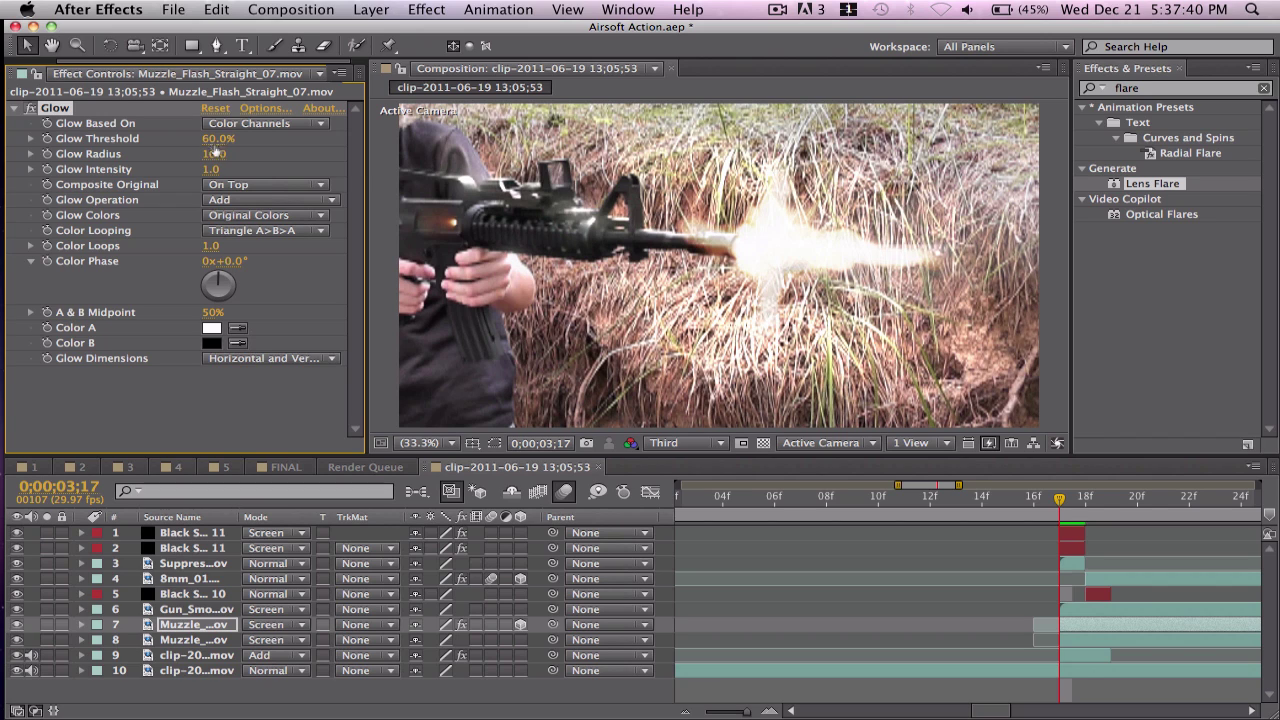
- Set the Glow Radius on the Muzzle_Flash_Straight_07.mov layer to 93
{"action": "left_click_drag", "start_coordinate": [265, 152], "coordinate": [469, 151]}
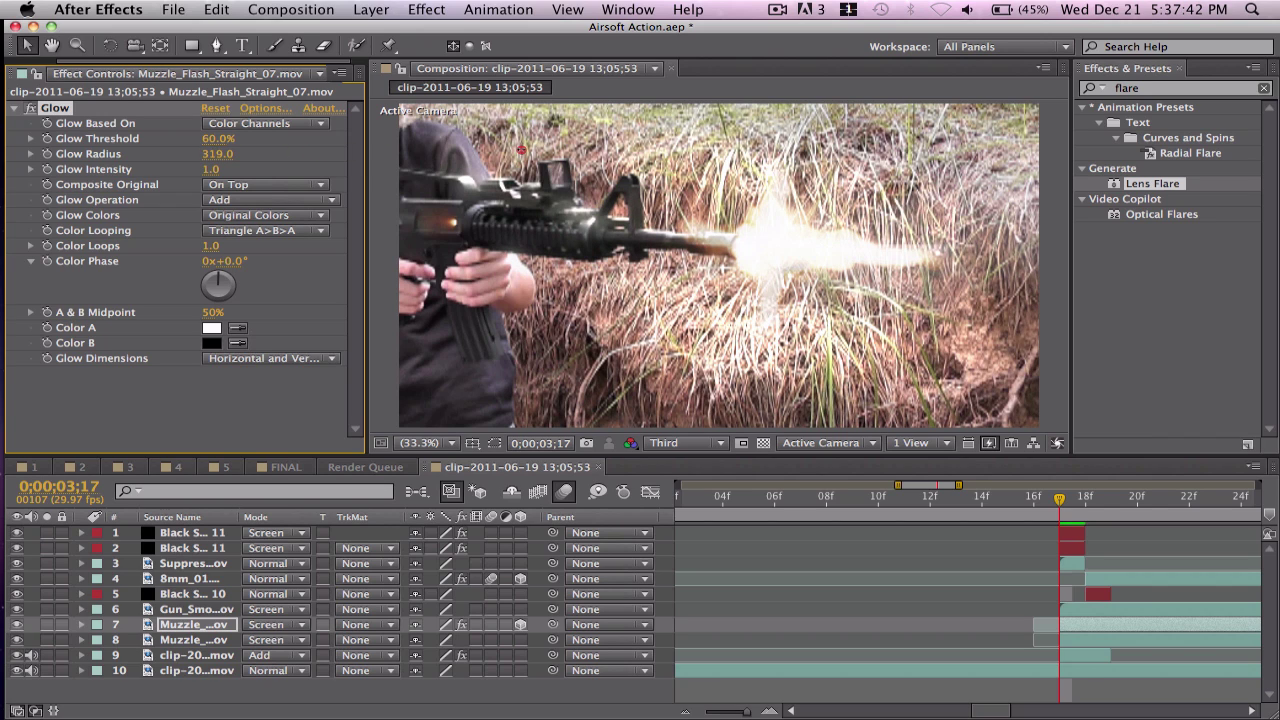
{"action": "left_click_drag", "start_coordinate": [319, 154], "coordinate": [292, 158]}
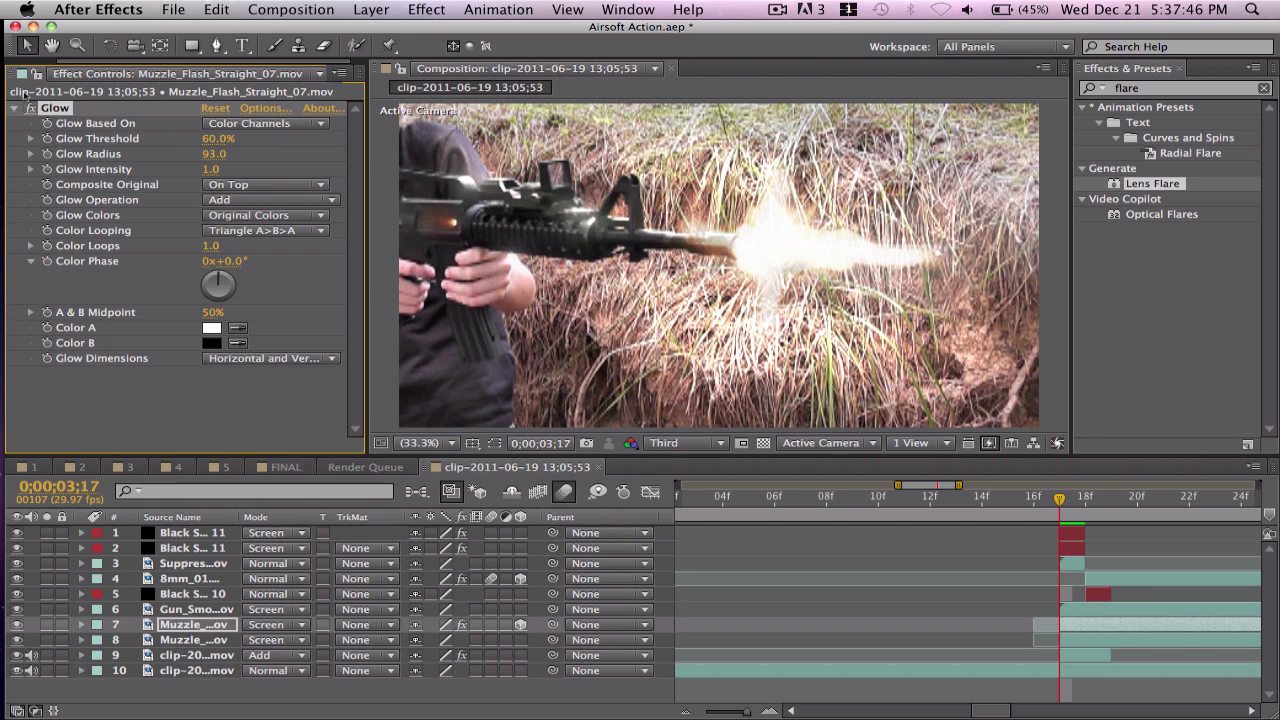
- Apply a Glow effect to the Muzzle_Flash_17.mov layer
{"action": "left_click", "coordinate": [205, 641]}
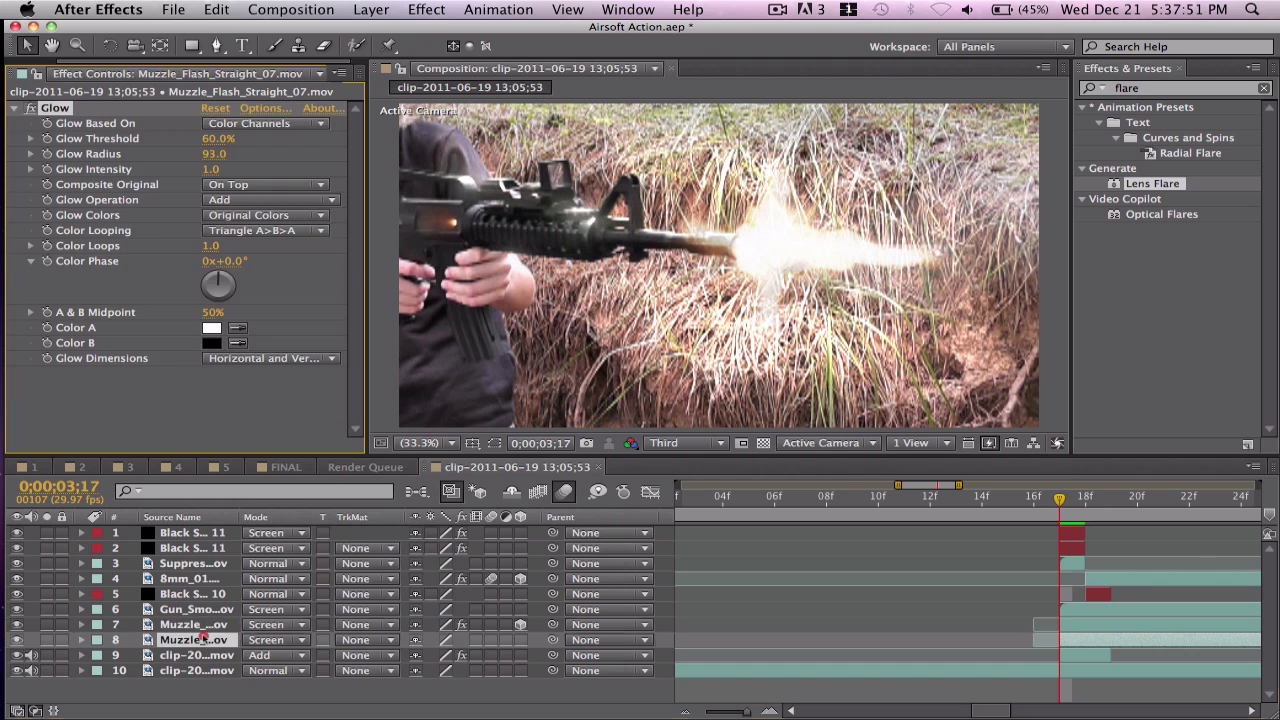
{"action": "left_click", "coordinate": [426, 8]}
{"action": "mouse_move", "coordinate": [513, 162]}
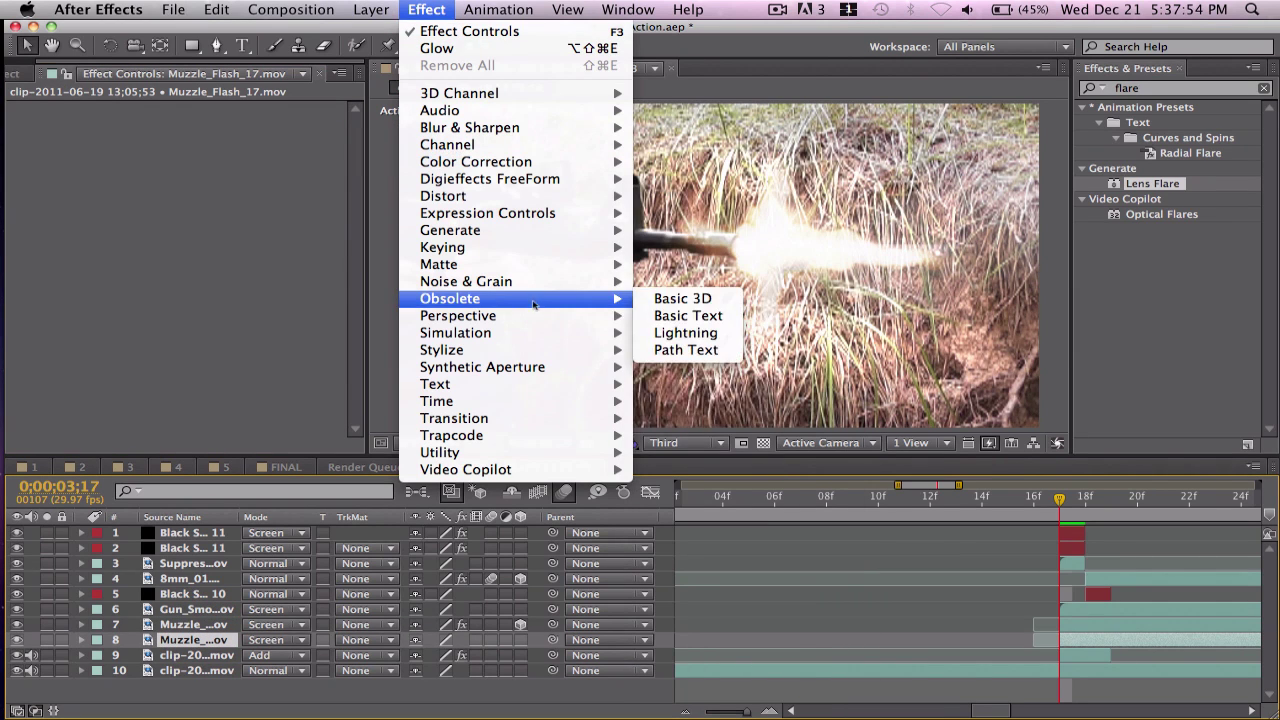
{"action": "mouse_move", "coordinate": [617, 351]}
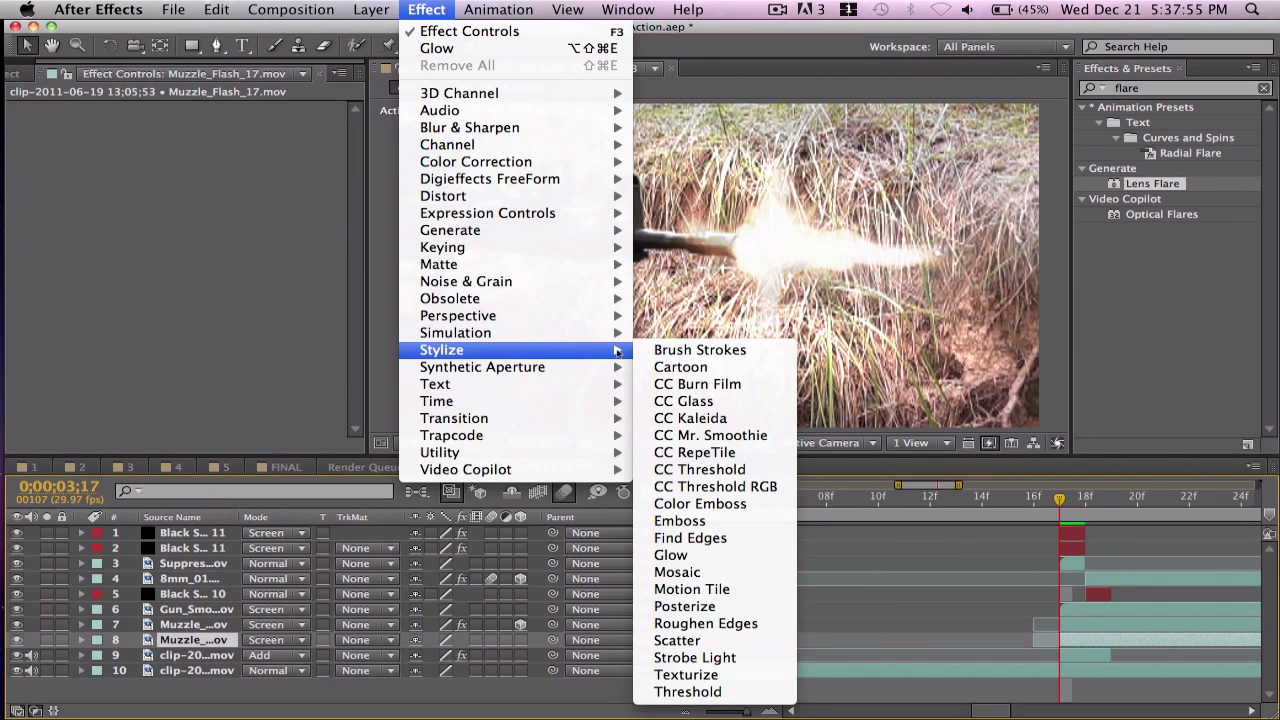
{"action": "left_click", "coordinate": [704, 555]}
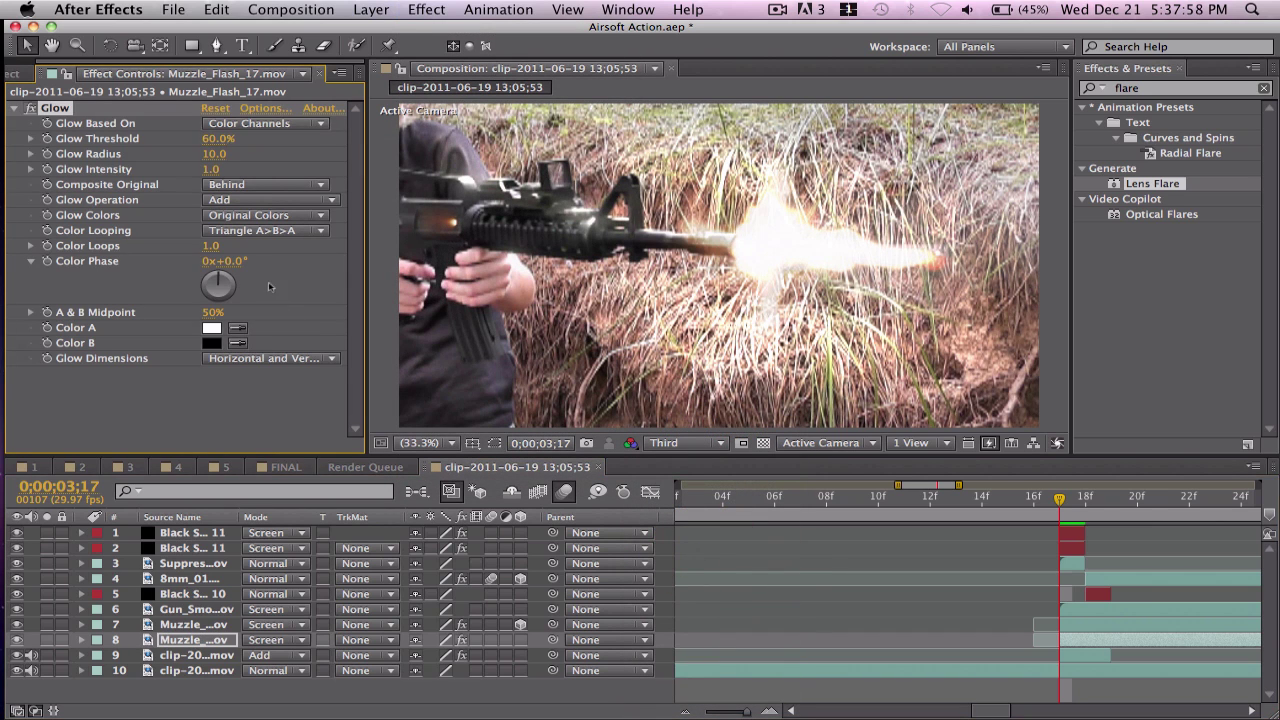
- Set the Glow Radius on Muzzle_Flash_17.mov to 153 and composite the original on top
{"action": "left_click_drag", "start_coordinate": [213, 157], "coordinate": [358, 156]}
{"action": "mouse_move", "coordinate": [217, 140]}
{"action": "left_mouse_down"}
{"action": "mouse_move", "coordinate": [180, 142]}
{"action": "mouse_move", "coordinate": [216, 145]}
{"action": "left_mouse_up"}
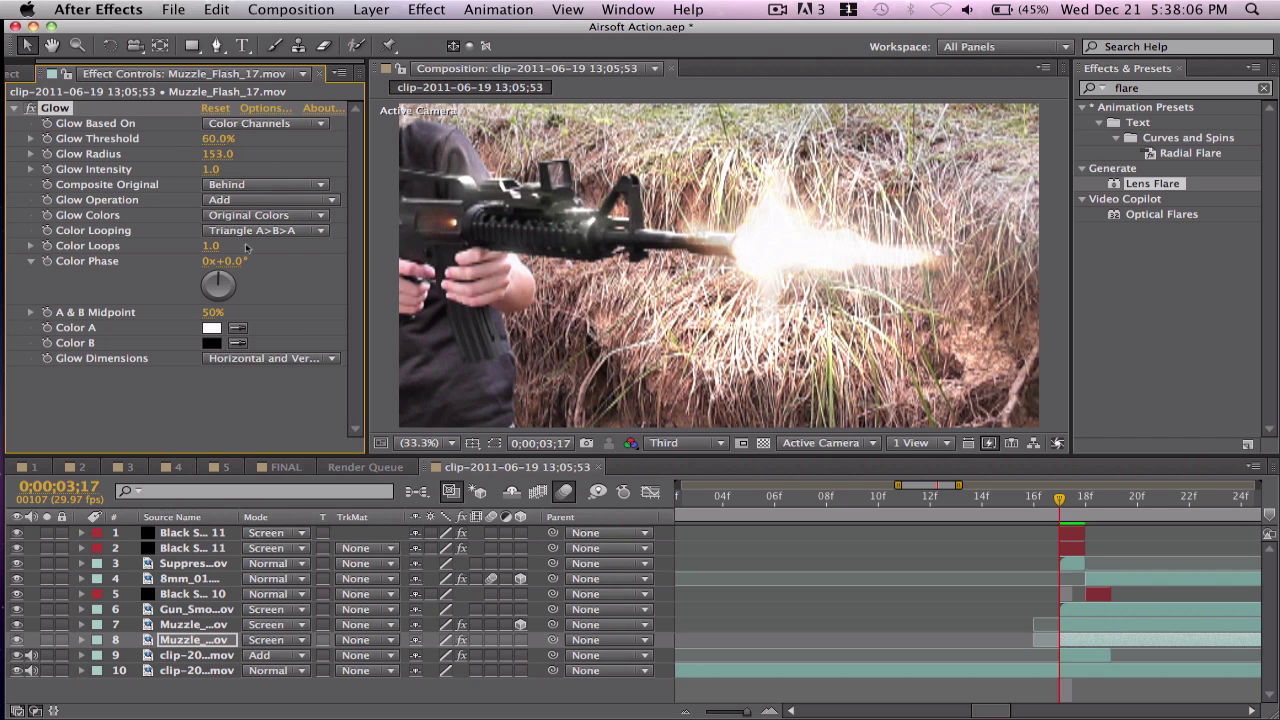
{"action": "left_click", "coordinate": [233, 185]}
{"action": "left_click", "coordinate": [240, 202]}
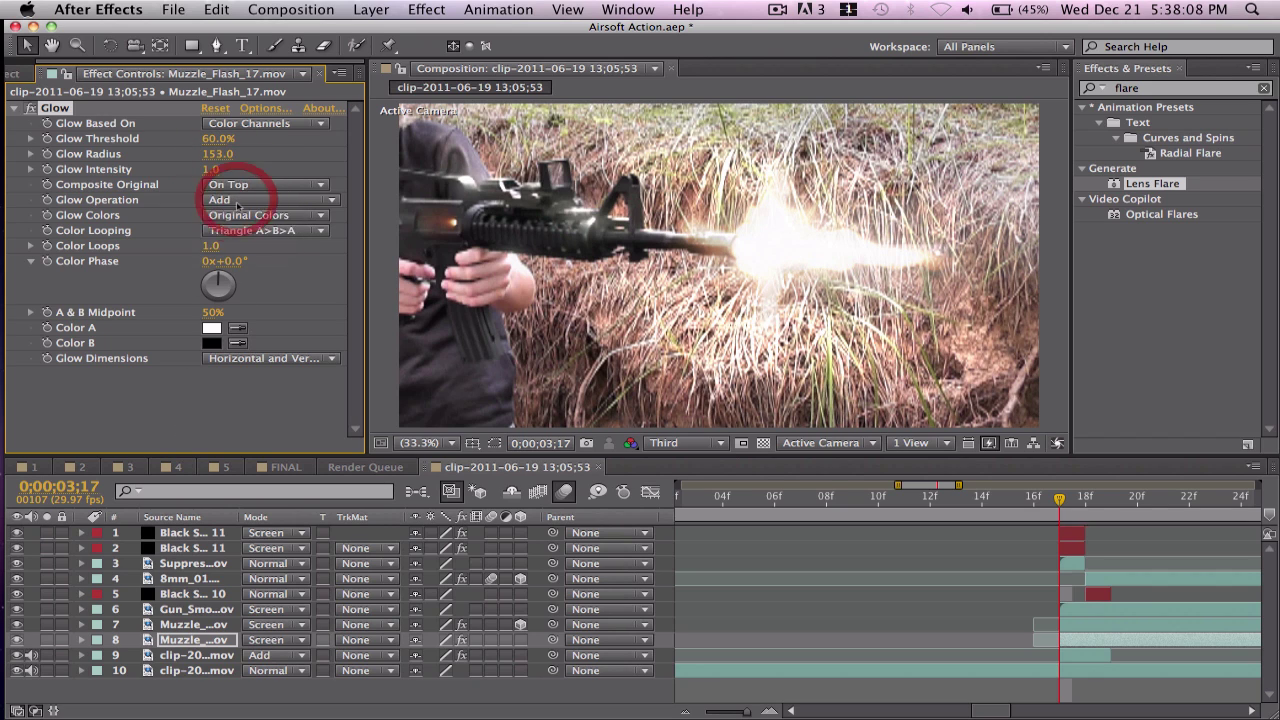
- Lower the opacity of the Muzzle_Flash_17.mov layer to 56% and deselect the layer
{"action": "left_click", "coordinate": [195, 640]}
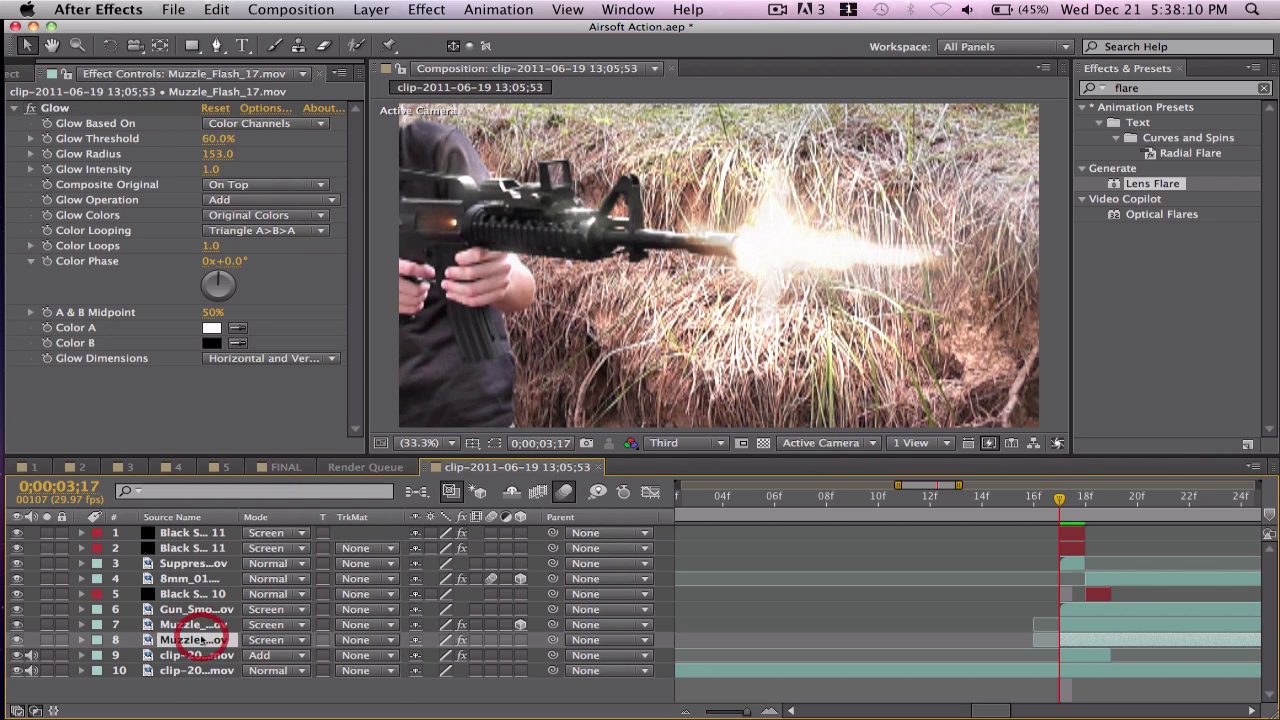
{"action": "key", "text": "t"}
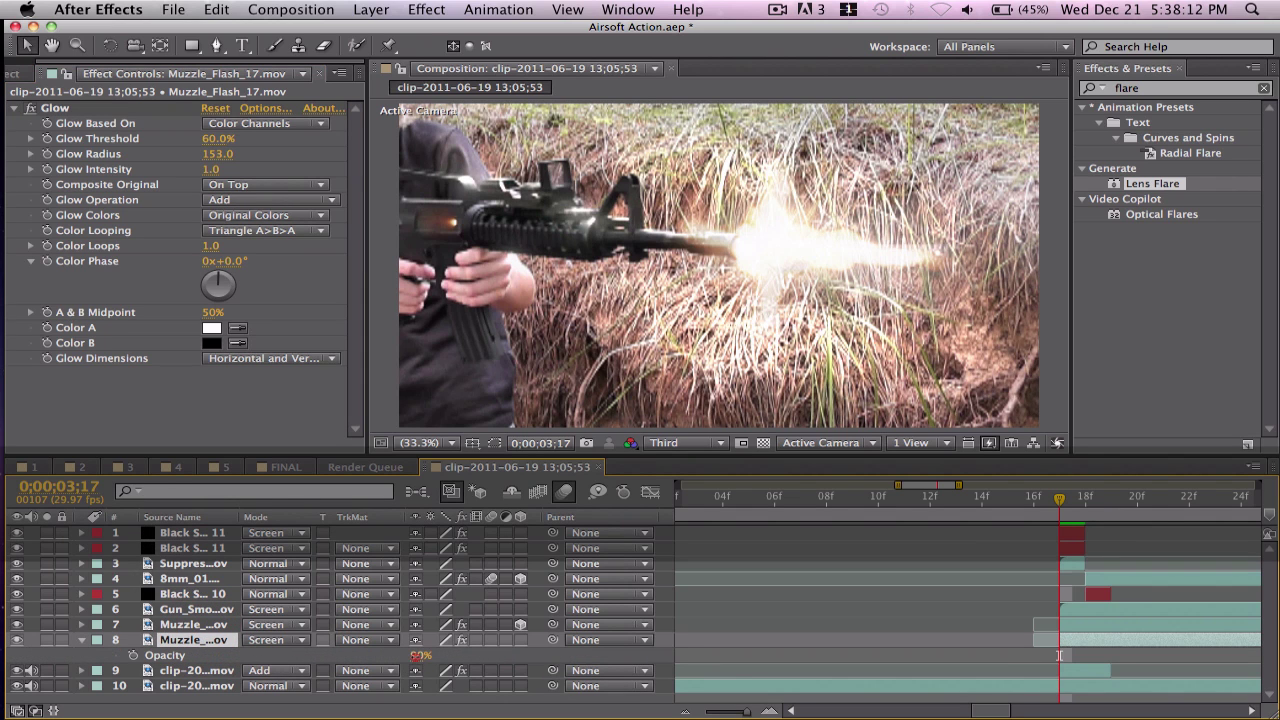
{"action": "left_click_drag", "start_coordinate": [417, 656], "coordinate": [378, 655]}
{"action": "left_click", "coordinate": [996, 603]}
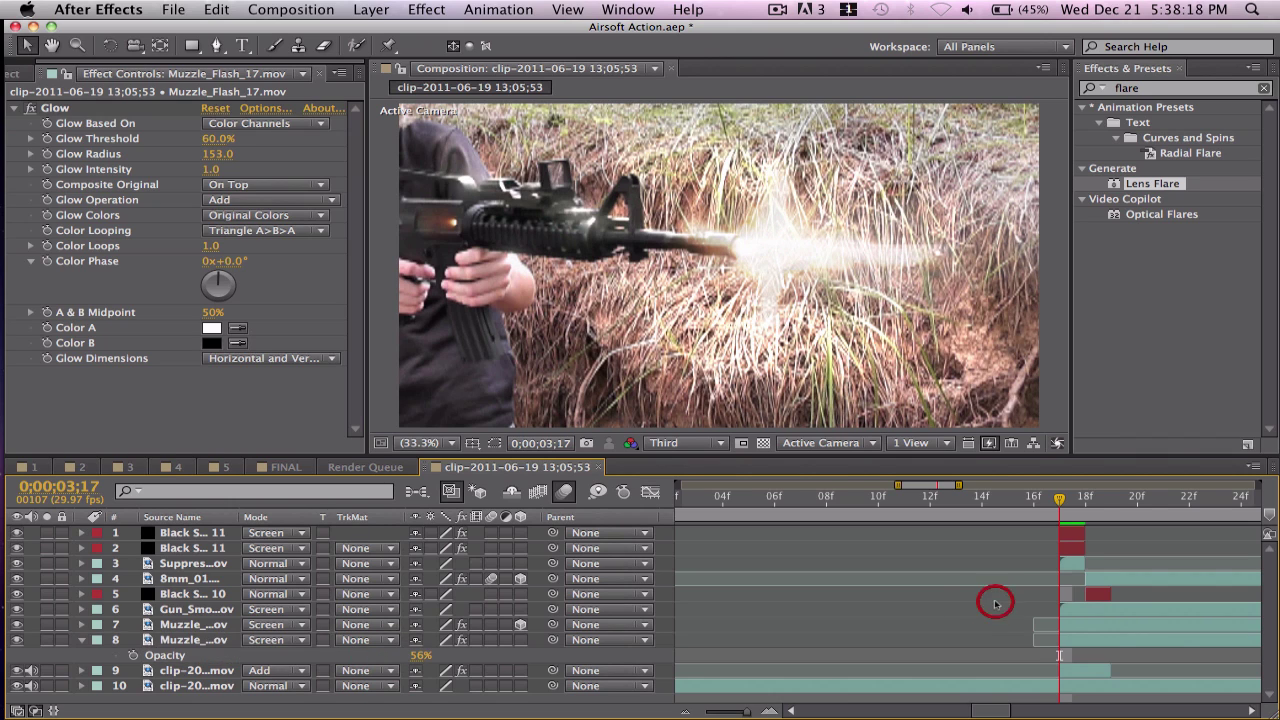